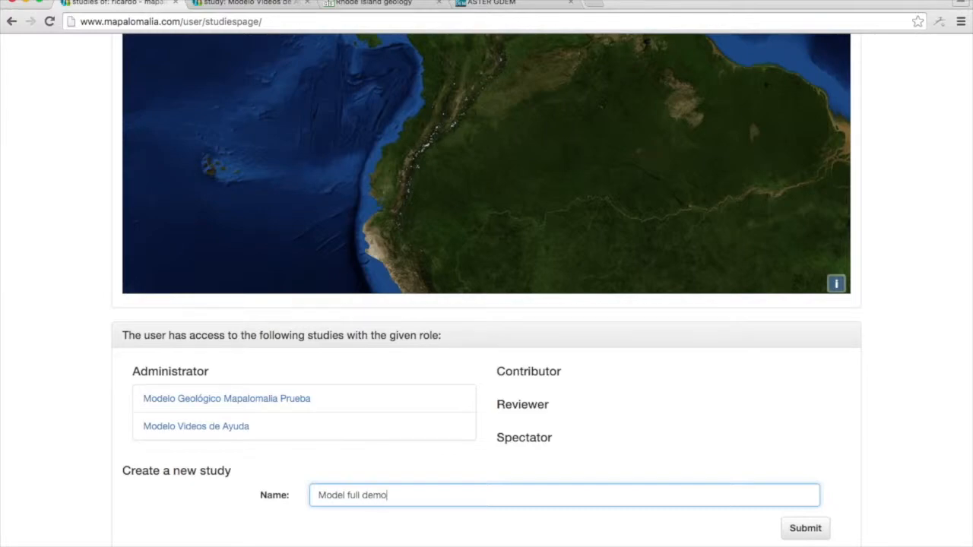
Create a new study named "Model full demo" and open its page at the geological model section.
{"action": "left_click", "coordinate": [818, 532]}
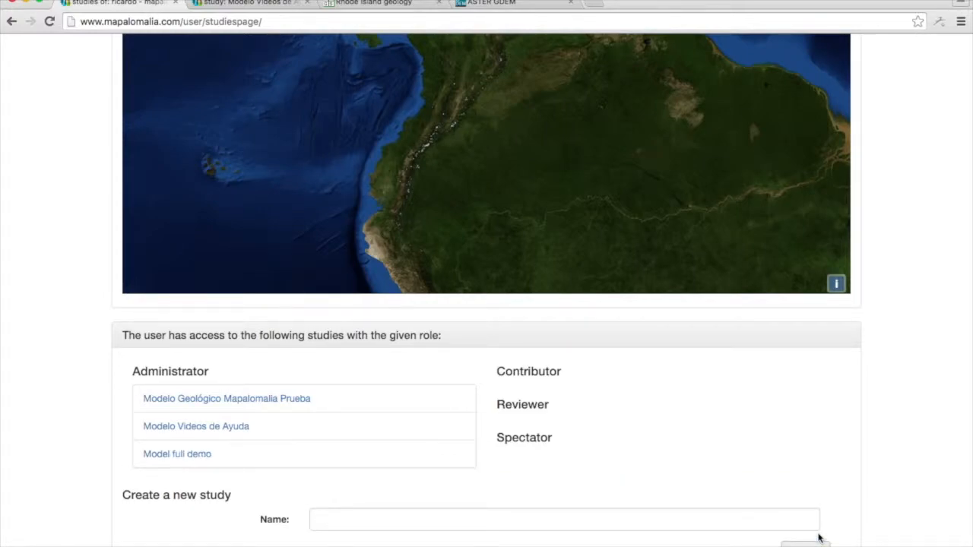
{"action": "left_click", "coordinate": [197, 455]}
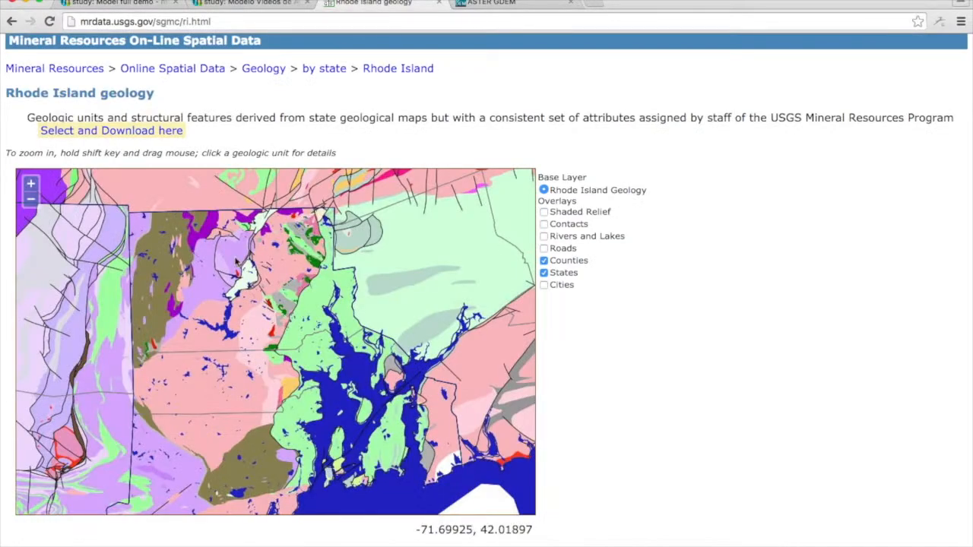
{"action": "scroll", "coordinate": [623, 357], "scroll_direction": "down", "scroll_amount": 5}
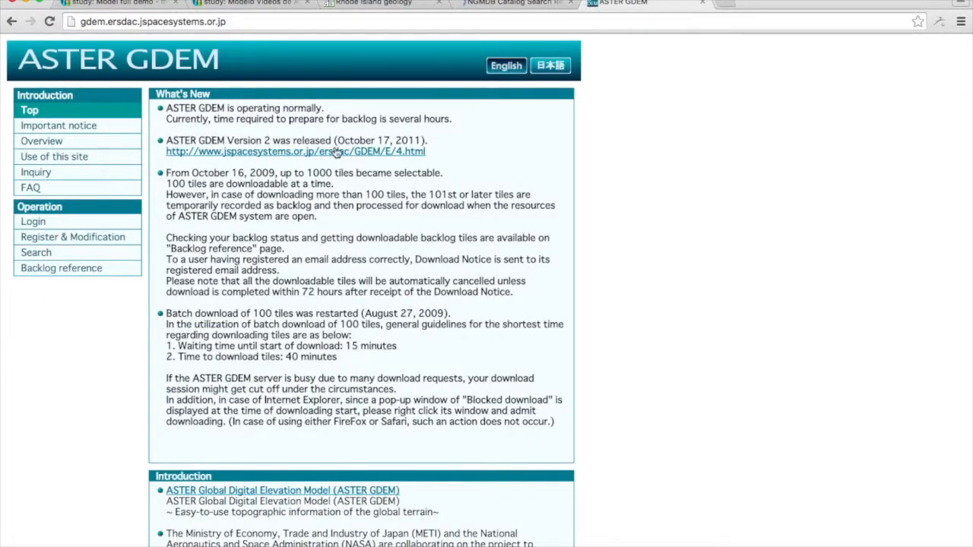
Return to the Model full demo study and upload RIgeol_dd.zip to its files repository.
{"action": "left_click", "coordinate": [159, 5]}
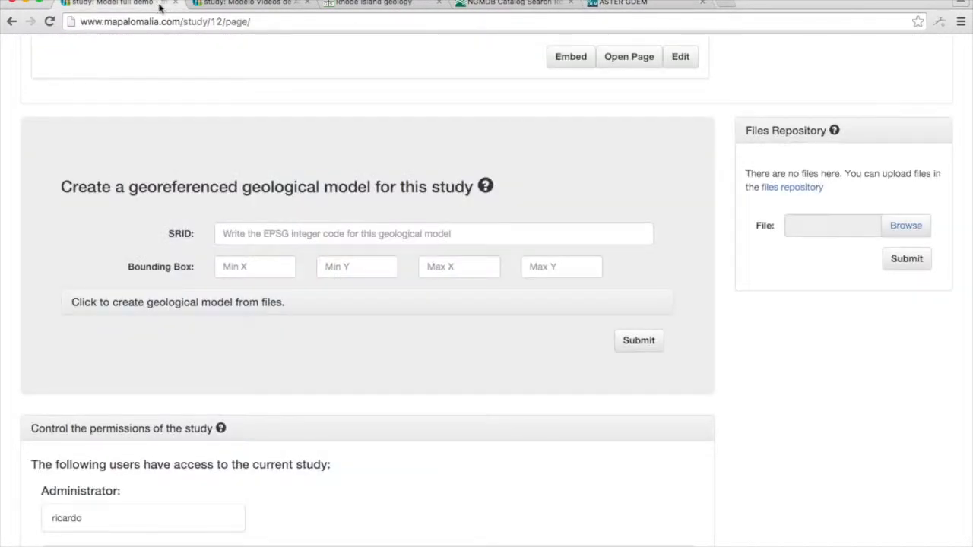
{"action": "left_click", "coordinate": [915, 226]}
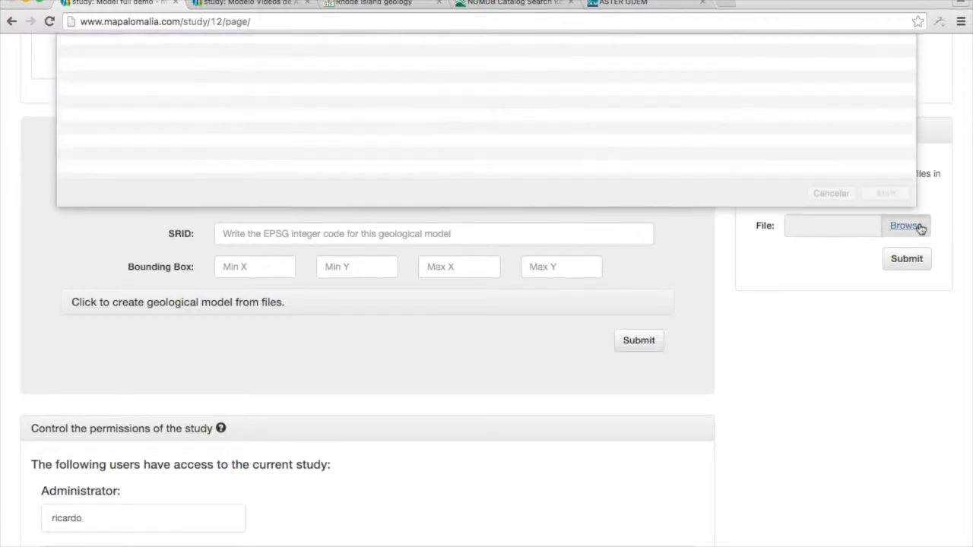
{"action": "double_click", "coordinate": [127, 85]}
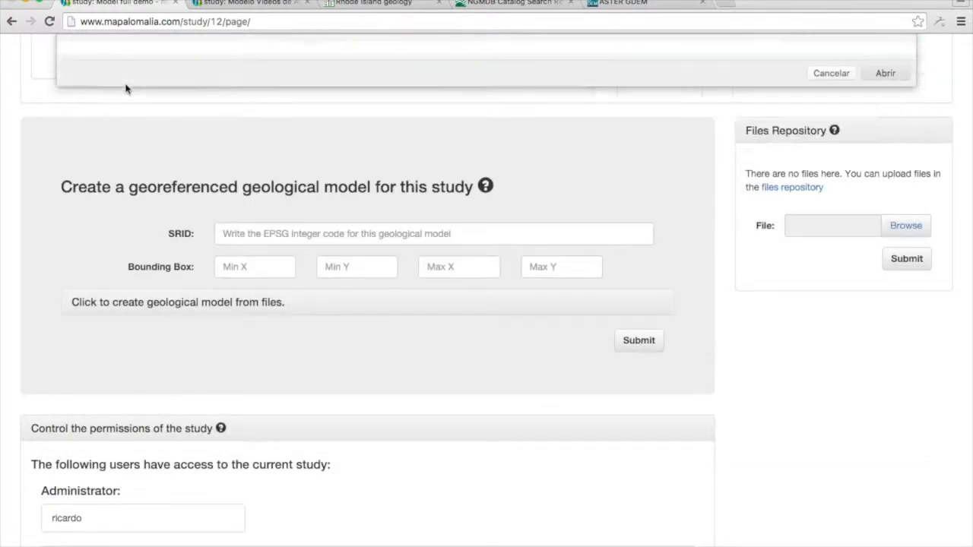
{"action": "left_click", "coordinate": [905, 260]}
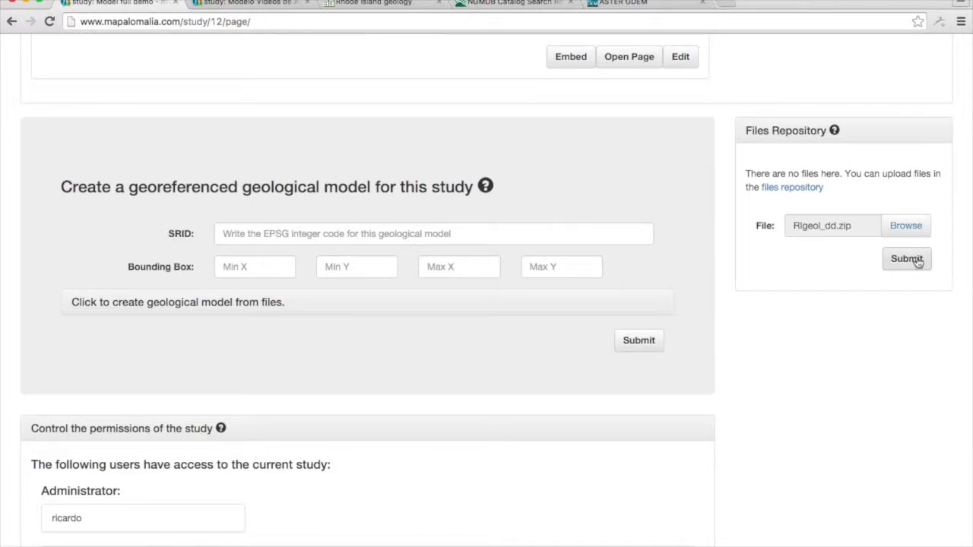
Upload the elevation raster ASTGTM2_N41W072_dem.tif from the RIGEOL folder to the study's files repository.
{"action": "left_click", "coordinate": [914, 253]}
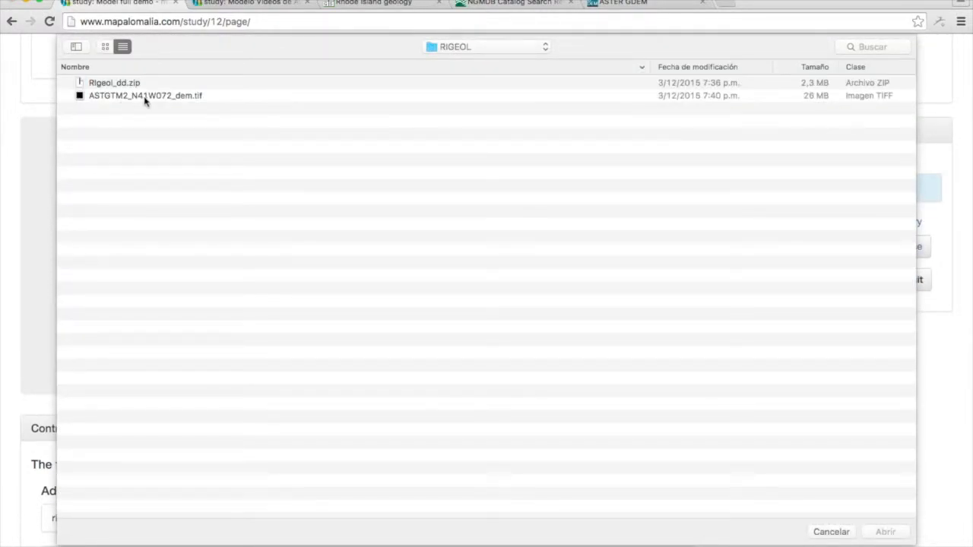
{"action": "double_click", "coordinate": [145, 97]}
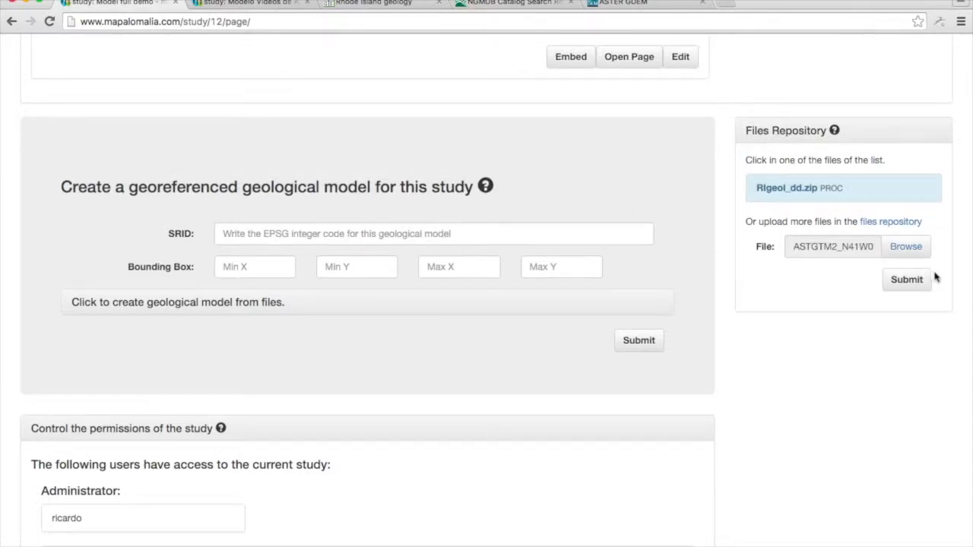
{"action": "left_click", "coordinate": [906, 279]}
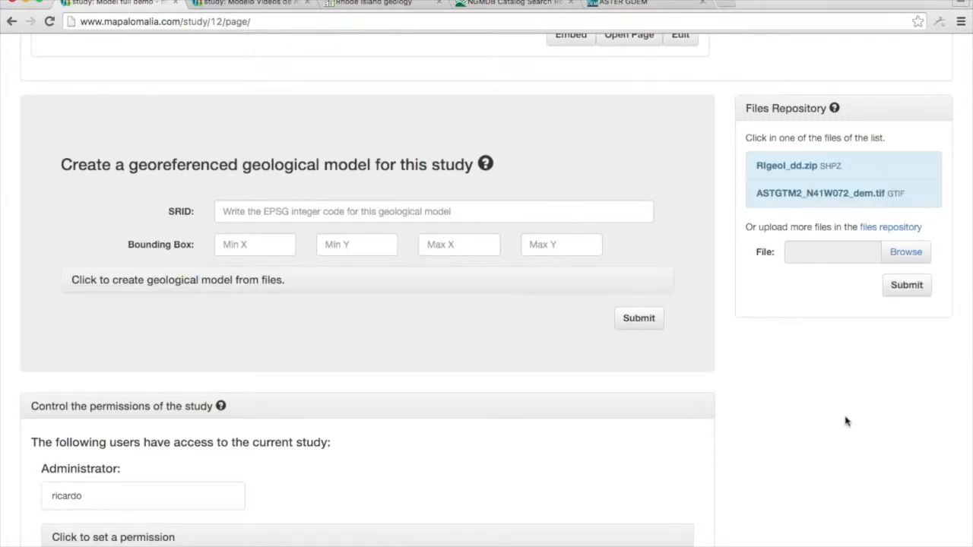
Examine the details of the uploaded RIgeol_dd.zip and ASTGTM2_N41W072_dem.tif files in the repository.
{"action": "left_click", "coordinate": [859, 169]}
{"action": "left_click", "coordinate": [865, 174]}
{"action": "left_click", "coordinate": [856, 197]}
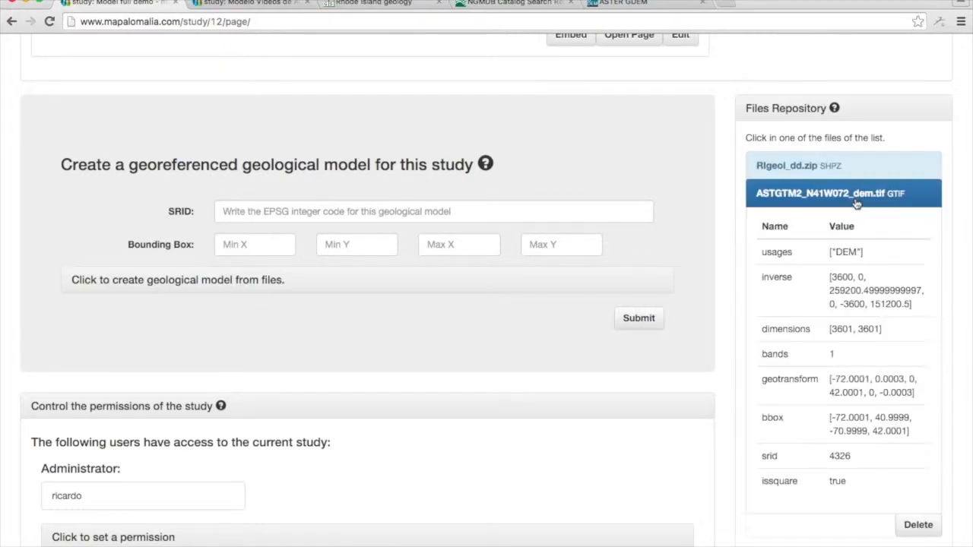
{"action": "left_click", "coordinate": [856, 199]}
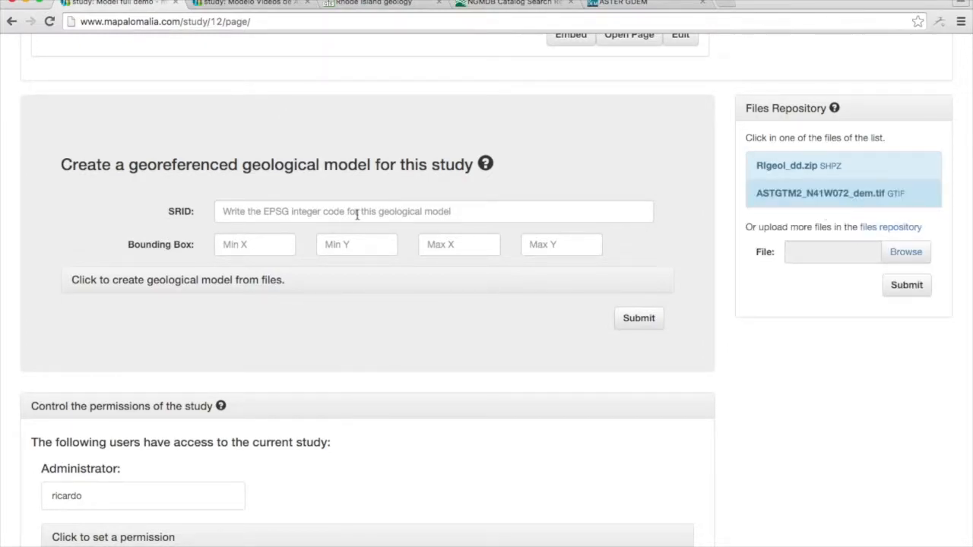
Set the geological model's SRID to 32130 and its bounding box to Min X 75082, Min Y 84080, Max X 85915, Max Y 101822.
{"action": "left_click", "coordinate": [317, 215]}
{"action": "type", "text": "32130"}
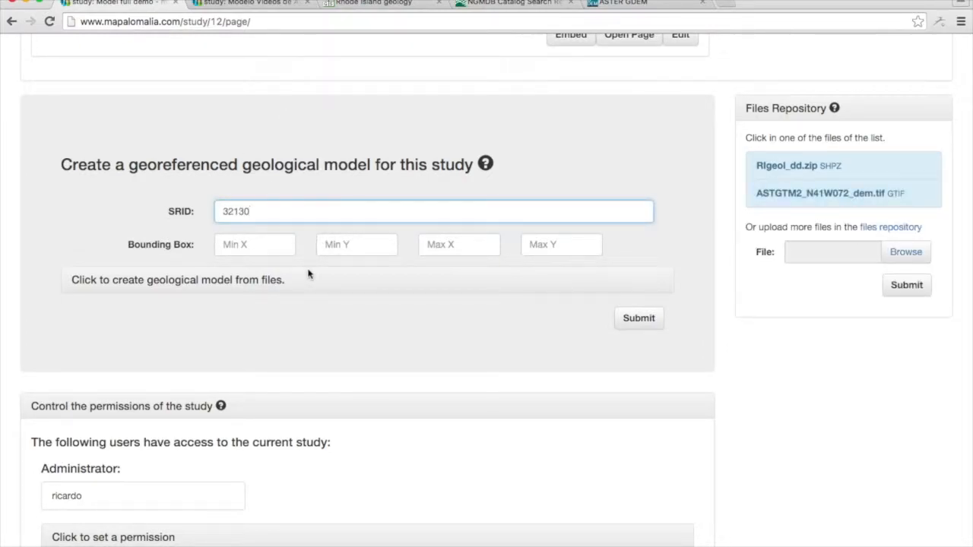
{"action": "left_click", "coordinate": [275, 247]}
{"action": "type", "text": "75082"}
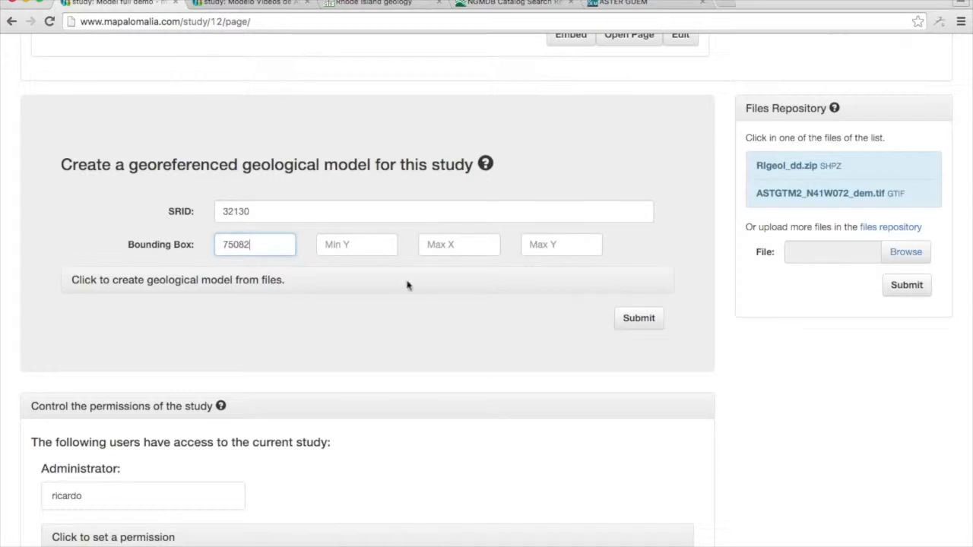
{"action": "left_click", "coordinate": [368, 248]}
{"action": "type", "text": "84080"}
{"action": "left_click", "coordinate": [439, 253]}
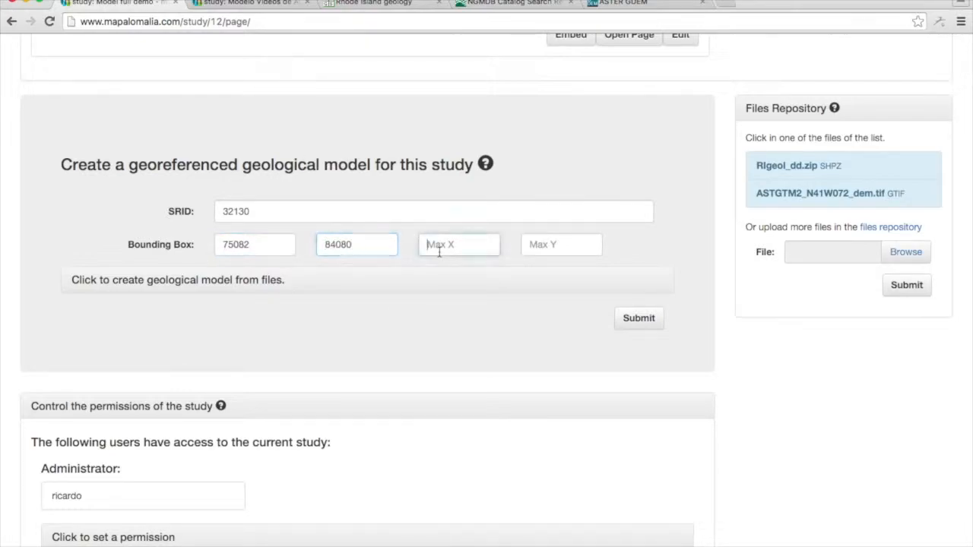
{"action": "type", "text": "85915"}
{"action": "left_click", "coordinate": [539, 247]}
{"action": "type", "text": "101822"}
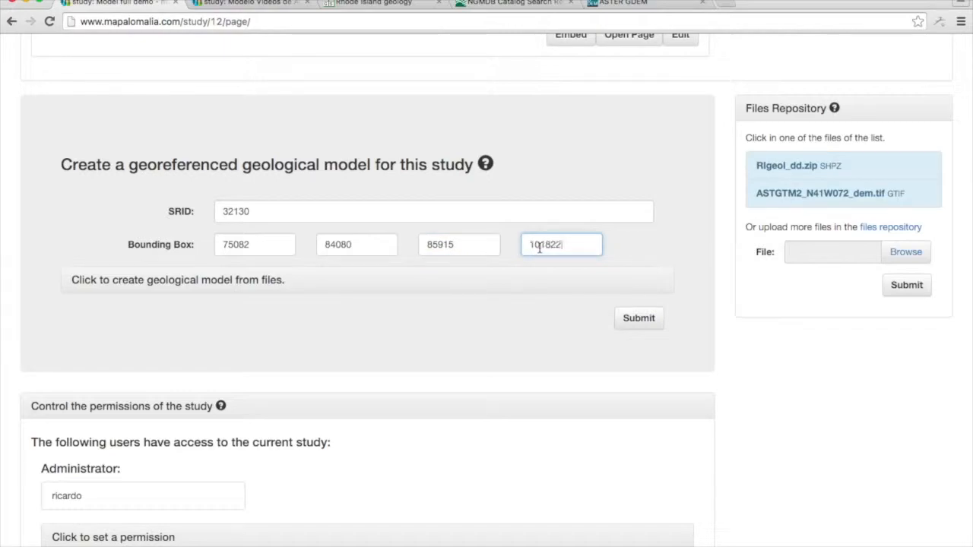
Build the model from files, with rigeol_poly_dd.shp from RIgeol_dd.zip as base map geology and ROCKTYPE1 as geological unit field.
{"action": "left_click", "coordinate": [159, 282]}
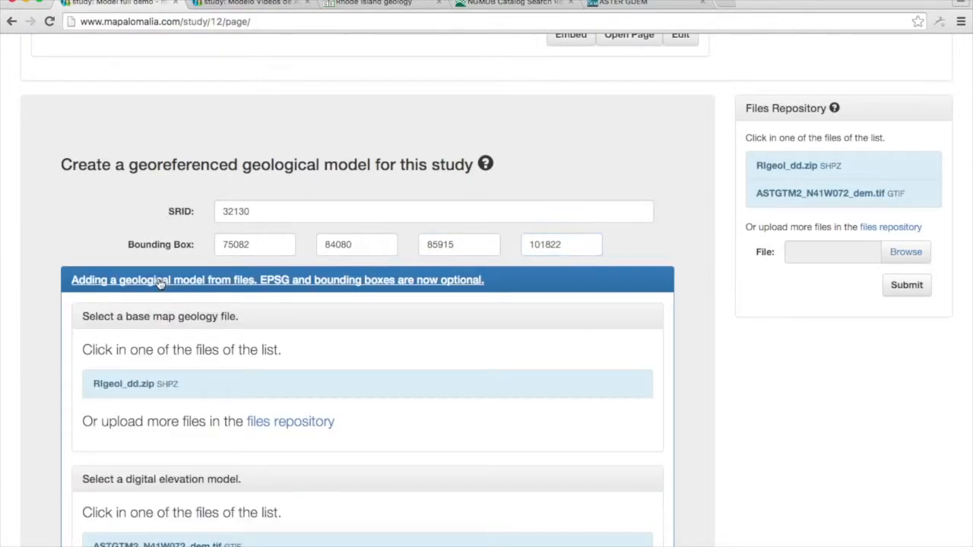
{"action": "left_click", "coordinate": [163, 383]}
{"action": "left_click", "coordinate": [423, 444]}
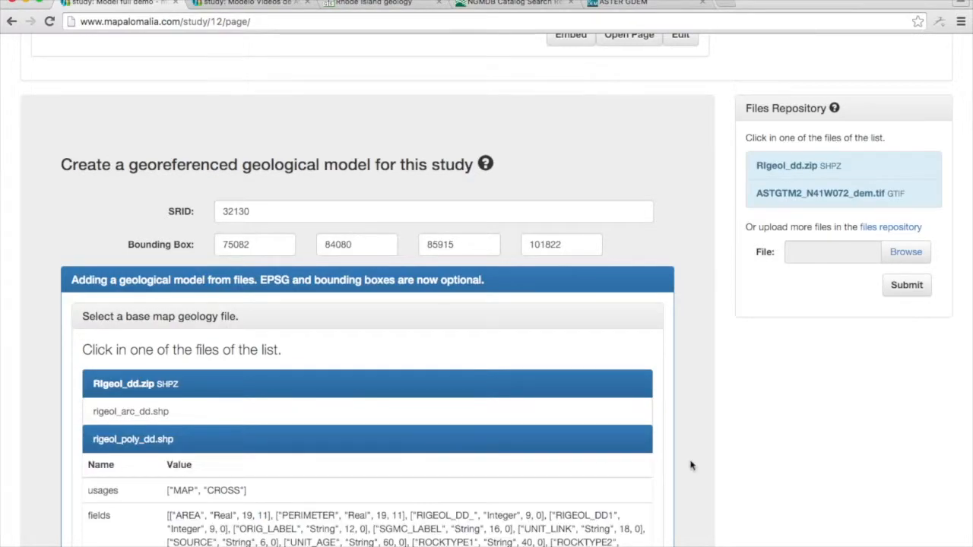
{"action": "scroll", "coordinate": [691, 465], "scroll_direction": "down", "scroll_amount": 5}
{"action": "scroll", "coordinate": [691, 465], "scroll_direction": "down", "scroll_amount": 12}
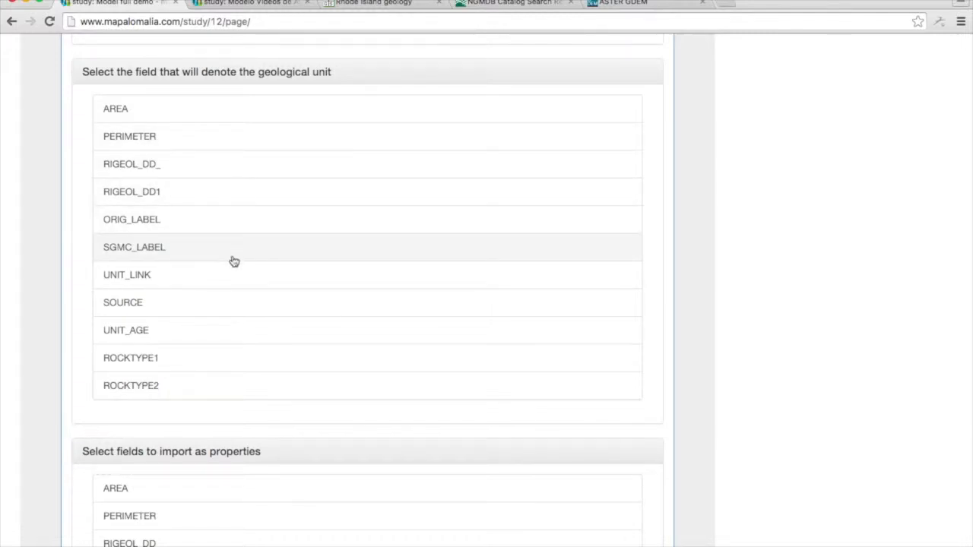
{"action": "left_click", "coordinate": [224, 363]}
Choose ROCKTYPE1, ROCKTYPE2, UNIT_AGE, UNIT_LINK and SGMC_LABEL as the fields to import as properties.
{"action": "scroll", "coordinate": [635, 384], "scroll_direction": "down", "scroll_amount": 5}
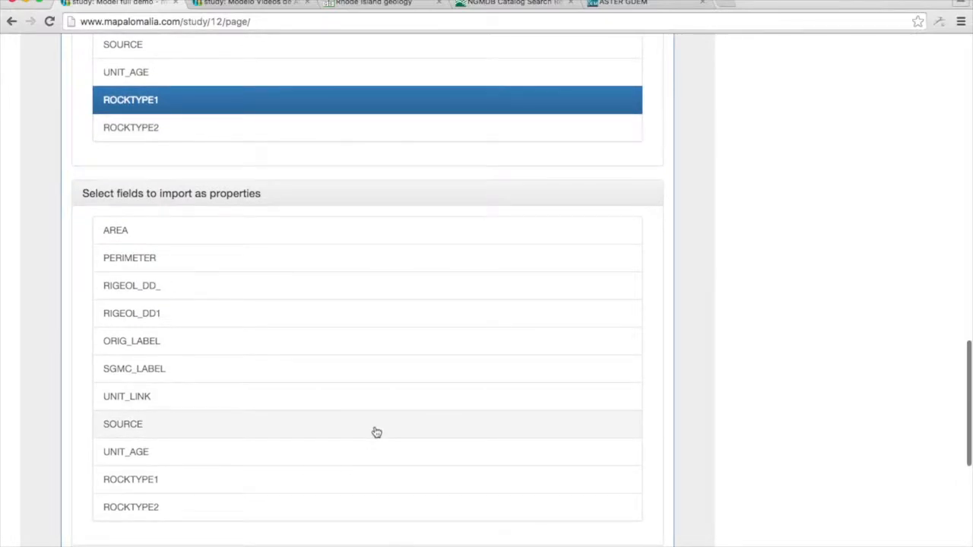
{"action": "scroll", "coordinate": [375, 432], "scroll_direction": "down", "scroll_amount": 3}
{"action": "left_click", "coordinate": [292, 351]}
{"action": "left_click", "coordinate": [295, 374]}
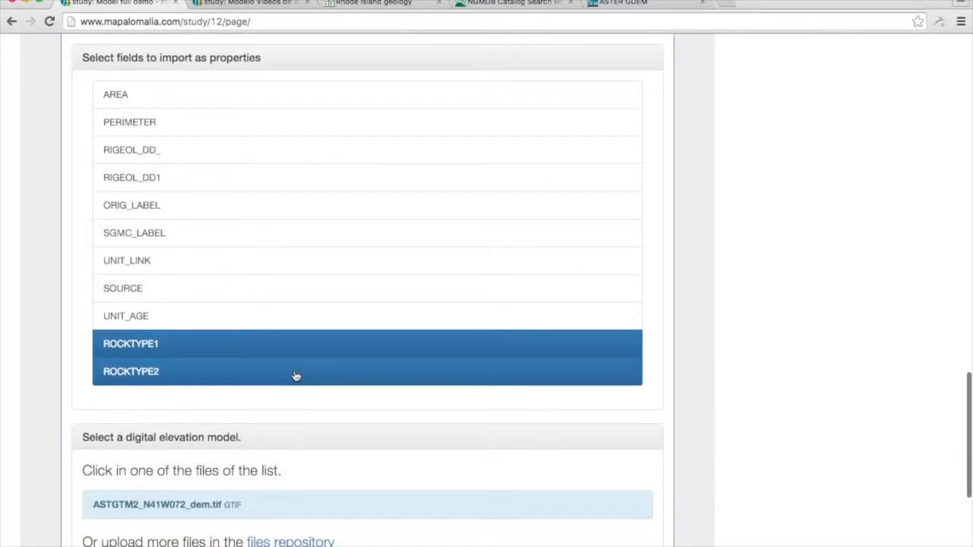
{"action": "left_click", "coordinate": [290, 315]}
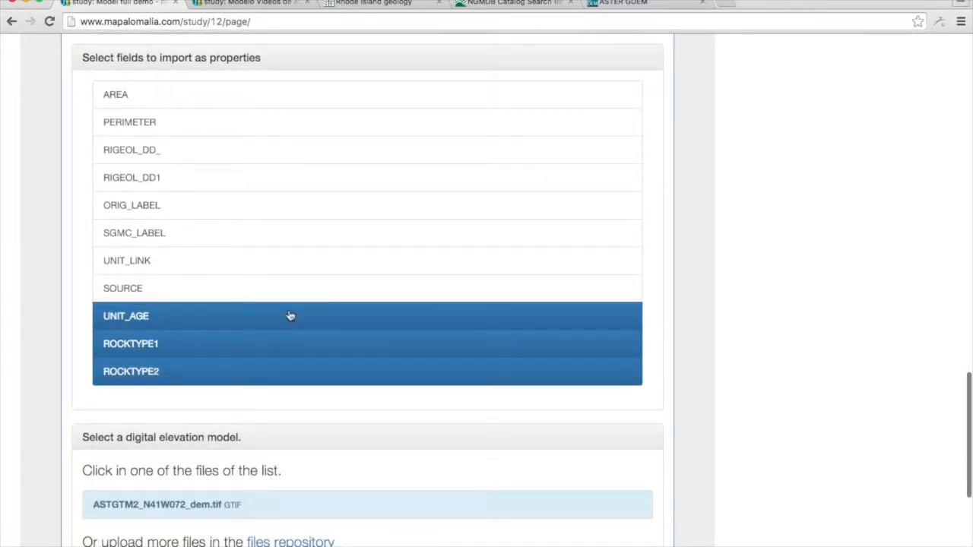
{"action": "left_click", "coordinate": [276, 265]}
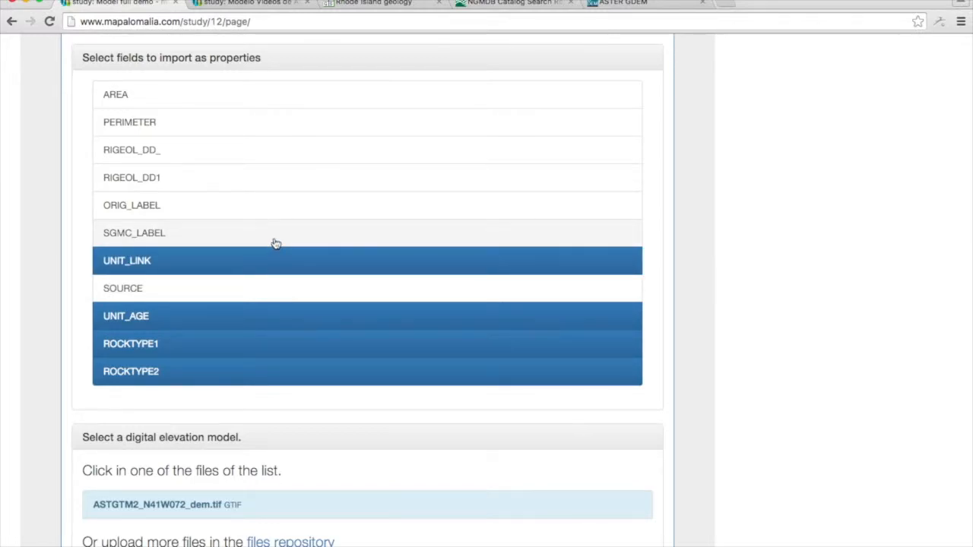
{"action": "left_click", "coordinate": [276, 242]}
Select ASTGTM2_N41W072_dem.tif as the digital elevation model and submit the form to create the geological model.
{"action": "scroll", "coordinate": [700, 260], "scroll_direction": "down", "scroll_amount": 1}
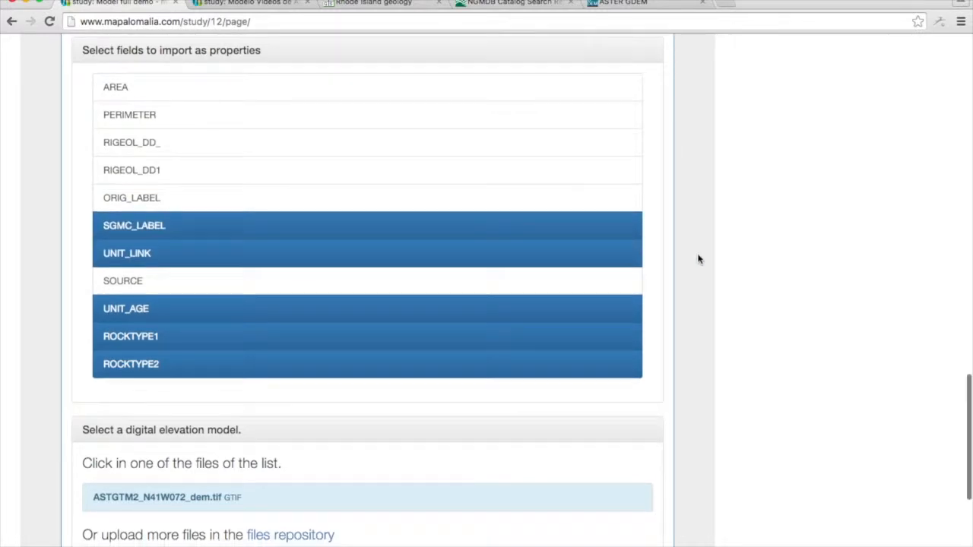
{"action": "scroll", "coordinate": [699, 260], "scroll_direction": "down", "scroll_amount": 5}
{"action": "left_click", "coordinate": [267, 283]}
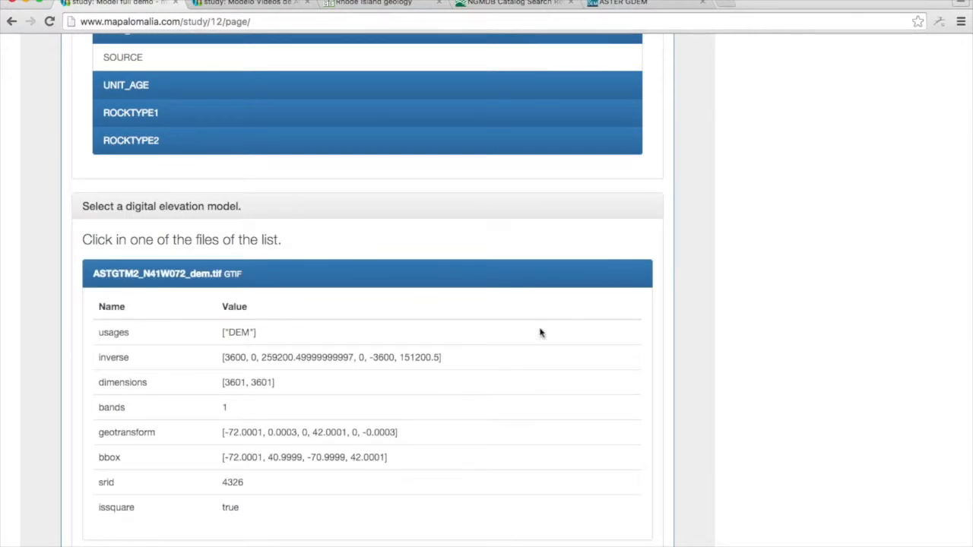
{"action": "scroll", "coordinate": [582, 338], "scroll_direction": "down", "scroll_amount": 6}
{"action": "left_click", "coordinate": [646, 403]}
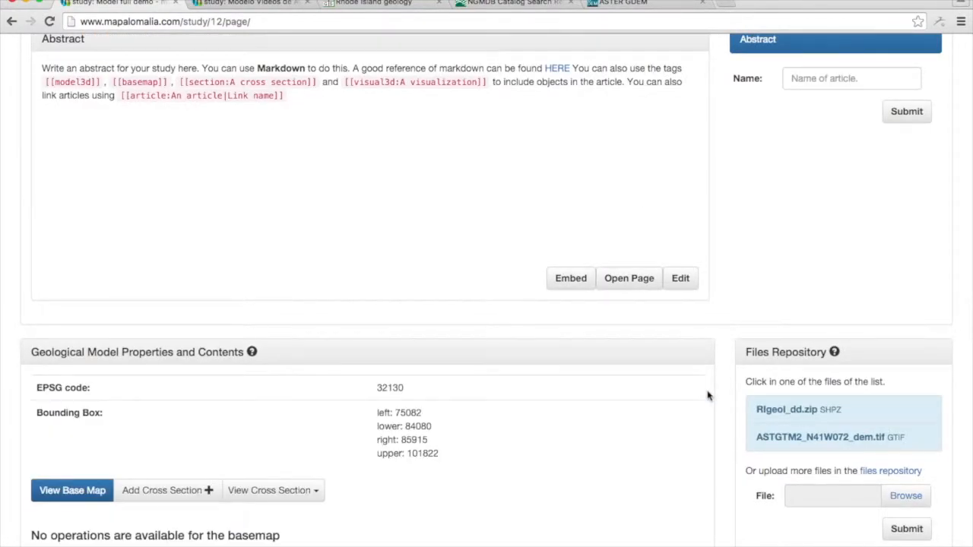
Open the base map's geology editor in a new browser tab and switch to it.
{"action": "scroll", "coordinate": [707, 395], "scroll_direction": "down", "scroll_amount": 8}
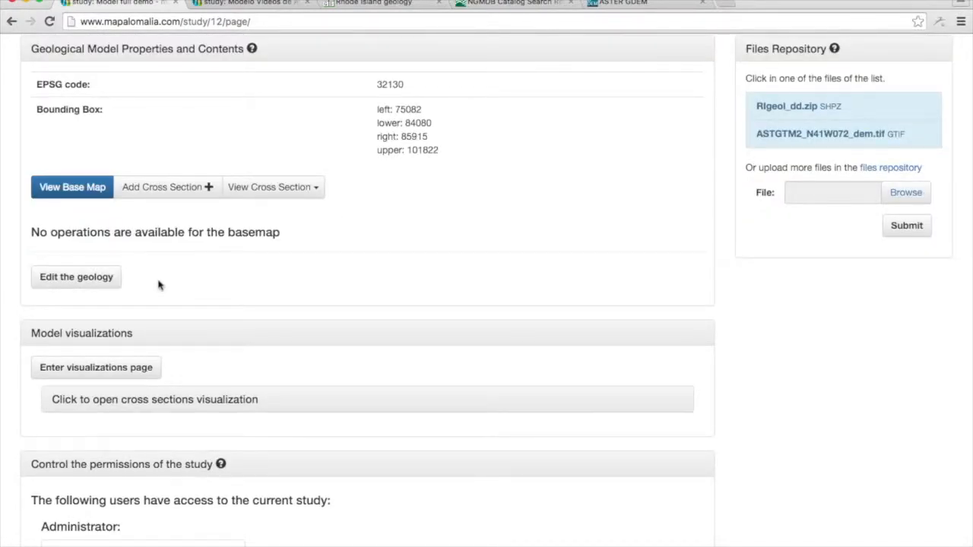
{"action": "right_click", "coordinate": [112, 283]}
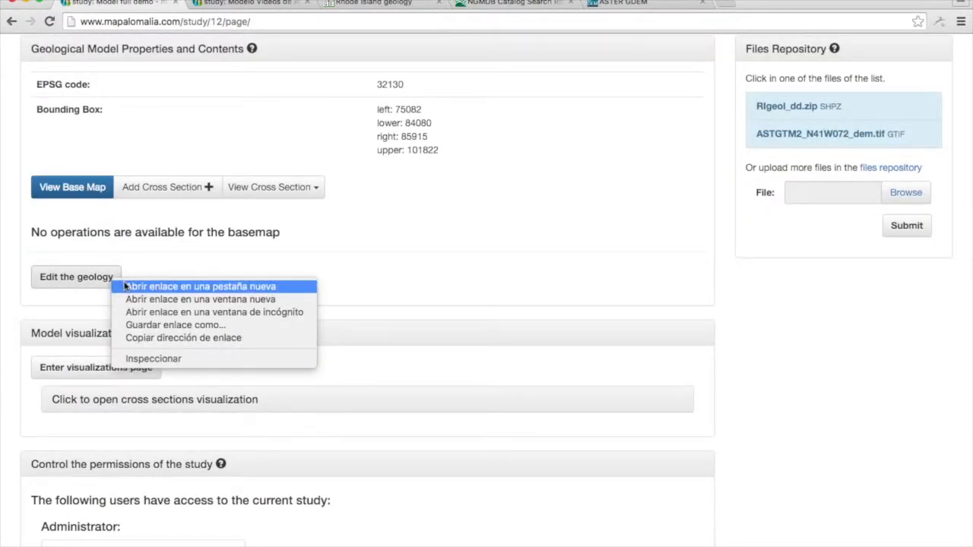
{"action": "left_click", "coordinate": [126, 285]}
{"action": "left_click", "coordinate": [272, 4]}
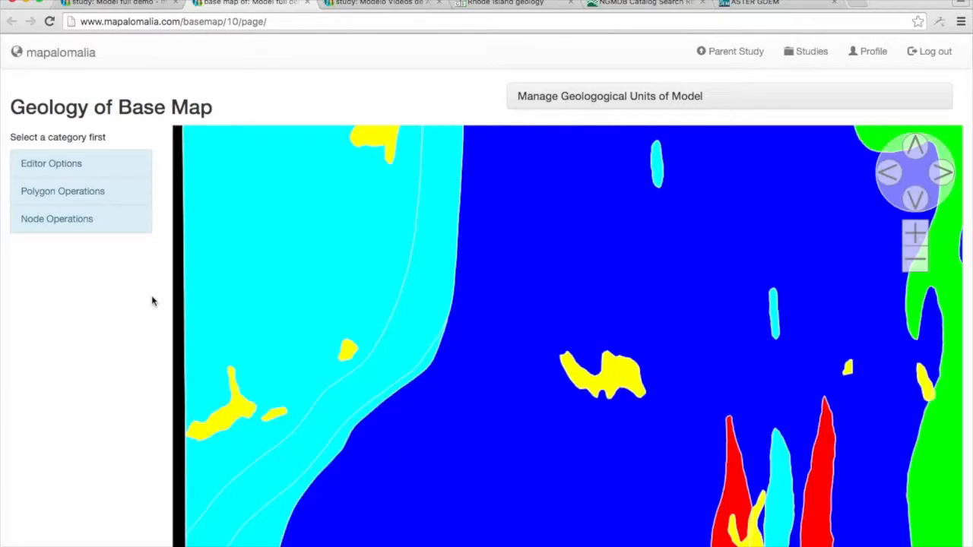
Examine the imported geological polygons across the whole base map, down to its southern edge.
{"action": "left_click", "coordinate": [914, 260]}
{"action": "left_click", "coordinate": [915, 261]}
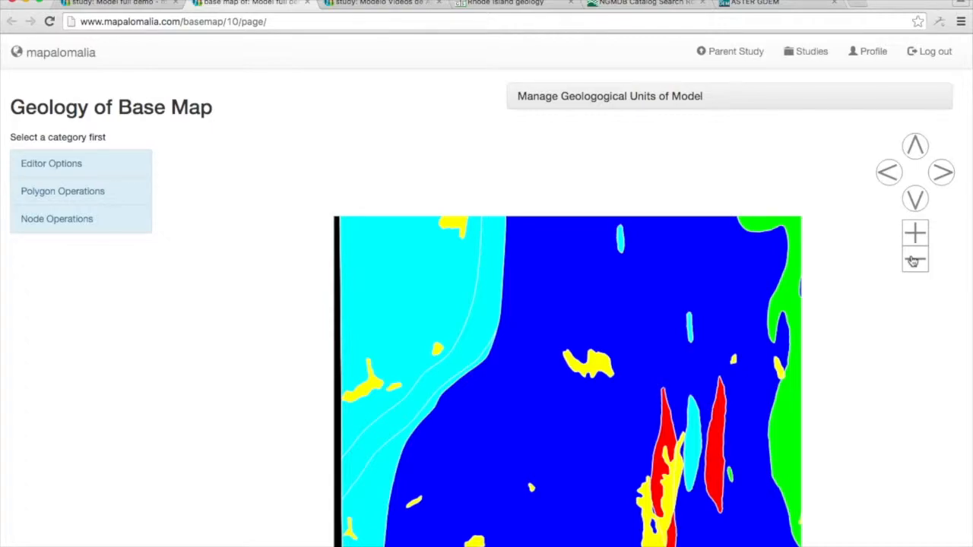
{"action": "left_click", "coordinate": [916, 199]}
{"action": "left_click", "coordinate": [916, 200]}
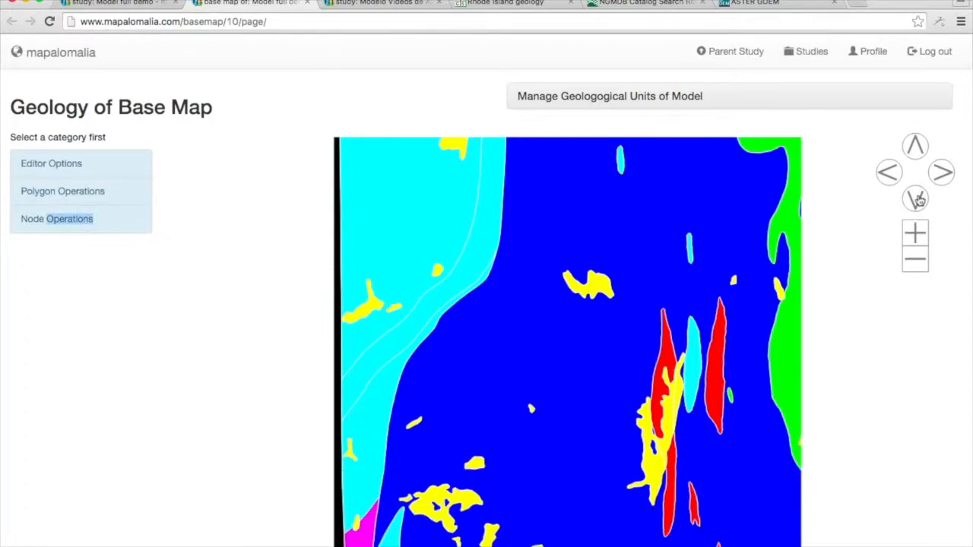
{"action": "left_click", "coordinate": [916, 199]}
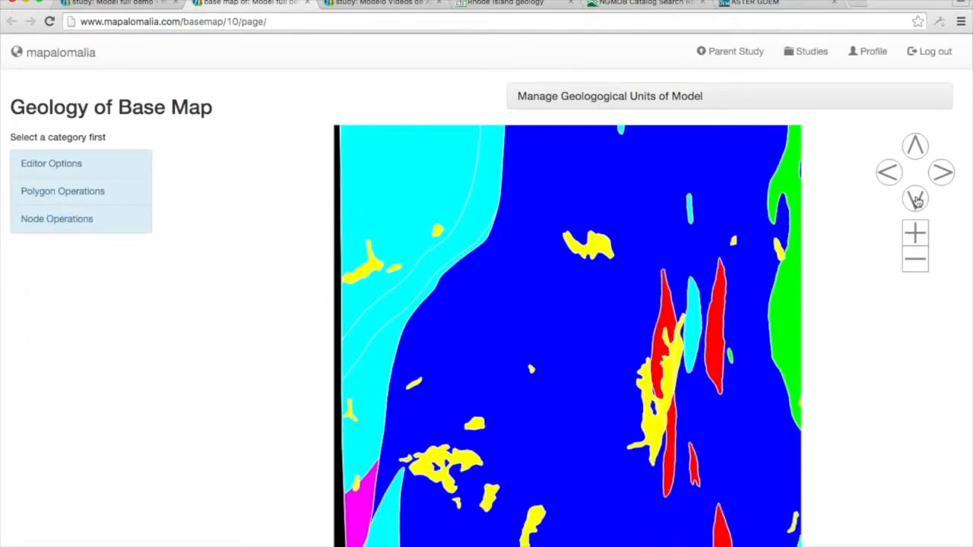
{"action": "left_click", "coordinate": [916, 262]}
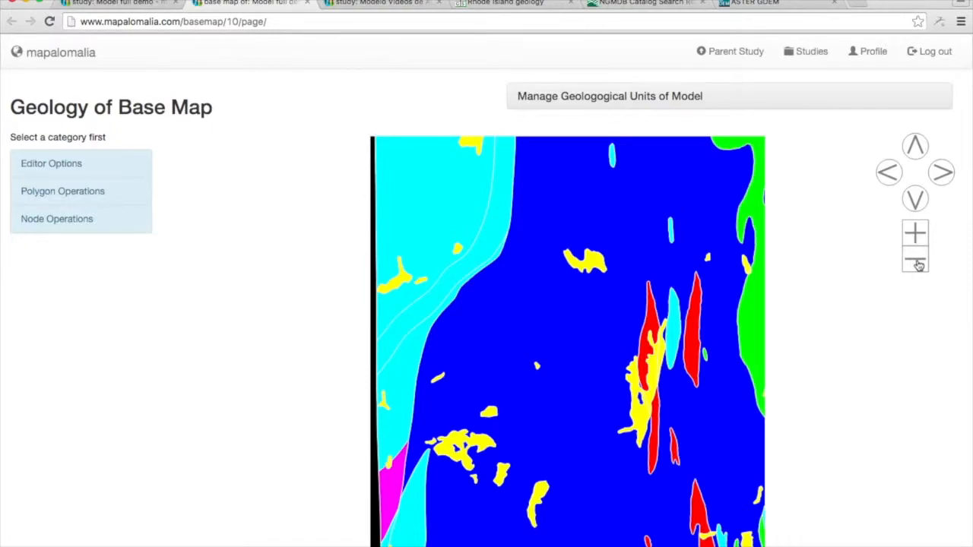
{"action": "left_click", "coordinate": [916, 200]}
{"action": "triple_click", "coordinate": [916, 199]}
{"action": "left_click", "coordinate": [916, 199]}
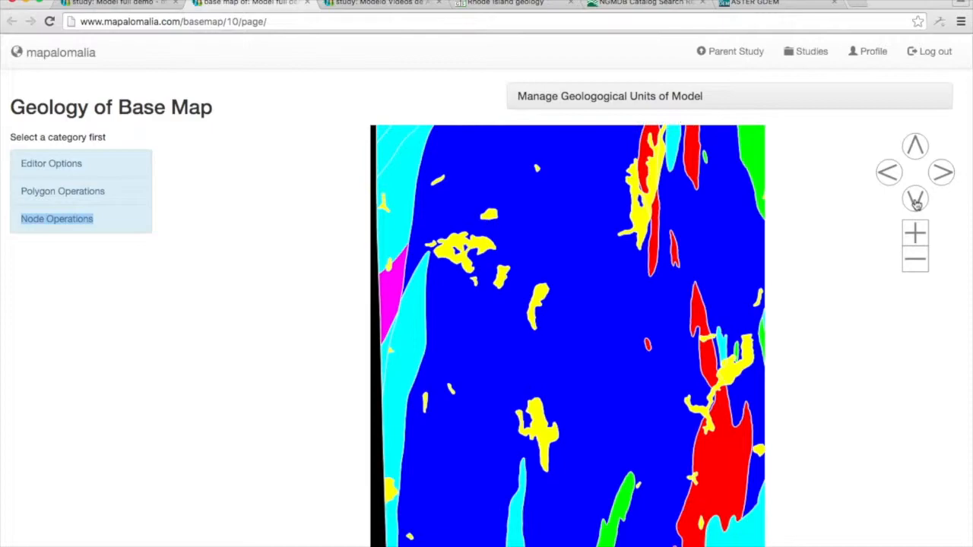
{"action": "left_click", "coordinate": [916, 204]}
{"action": "left_click", "coordinate": [916, 204]}
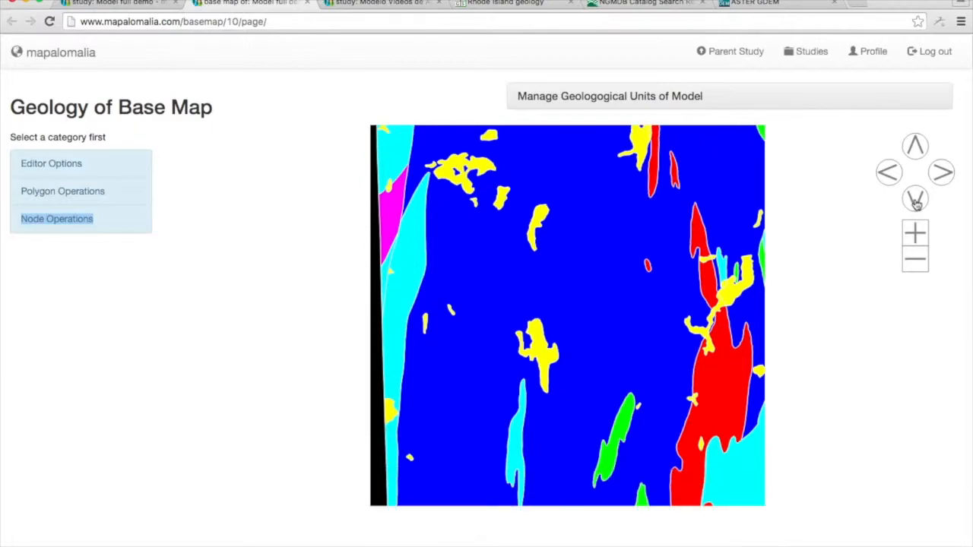
Show the polygon operations for the northern part of the base map and choose the Divide operation.
{"action": "double_click", "coordinate": [916, 148]}
{"action": "left_click", "coordinate": [916, 148]}
{"action": "left_click", "coordinate": [916, 148]}
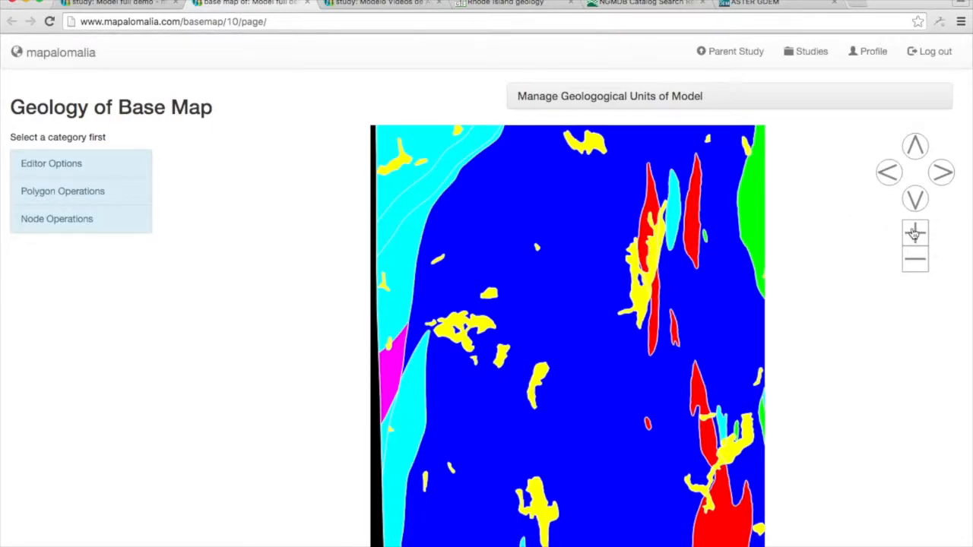
{"action": "left_click", "coordinate": [915, 234]}
{"action": "left_click", "coordinate": [914, 234]}
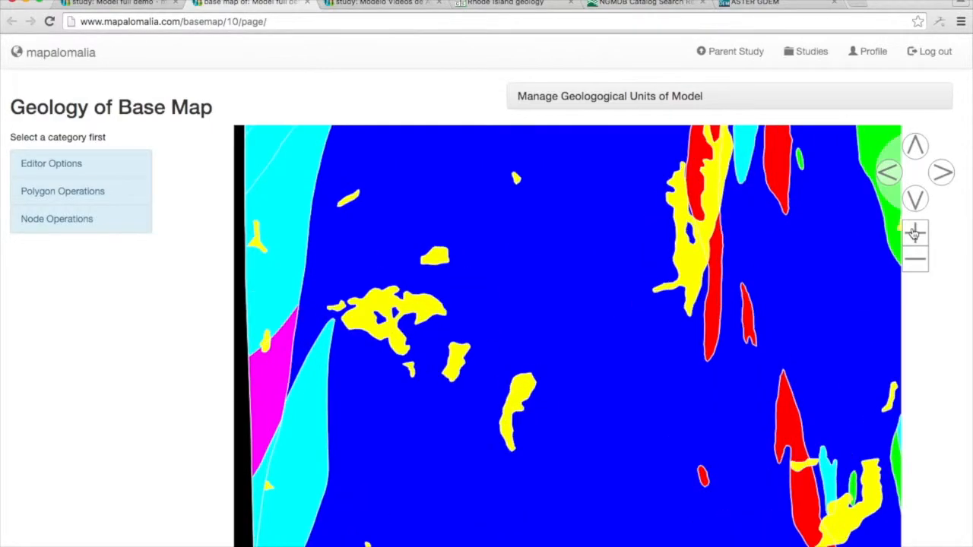
{"action": "left_click", "coordinate": [80, 195]}
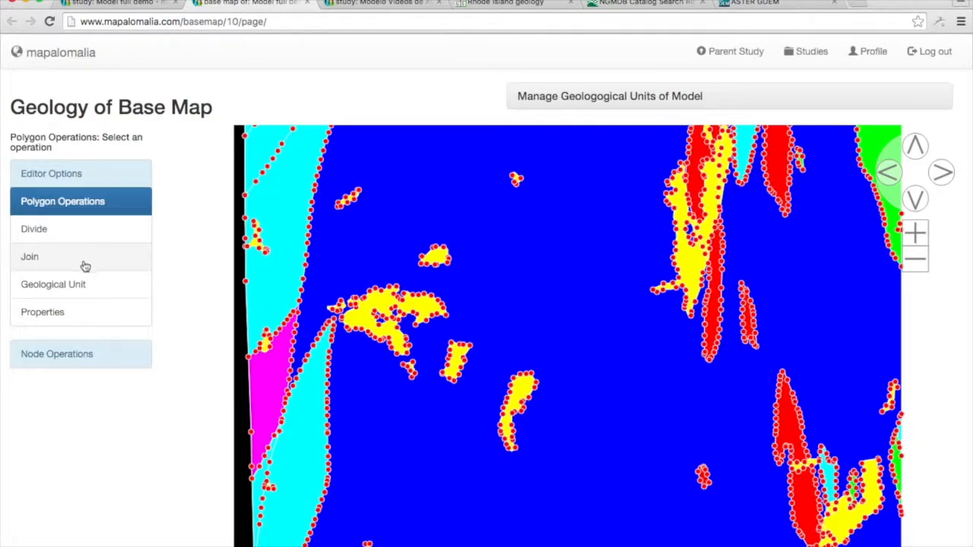
{"action": "left_click", "coordinate": [88, 235]}
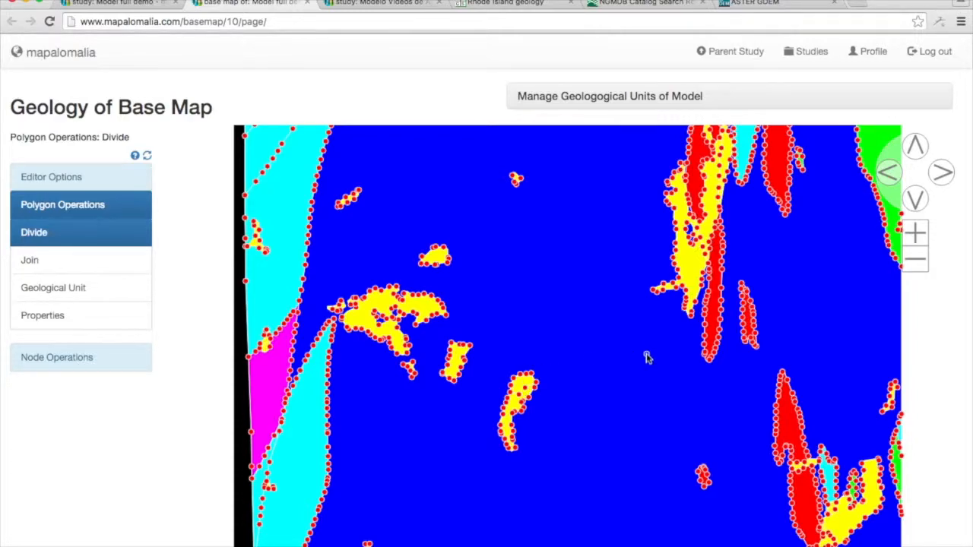
Assign augen gneiss to the curved water polygon near the map's centre and set its geological unit back to water.
{"action": "left_click", "coordinate": [115, 302]}
{"action": "left_click", "coordinate": [520, 390]}
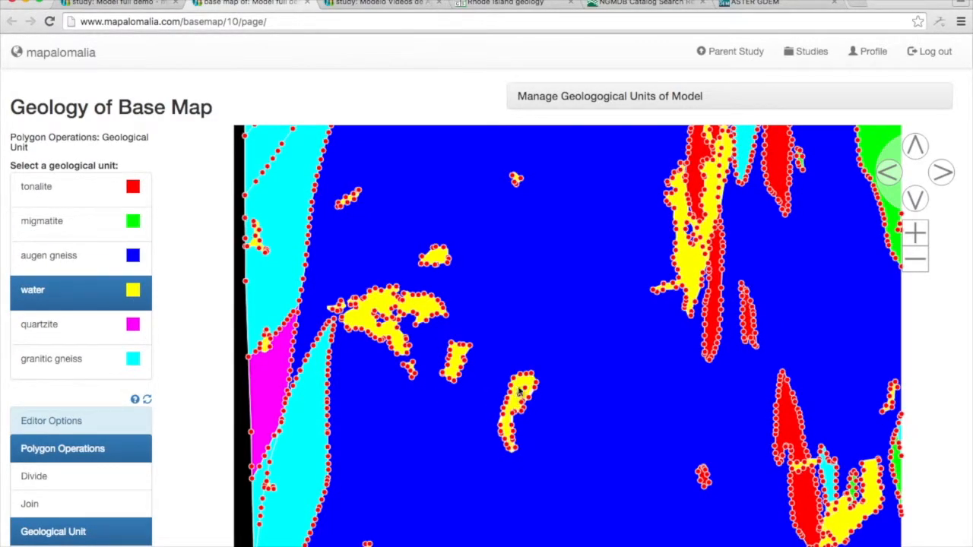
{"action": "left_click", "coordinate": [79, 258]}
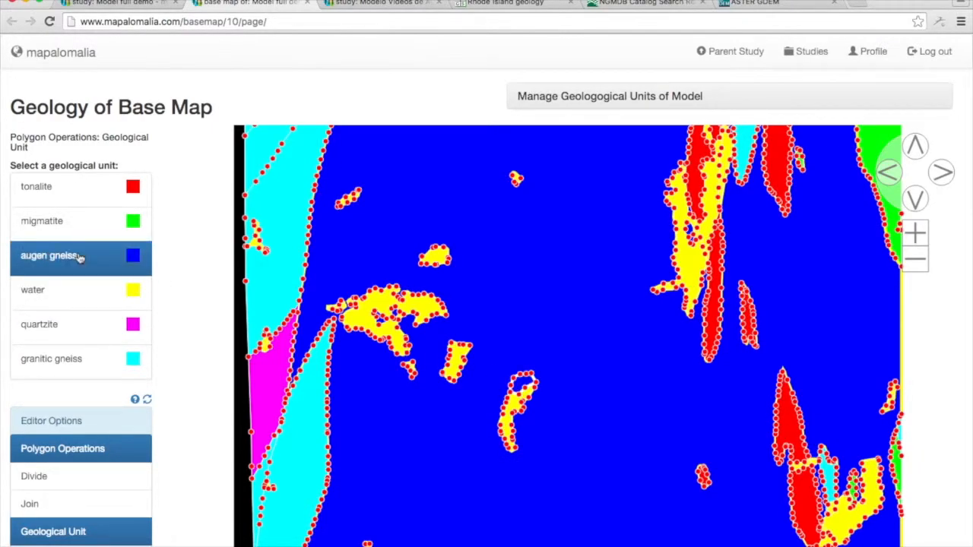
{"action": "left_click", "coordinate": [83, 300]}
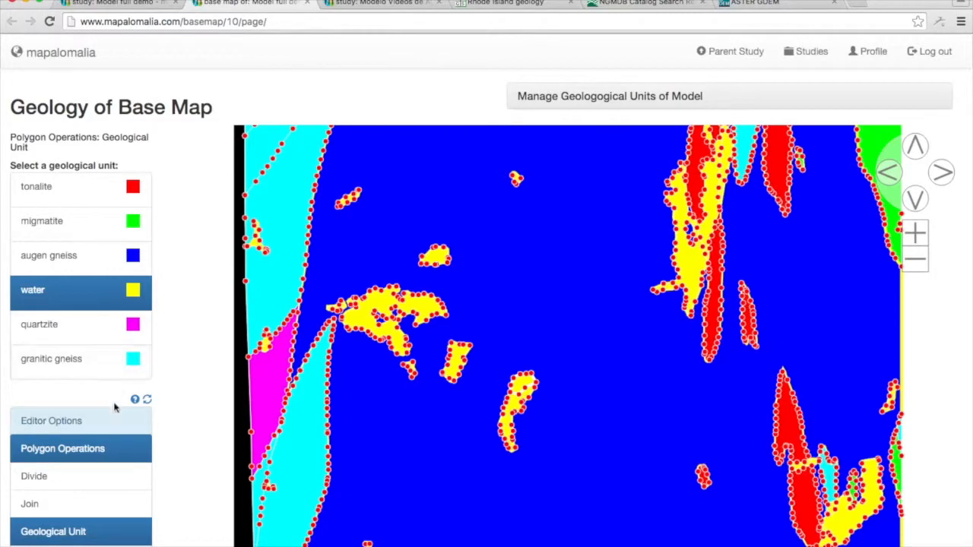
Choose the polygon Join operation and look over the base map's geology.
{"action": "left_click", "coordinate": [80, 504]}
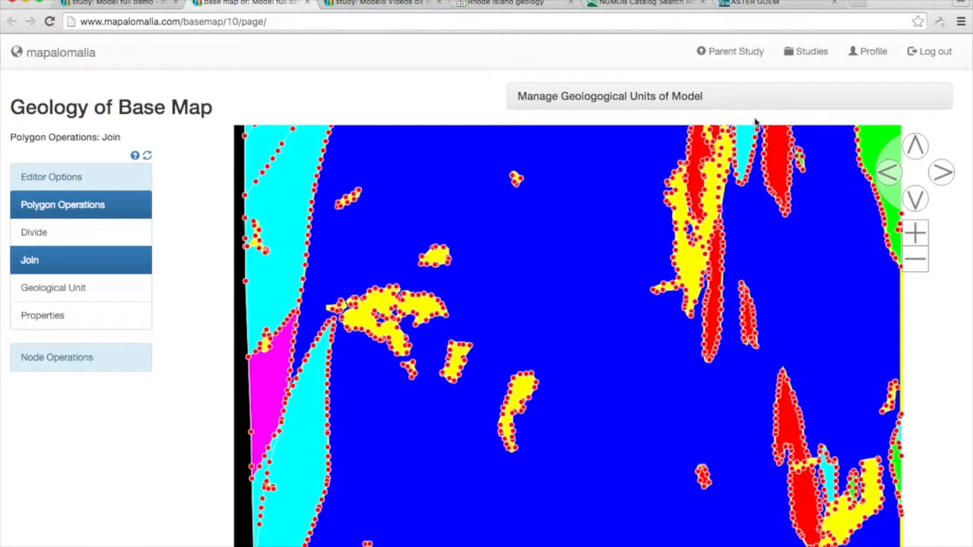
{"action": "scroll", "coordinate": [962, 358], "scroll_direction": "down", "scroll_amount": 1}
{"action": "scroll", "coordinate": [940, 504], "scroll_direction": "up", "scroll_amount": 1}
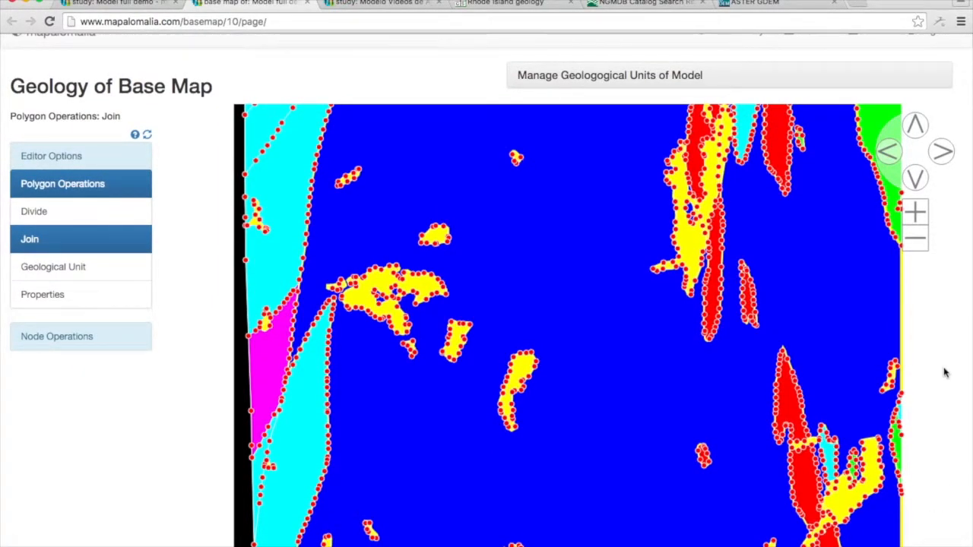
{"action": "scroll", "coordinate": [760, 84], "scroll_direction": "up", "scroll_amount": 1}
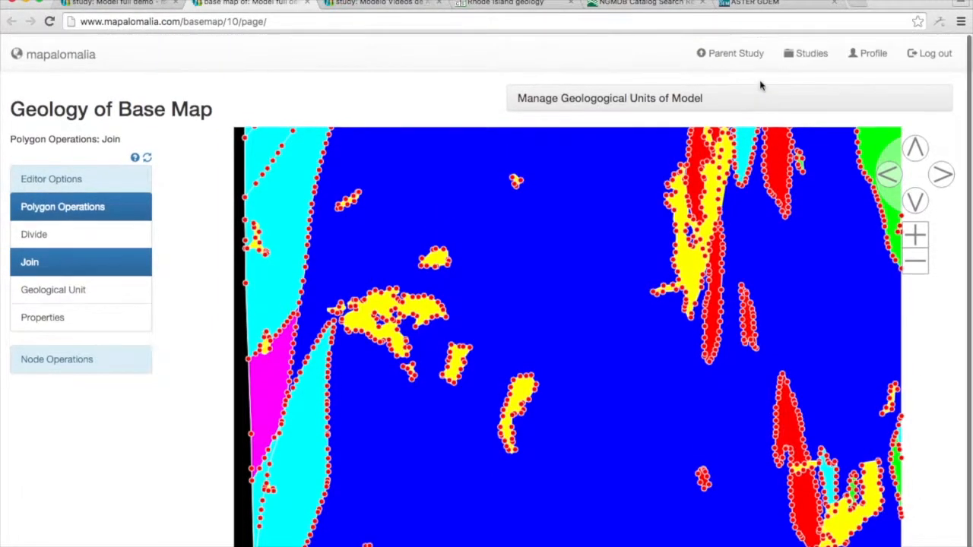
Return to the parent study and insert the heading "# Model full demo." above the abstract's existing text.
{"action": "left_click", "coordinate": [714, 50]}
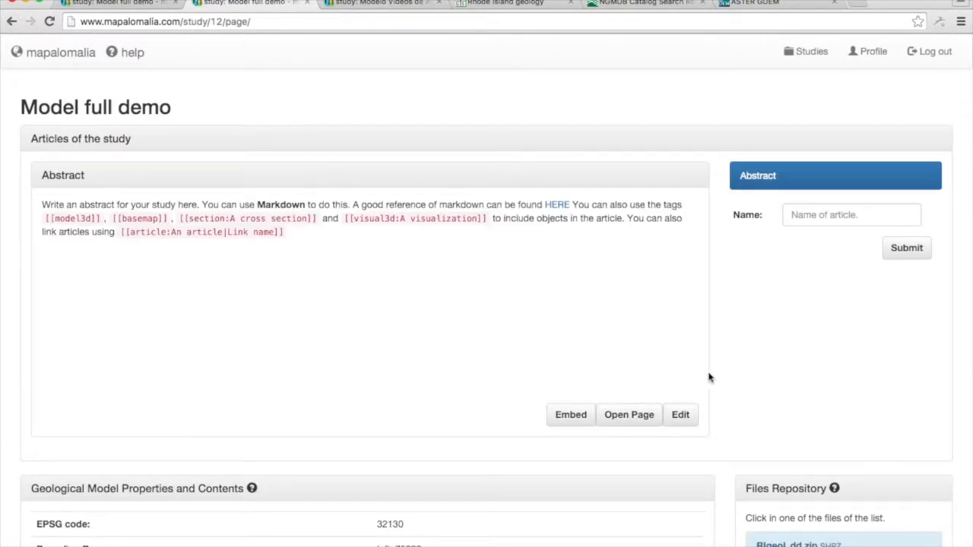
{"action": "scroll", "coordinate": [709, 378], "scroll_direction": "down", "scroll_amount": 1}
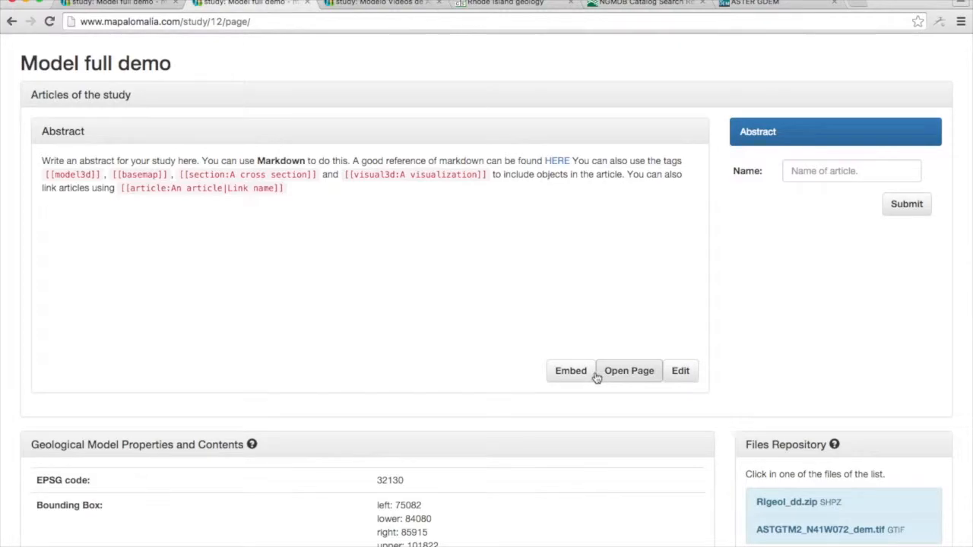
{"action": "left_click", "coordinate": [678, 370]}
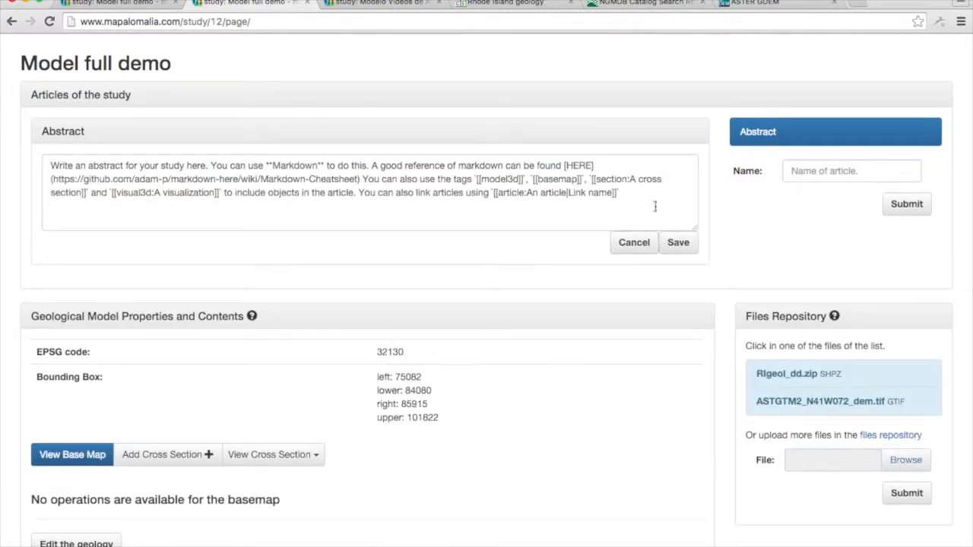
{"action": "left_click", "coordinate": [51, 165]}
{"action": "key", "text": "Return"}
{"action": "key", "text": "Return"}
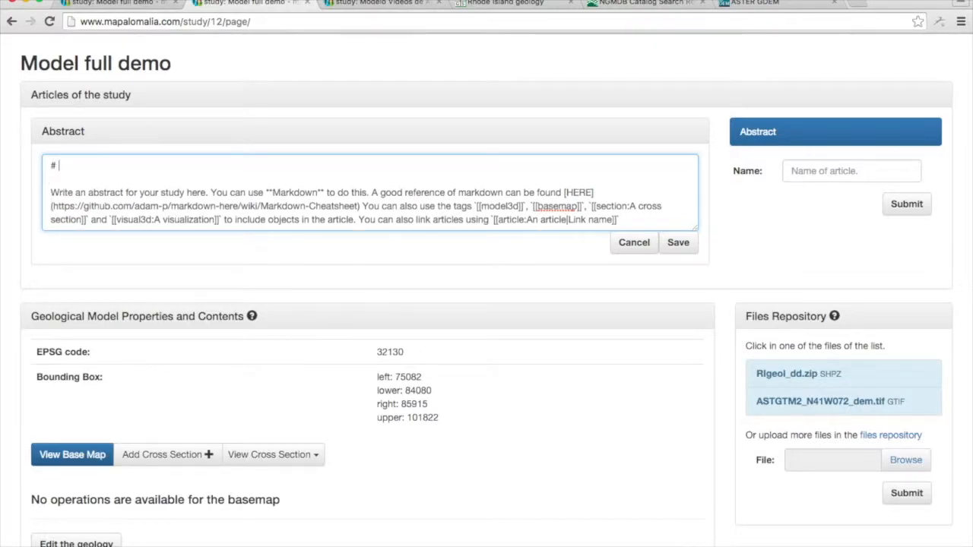
{"action": "type", "text": "# Model full demo. T"}
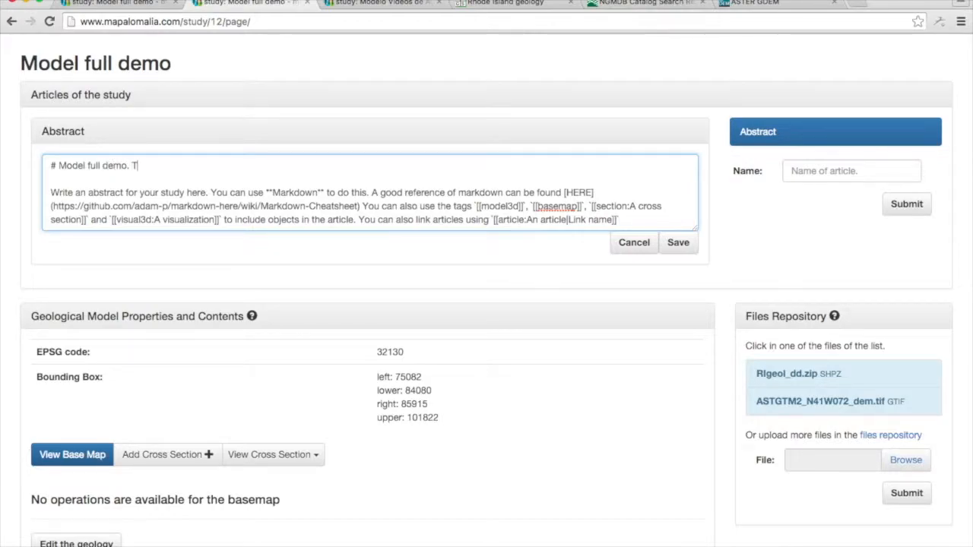
{"action": "key", "text": "BackSpace"}
{"action": "key", "text": "BackSpace"}
{"action": "key", "text": "BackSpace"}
{"action": "key", "text": "BackSpace"}
{"action": "key", "text": "BackSpace"}
{"action": "key", "text": "BackSpace"}
{"action": "key", "text": "Return"}
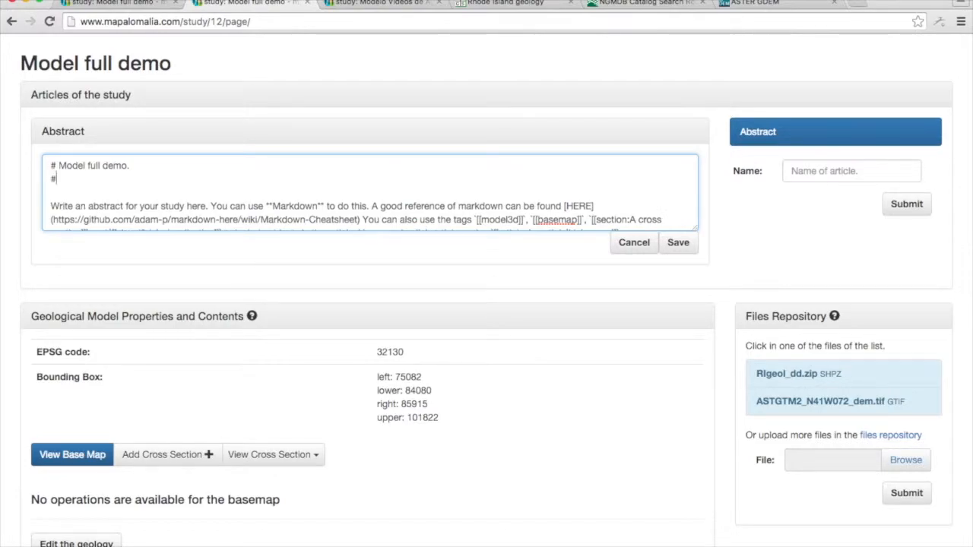
Add the second-level heading "## This is a model for showing every characteristic of Mapalomalia in full." to the abstract.
{"action": "type", "text": "## This is a model for "}
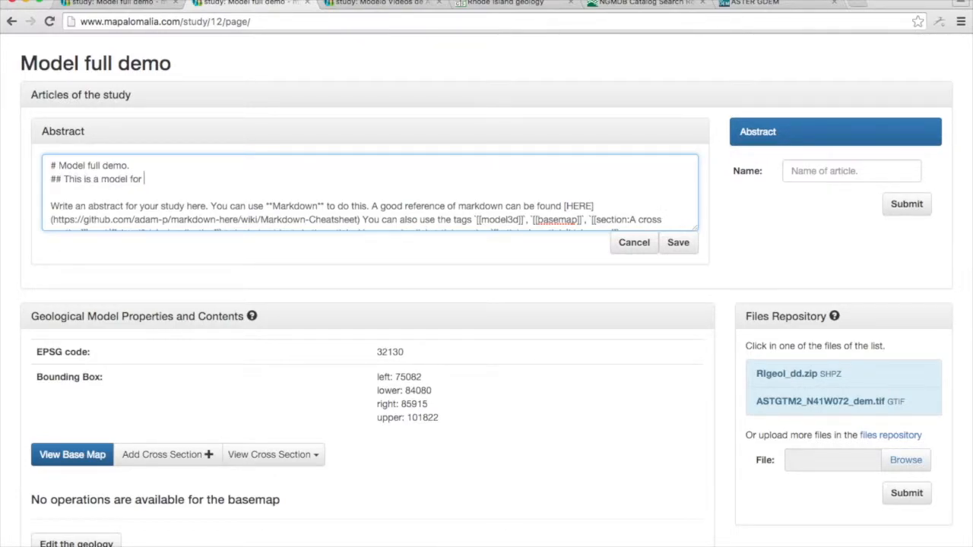
{"action": "type", "text": "showing every characteristi"}
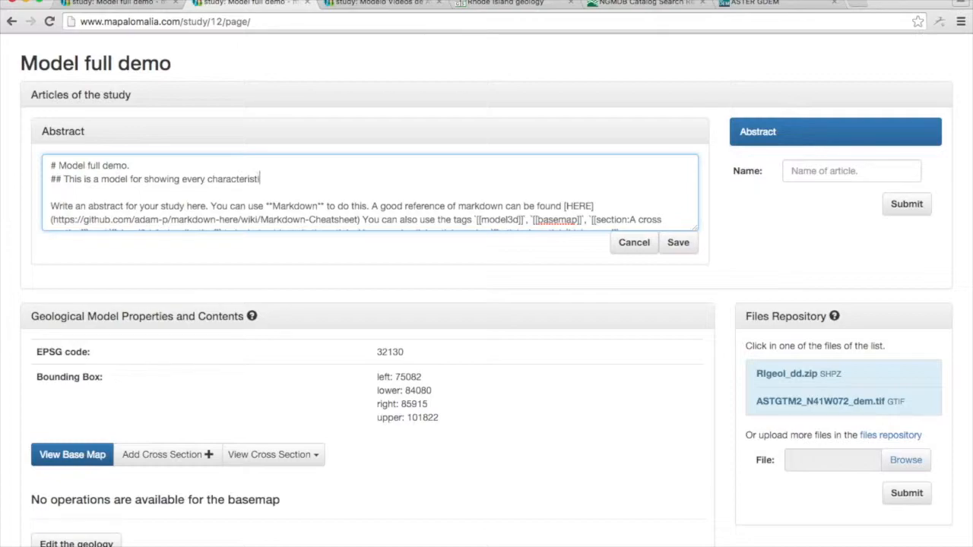
{"action": "type", "text": "apalomalia in "}
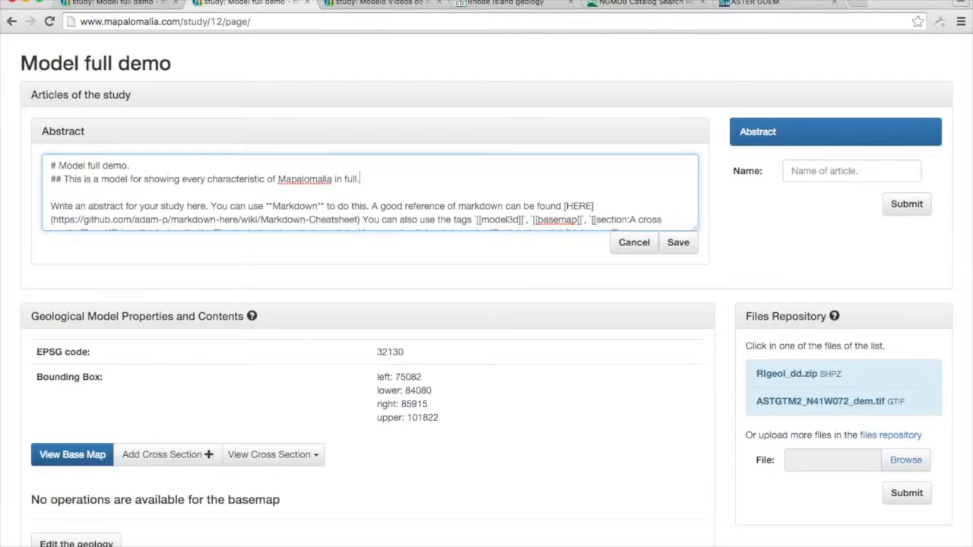
{"action": "type", "text": "full."}
{"action": "key", "text": "Return"}
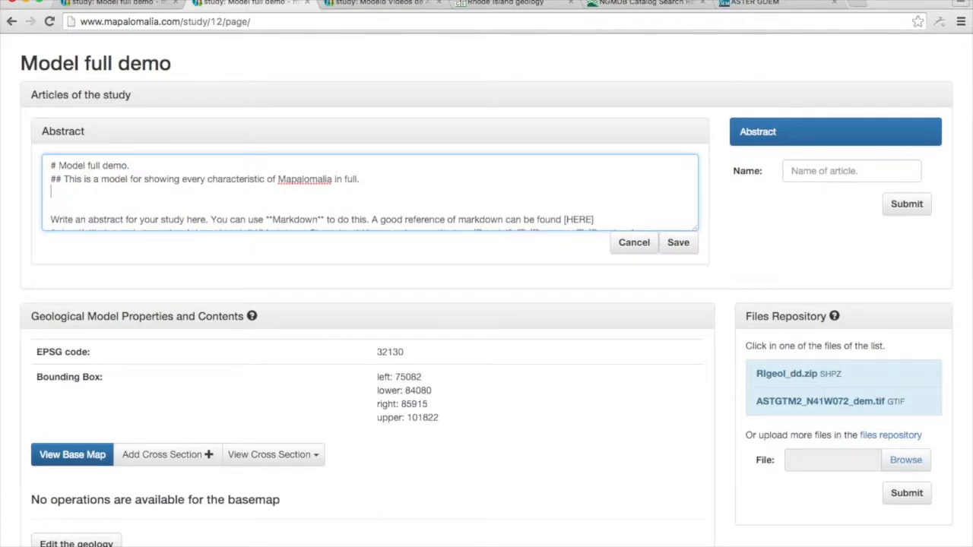
Delete the placeholder instruction paragraph below the new headings in the abstract.
{"action": "key", "text": "Down"}
{"action": "key", "text": "Down"}
{"action": "key", "text": "Down"}
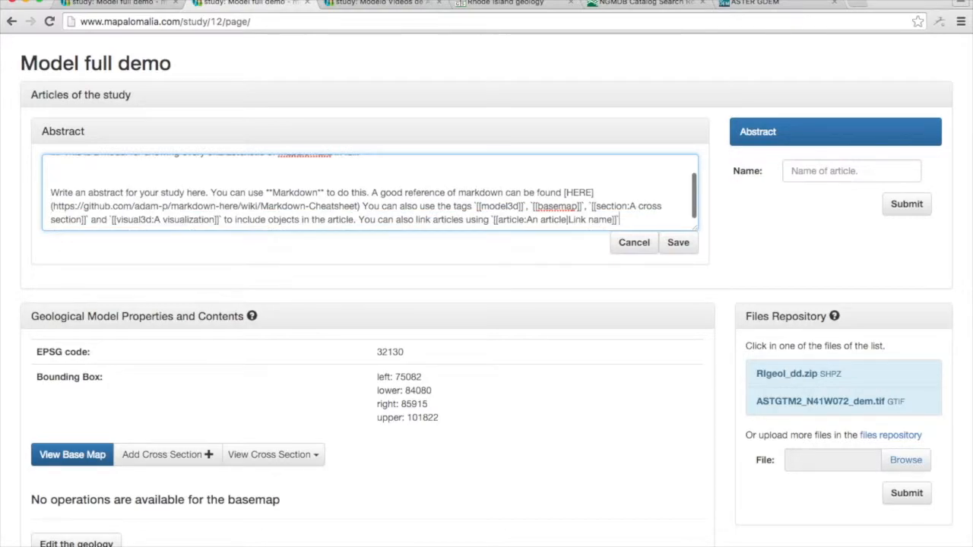
{"action": "key", "text": "Up"}
{"action": "key", "text": "Up"}
{"action": "key", "text": "shift+Down"}
{"action": "key", "text": "shift+Down"}
{"action": "key", "text": "shift+Down"}
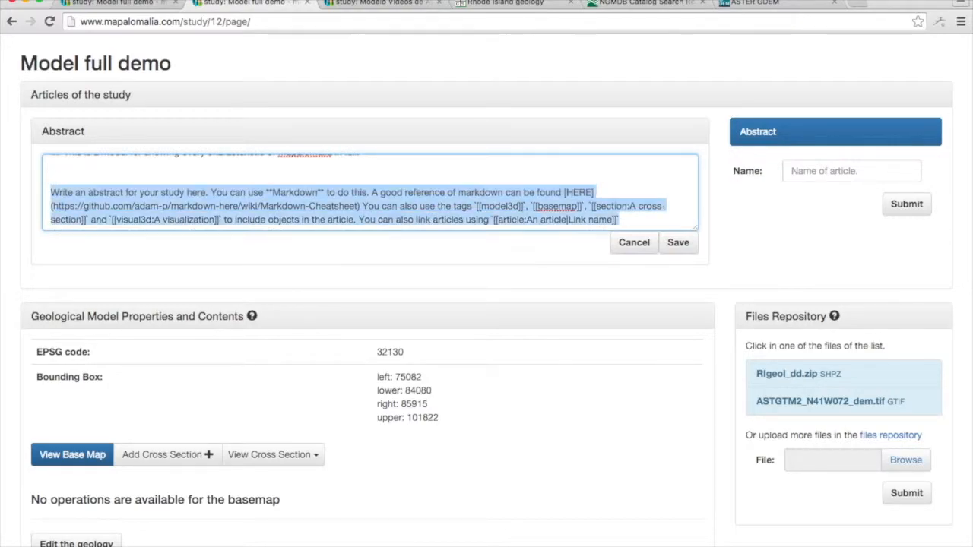
{"action": "key", "text": "BackSpace"}
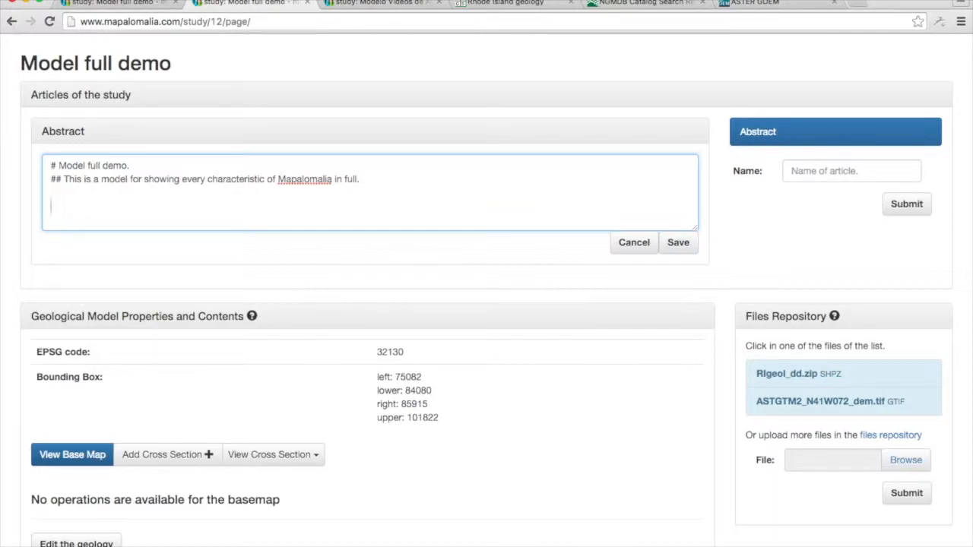
Write "The following is the full visualization:" followed by the [[model3d]] tag on its own line, and save the abstract.
{"action": "type", "text": "Mod"}
{"action": "key", "text": "BackSpace"}
{"action": "key", "text": "BackSpace"}
{"action": "type", "text": "T"}
{"action": "key", "text": "BackSpace"}
{"action": "key", "text": "BackSpace"}
{"action": "key", "text": "BackSpace"}
{"action": "key", "text": "BackSpace"}
{"action": "key", "text": "BackSpace"}
{"action": "key", "text": "BackSpace"}
{"action": "type", "text": "e following is the fu"}
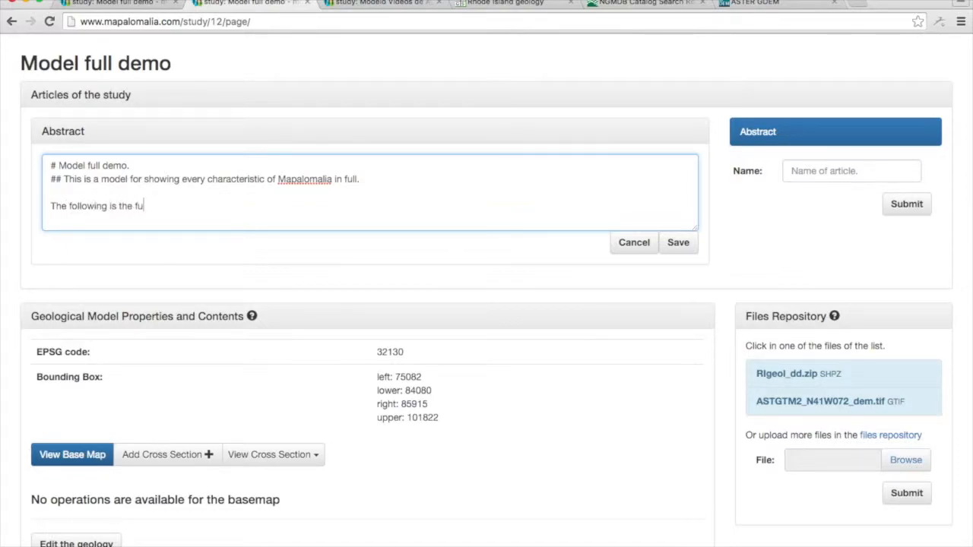
{"action": "type", "text": "ll visualization: [["}
{"action": "type", "text": "model3d"}
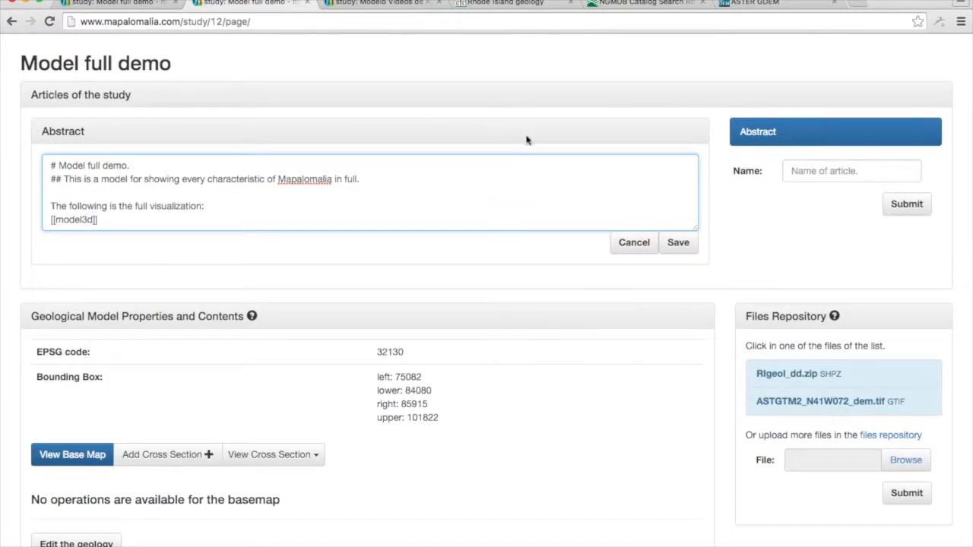
{"action": "left_click", "coordinate": [678, 242]}
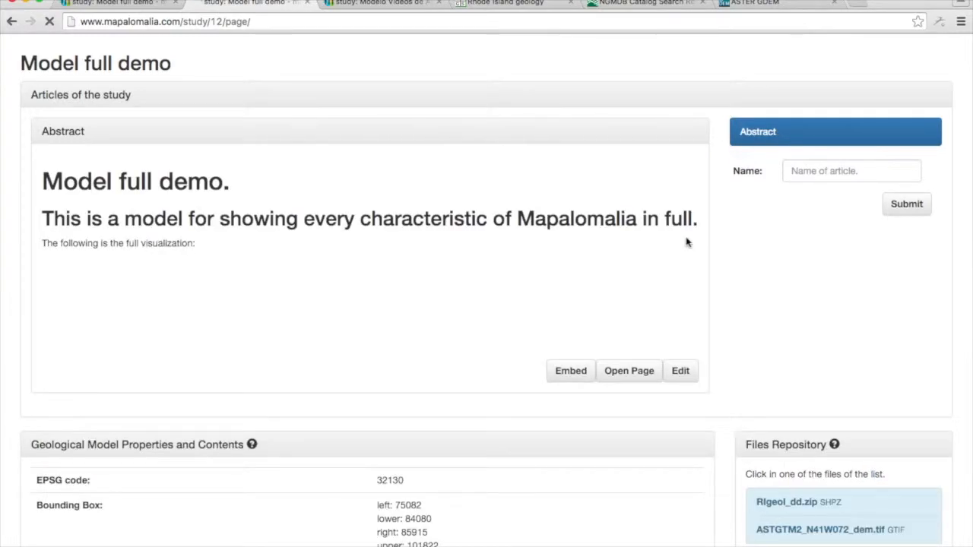
Examine the 3D model embedded in the saved abstract from another viewing angle.
{"action": "scroll", "coordinate": [697, 226], "scroll_direction": "down", "scroll_amount": 3}
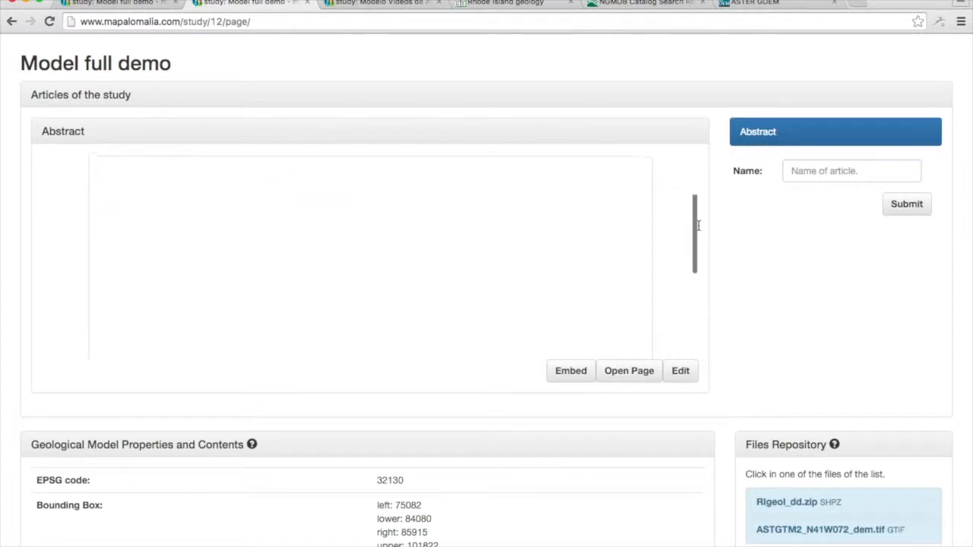
{"action": "scroll", "coordinate": [698, 230], "scroll_direction": "down", "scroll_amount": 1}
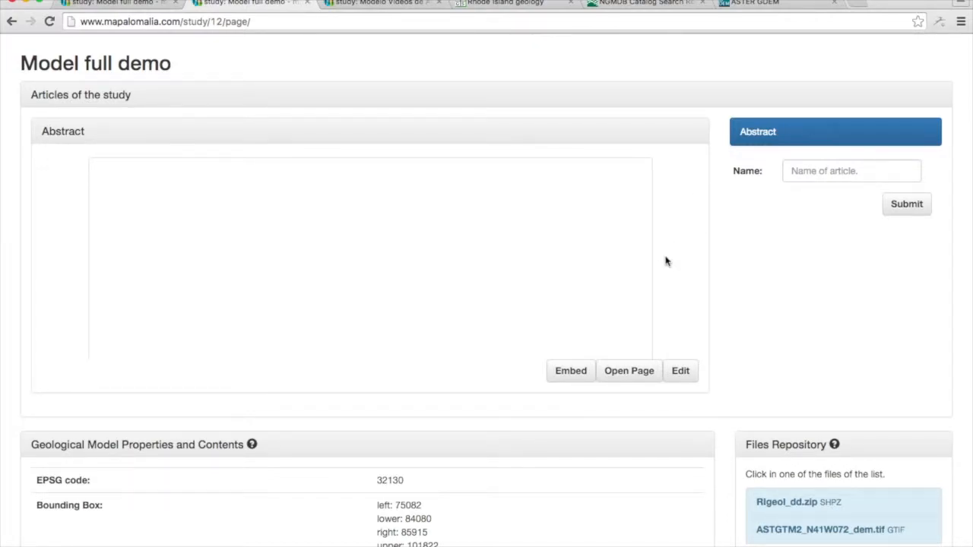
{"action": "scroll", "coordinate": [666, 261], "scroll_direction": "down", "scroll_amount": 3}
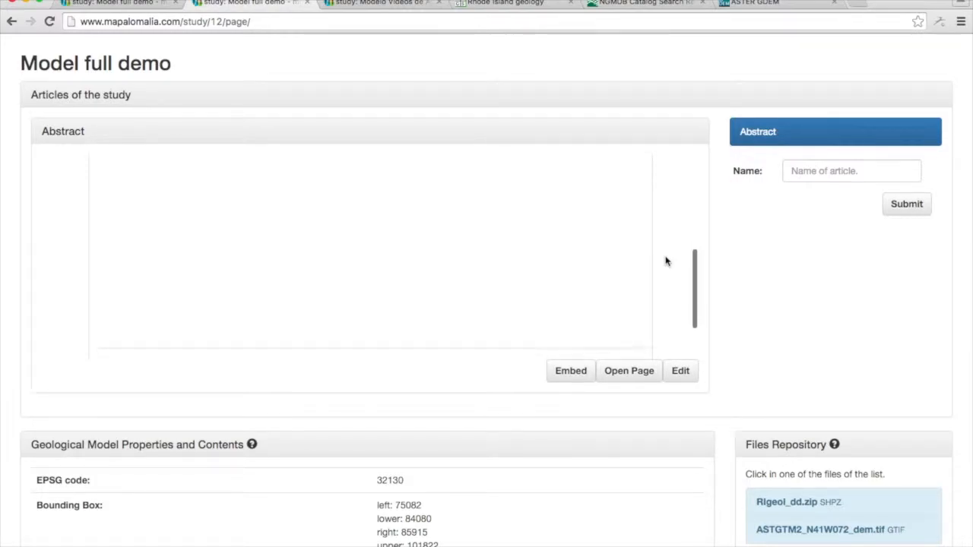
{"action": "scroll", "coordinate": [666, 262], "scroll_direction": "down", "scroll_amount": 1}
{"action": "scroll", "coordinate": [666, 261], "scroll_direction": "up", "scroll_amount": 3}
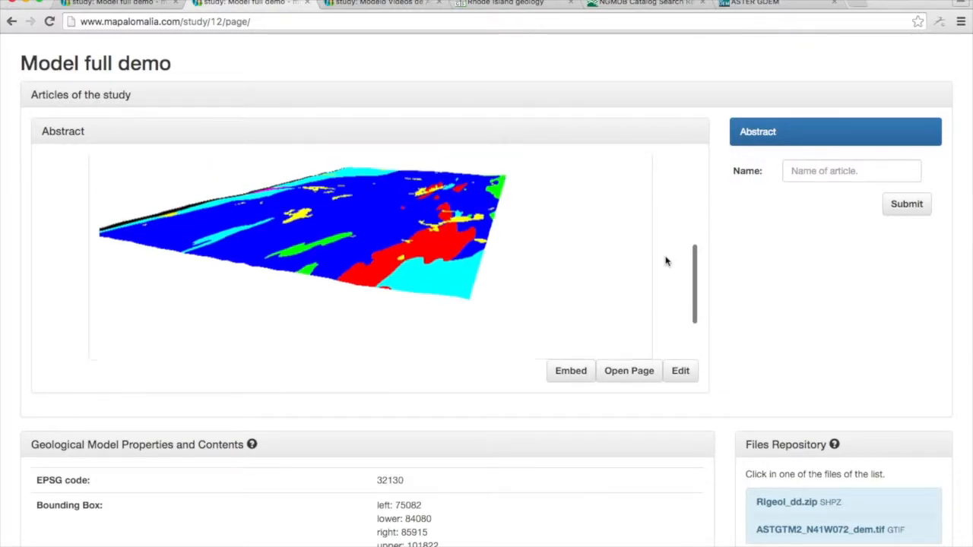
{"action": "left_click_drag", "start_coordinate": [343, 238], "coordinate": [361, 245]}
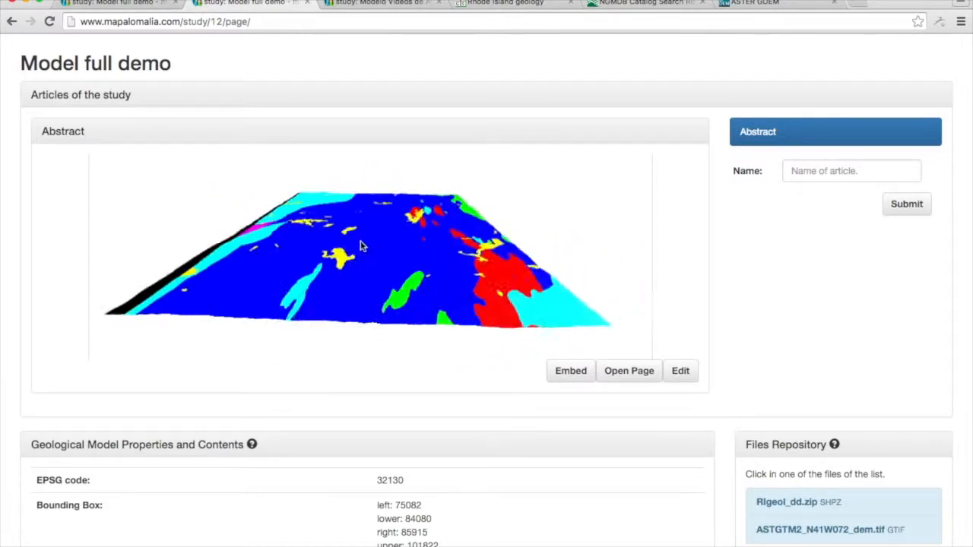
View the properties of the blue geological unit in the embedded 3D model and close them.
{"action": "left_click", "coordinate": [362, 246]}
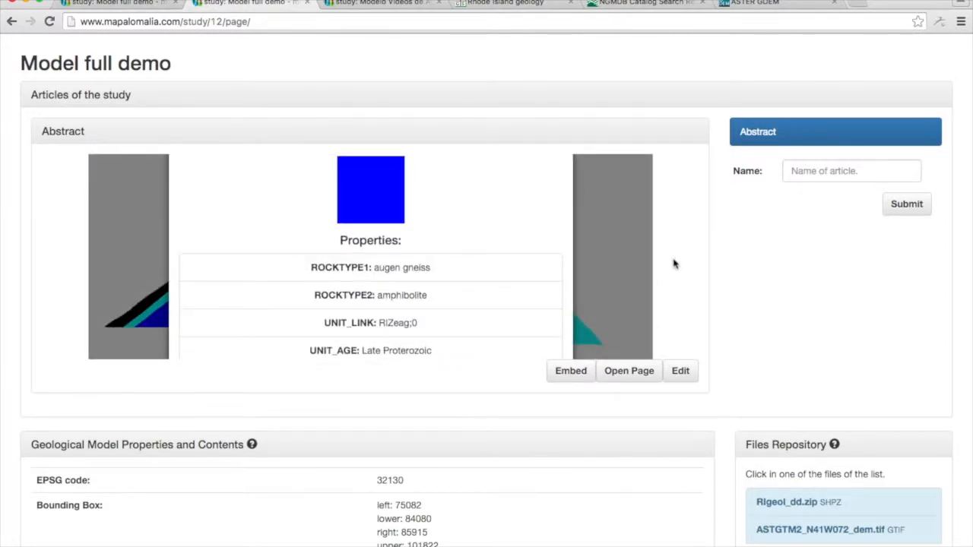
{"action": "scroll", "coordinate": [587, 270], "scroll_direction": "down", "scroll_amount": 3}
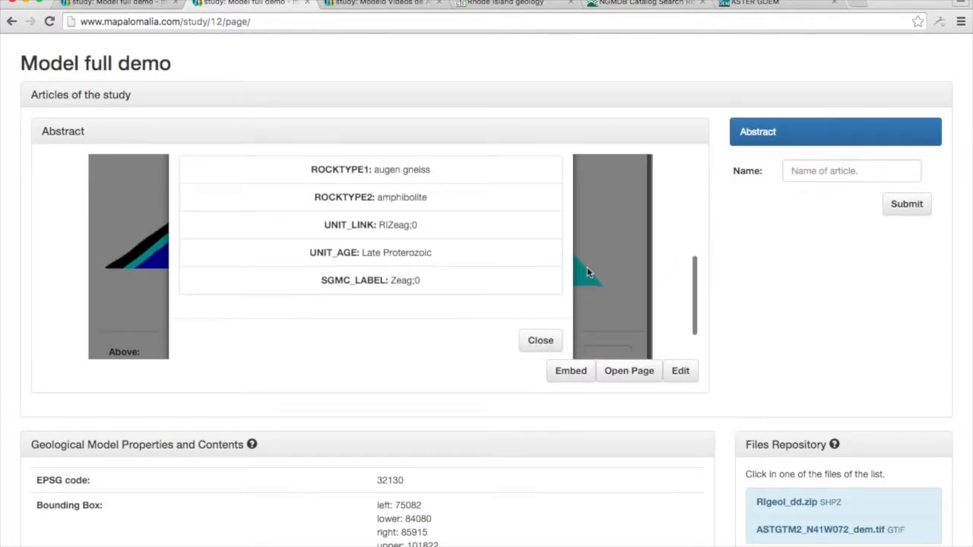
{"action": "left_click", "coordinate": [539, 340]}
Open the abstract's own page in a new browser tab.
{"action": "scroll", "coordinate": [683, 312], "scroll_direction": "up", "scroll_amount": 5}
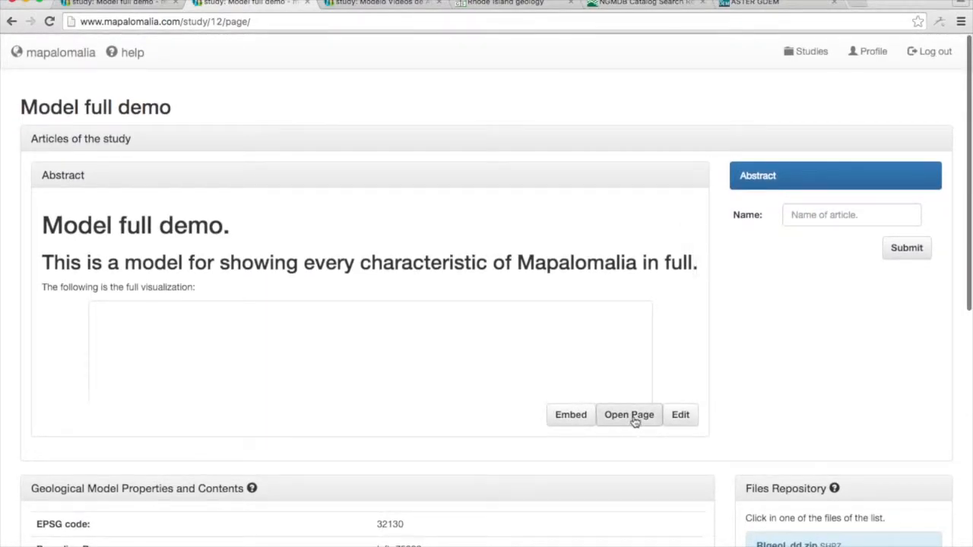
{"action": "right_click", "coordinate": [634, 423]}
{"action": "left_click", "coordinate": [653, 426]}
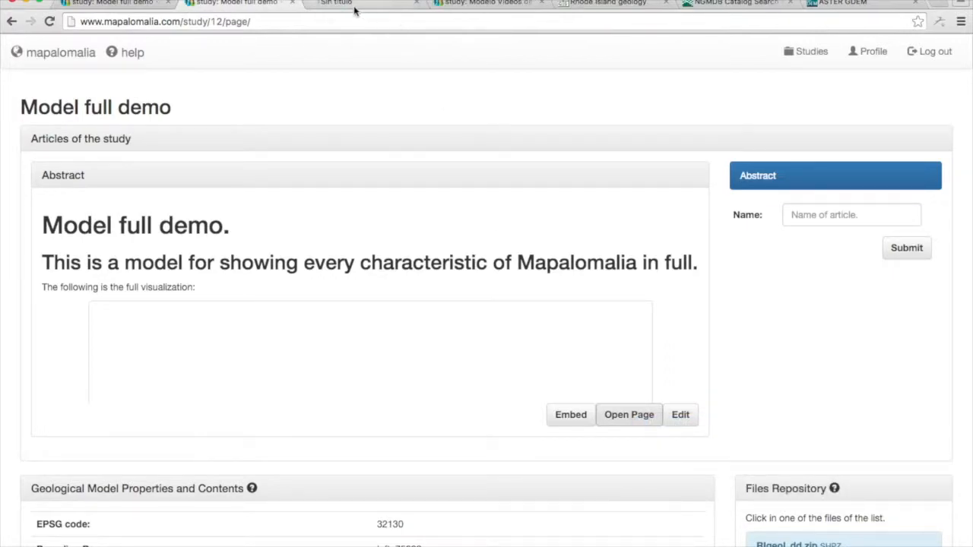
Examine the 3D model on the abstract's own page from a lower viewing angle, then close that page.
{"action": "left_click", "coordinate": [361, 4]}
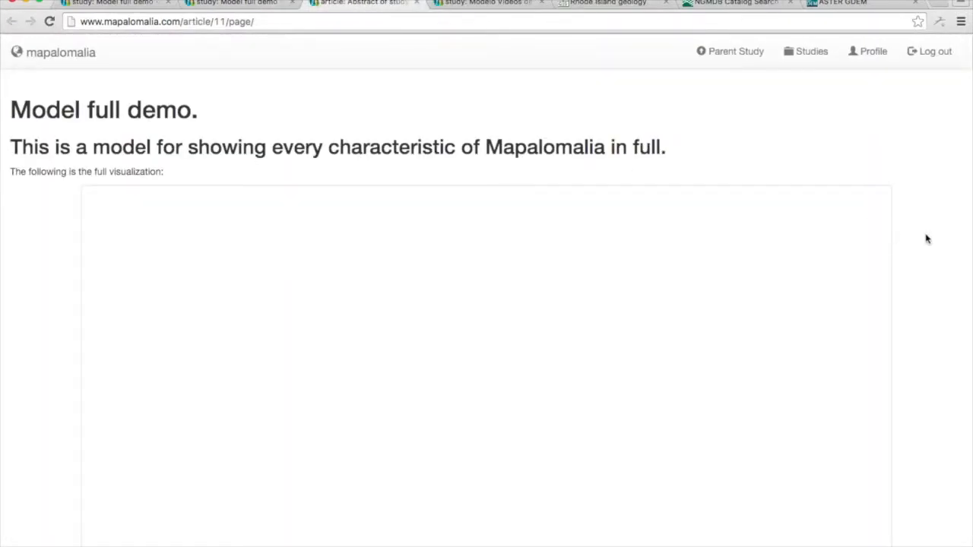
{"action": "scroll", "coordinate": [926, 238], "scroll_direction": "down", "scroll_amount": 5}
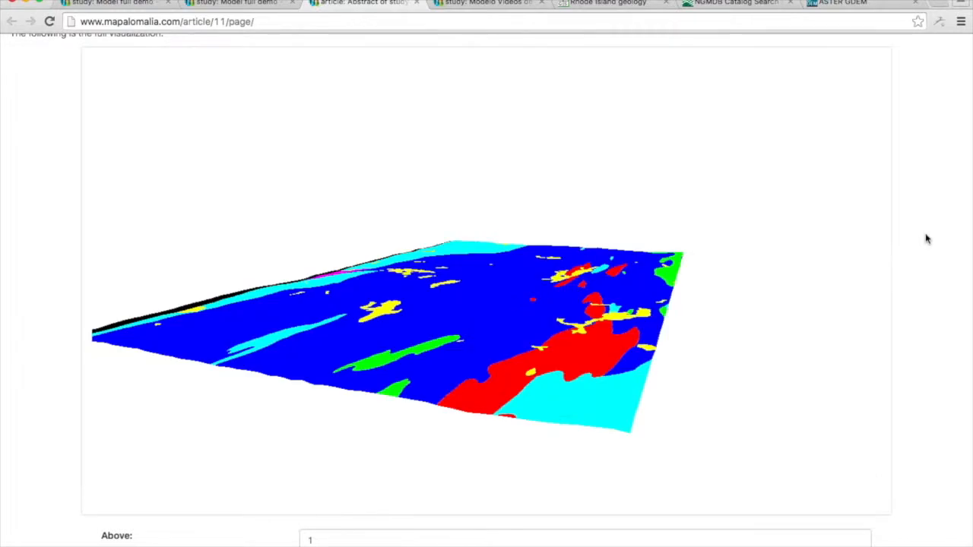
{"action": "left_click_drag", "start_coordinate": [513, 247], "coordinate": [571, 241]}
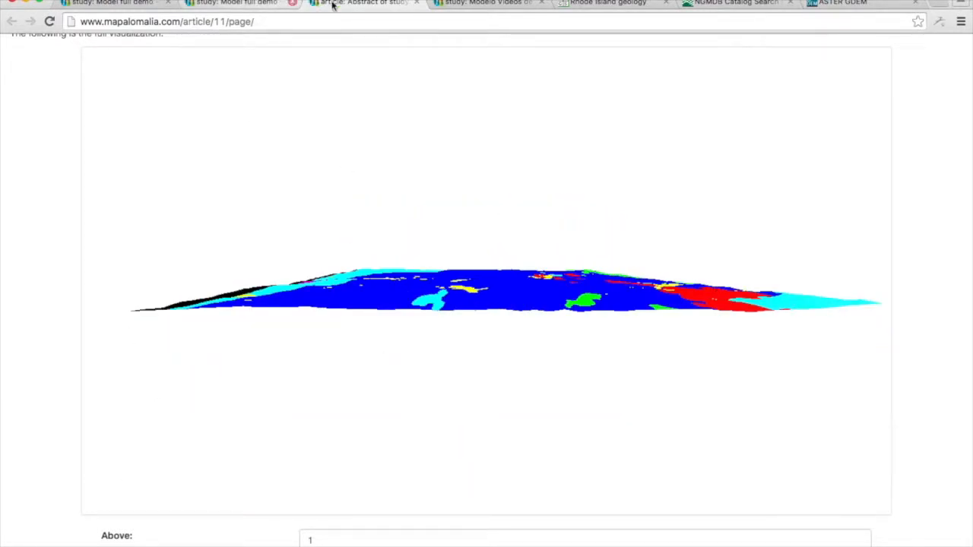
{"action": "left_click", "coordinate": [417, 4]}
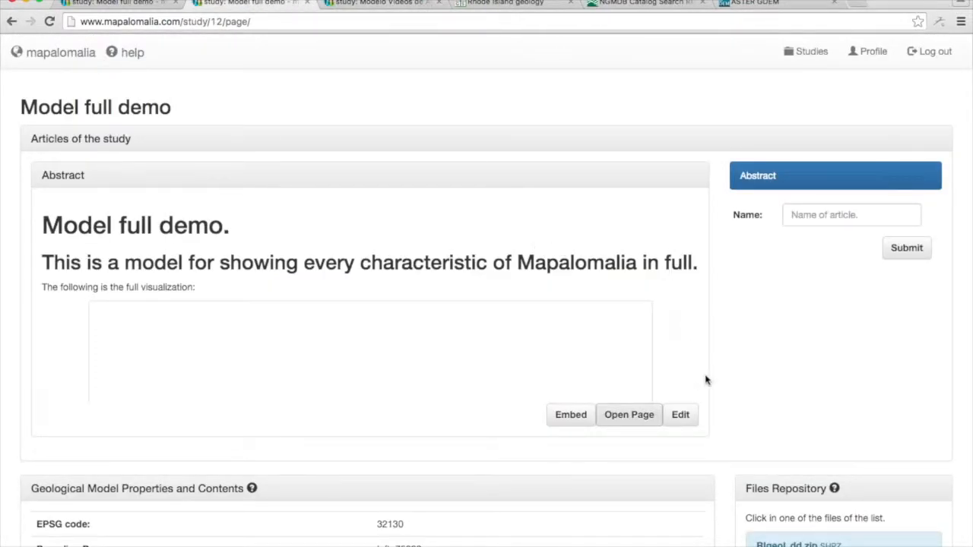
Start a new cross section in the geological model, named "First Cross Section" and defined by surface end points rather than a file.
{"action": "scroll", "coordinate": [705, 380], "scroll_direction": "down", "scroll_amount": 5}
{"action": "scroll", "coordinate": [705, 380], "scroll_direction": "down", "scroll_amount": 2}
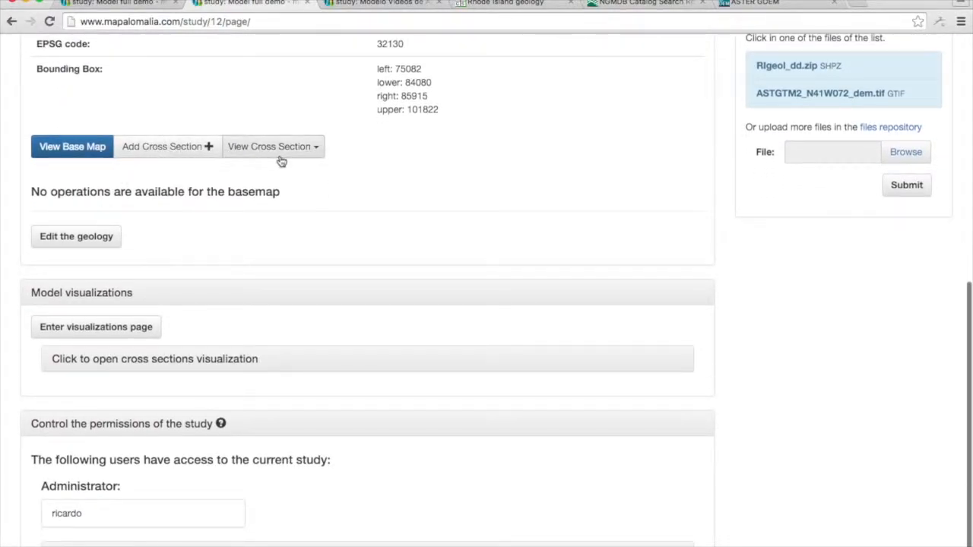
{"action": "left_click", "coordinate": [149, 152]}
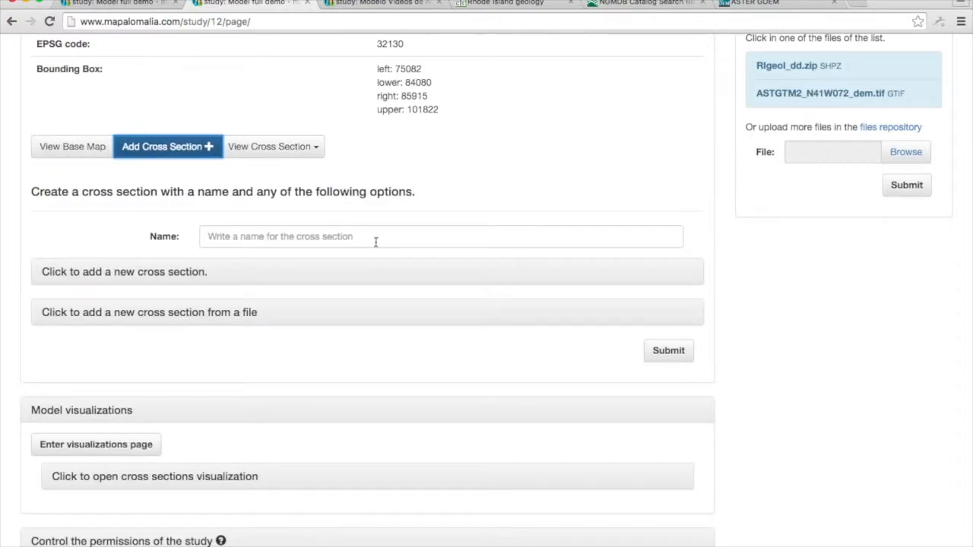
{"action": "left_click", "coordinate": [242, 237]}
{"action": "type", "text": "First Cross Section"}
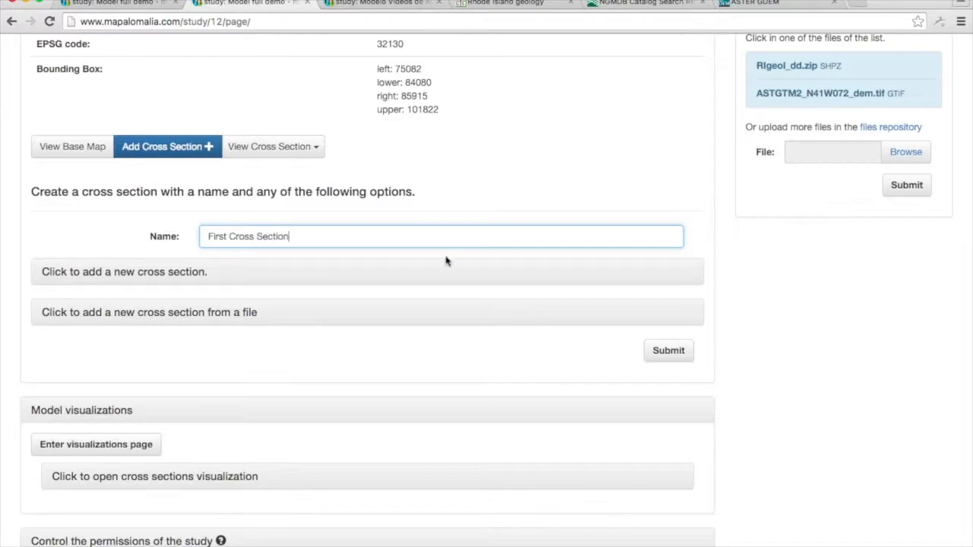
{"action": "left_click", "coordinate": [149, 275]}
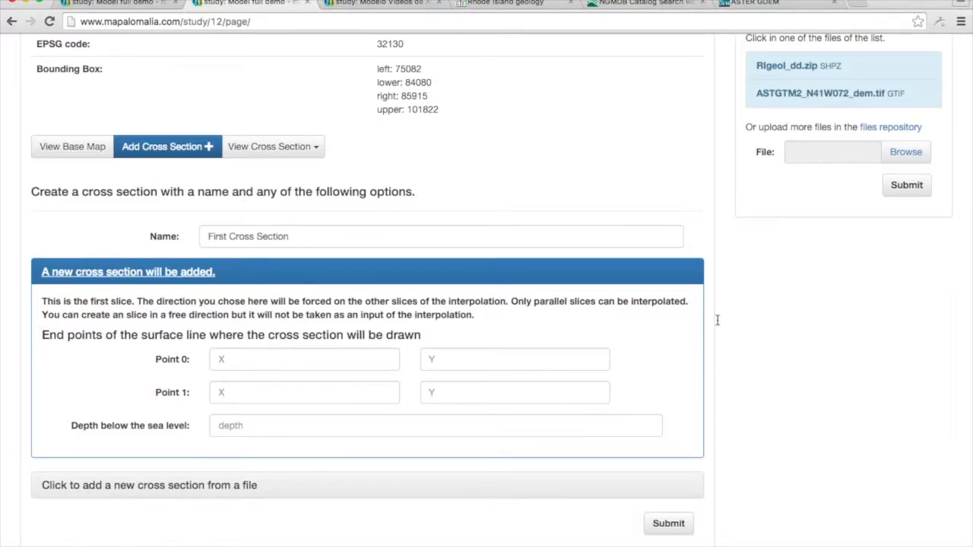
Draw the cross section's horizontal surface line across the full map width, from about (75126, 99822) to (85881, 99822).
{"action": "scroll", "coordinate": [717, 319], "scroll_direction": "down", "scroll_amount": 5}
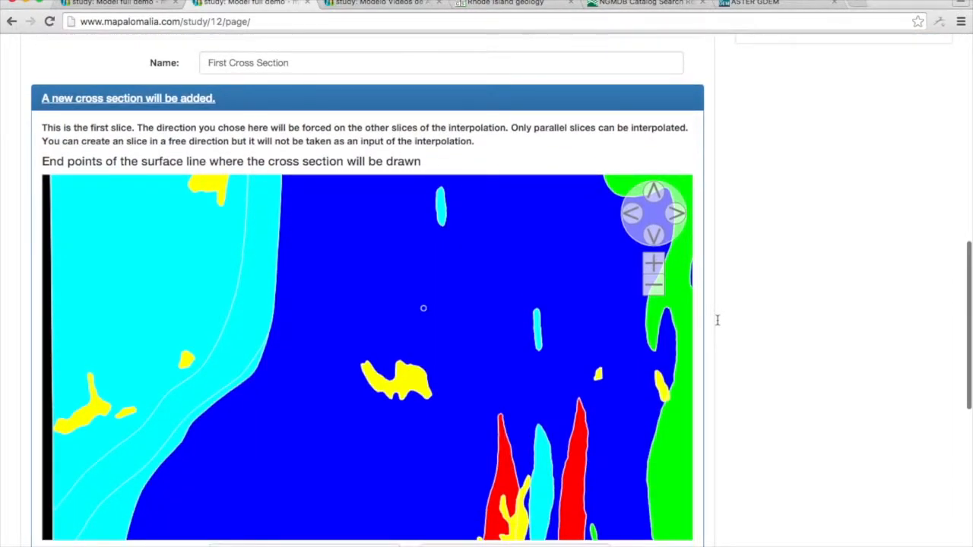
{"action": "left_click", "coordinate": [653, 287]}
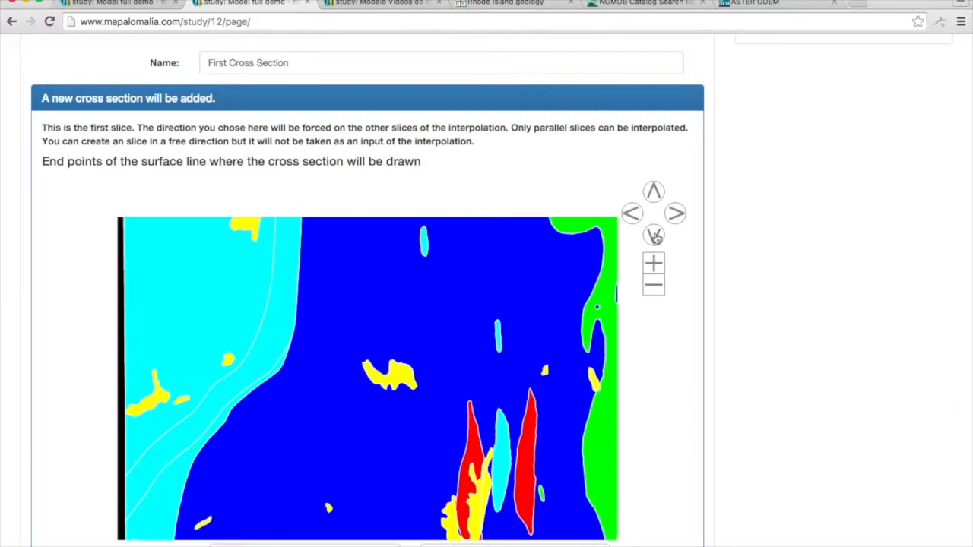
{"action": "left_click", "coordinate": [654, 235]}
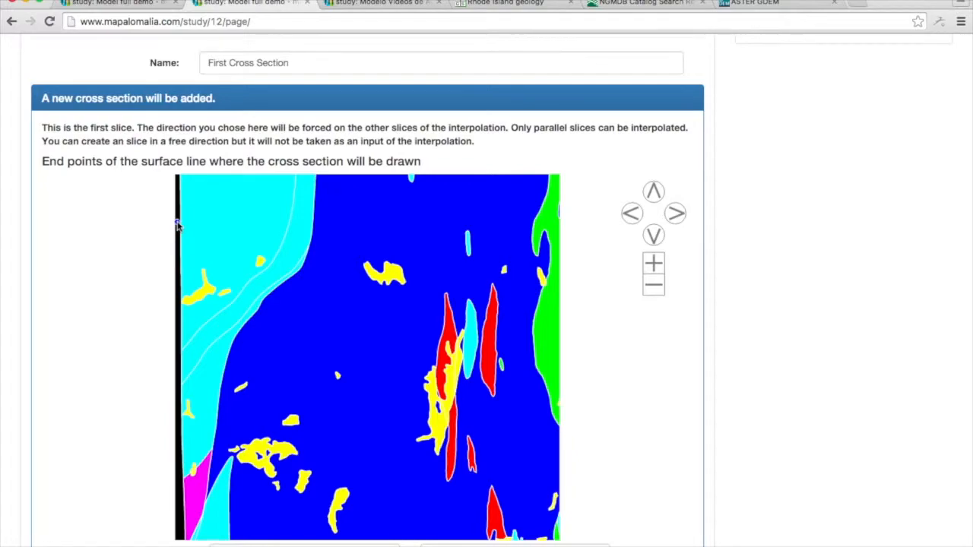
{"action": "left_click", "coordinate": [177, 224]}
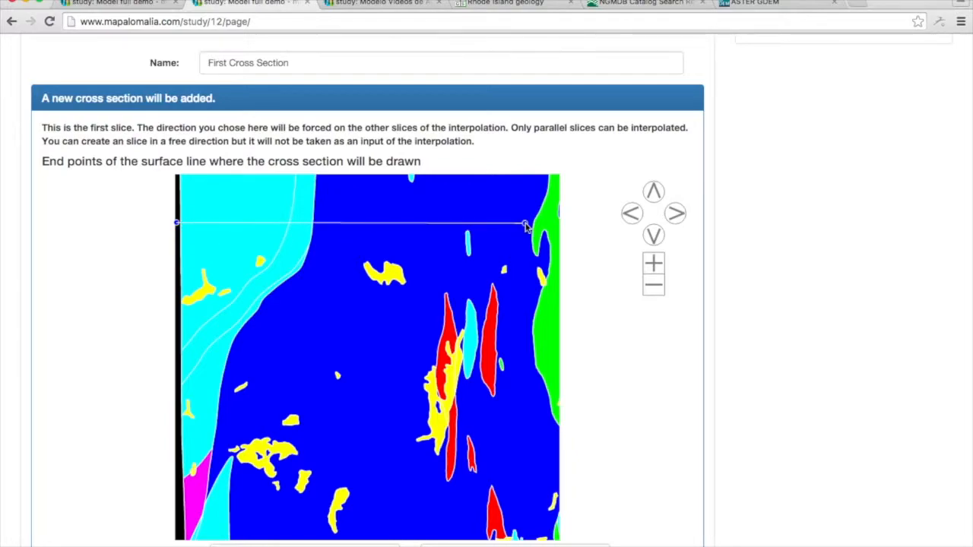
{"action": "left_click", "coordinate": [565, 225]}
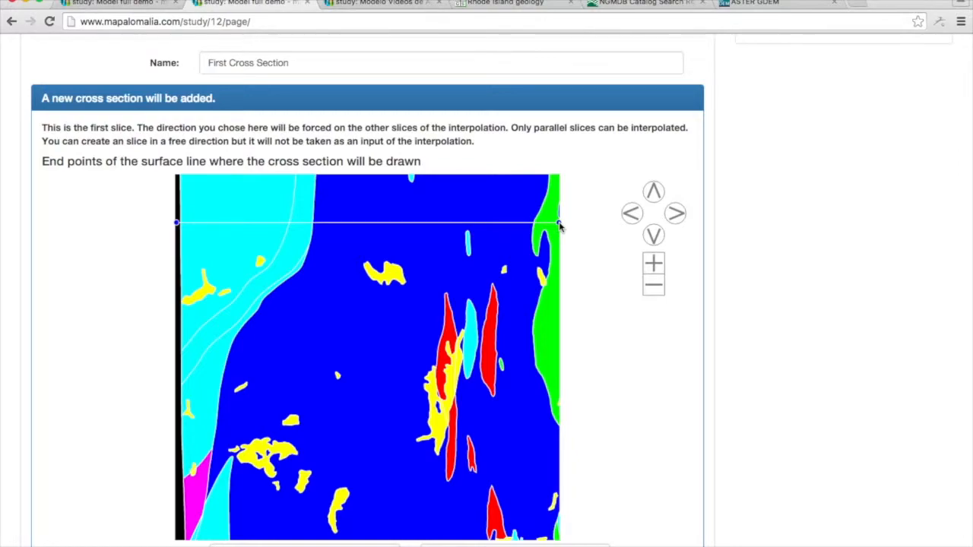
Set the cross section's depth below the sea level to 10000 and submit it.
{"action": "scroll", "coordinate": [688, 255], "scroll_direction": "down", "scroll_amount": 4}
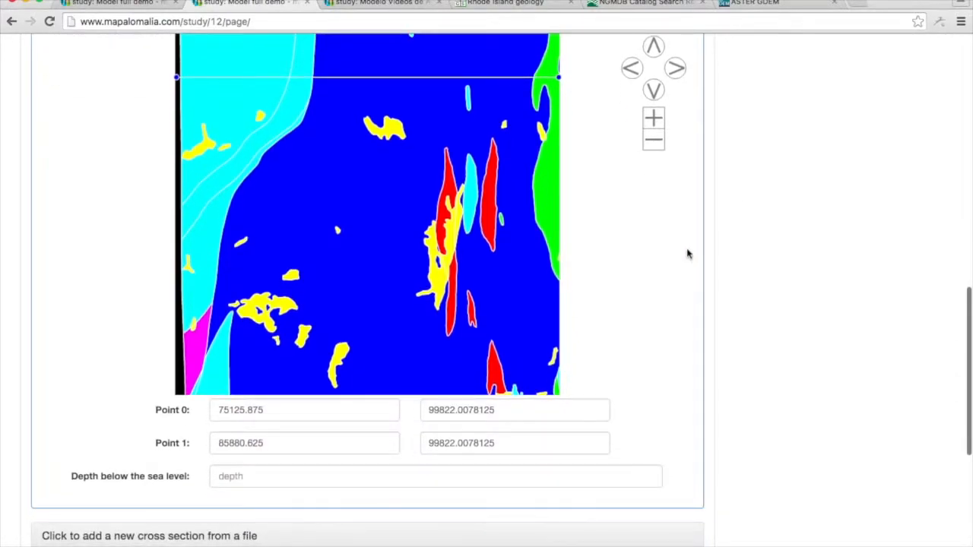
{"action": "scroll", "coordinate": [687, 254], "scroll_direction": "down", "scroll_amount": 1}
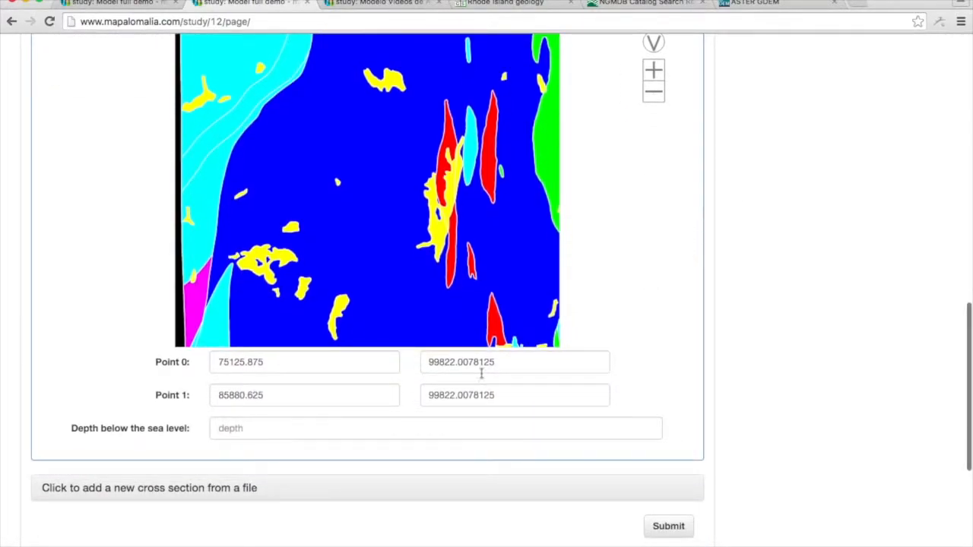
{"action": "left_click", "coordinate": [357, 428]}
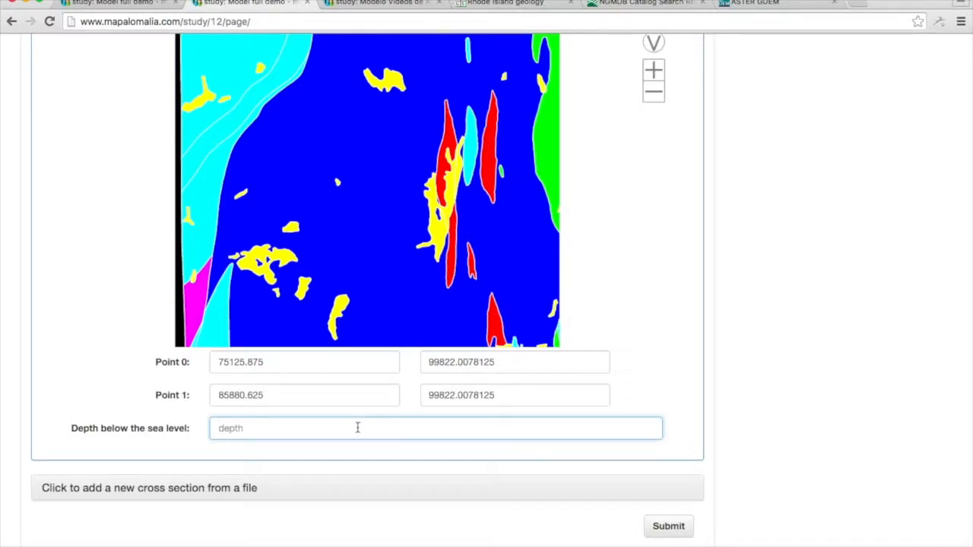
{"action": "type", "text": "10000"}
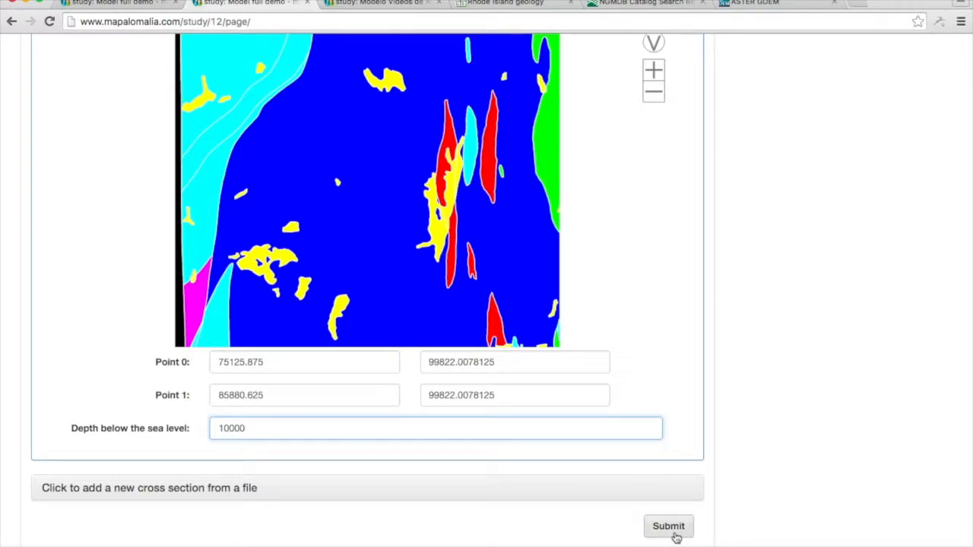
{"action": "scroll", "coordinate": [736, 503], "scroll_direction": "up", "scroll_amount": 5}
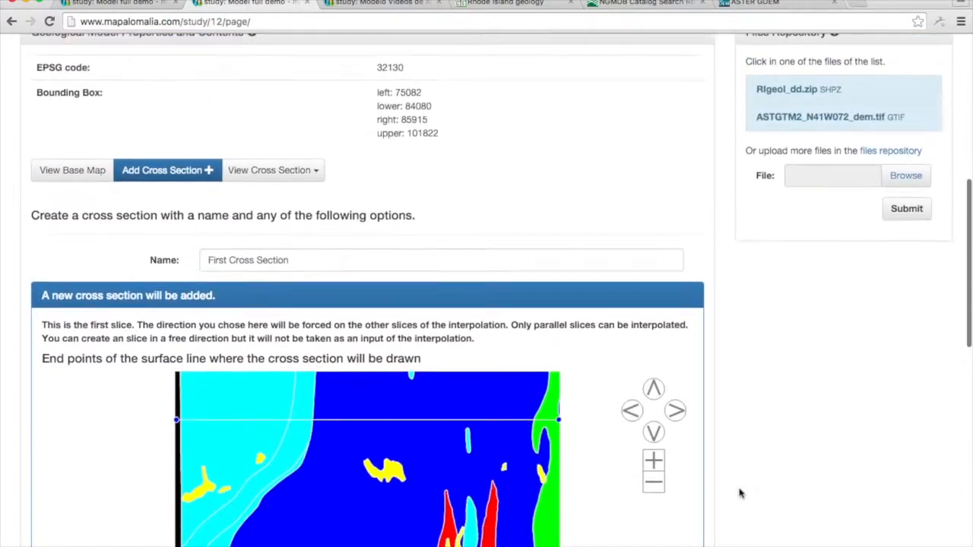
{"action": "scroll", "coordinate": [739, 494], "scroll_direction": "down", "scroll_amount": 5}
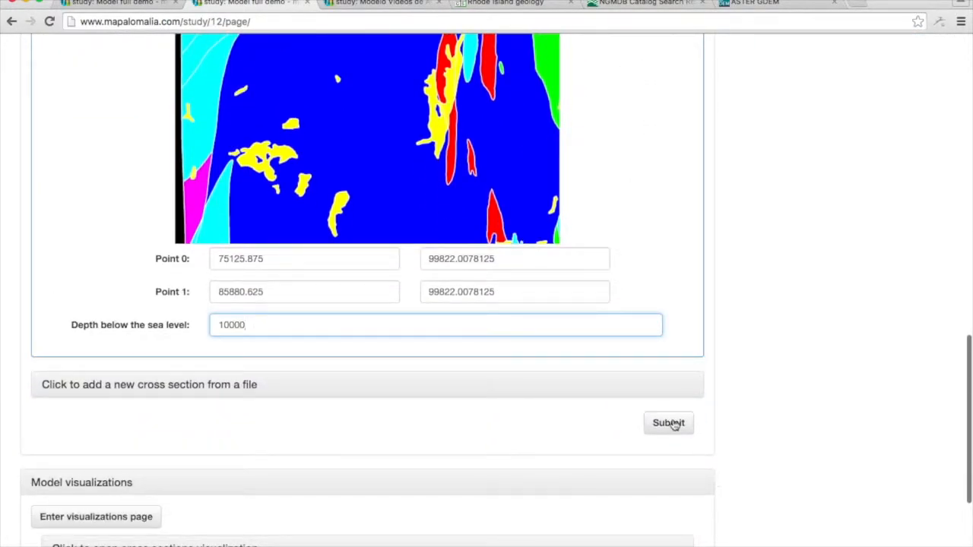
{"action": "left_click", "coordinate": [673, 426]}
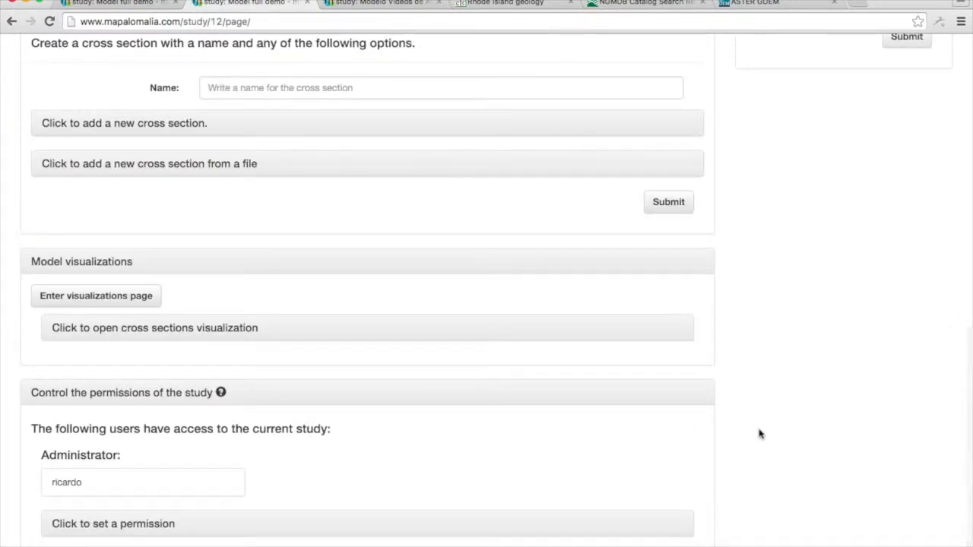
Examine the new cross section in the abstract's embedded 3D model and the properties of the blue geological unit.
{"action": "scroll", "coordinate": [439, 264], "scroll_direction": "up", "scroll_amount": 5}
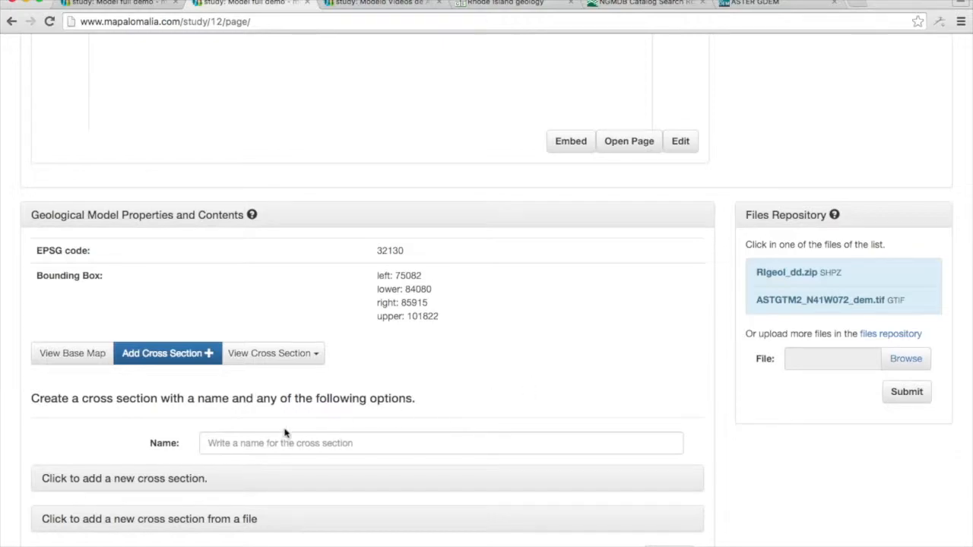
{"action": "scroll", "coordinate": [810, 146], "scroll_direction": "up", "scroll_amount": 3}
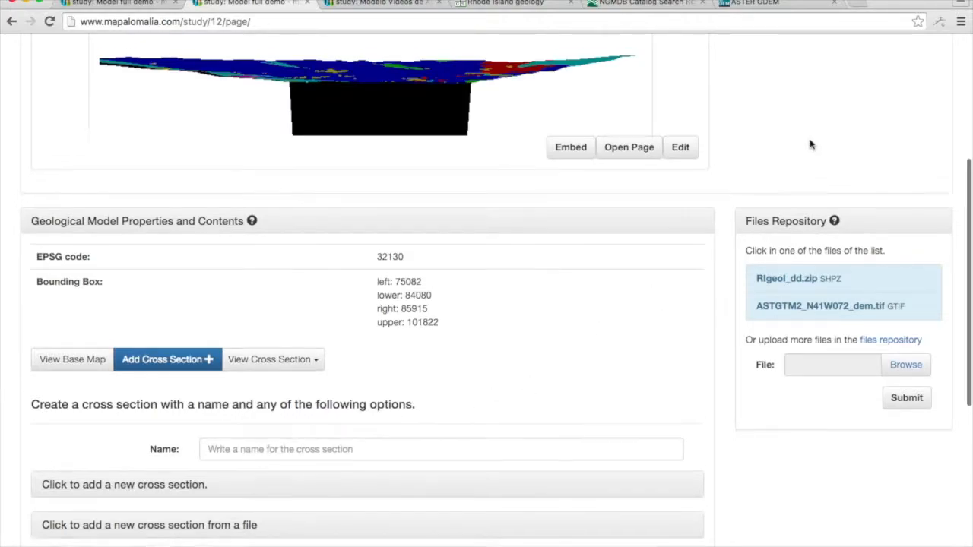
{"action": "left_click_drag", "start_coordinate": [287, 263], "coordinate": [466, 251]}
{"action": "left_click", "coordinate": [466, 251]}
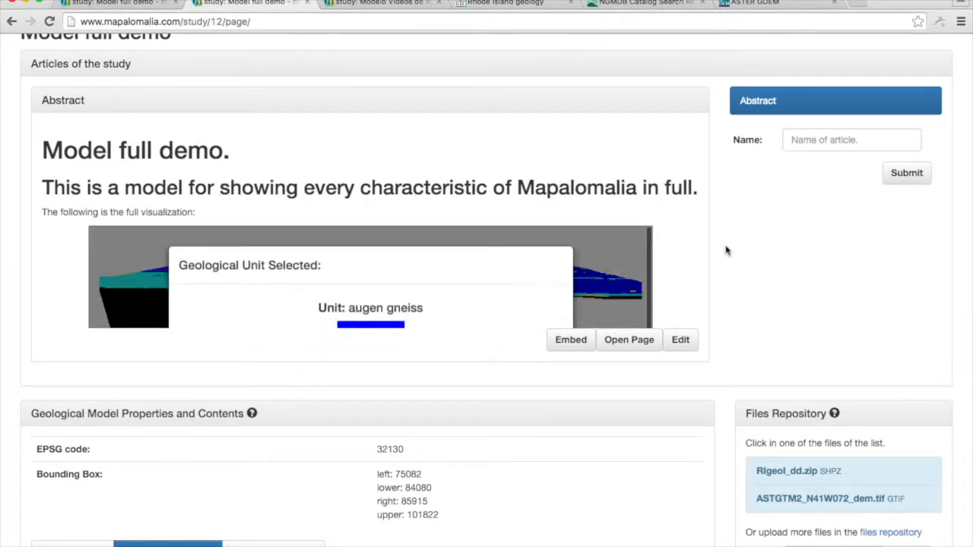
{"action": "scroll", "coordinate": [696, 236], "scroll_direction": "down", "scroll_amount": 3}
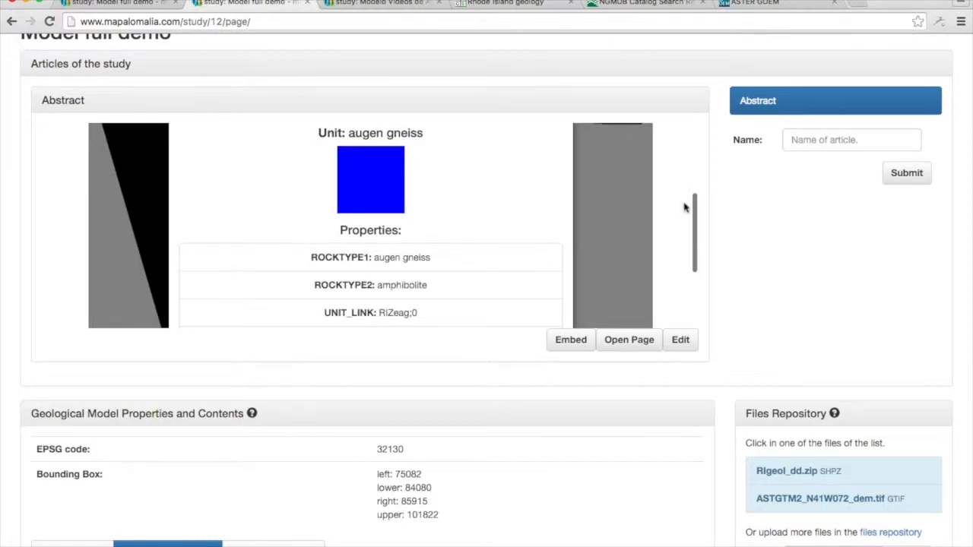
{"action": "scroll", "coordinate": [690, 205], "scroll_direction": "down", "scroll_amount": 3}
{"action": "left_click", "coordinate": [536, 275]}
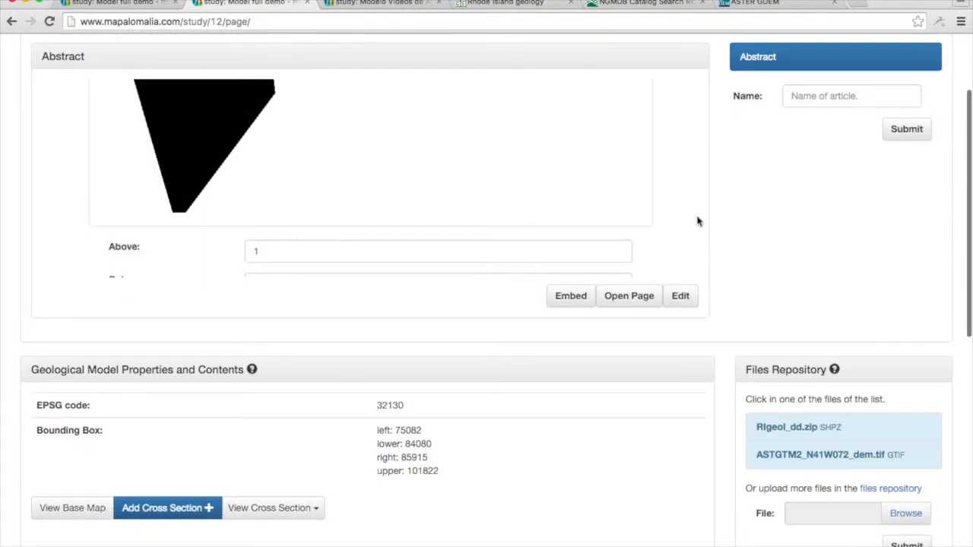
Select First Cross Section in the geological model and open its geology for editing.
{"action": "scroll", "coordinate": [738, 238], "scroll_direction": "down", "scroll_amount": 6}
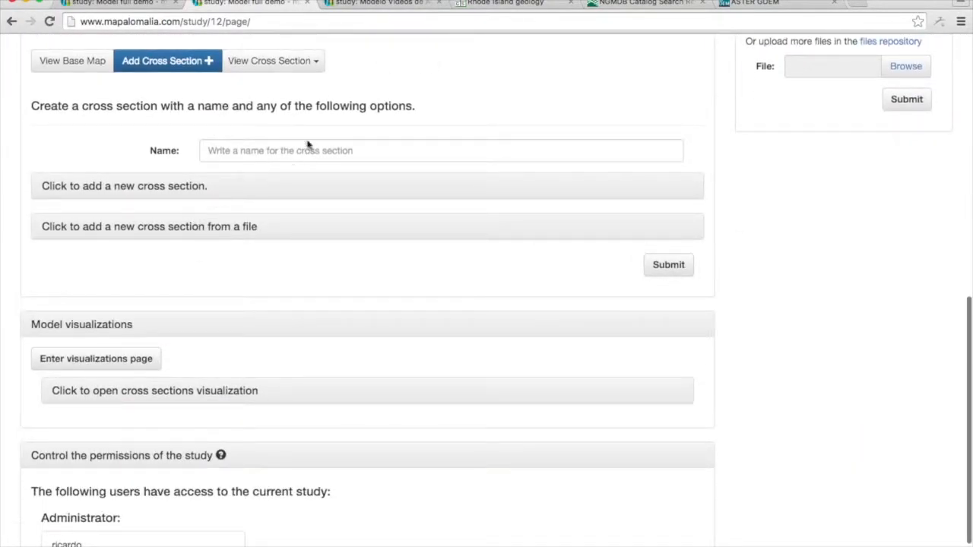
{"action": "left_click", "coordinate": [272, 64]}
{"action": "left_click", "coordinate": [269, 86]}
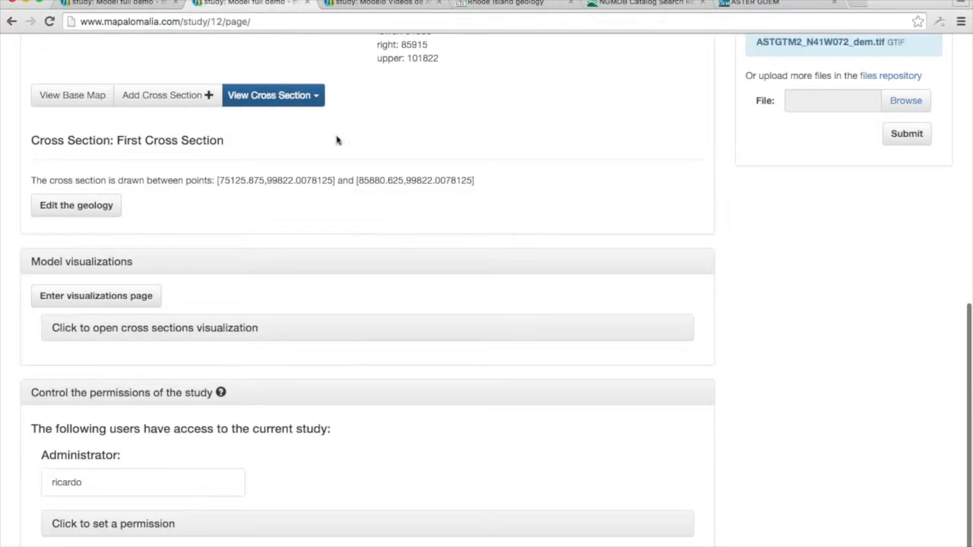
{"action": "left_click", "coordinate": [65, 212]}
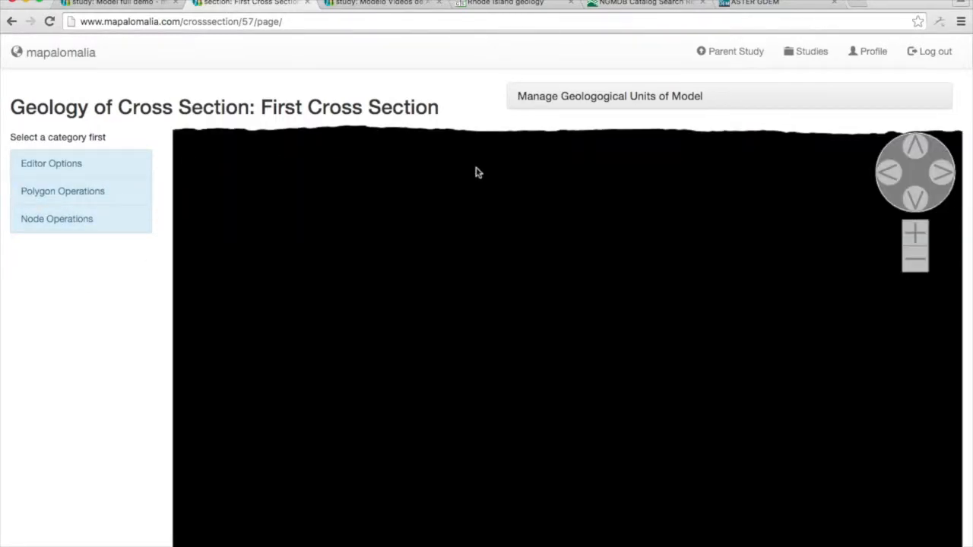
Add a node to each of the bottom, left and right edges of the black cross-section polygon.
{"action": "left_click", "coordinate": [922, 268]}
{"action": "left_click", "coordinate": [922, 268]}
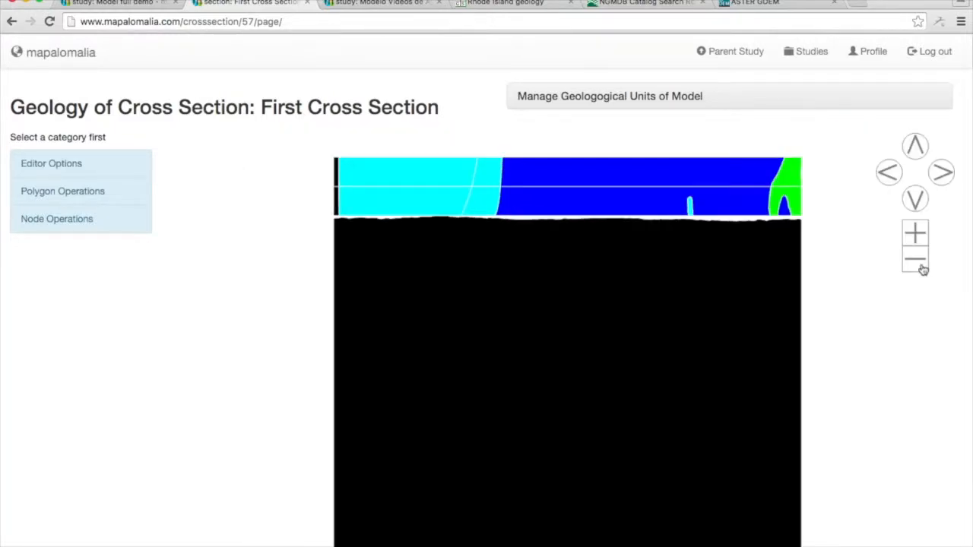
{"action": "left_click", "coordinate": [918, 203]}
{"action": "left_click", "coordinate": [916, 149]}
{"action": "left_click", "coordinate": [916, 150]}
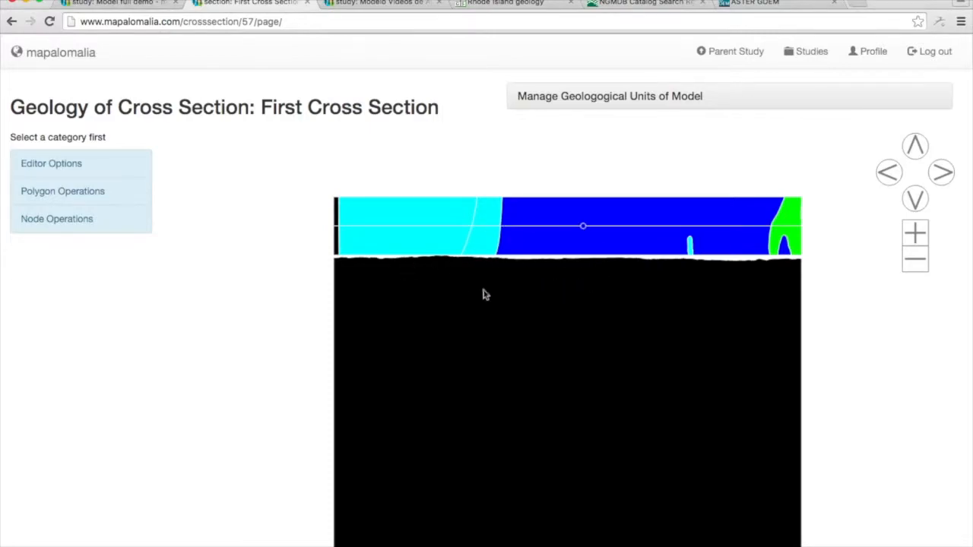
{"action": "left_click", "coordinate": [70, 202]}
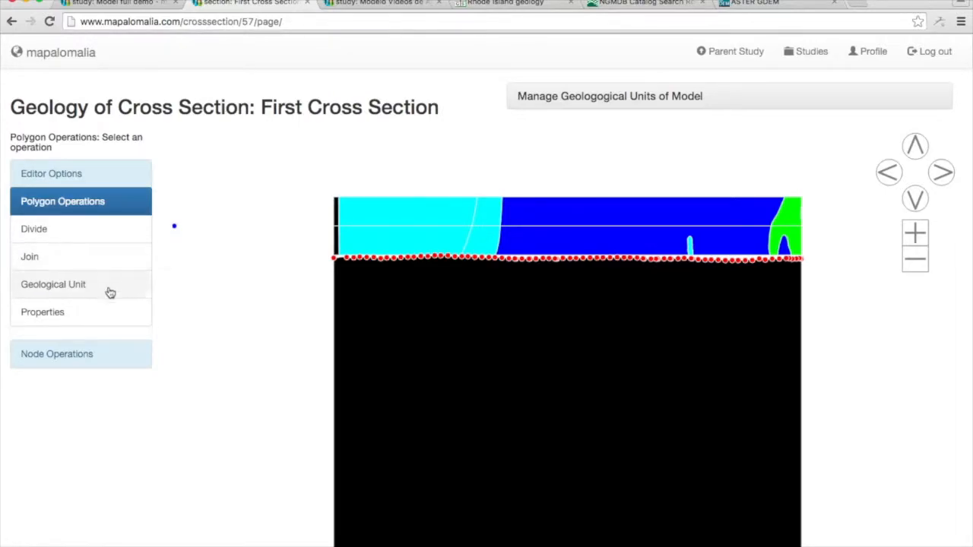
{"action": "left_click", "coordinate": [99, 351]}
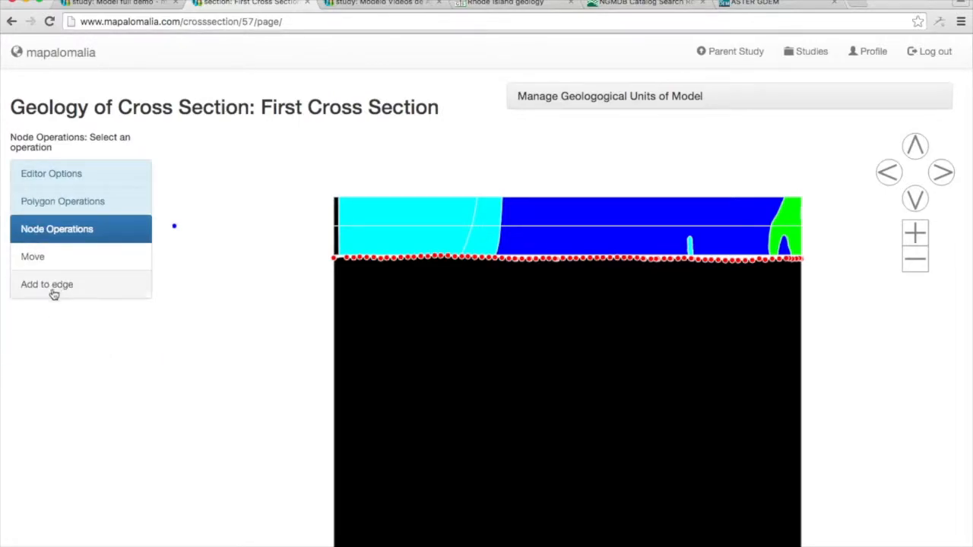
{"action": "left_click", "coordinate": [91, 289]}
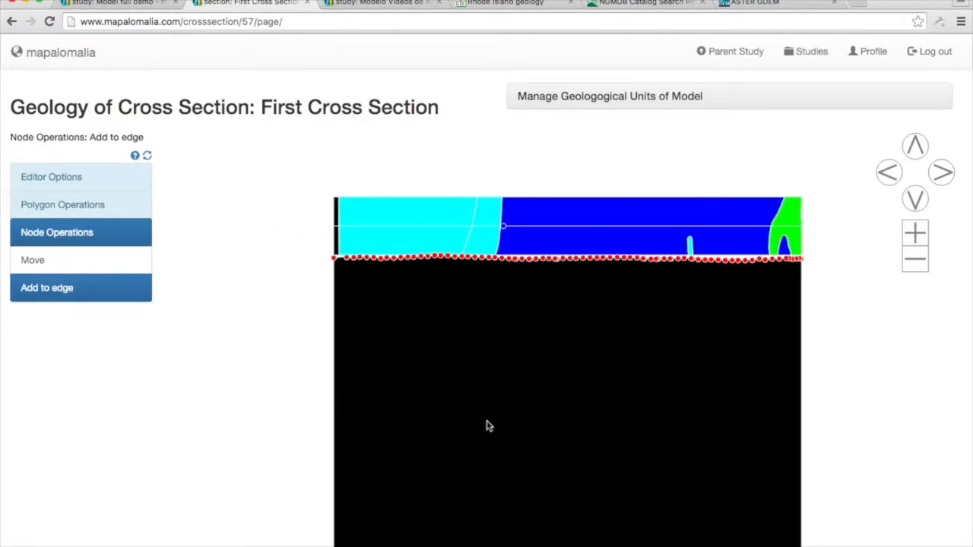
{"action": "scroll", "coordinate": [349, 426], "scroll_direction": "down", "scroll_amount": 1}
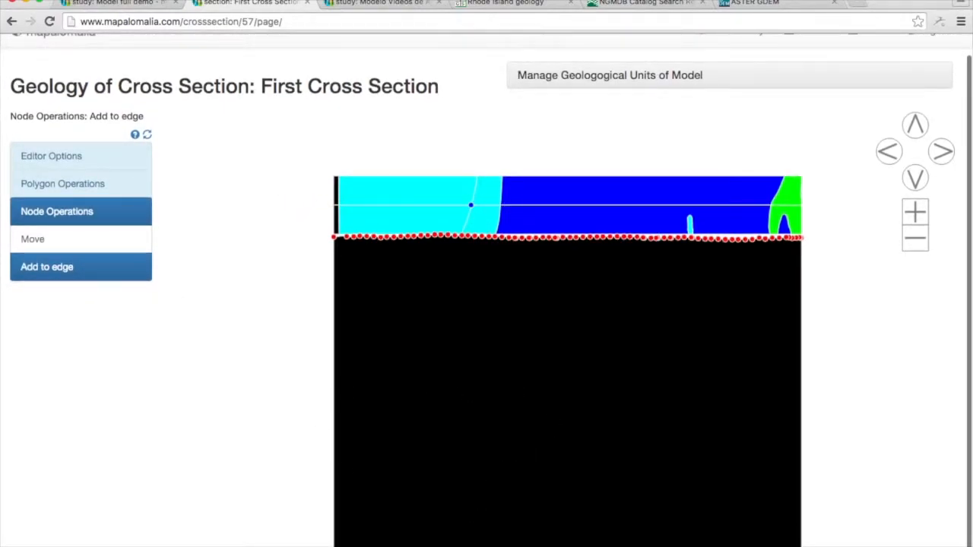
{"action": "left_click", "coordinate": [915, 241]}
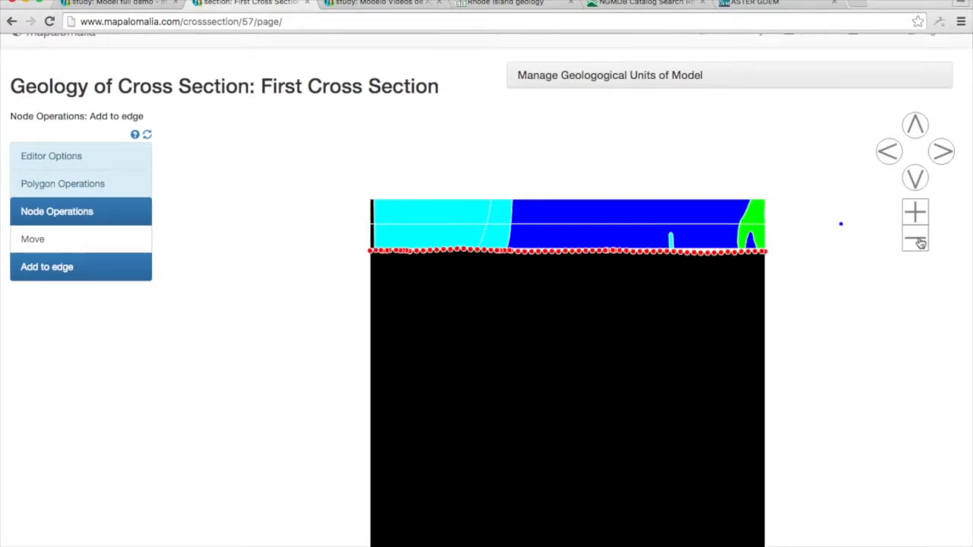
{"action": "left_click", "coordinate": [916, 178]}
{"action": "left_click", "coordinate": [916, 178]}
{"action": "left_click", "coordinate": [917, 178]}
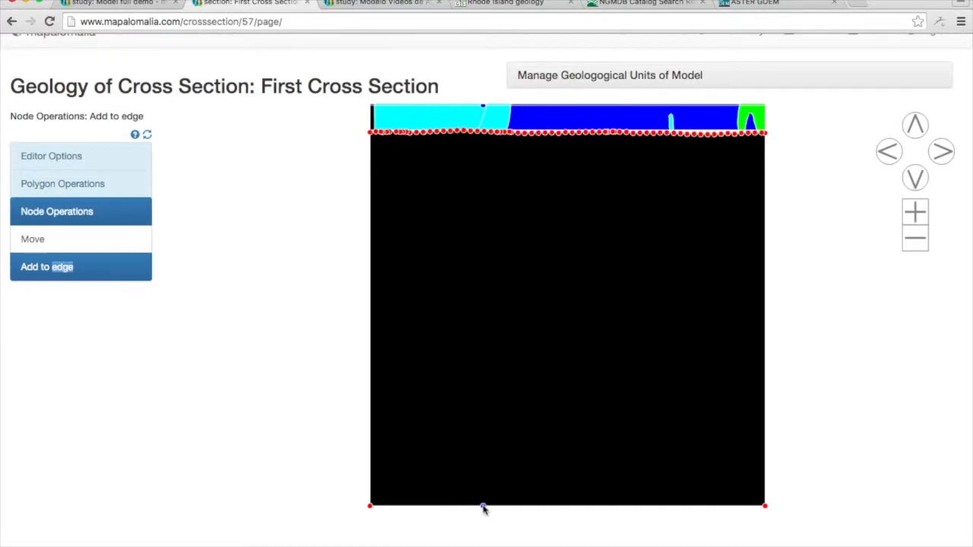
{"action": "left_click", "coordinate": [482, 506]}
{"action": "left_click", "coordinate": [764, 404]}
{"action": "double_click", "coordinate": [915, 124]}
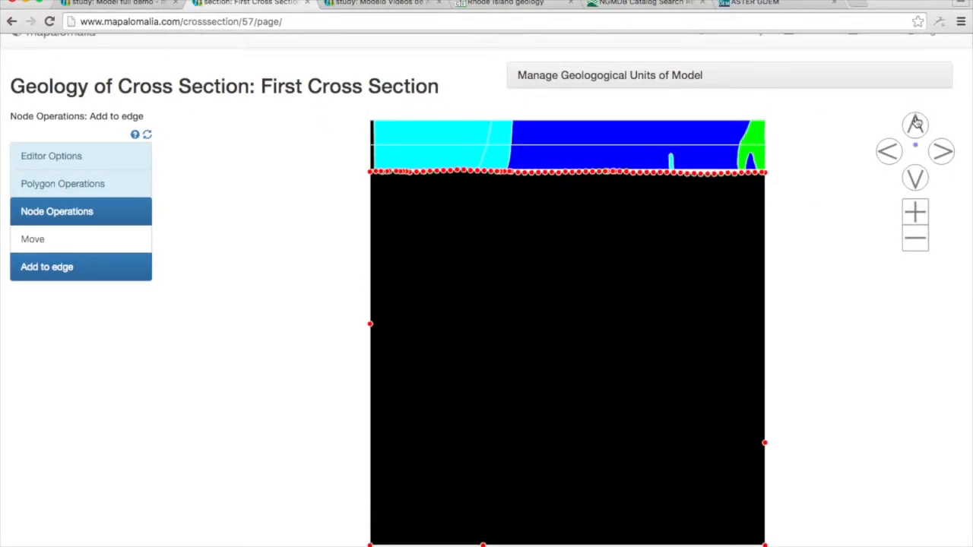
{"action": "double_click", "coordinate": [916, 241]}
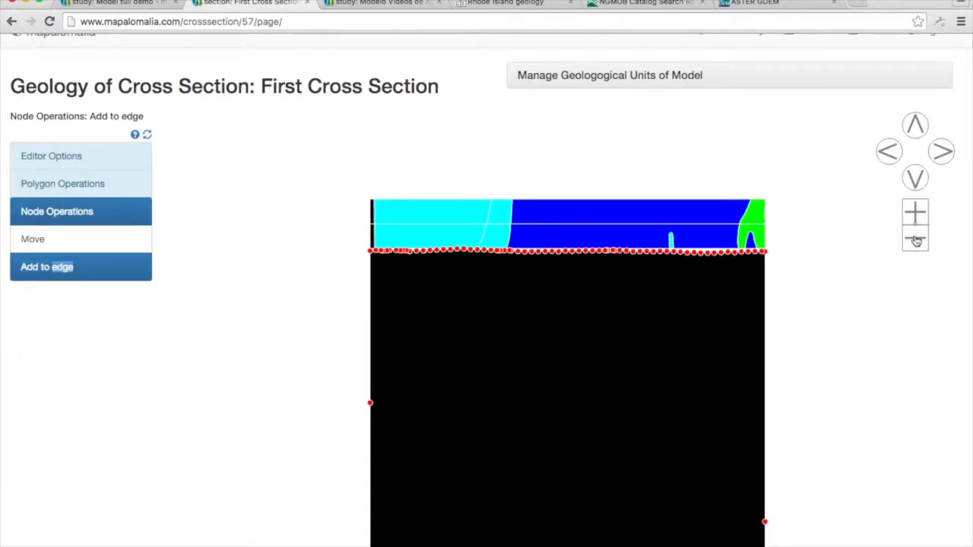
{"action": "left_click", "coordinate": [916, 245]}
{"action": "left_click", "coordinate": [916, 179]}
{"action": "double_click", "coordinate": [918, 184]}
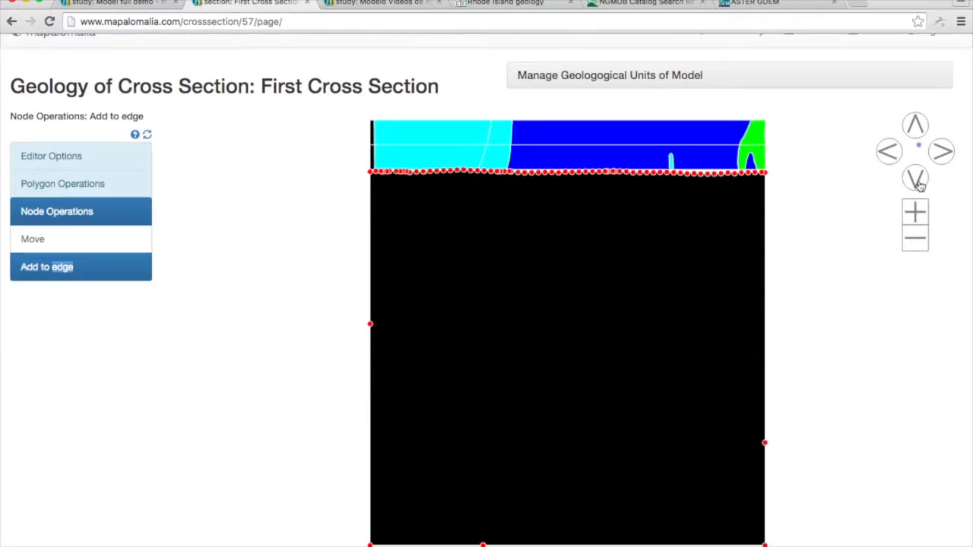
Begin a polygon division at the surface node below the cyan-blue contact, placing two points steeply downward into the section.
{"action": "left_click", "coordinate": [88, 187]}
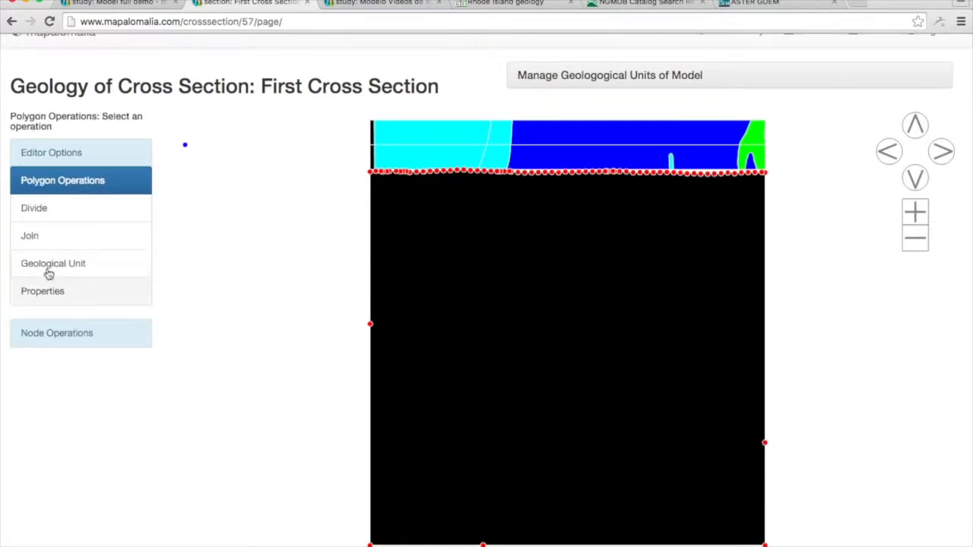
{"action": "left_click", "coordinate": [80, 213]}
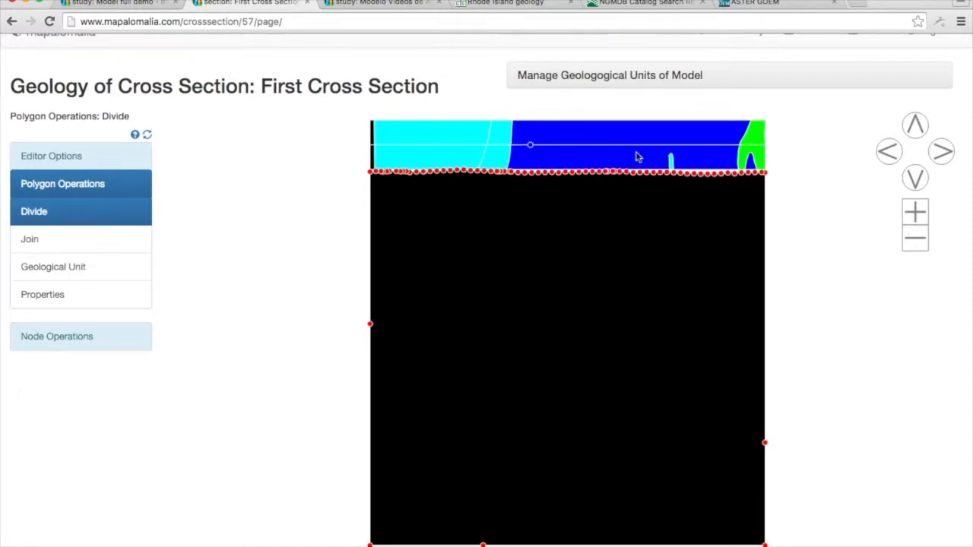
{"action": "left_click", "coordinate": [918, 213]}
{"action": "left_click", "coordinate": [920, 214]}
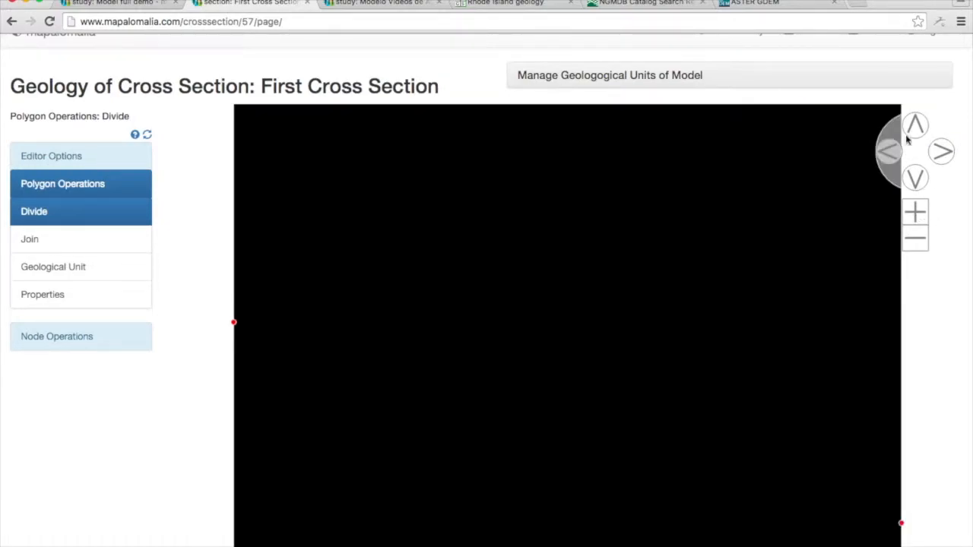
{"action": "left_click", "coordinate": [918, 130]}
{"action": "left_click", "coordinate": [918, 130]}
{"action": "left_click", "coordinate": [918, 130]}
{"action": "left_click", "coordinate": [918, 130]}
{"action": "left_click", "coordinate": [917, 129]}
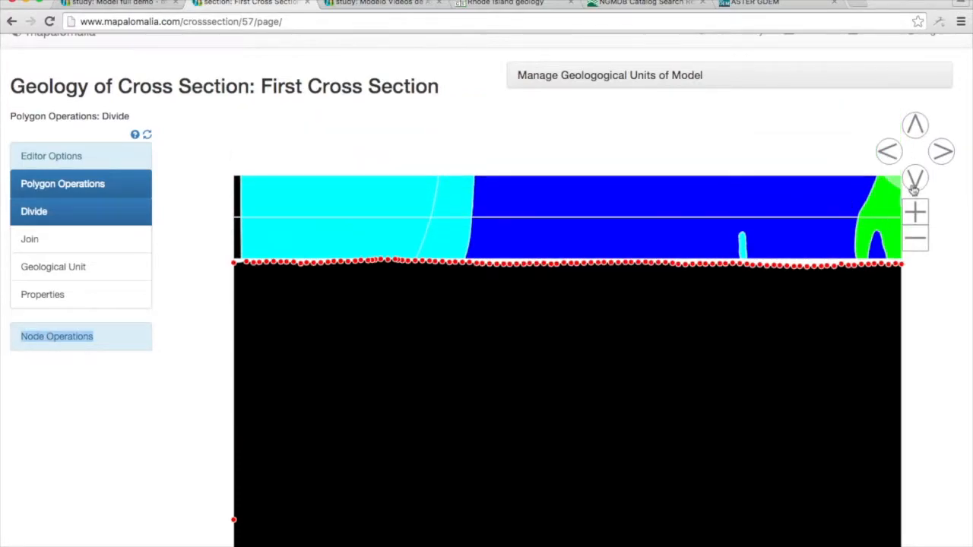
{"action": "left_click", "coordinate": [914, 213]}
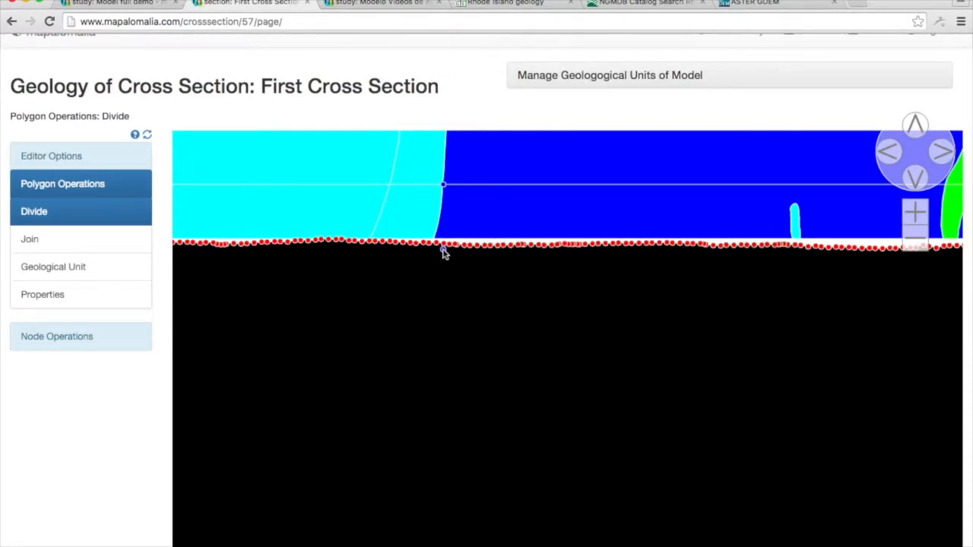
{"action": "left_click", "coordinate": [444, 245]}
{"action": "left_click", "coordinate": [446, 293]}
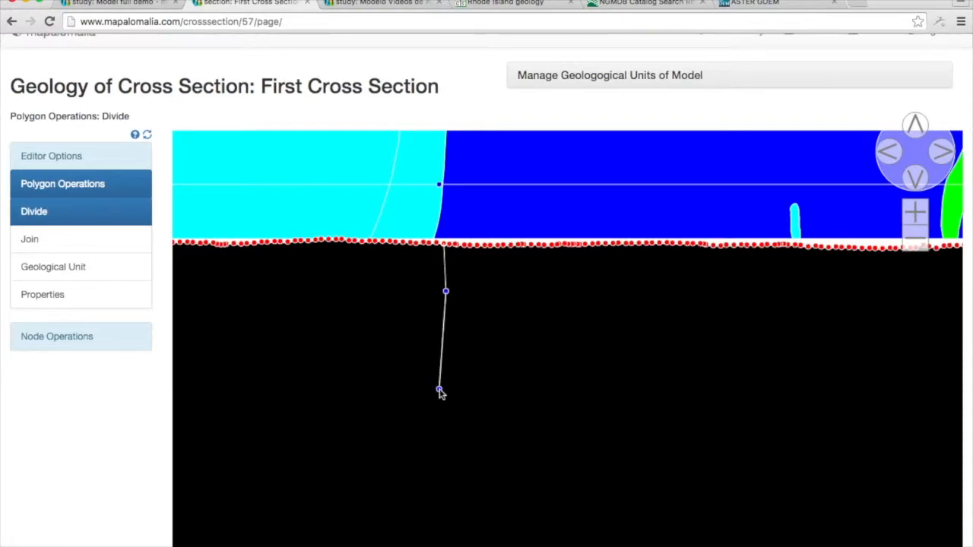
{"action": "left_click", "coordinate": [438, 390]}
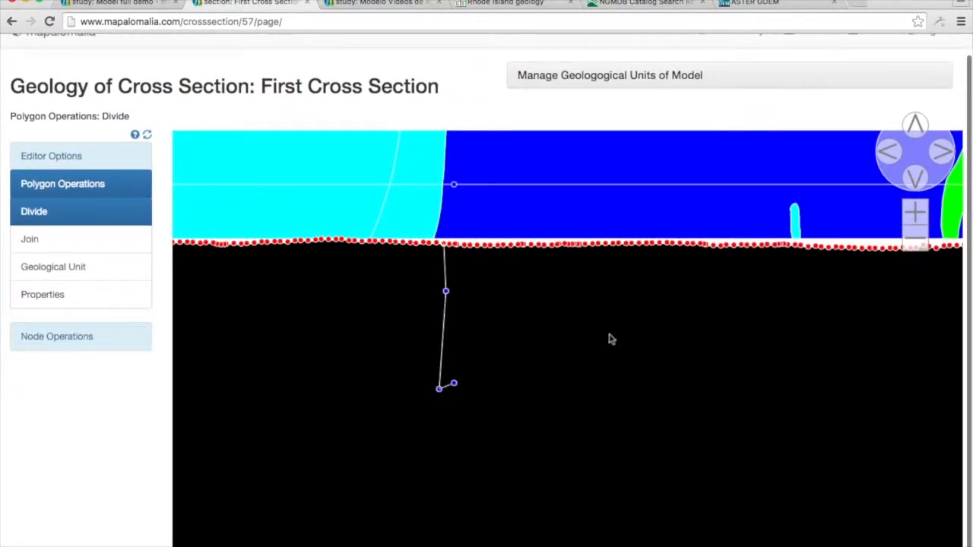
Extend the dividing line down and around to the left, ending it at the node on the section's left edge.
{"action": "double_click", "coordinate": [916, 179]}
{"action": "left_click", "coordinate": [916, 179]}
{"action": "left_click", "coordinate": [918, 181]}
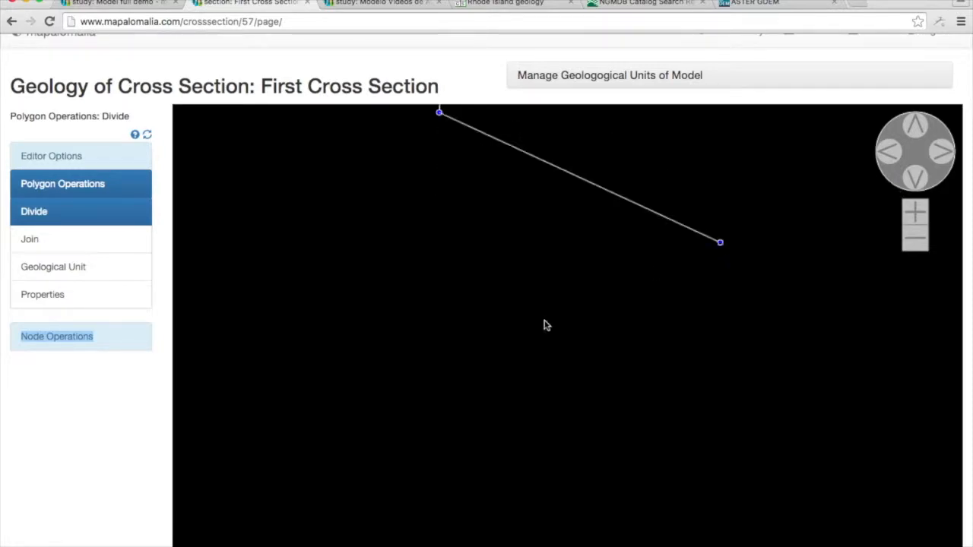
{"action": "left_click", "coordinate": [402, 422]}
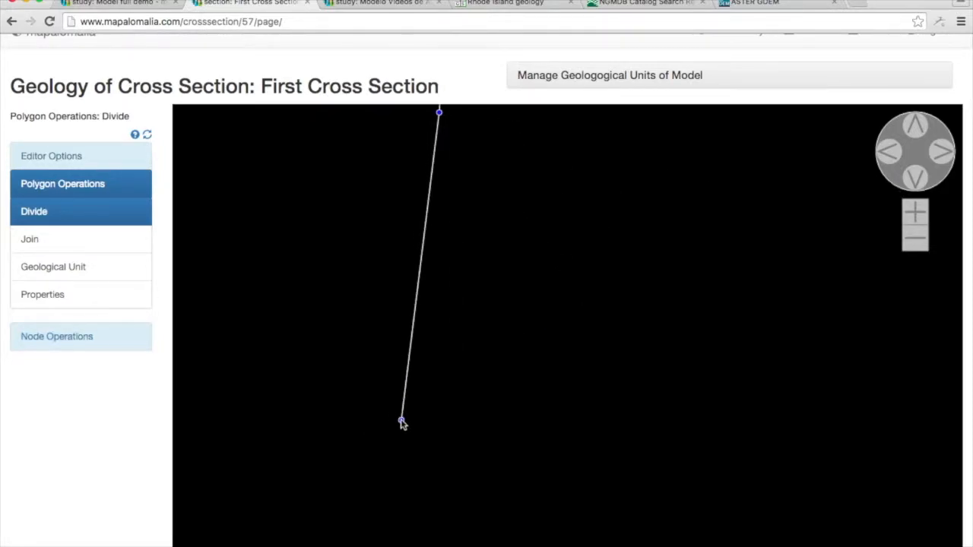
{"action": "left_click", "coordinate": [914, 243]}
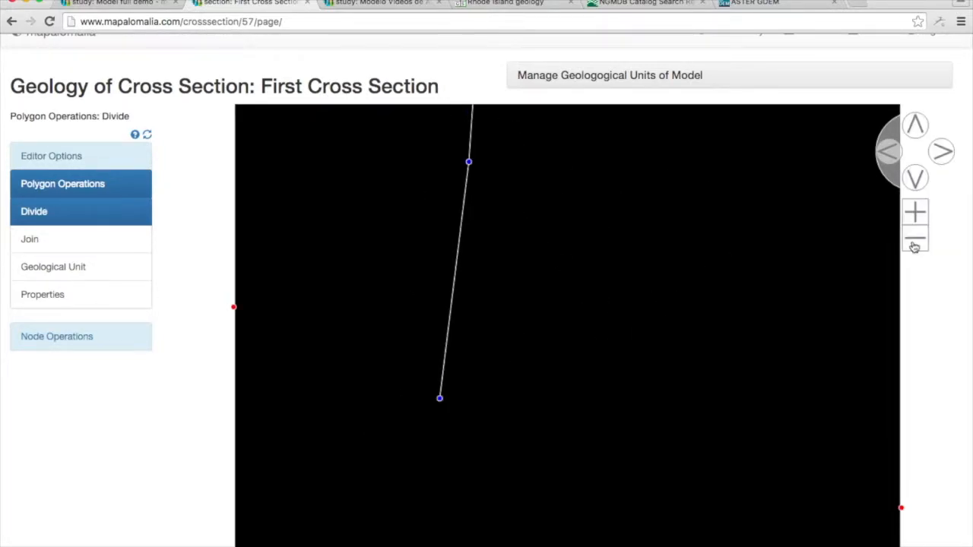
{"action": "left_click", "coordinate": [914, 245]}
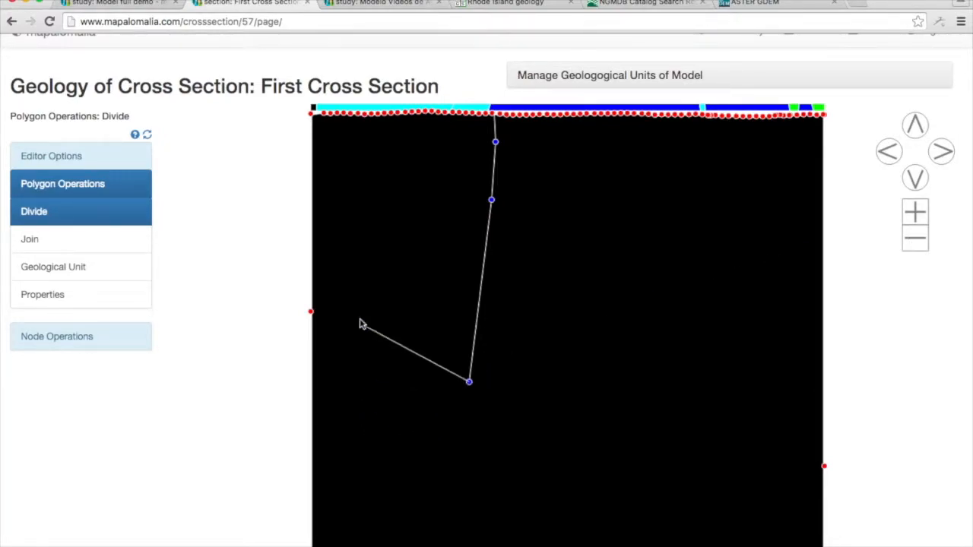
{"action": "left_click", "coordinate": [351, 413]}
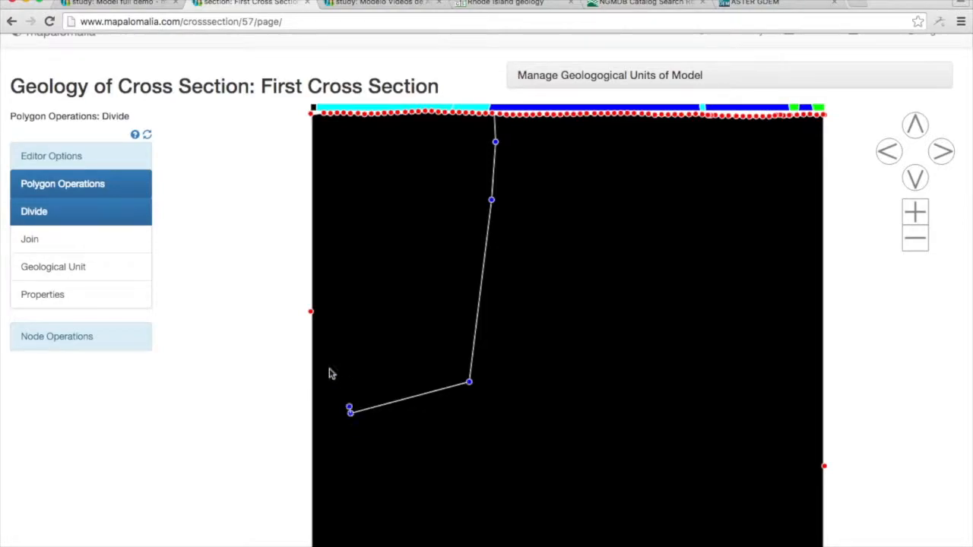
{"action": "left_click", "coordinate": [311, 312]}
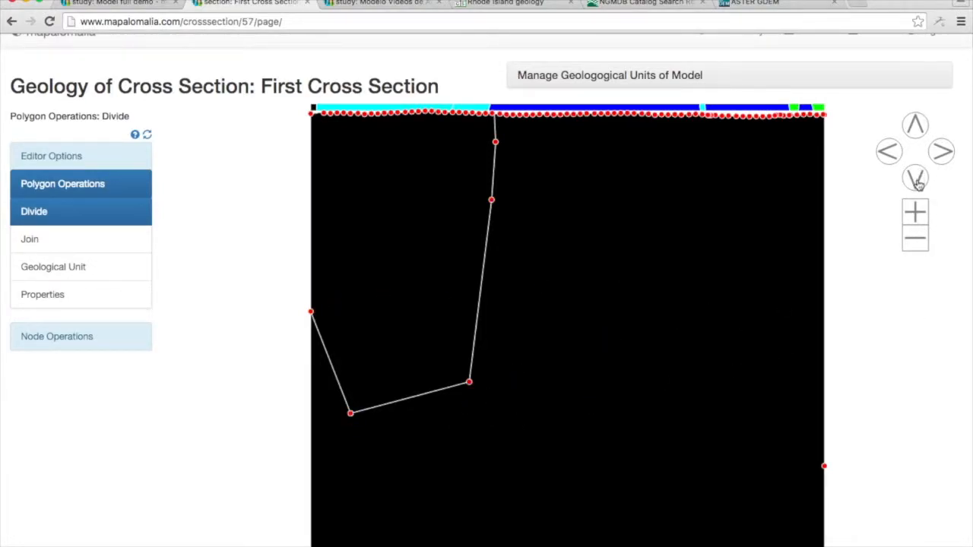
Divide off the section's lower right part with a line from the bottom-edge node through four points to the right-edge node.
{"action": "left_click", "coordinate": [916, 240]}
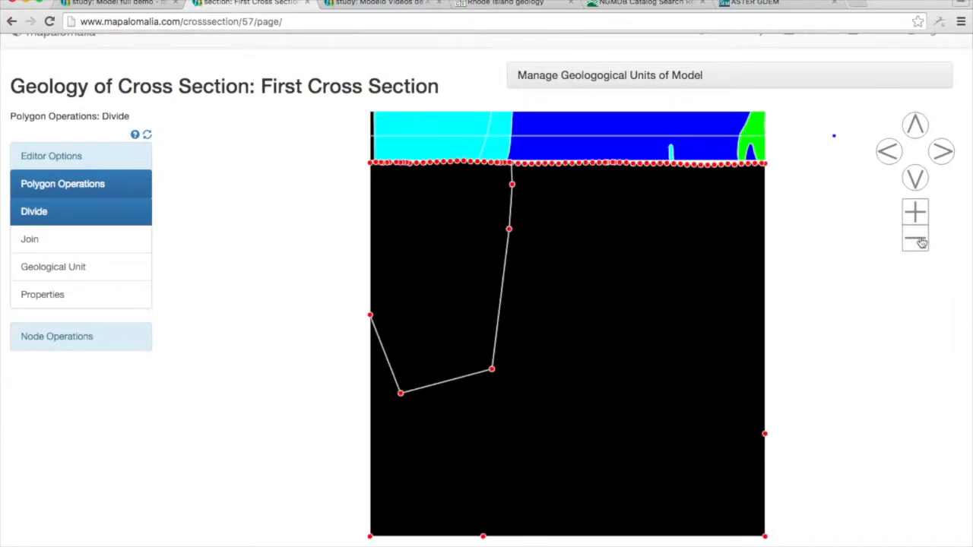
{"action": "left_click", "coordinate": [482, 536]}
{"action": "left_click", "coordinate": [504, 491]}
{"action": "left_click", "coordinate": [585, 462]}
{"action": "left_click", "coordinate": [667, 446]}
{"action": "left_click", "coordinate": [727, 434]}
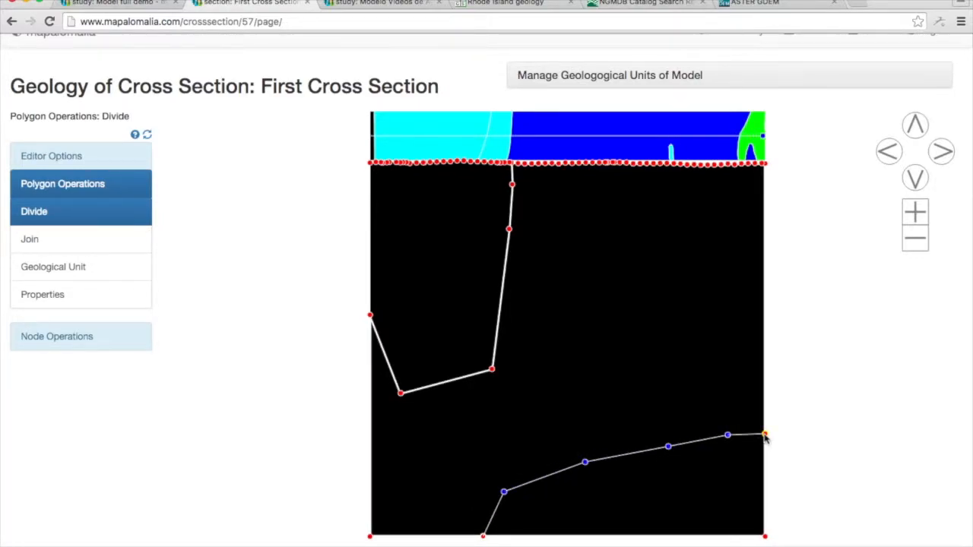
{"action": "left_click", "coordinate": [765, 434]}
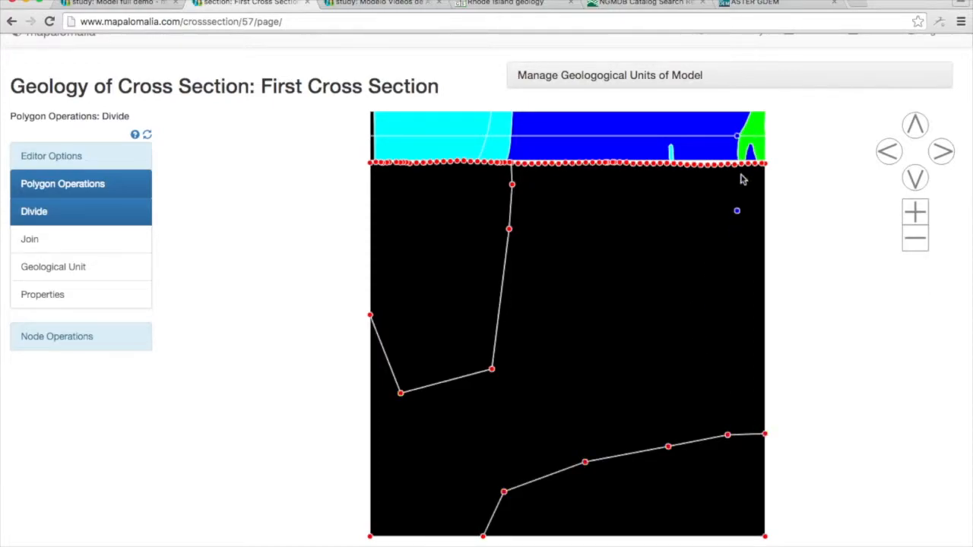
Divide off a small shallow polygon beneath the green unit, from its western surface contact to the section's upper right corner.
{"action": "left_click", "coordinate": [917, 212]}
{"action": "double_click", "coordinate": [916, 126]}
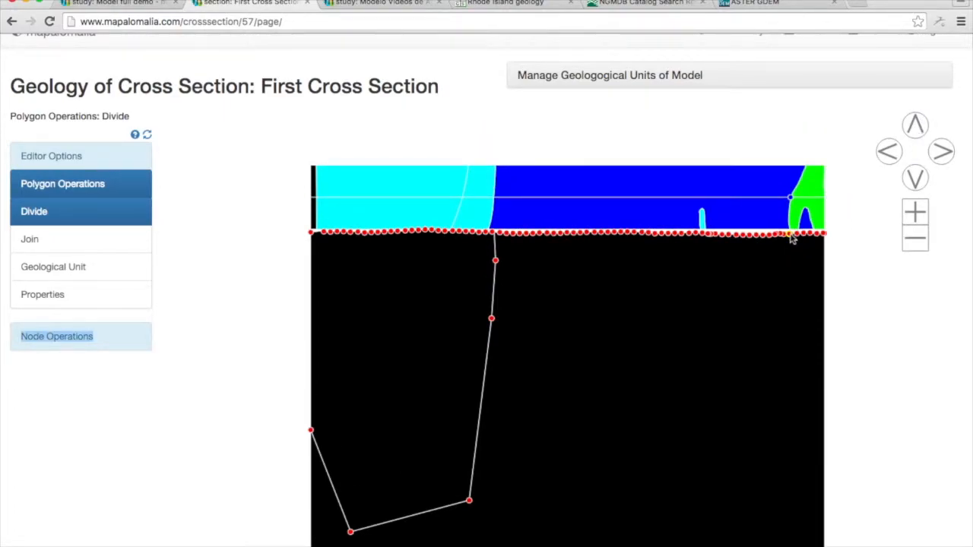
{"action": "left_click", "coordinate": [790, 237]}
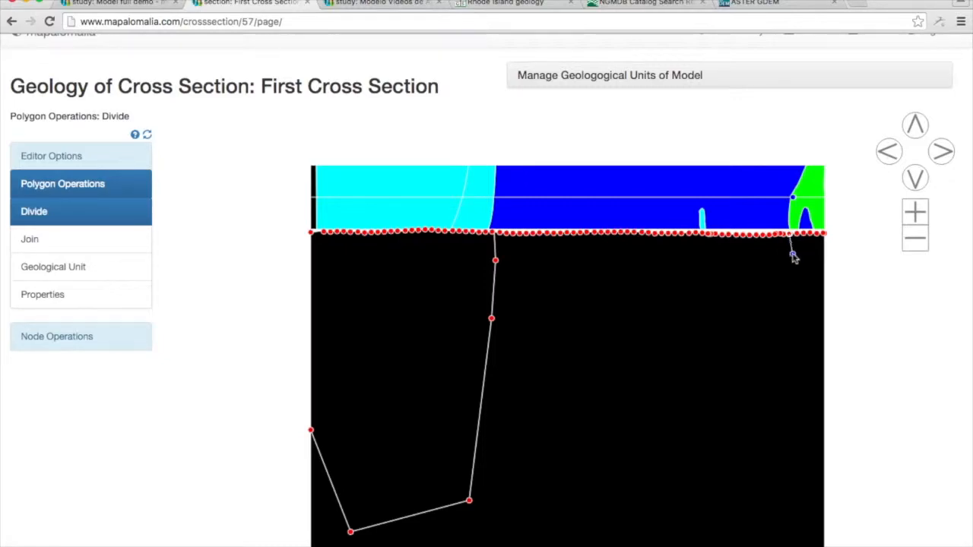
{"action": "left_click", "coordinate": [793, 256]}
{"action": "left_click", "coordinate": [803, 256]}
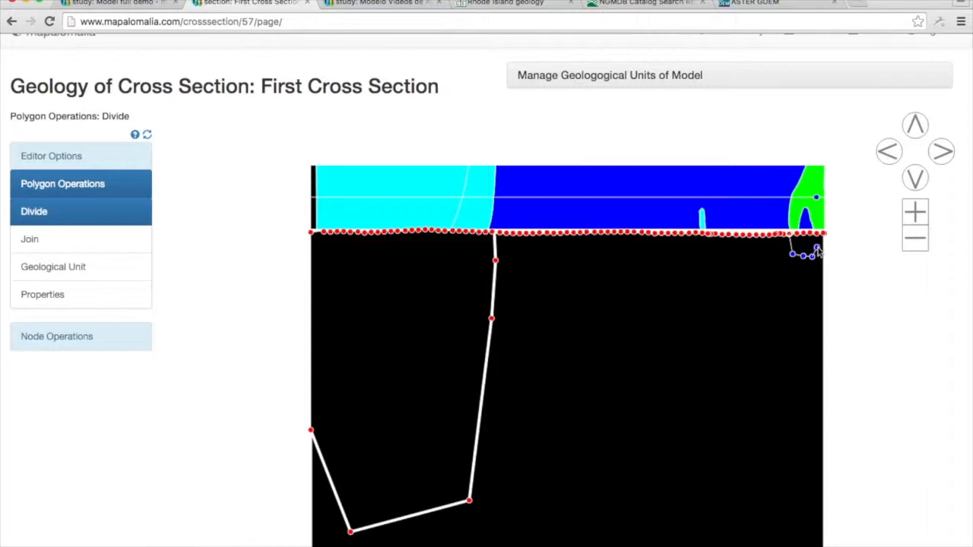
{"action": "left_click", "coordinate": [817, 247]}
{"action": "left_click", "coordinate": [825, 235]}
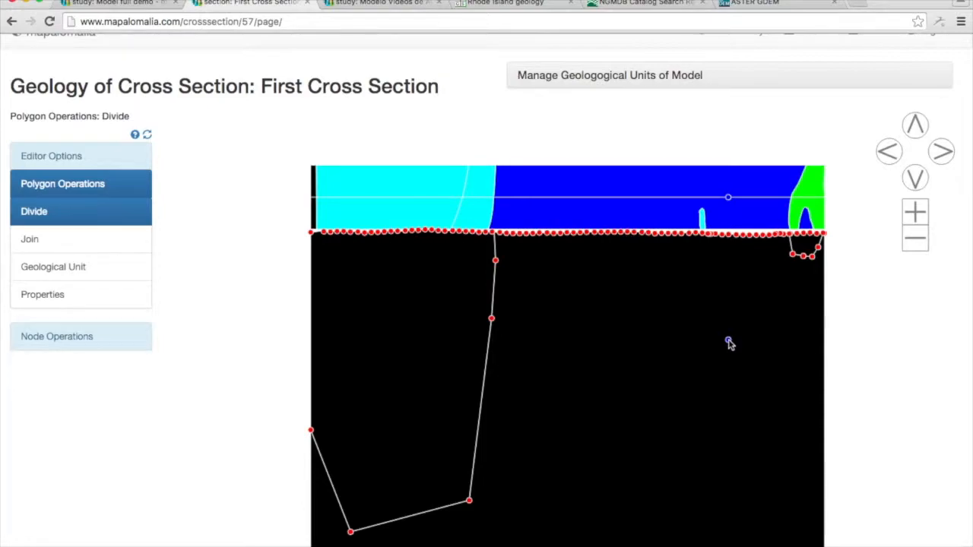
Assign granitic gneiss to the large left polygon and migmatite to the small polygon beneath the green unit.
{"action": "left_click", "coordinate": [103, 271]}
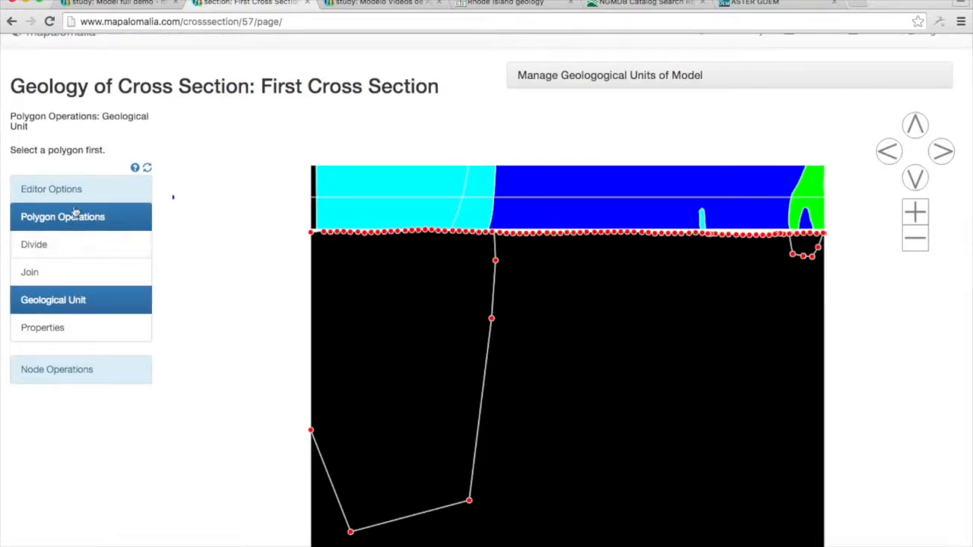
{"action": "left_click", "coordinate": [357, 304]}
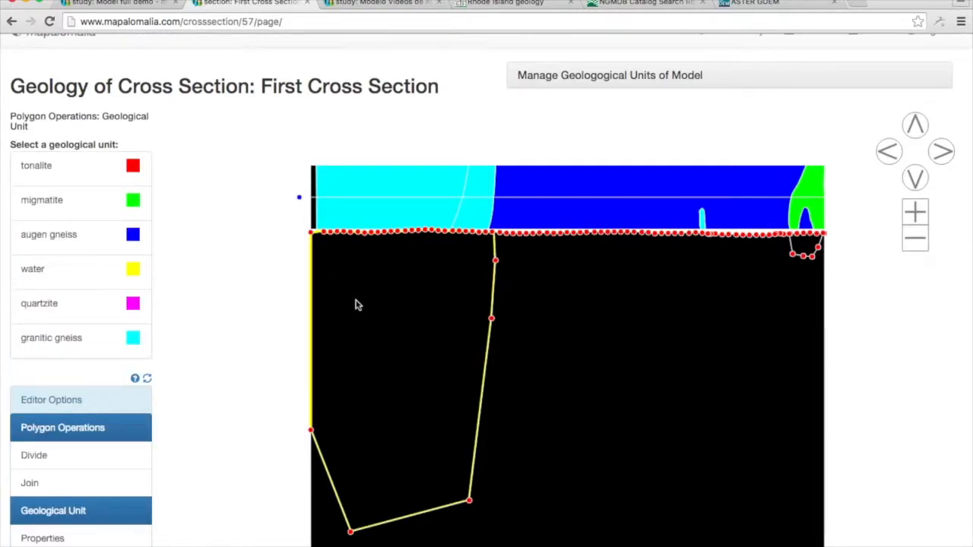
{"action": "left_click", "coordinate": [123, 340]}
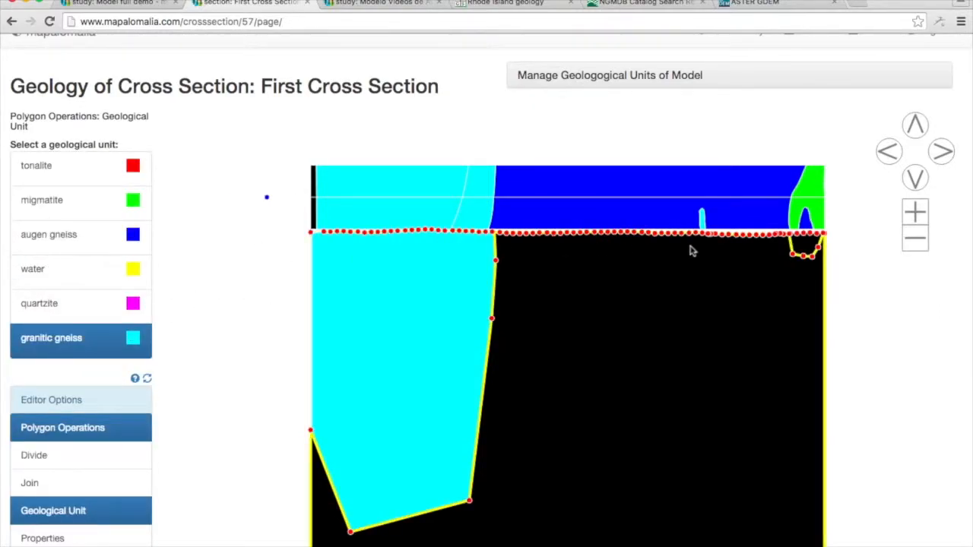
{"action": "left_click", "coordinate": [802, 242]}
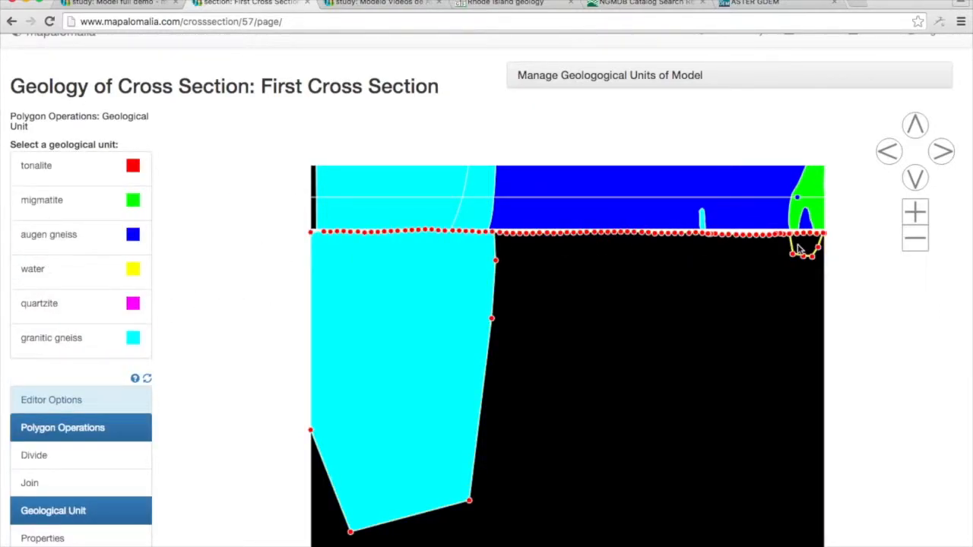
{"action": "left_click", "coordinate": [113, 218]}
Assign augen gneiss to the large central polygon and tonalite to the polygon in the section's lower right corner.
{"action": "left_click", "coordinate": [582, 312]}
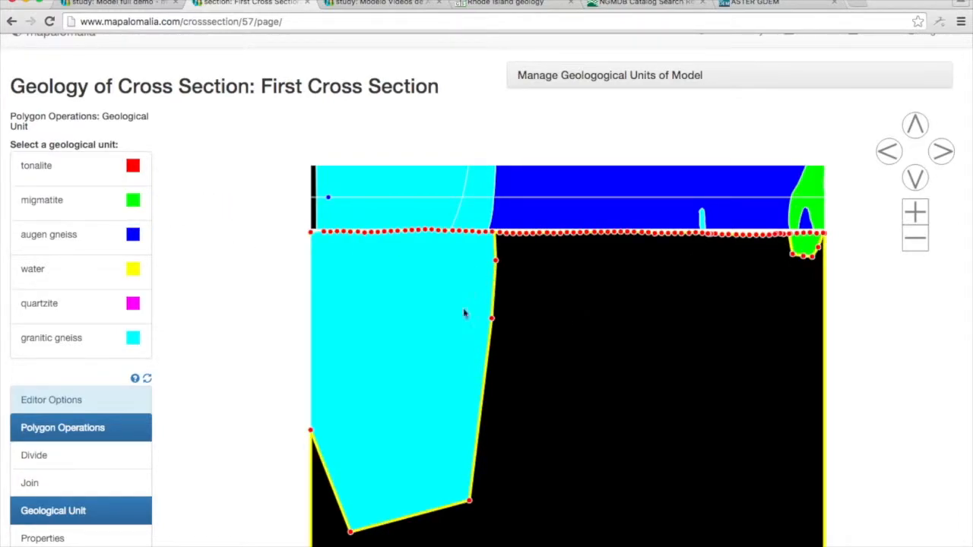
{"action": "left_click", "coordinate": [134, 251]}
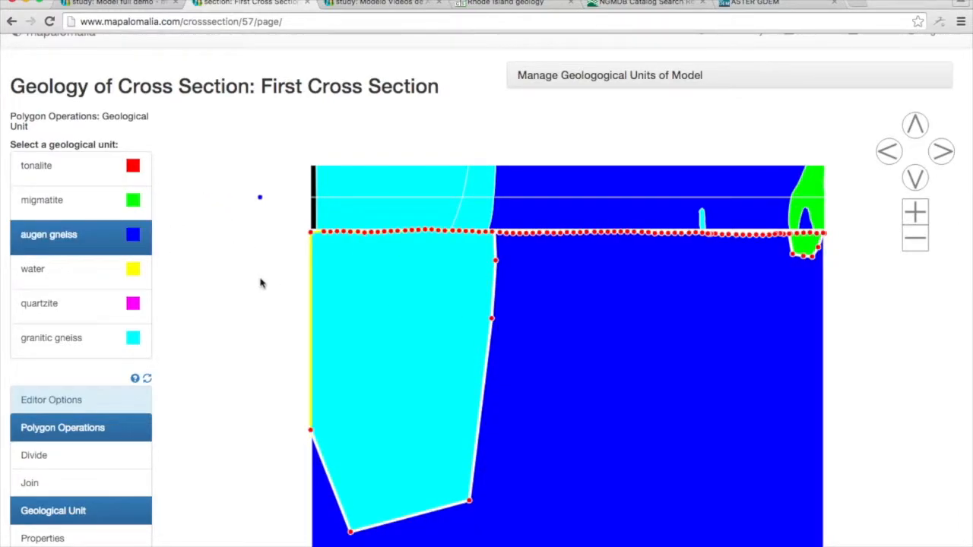
{"action": "scroll", "coordinate": [262, 282], "scroll_direction": "down", "scroll_amount": 1}
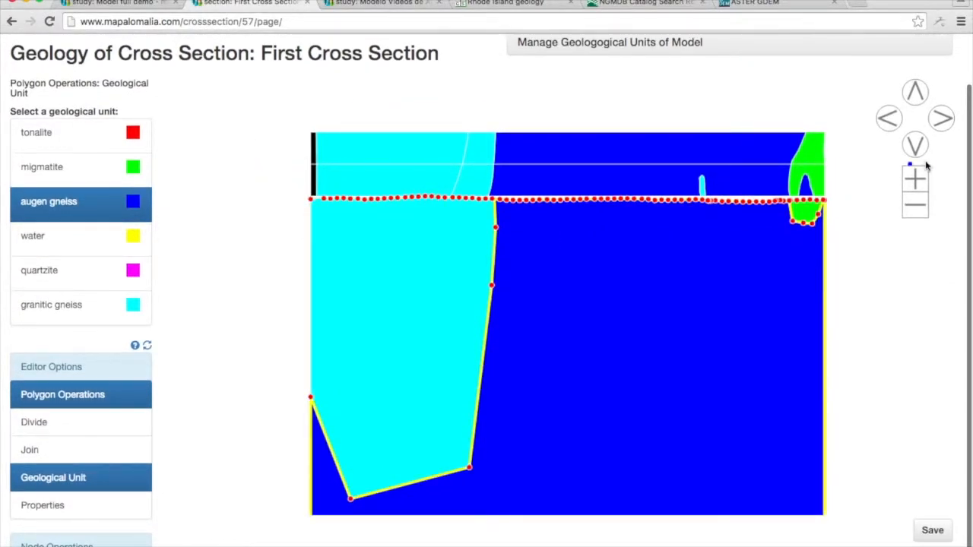
{"action": "left_click", "coordinate": [915, 205]}
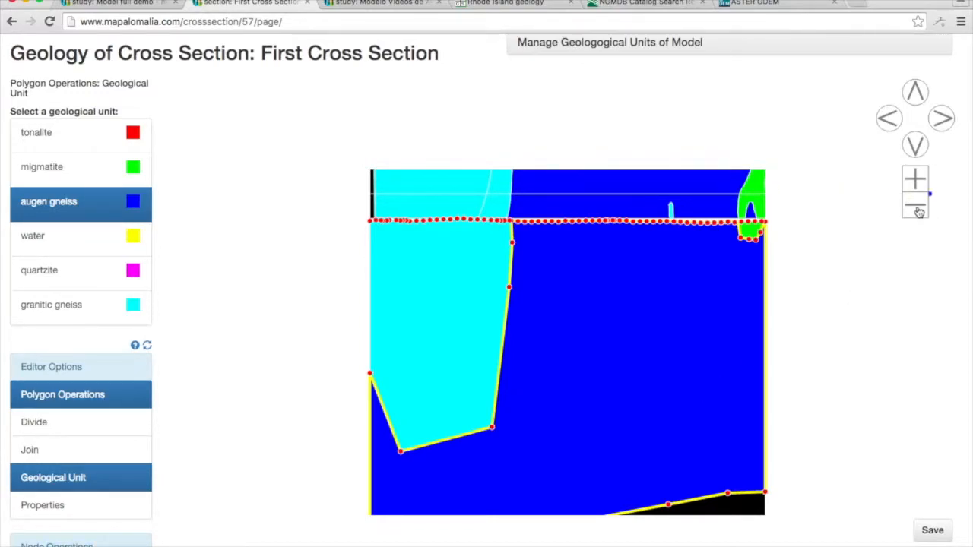
{"action": "left_click", "coordinate": [915, 145]}
{"action": "left_click", "coordinate": [915, 145]}
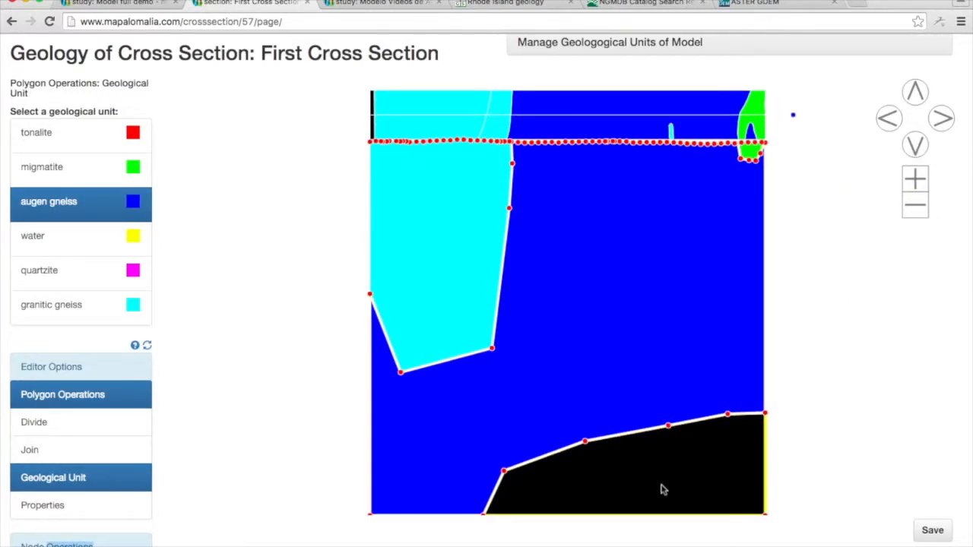
{"action": "left_click", "coordinate": [661, 490]}
{"action": "left_click", "coordinate": [121, 133]}
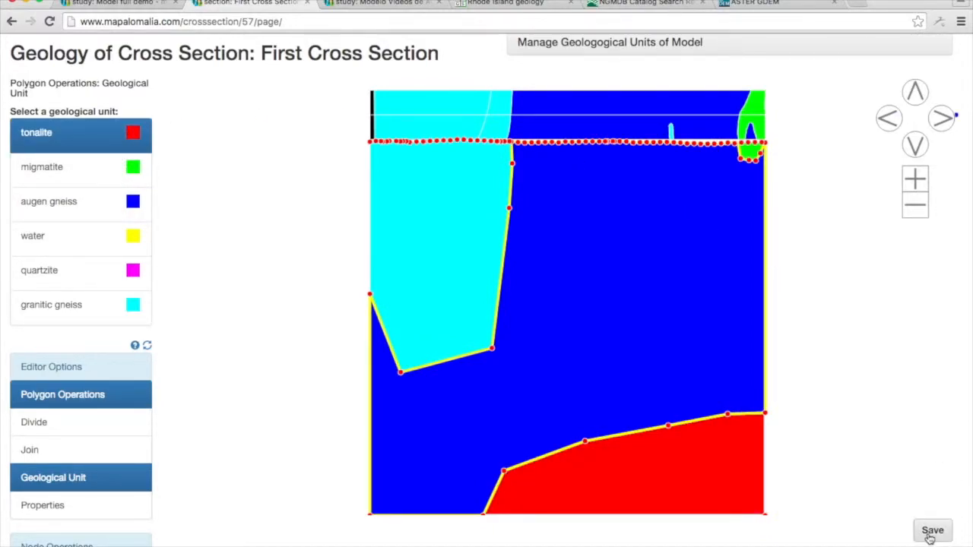
Save the geology of the First Cross Section and return to the parent study.
{"action": "left_click", "coordinate": [930, 532]}
{"action": "scroll", "coordinate": [956, 211], "scroll_direction": "up", "scroll_amount": 1}
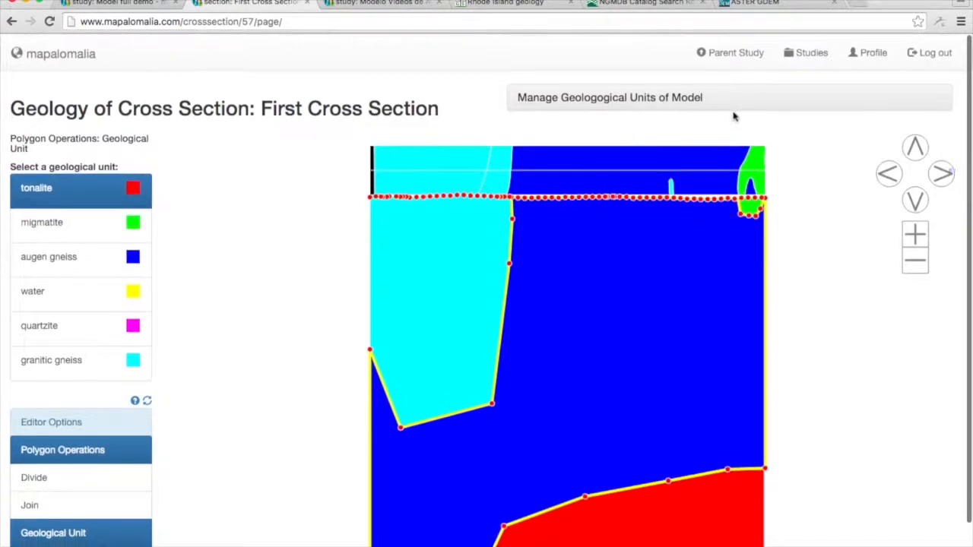
{"action": "left_click", "coordinate": [723, 49]}
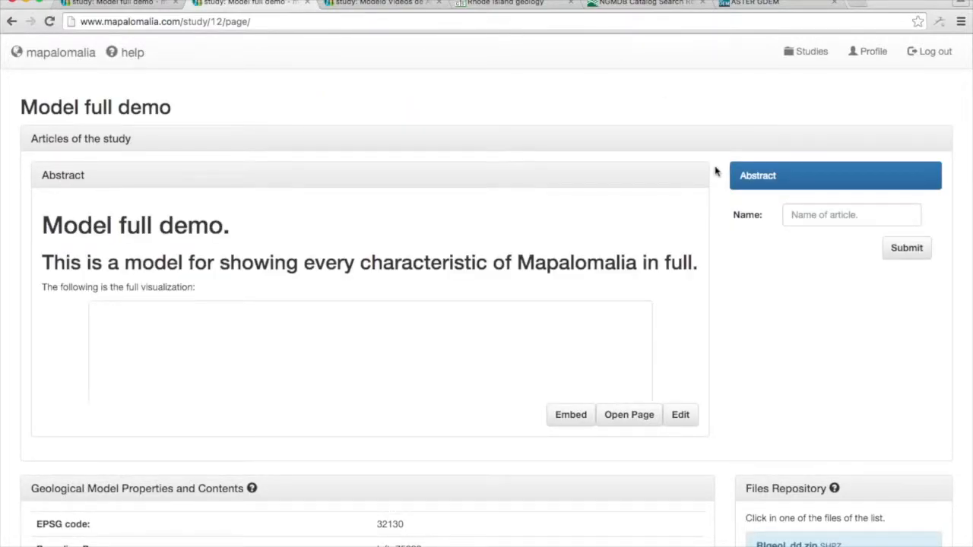
Examine the 3D visualization in the study's abstract, including the properties of the large blue unit on its surface.
{"action": "scroll", "coordinate": [714, 172], "scroll_direction": "down", "scroll_amount": 3}
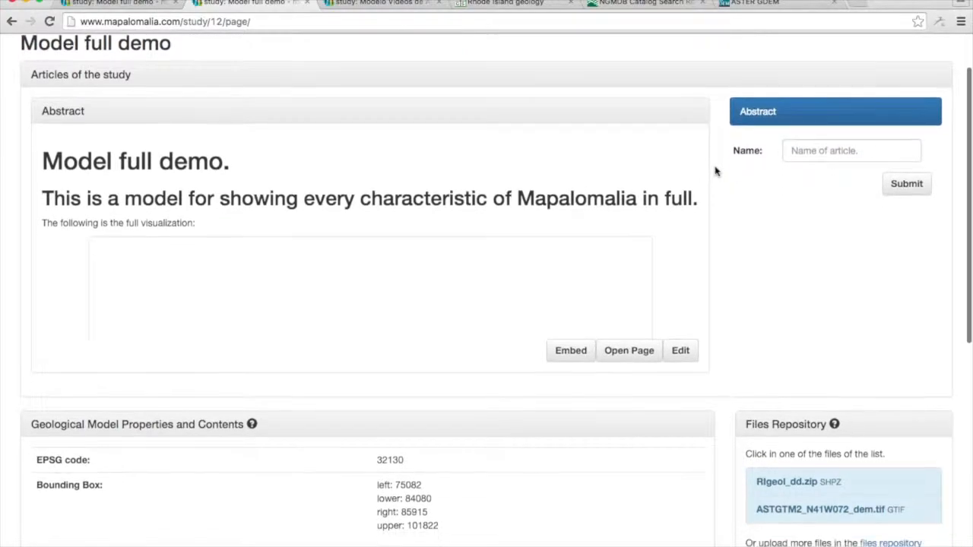
{"action": "scroll", "coordinate": [714, 172], "scroll_direction": "down", "scroll_amount": 2}
{"action": "scroll", "coordinate": [648, 220], "scroll_direction": "down", "scroll_amount": 2}
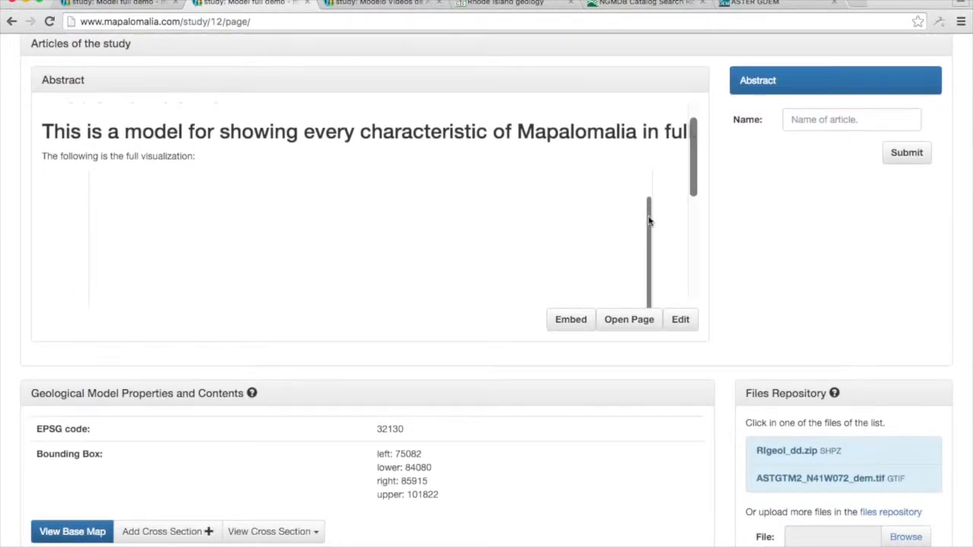
{"action": "scroll", "coordinate": [649, 220], "scroll_direction": "down", "scroll_amount": 5}
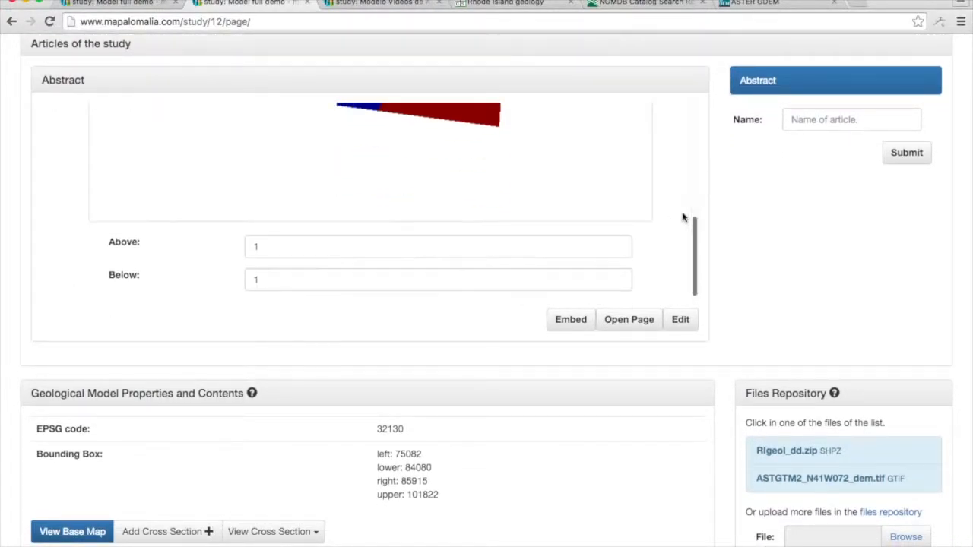
{"action": "scroll", "coordinate": [683, 217], "scroll_direction": "up", "scroll_amount": 3}
{"action": "scroll", "coordinate": [683, 216], "scroll_direction": "up", "scroll_amount": 3}
{"action": "left_click_drag", "start_coordinate": [429, 241], "coordinate": [474, 275]}
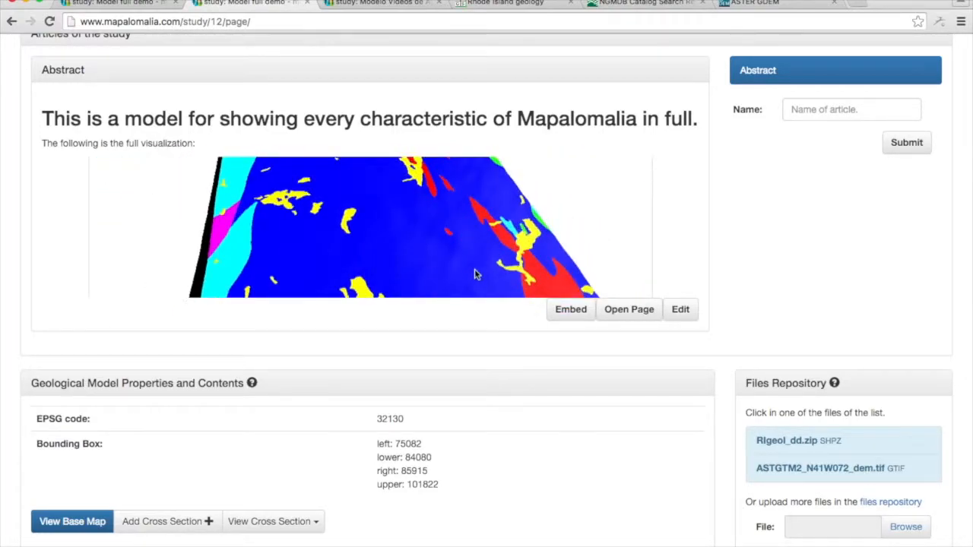
{"action": "left_click", "coordinate": [474, 275]}
{"action": "scroll", "coordinate": [686, 200], "scroll_direction": "down", "scroll_amount": 3}
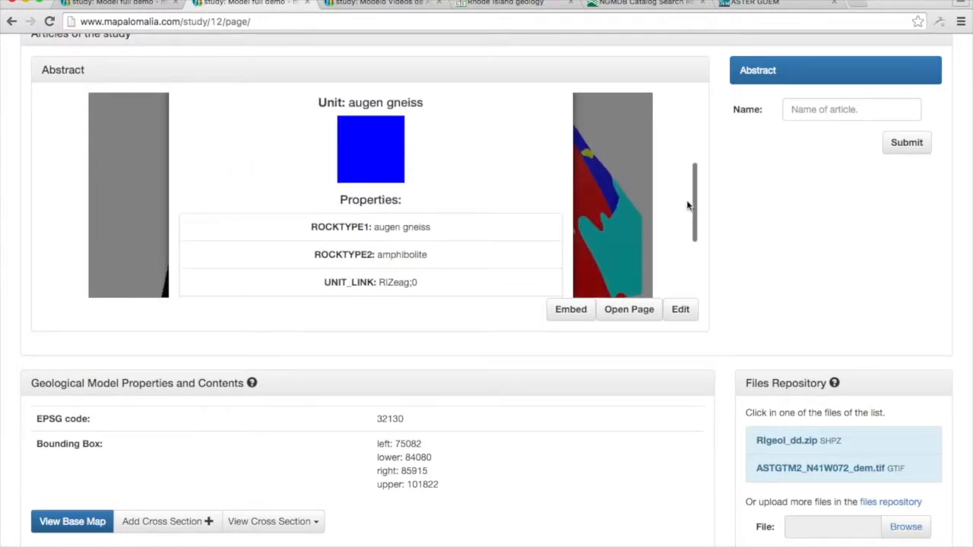
{"action": "scroll", "coordinate": [677, 217], "scroll_direction": "down", "scroll_amount": 5}
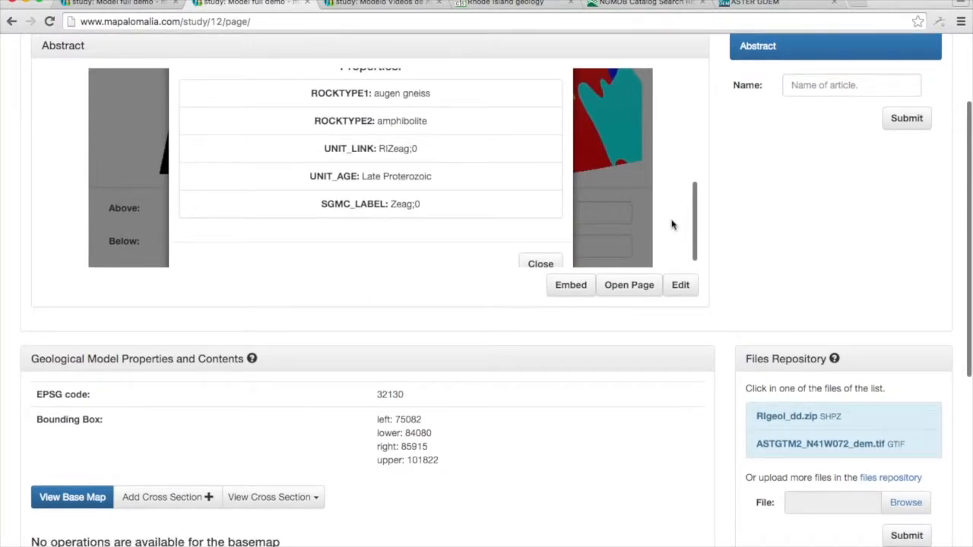
{"action": "left_click", "coordinate": [540, 263]}
Start a new cross section and draw its surface line across the map's full width, from about X 75062 to X 85901 at Y 92645.
{"action": "scroll", "coordinate": [540, 421], "scroll_direction": "down", "scroll_amount": 10}
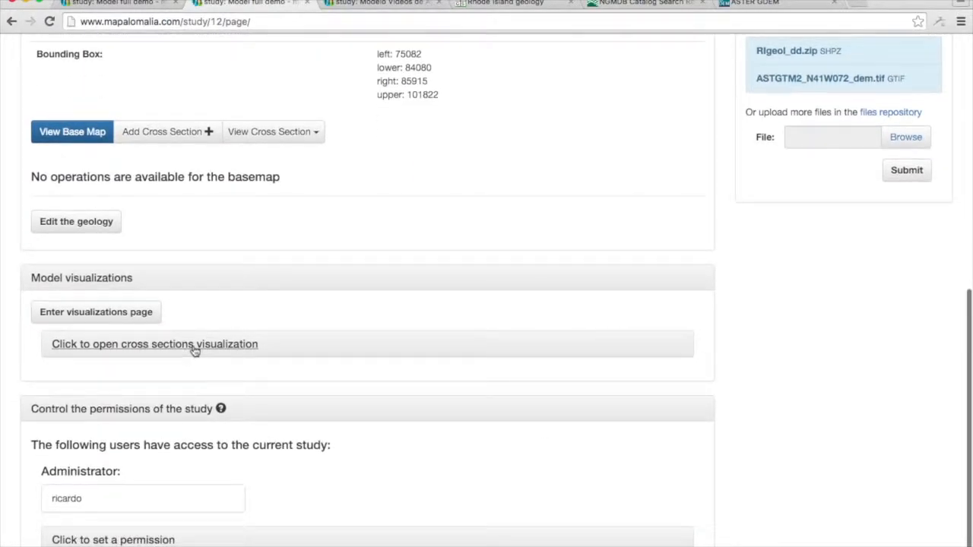
{"action": "left_click", "coordinate": [164, 135]}
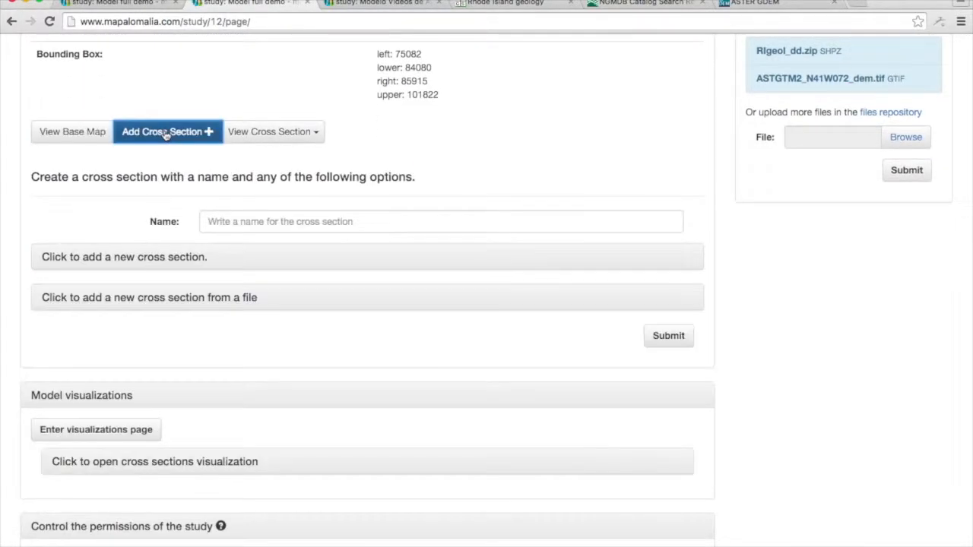
{"action": "left_click", "coordinate": [138, 258]}
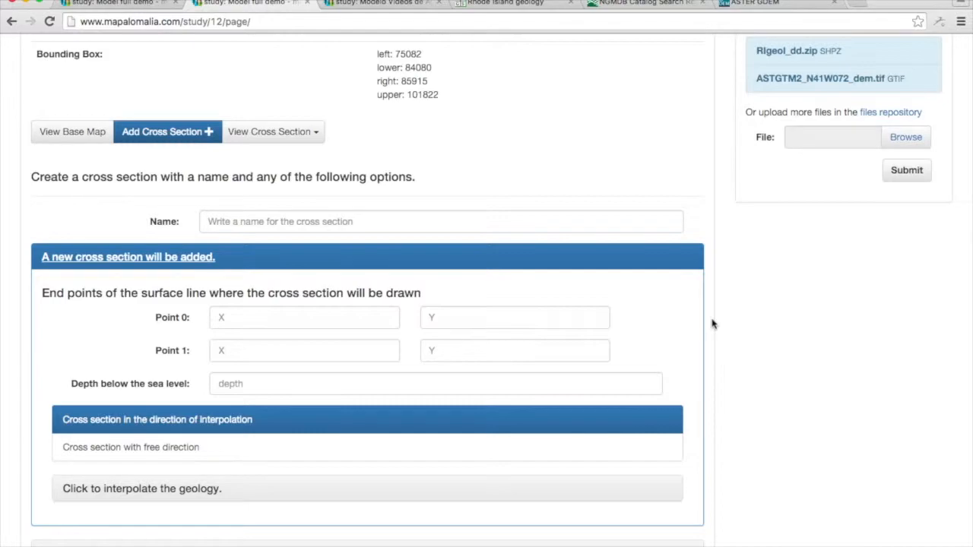
{"action": "scroll", "coordinate": [712, 325], "scroll_direction": "down", "scroll_amount": 5}
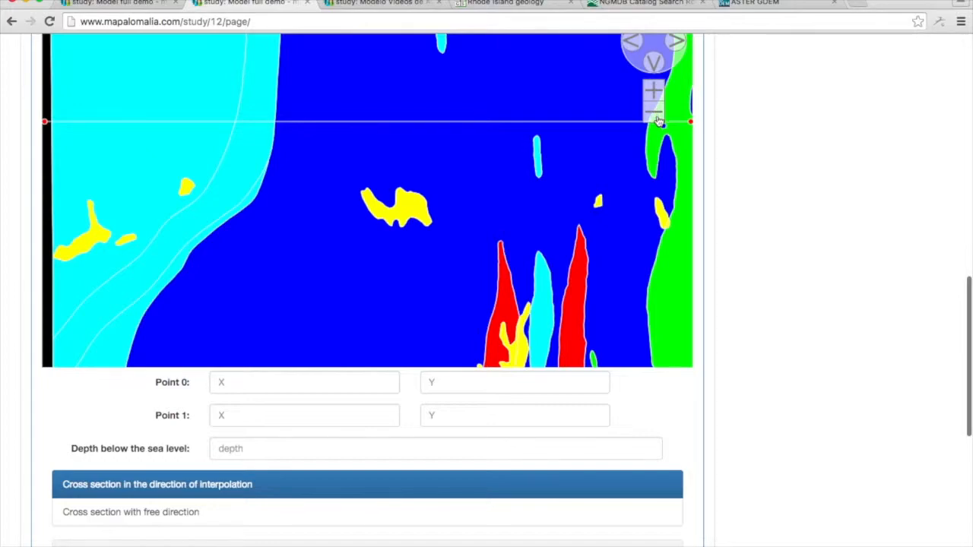
{"action": "left_click", "coordinate": [658, 114]}
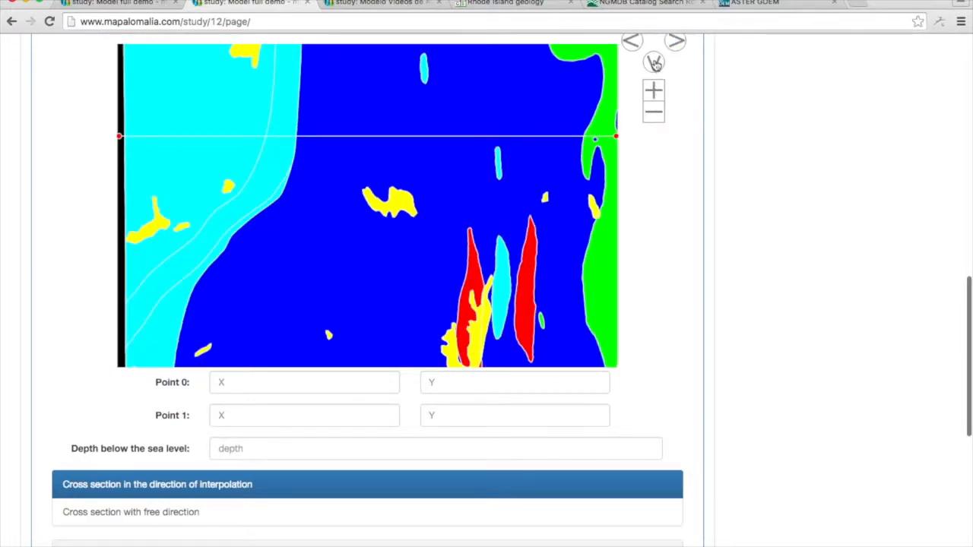
{"action": "double_click", "coordinate": [657, 118]}
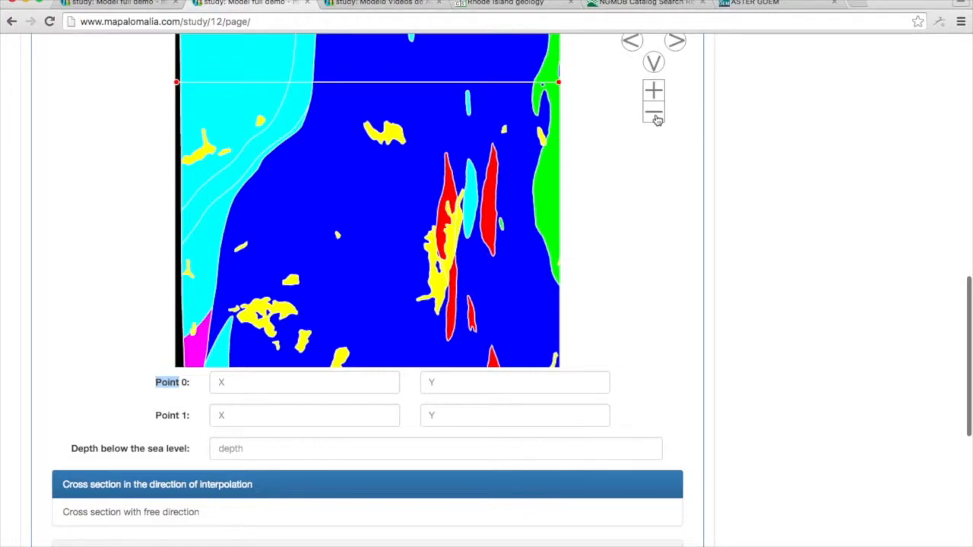
{"action": "left_click", "coordinate": [656, 118]}
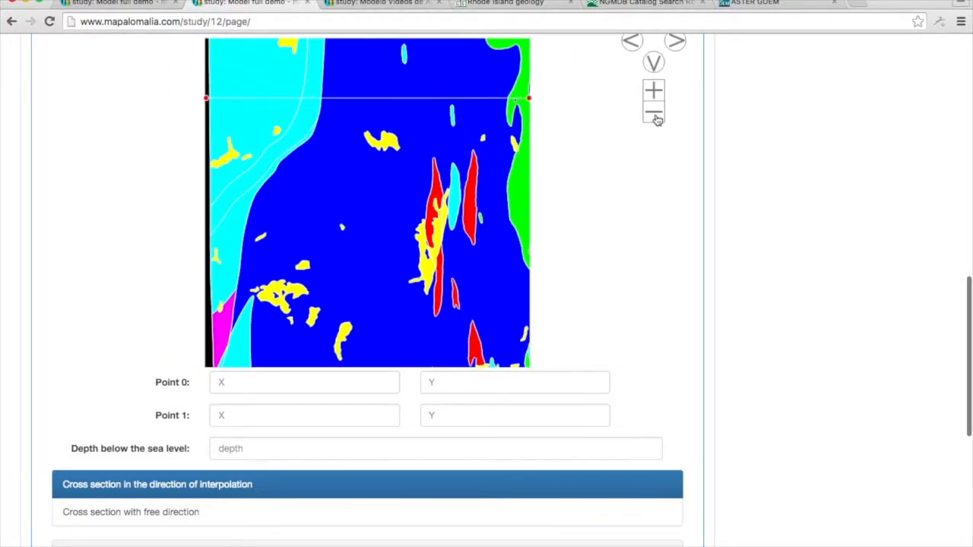
{"action": "double_click", "coordinate": [657, 118]}
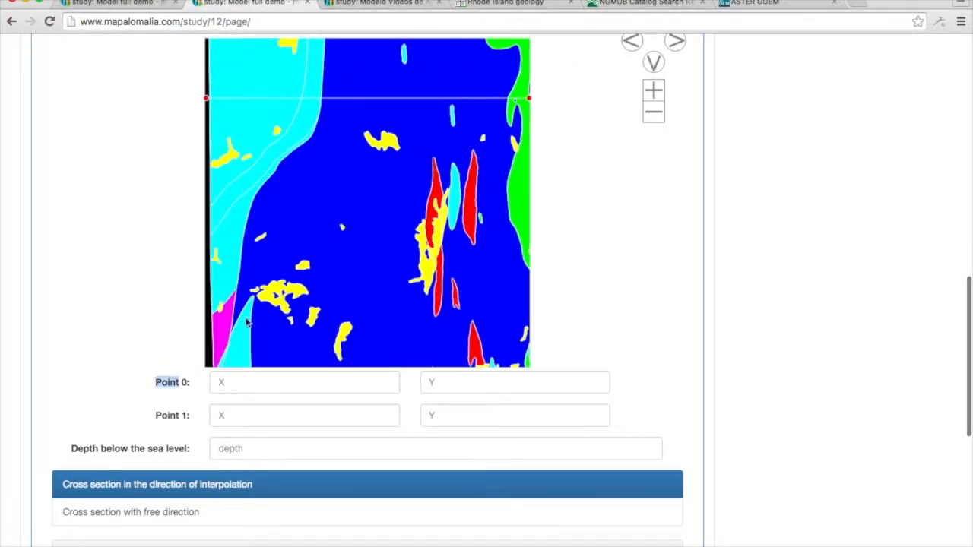
{"action": "left_click", "coordinate": [205, 318]}
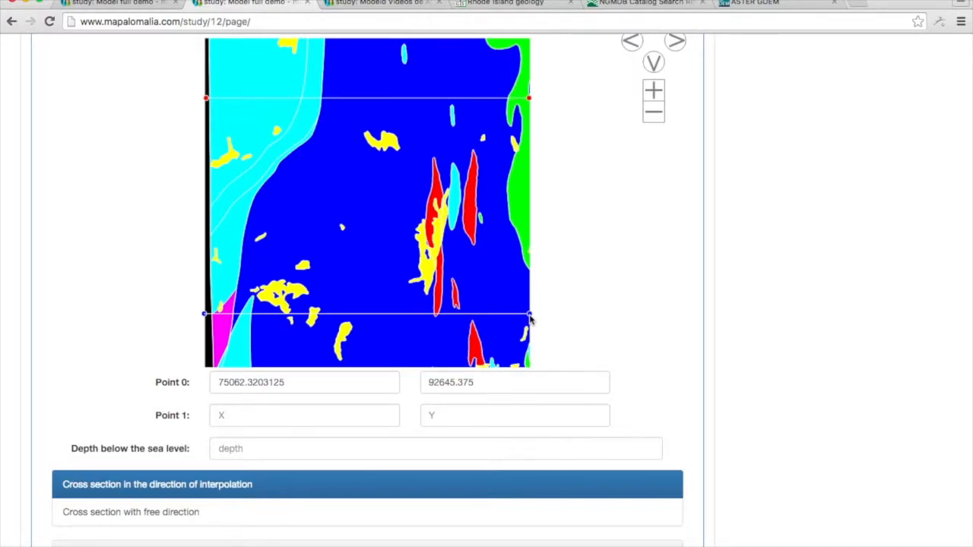
{"action": "left_click", "coordinate": [530, 317]}
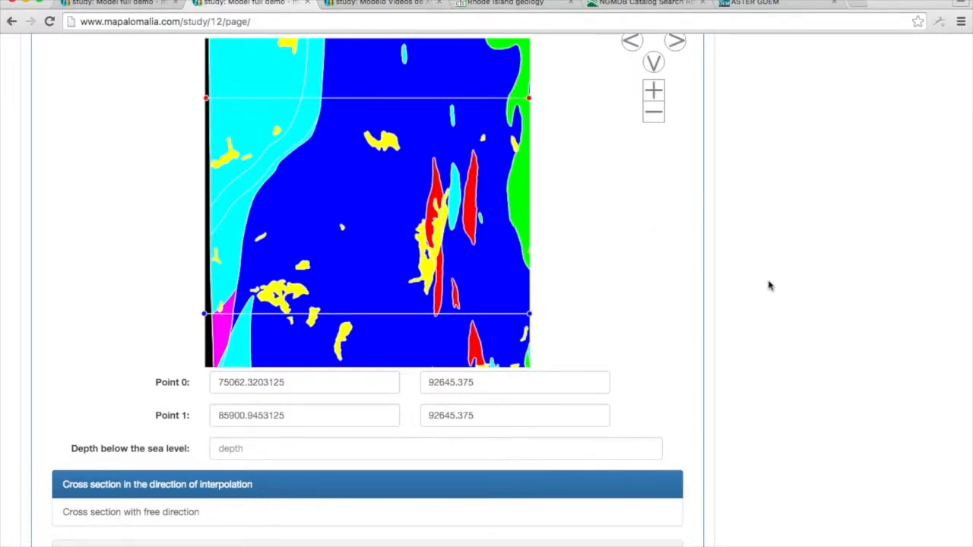
Set the depth below sea level to 10000 and have the geology interpolated from automatically selected cross sections.
{"action": "scroll", "coordinate": [765, 284], "scroll_direction": "down", "scroll_amount": 3}
{"action": "left_click", "coordinate": [277, 312]}
{"action": "type", "text": "10000"}
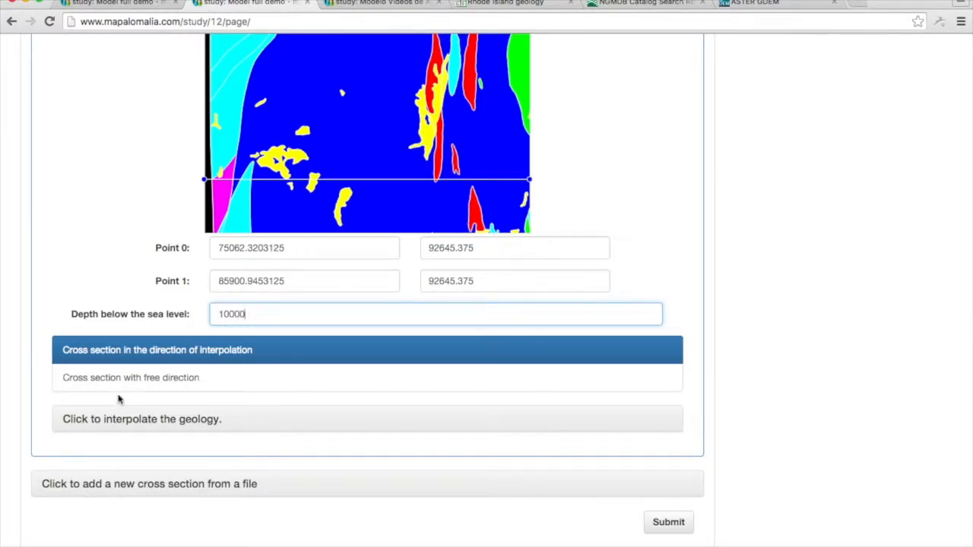
{"action": "left_click", "coordinate": [182, 427]}
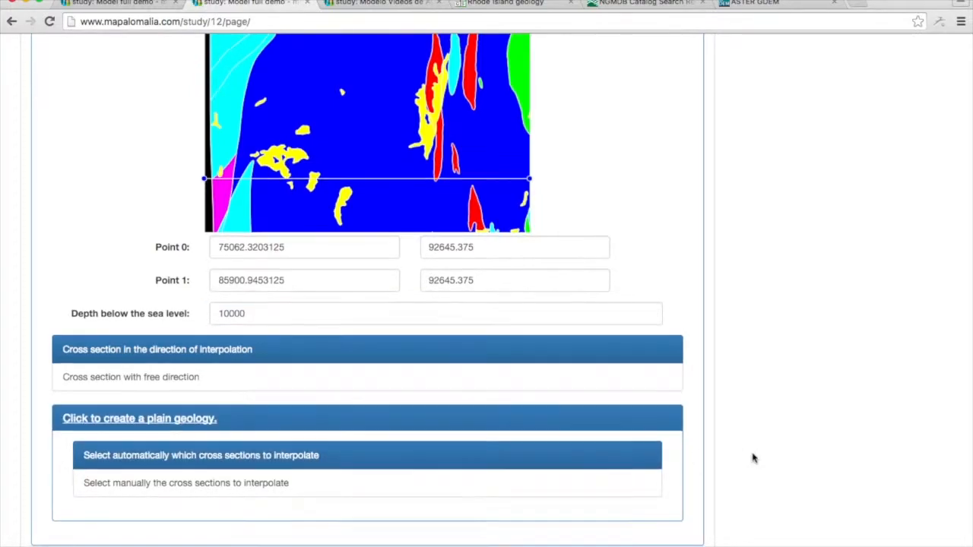
Name the new section Second Cross Section and try to submit it.
{"action": "scroll", "coordinate": [754, 456], "scroll_direction": "down", "scroll_amount": 3}
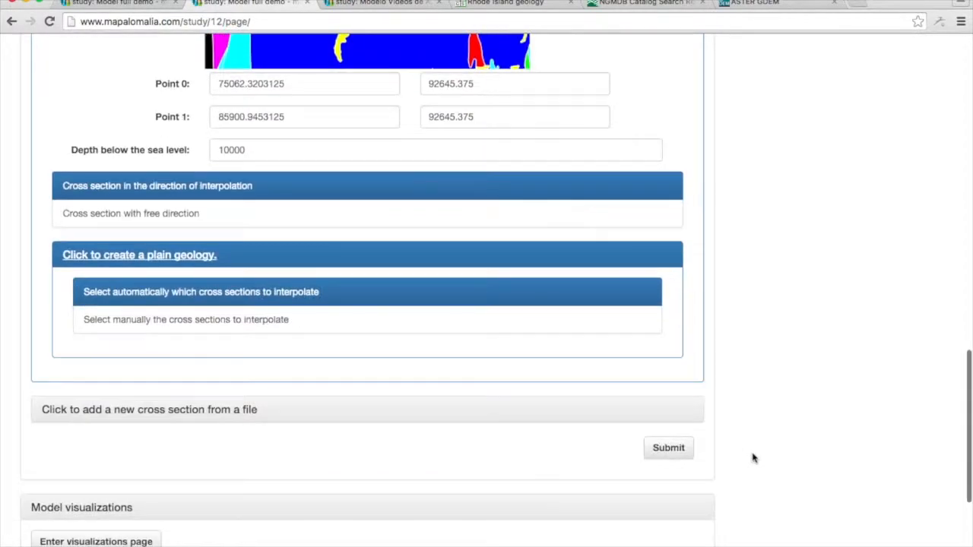
{"action": "left_click", "coordinate": [666, 453]}
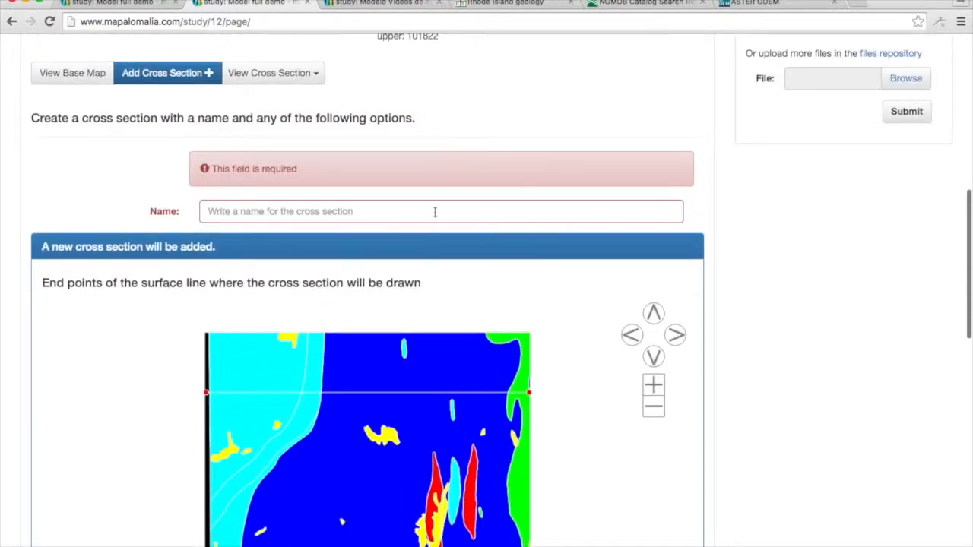
{"action": "left_click", "coordinate": [435, 212]}
{"action": "type", "text": "Second Cross"}
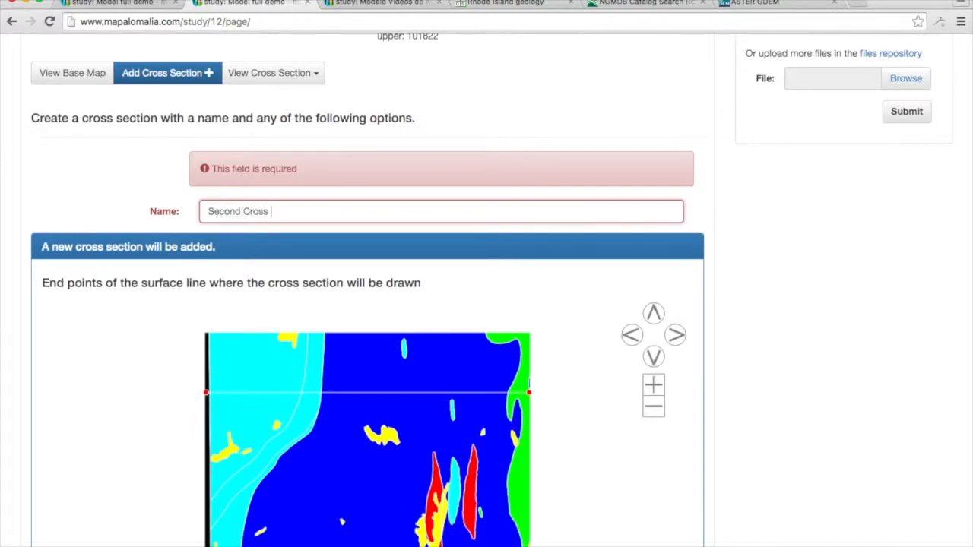
{"action": "type", "text": " Section"}
{"action": "scroll", "coordinate": [727, 306], "scroll_direction": "down", "scroll_amount": 10}
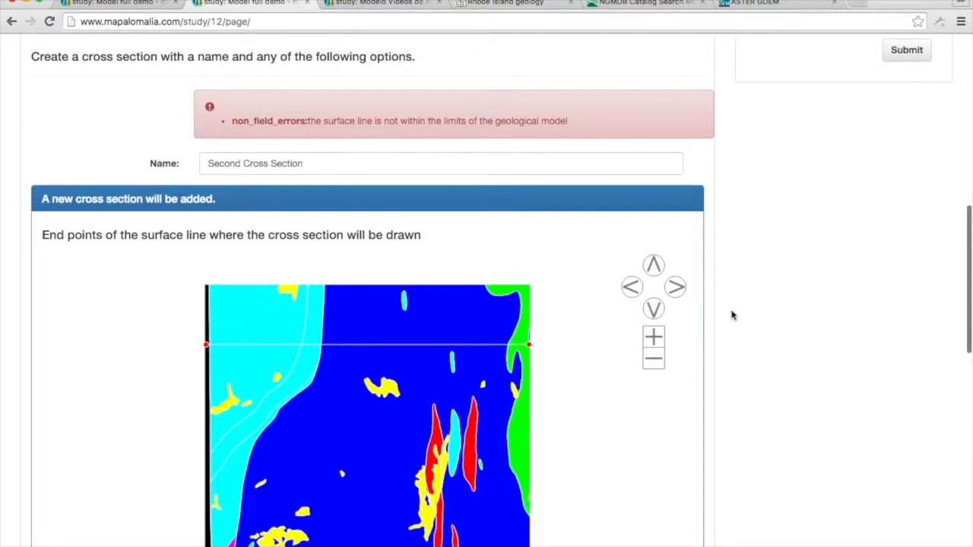
Move the surface line's end points just inside the model limits, to about X 75152 and X 85833 at Y 92623, and submit the cross section.
{"action": "scroll", "coordinate": [732, 315], "scroll_direction": "down", "scroll_amount": 3}
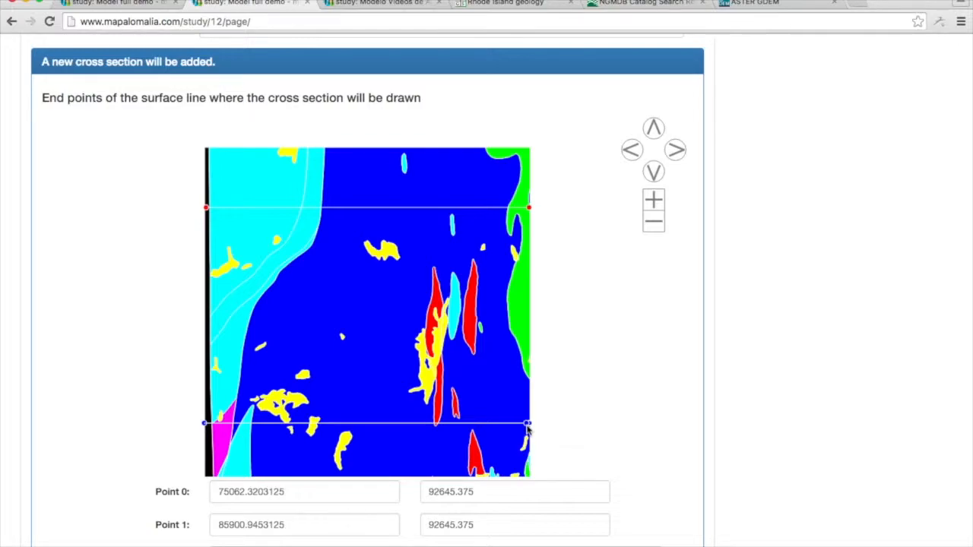
{"action": "left_click", "coordinate": [527, 426]}
{"action": "left_click", "coordinate": [207, 426]}
{"action": "scroll", "coordinate": [818, 388], "scroll_direction": "down", "scroll_amount": 1}
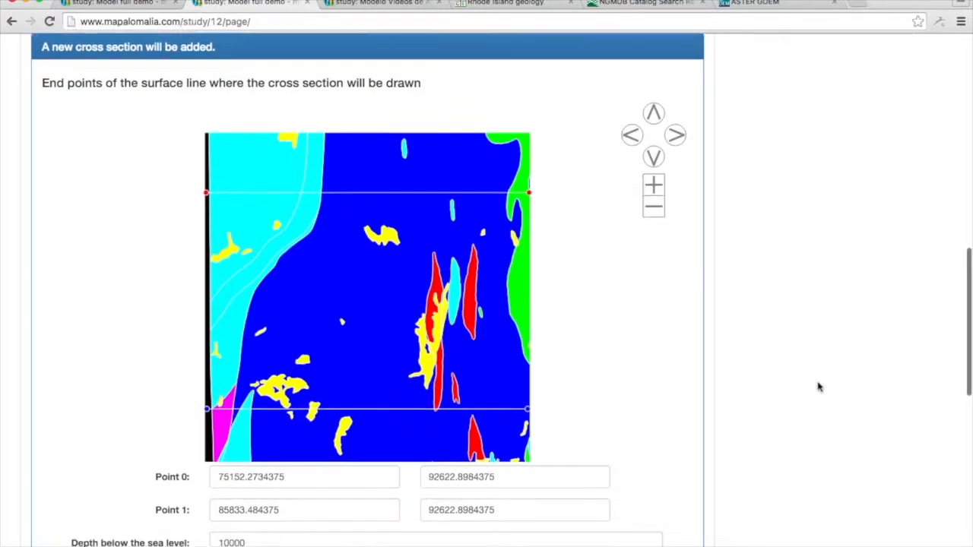
{"action": "scroll", "coordinate": [818, 388], "scroll_direction": "down", "scroll_amount": 3}
{"action": "scroll", "coordinate": [819, 387], "scroll_direction": "down", "scroll_amount": 1}
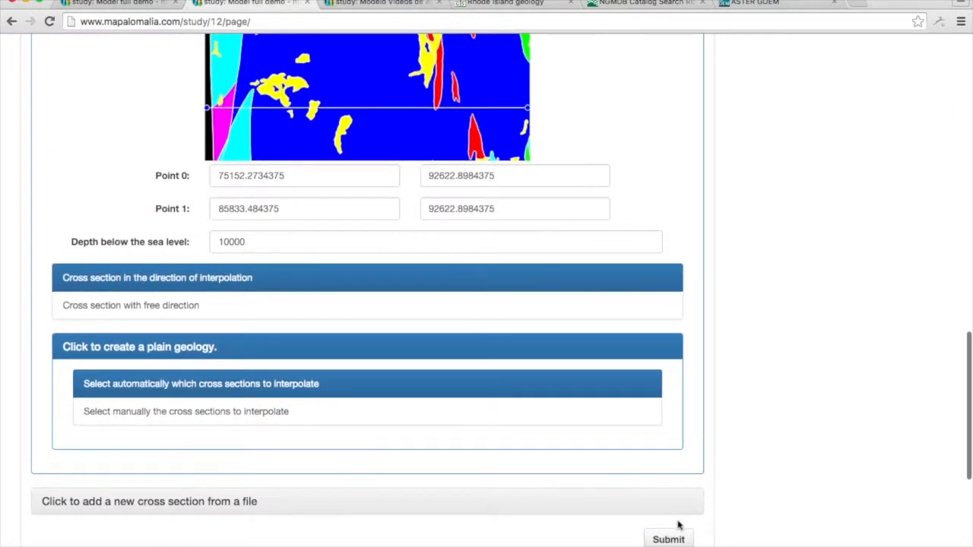
{"action": "scroll", "coordinate": [674, 536], "scroll_direction": "down", "scroll_amount": 5}
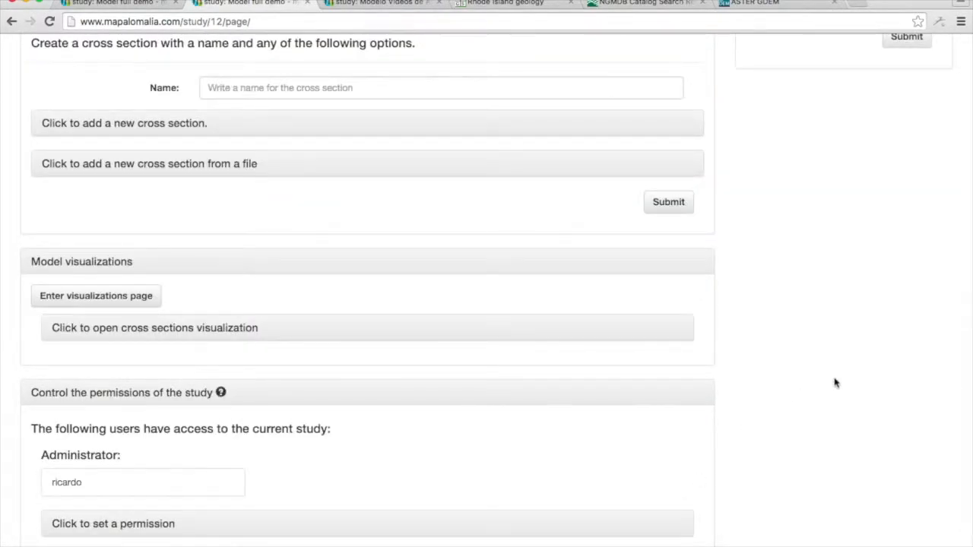
{"action": "scroll", "coordinate": [765, 389], "scroll_direction": "up", "scroll_amount": 2}
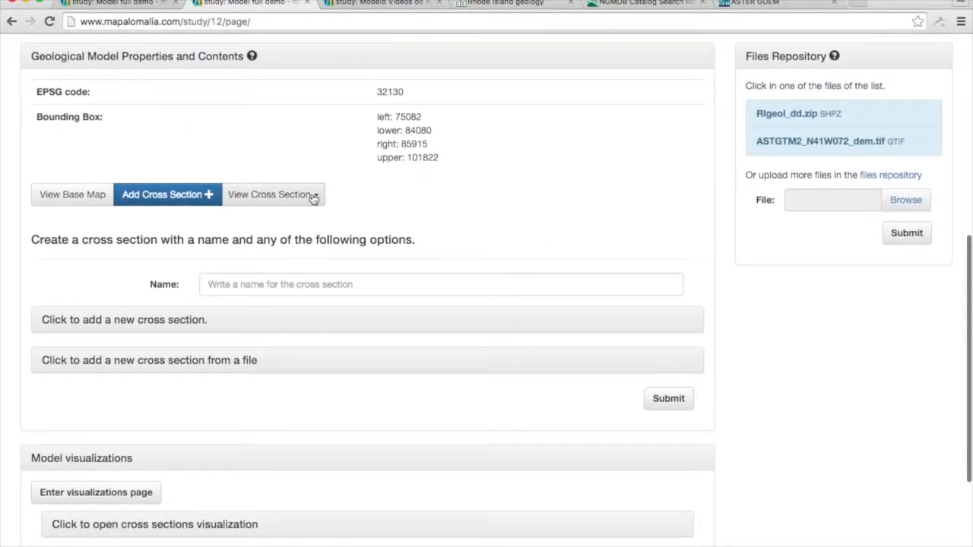
Open the Second Cross Section for geology editing and show both its surface strip and the section beneath.
{"action": "left_click", "coordinate": [315, 195]}
{"action": "left_click", "coordinate": [287, 237]}
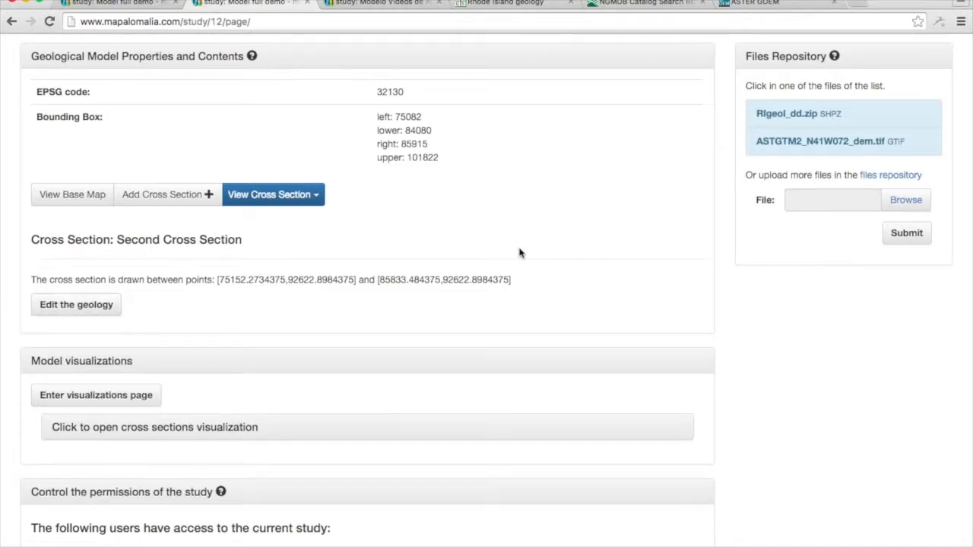
{"action": "left_click", "coordinate": [83, 305]}
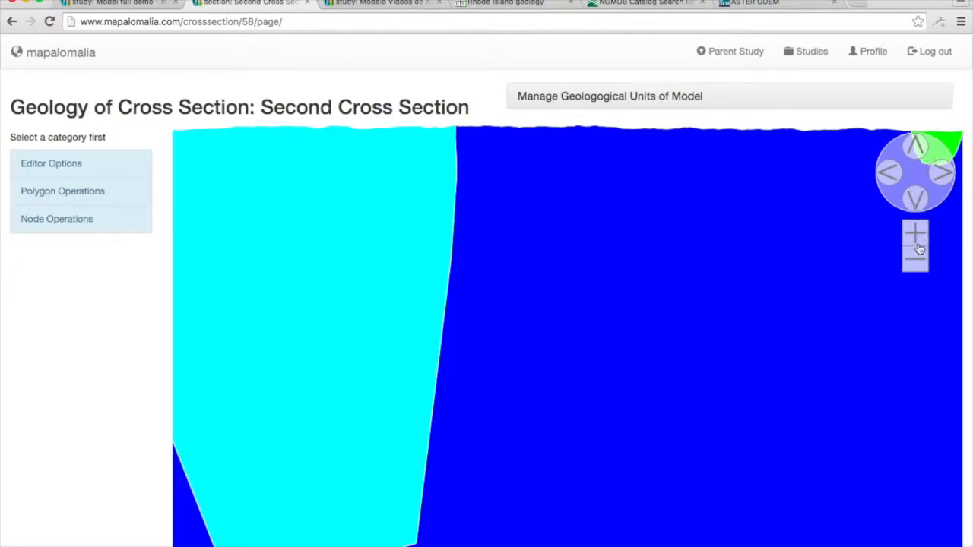
{"action": "left_click", "coordinate": [916, 263]}
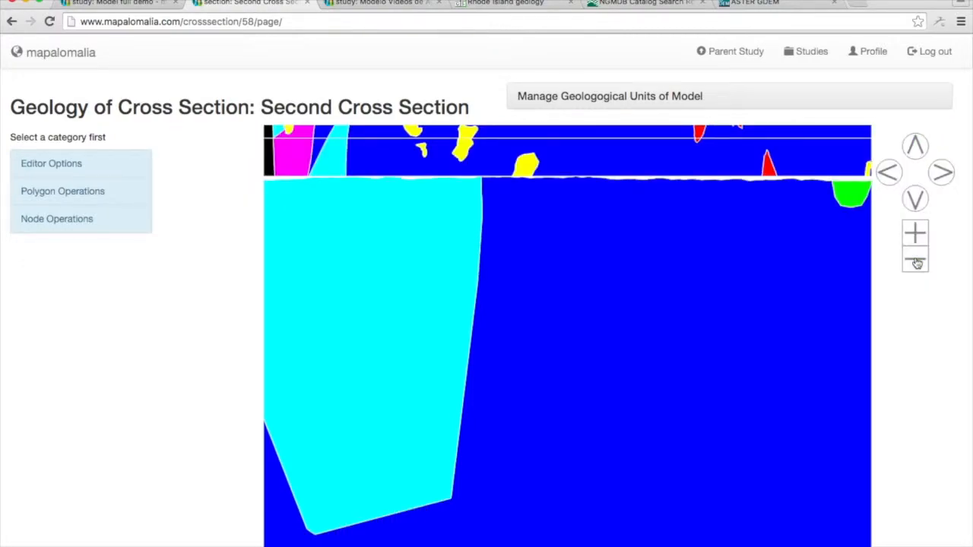
{"action": "left_click", "coordinate": [917, 263]}
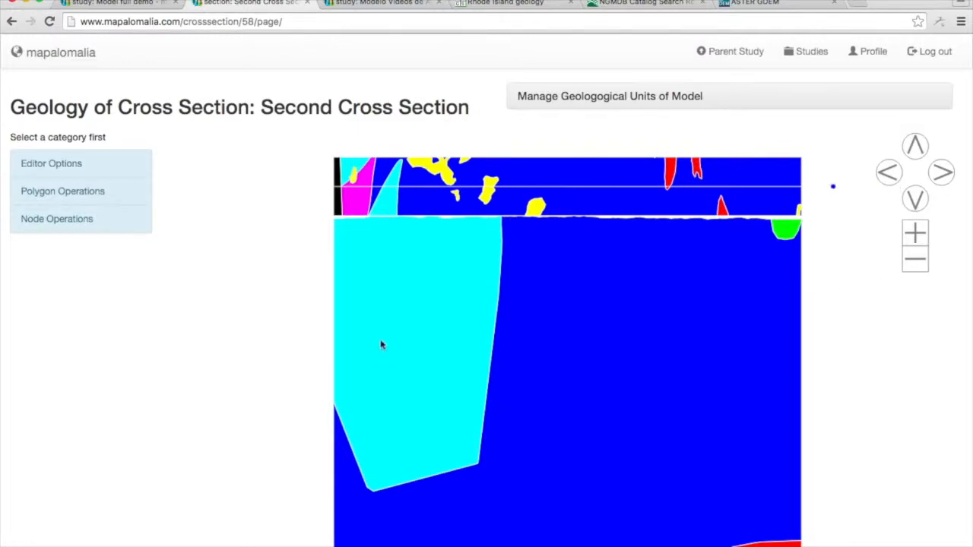
Divide the granitic gneiss polygon along a curve from the eastern edge of the granitic gneiss surface outcrop down to the section's western edge.
{"action": "left_click", "coordinate": [90, 202]}
{"action": "left_click", "coordinate": [94, 235]}
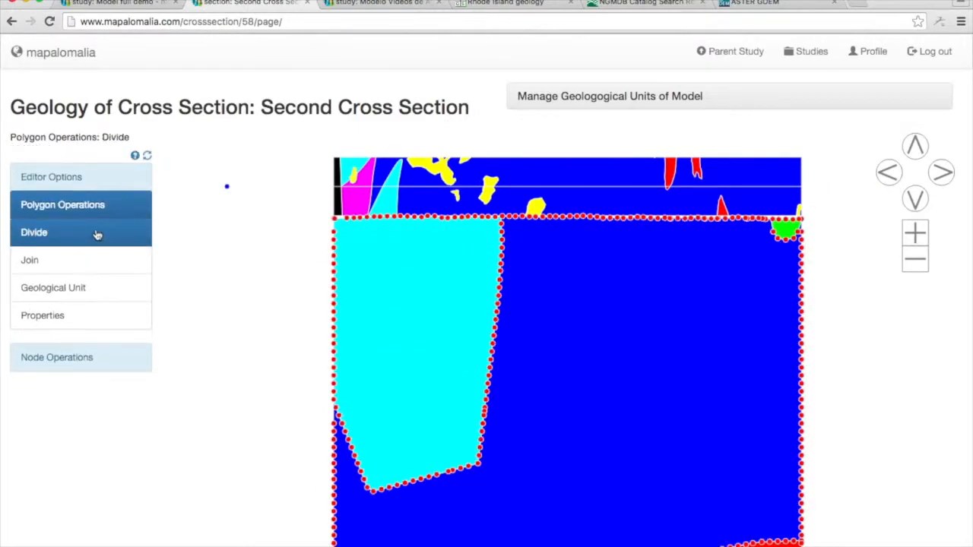
{"action": "left_click", "coordinate": [396, 218]}
{"action": "left_click", "coordinate": [396, 247]}
{"action": "left_click", "coordinate": [391, 283]}
{"action": "left_click", "coordinate": [389, 314]}
{"action": "left_click", "coordinate": [387, 345]}
{"action": "left_click", "coordinate": [374, 370]}
{"action": "left_click", "coordinate": [363, 391]}
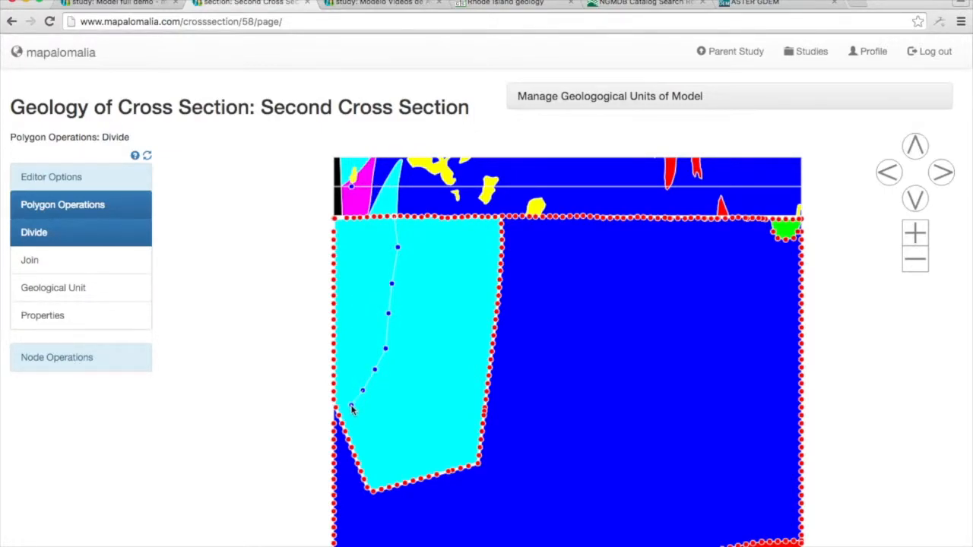
{"action": "left_click", "coordinate": [350, 406]}
{"action": "left_click", "coordinate": [335, 410]}
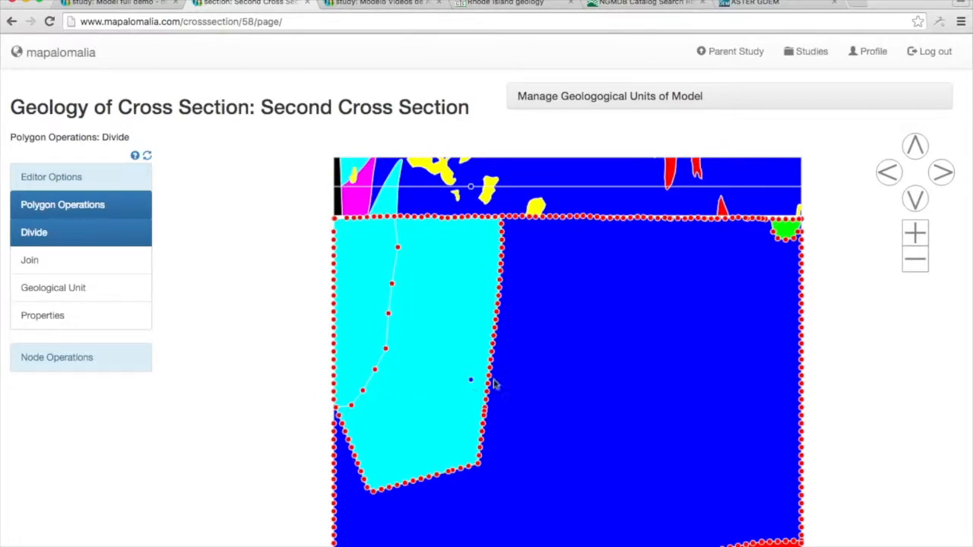
Divide off a small upper corner polygon with a short curve from the eastern edge of the quartzite outcrop to the section's western edge.
{"action": "left_click", "coordinate": [368, 221]}
{"action": "left_click", "coordinate": [357, 247]}
{"action": "left_click", "coordinate": [351, 256]}
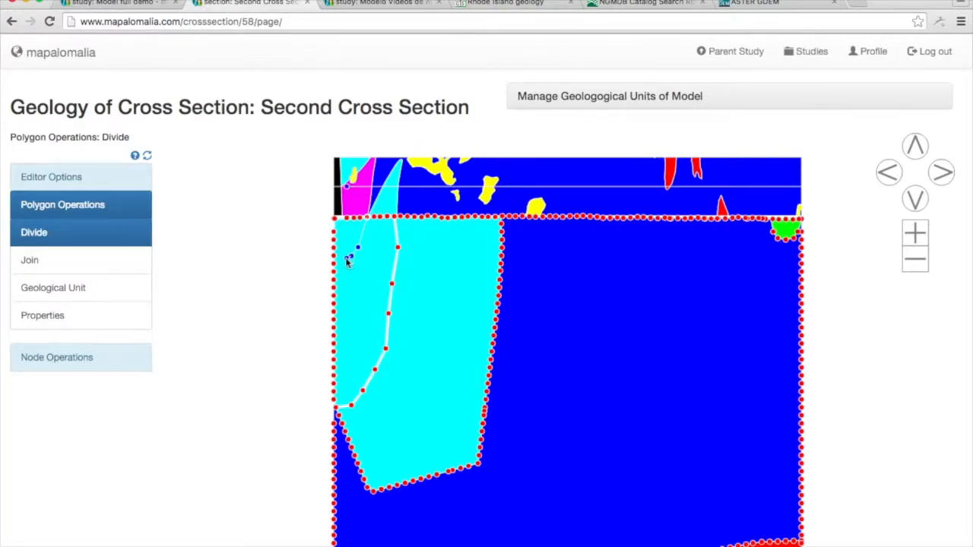
{"action": "left_click", "coordinate": [342, 260]}
{"action": "left_click", "coordinate": [334, 266]}
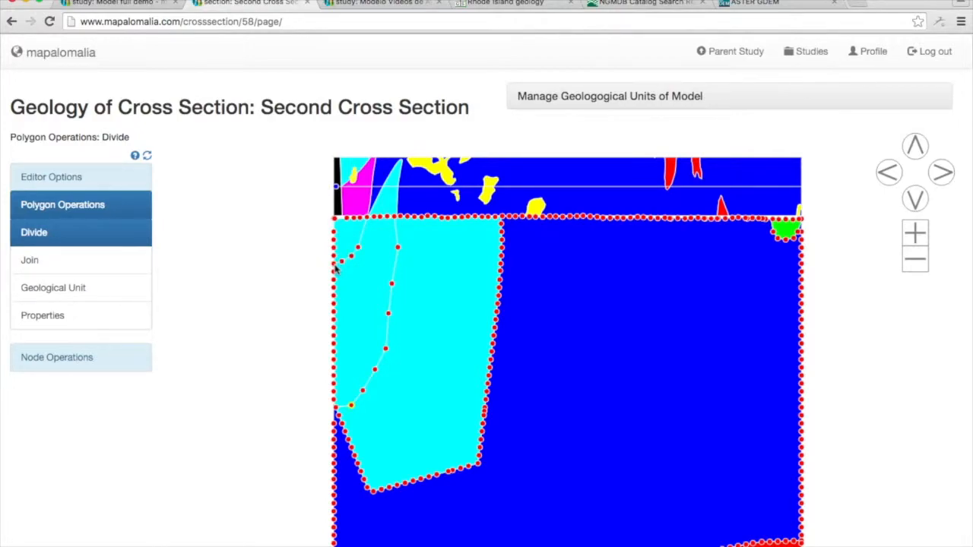
Assign quartzite to the polygon between the two new dividing lines.
{"action": "left_click", "coordinate": [105, 293]}
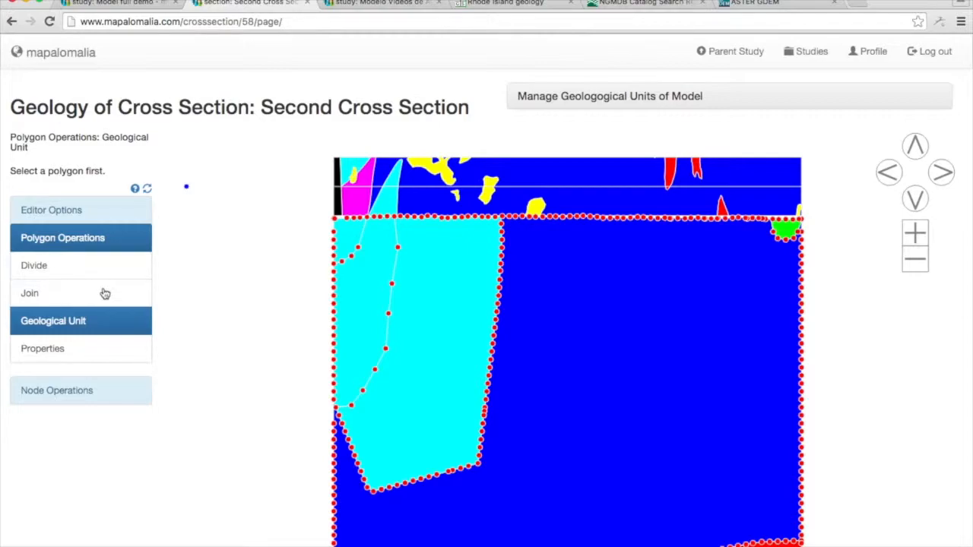
{"action": "left_click", "coordinate": [345, 294]}
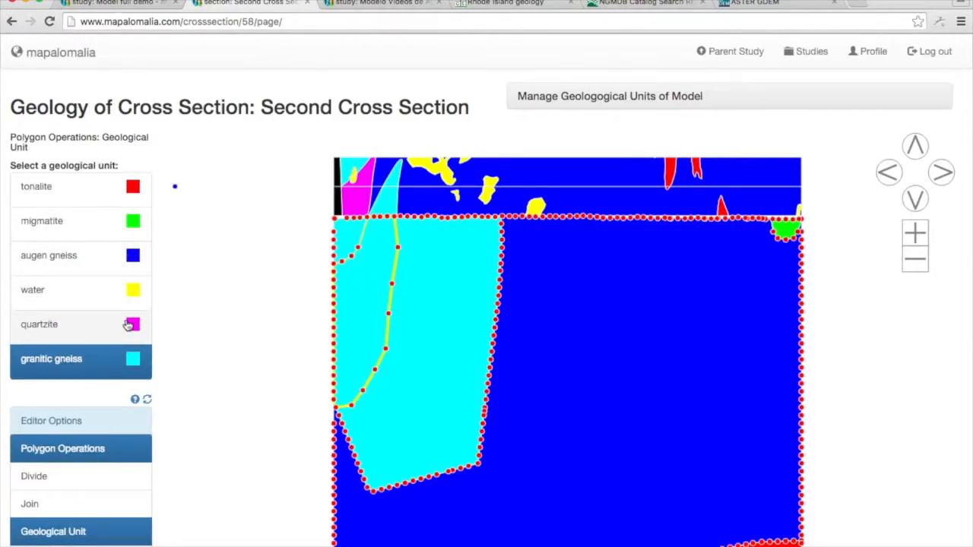
{"action": "left_click", "coordinate": [128, 325]}
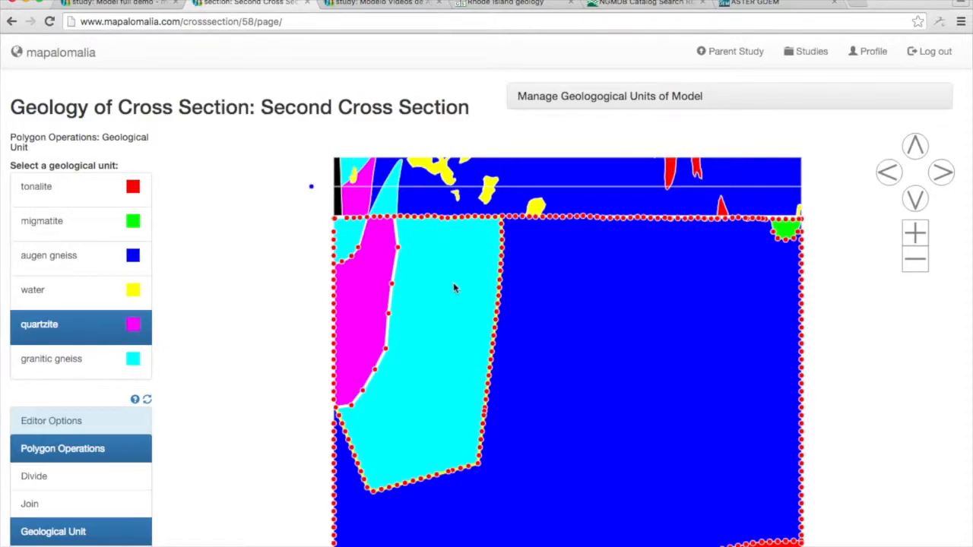
Assign quartzite to the small upper corner polygon and granitic gneiss to the polygon directly below it.
{"action": "scroll", "coordinate": [839, 290], "scroll_direction": "down", "scroll_amount": 2}
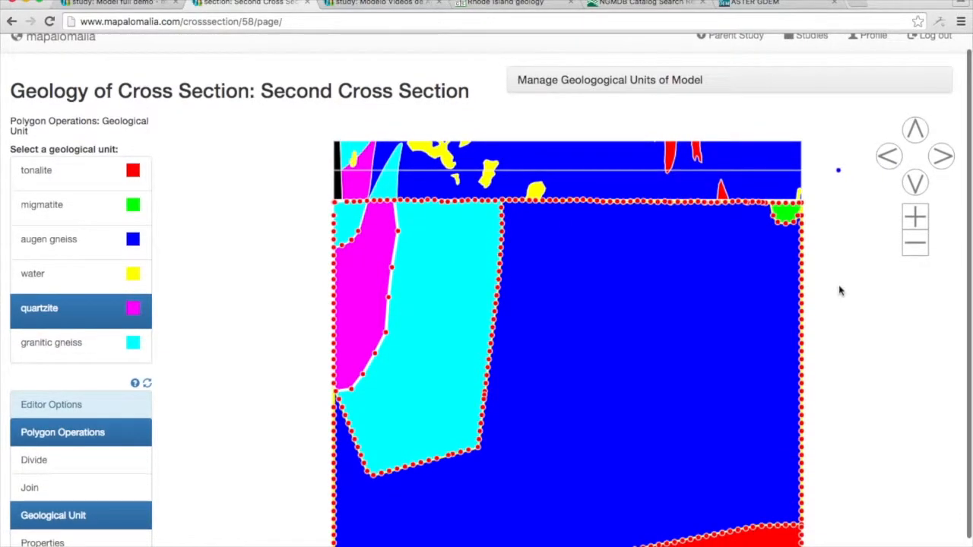
{"action": "left_click", "coordinate": [355, 226]}
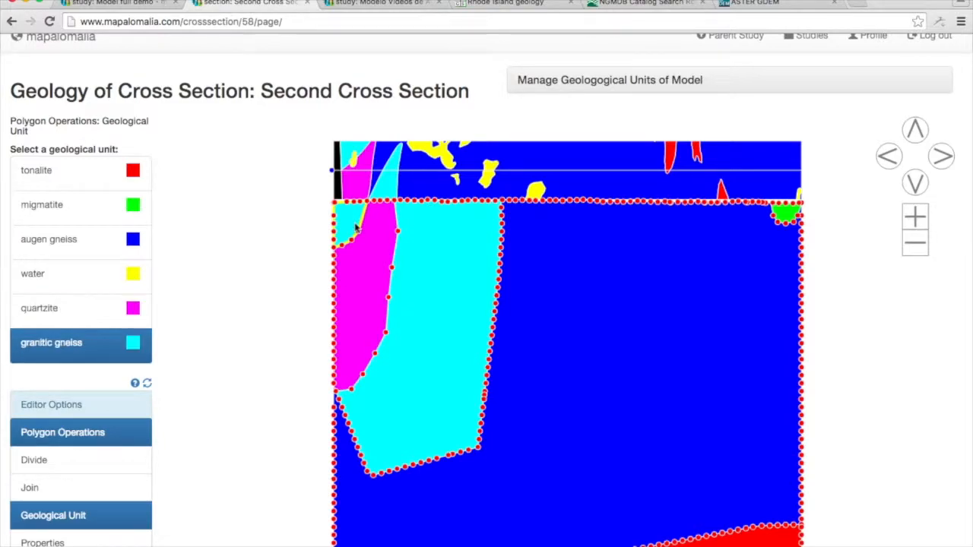
{"action": "left_click", "coordinate": [98, 308]}
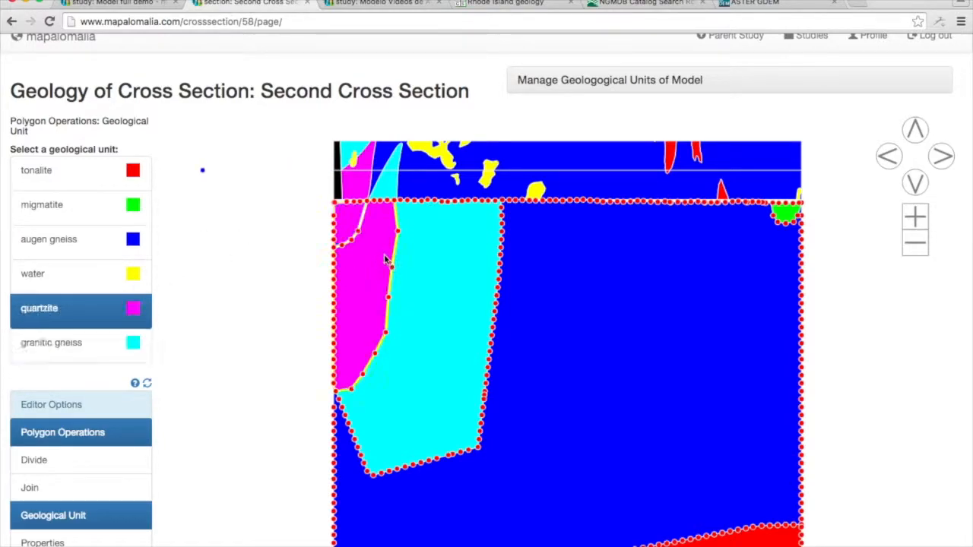
{"action": "left_click", "coordinate": [88, 359]}
Join the larger eastern granitic gneiss polygon and the small migmatite polygon near the surface to the augen gneiss.
{"action": "left_click", "coordinate": [469, 268]}
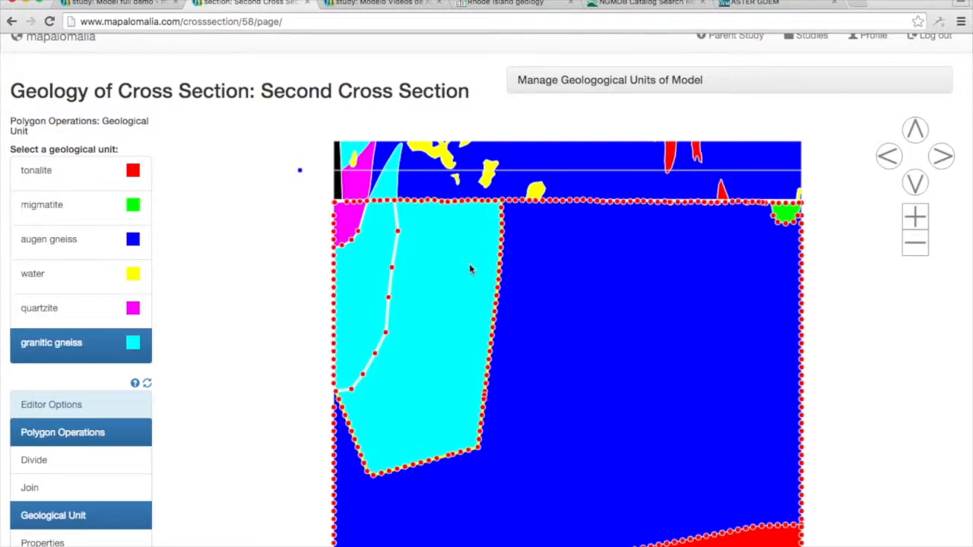
{"action": "left_click", "coordinate": [76, 488]}
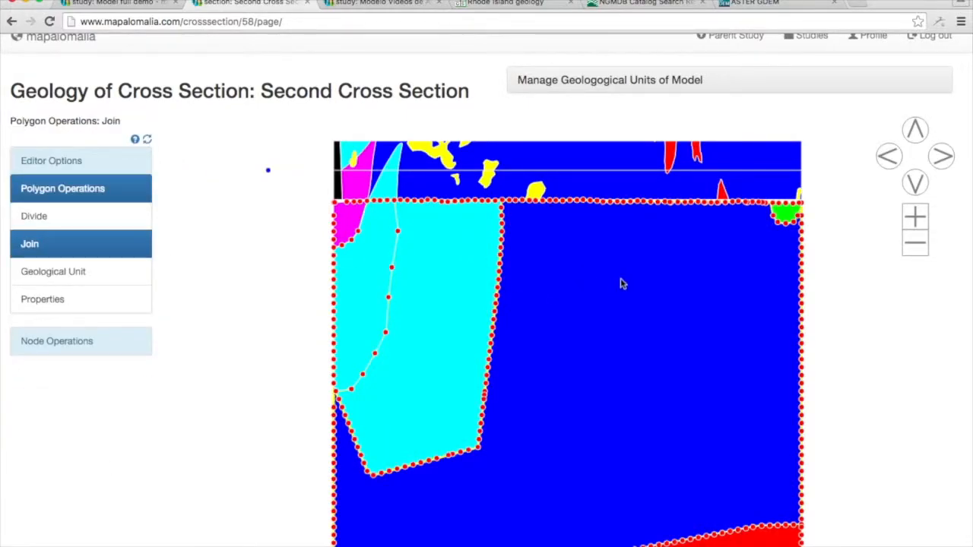
{"action": "left_click", "coordinate": [438, 282]}
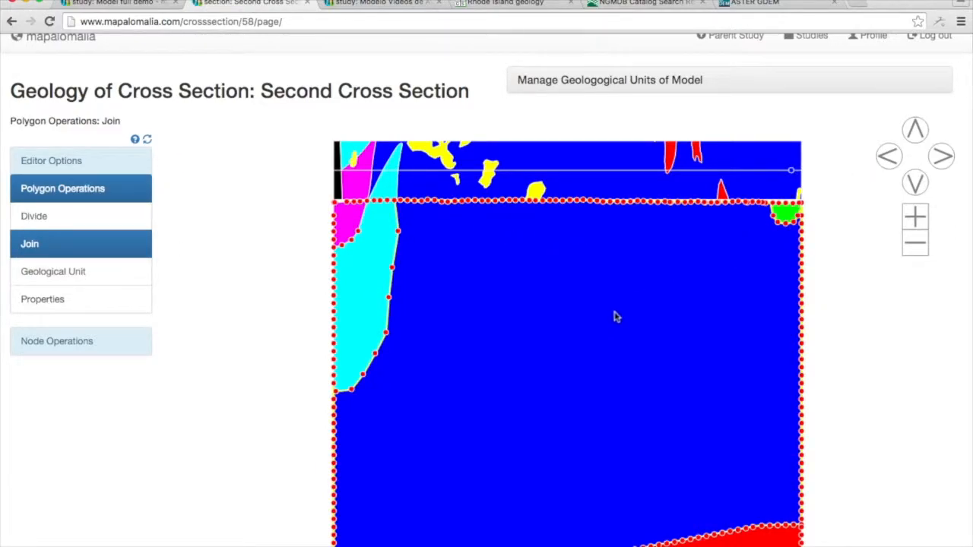
{"action": "left_click", "coordinate": [783, 216]}
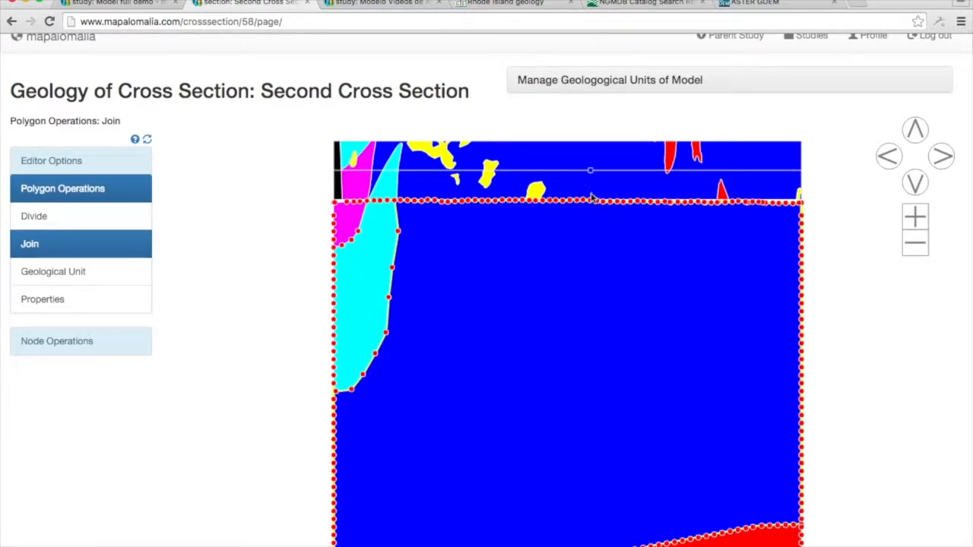
Divide a small wedge off the augen gneiss beneath the tonalite surface outcrop and assign it tonalite.
{"action": "left_click", "coordinate": [98, 222]}
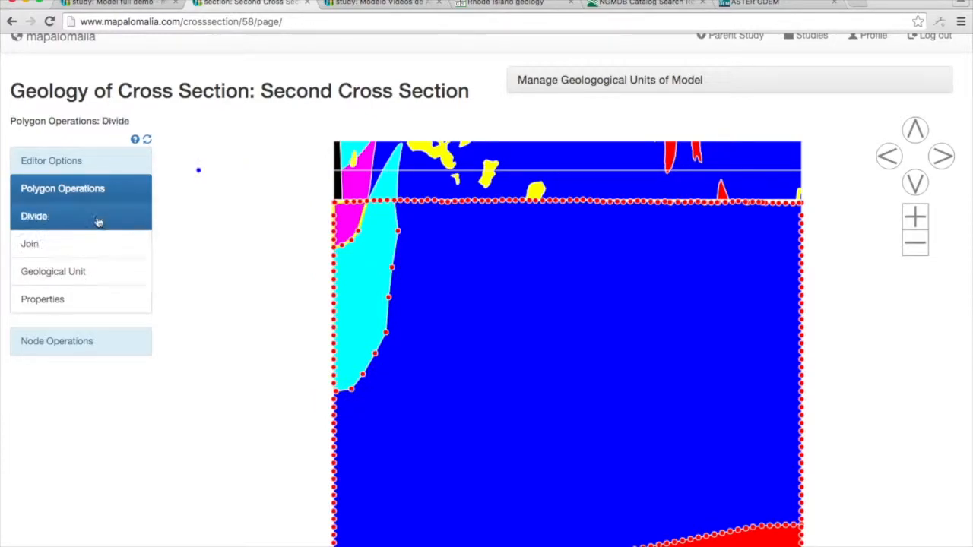
{"action": "left_click", "coordinate": [724, 222]}
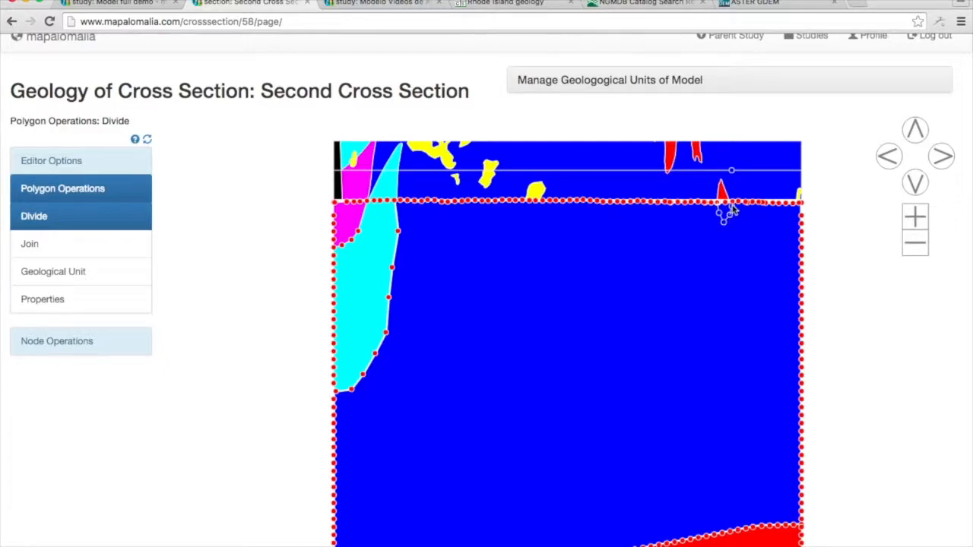
{"action": "left_click", "coordinate": [731, 204]}
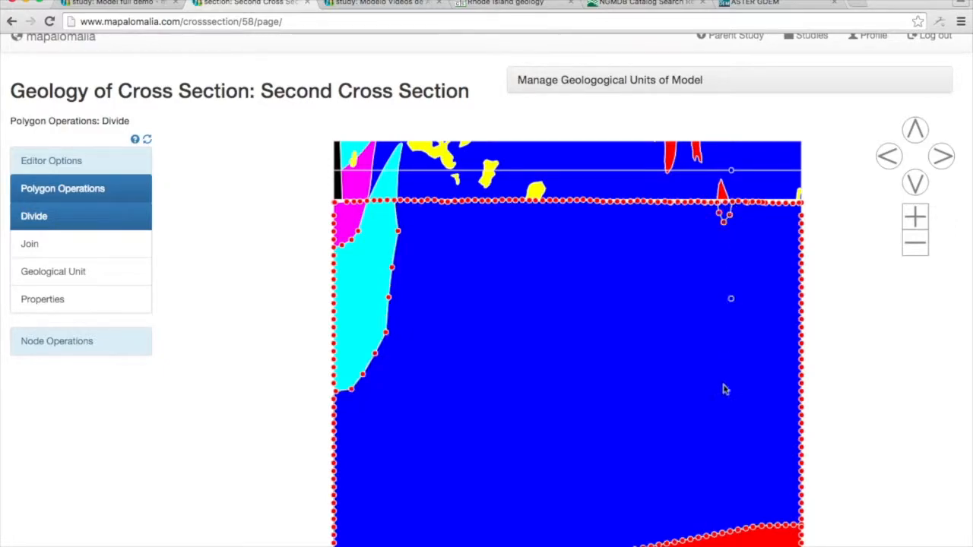
{"action": "scroll", "coordinate": [822, 356], "scroll_direction": "down", "scroll_amount": 1}
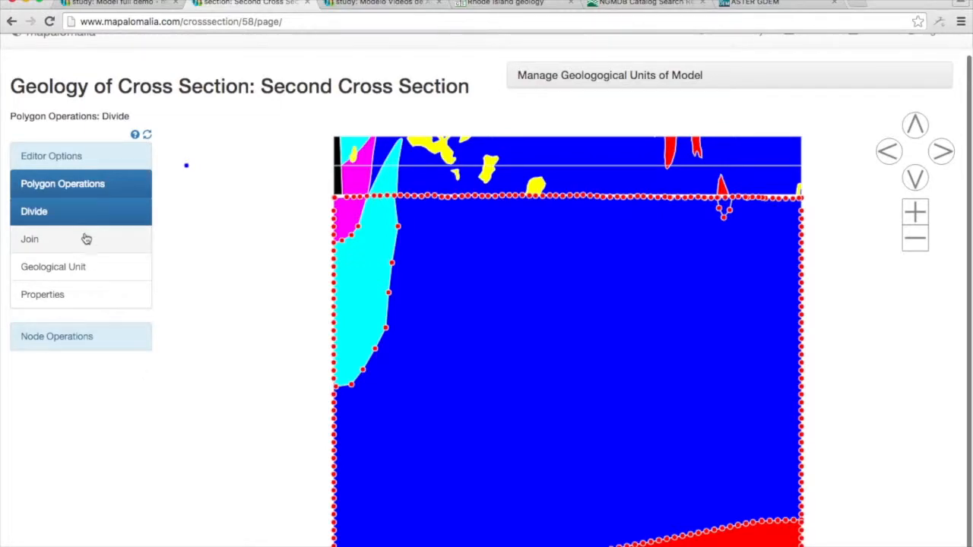
{"action": "left_click", "coordinate": [81, 270]}
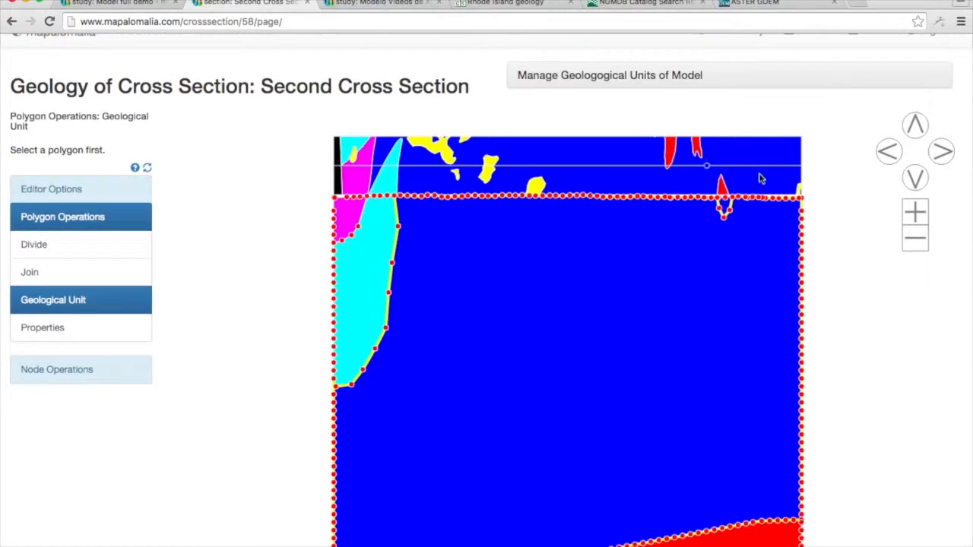
{"action": "left_click", "coordinate": [726, 212]}
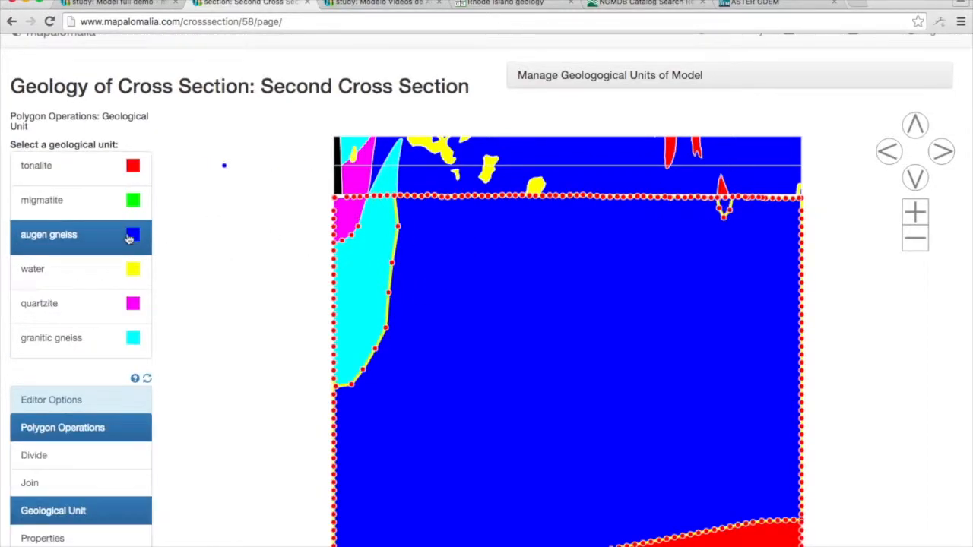
{"action": "left_click", "coordinate": [129, 176]}
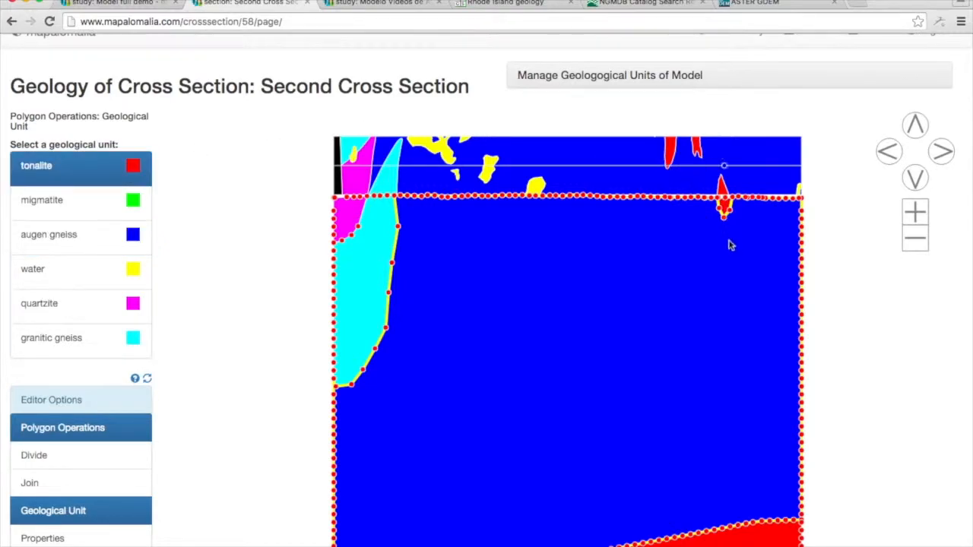
{"action": "scroll", "coordinate": [877, 271], "scroll_direction": "down", "scroll_amount": 1}
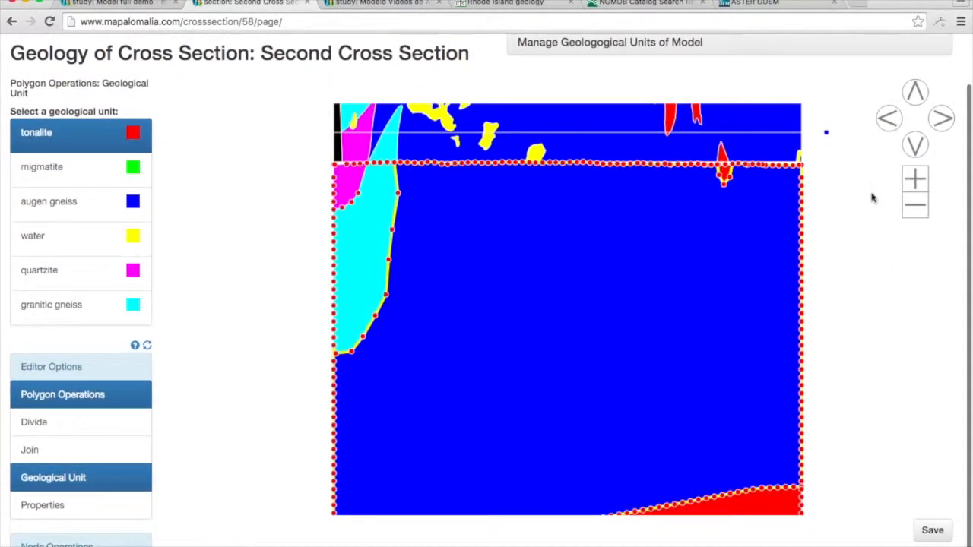
{"action": "left_click", "coordinate": [917, 146]}
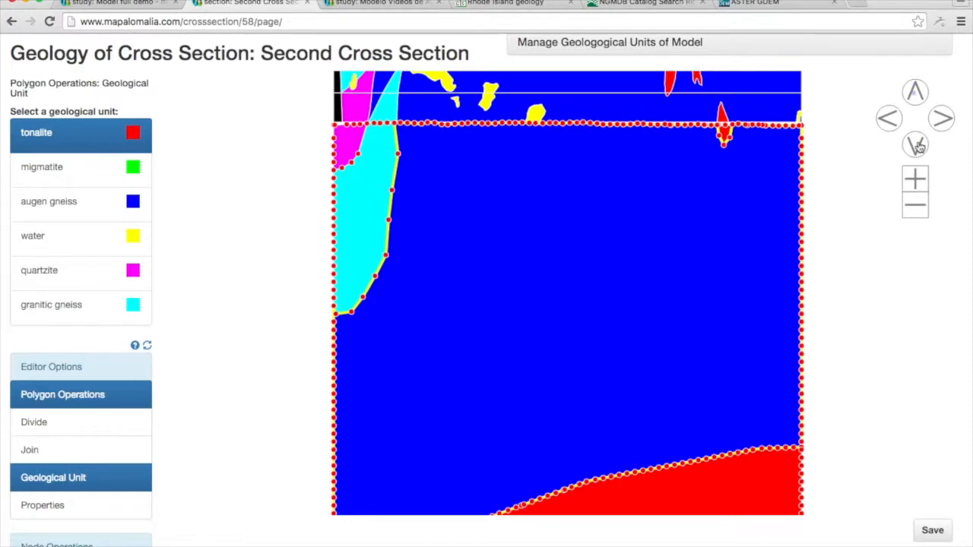
{"action": "left_click", "coordinate": [917, 146]}
{"action": "left_click", "coordinate": [917, 146]}
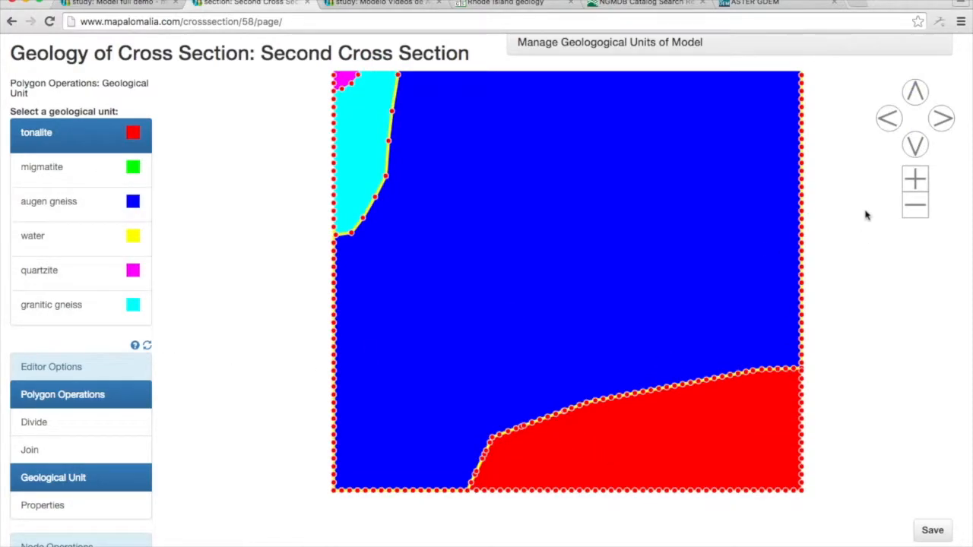
{"action": "left_click", "coordinate": [915, 96]}
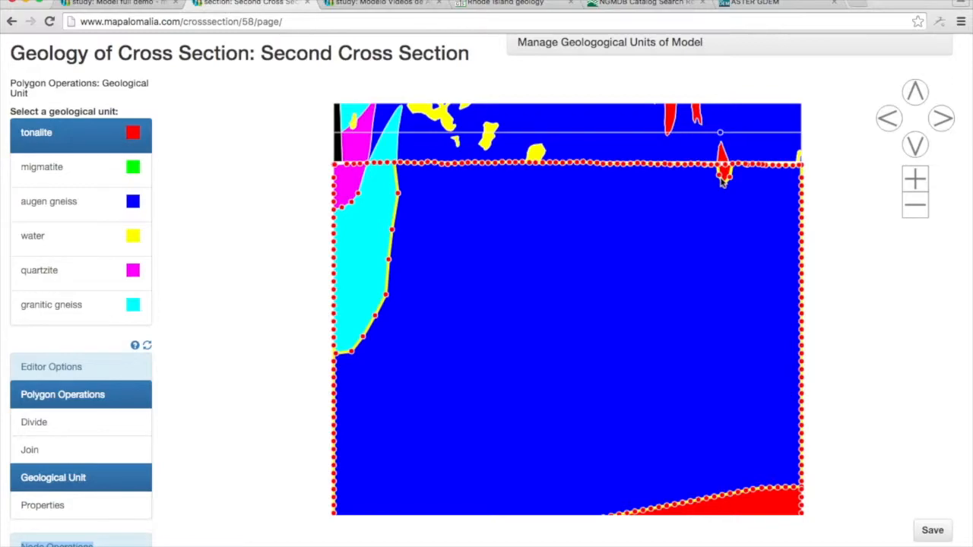
Divide a large rounded body off the augen gneiss around and below the tonalite wedge, and join it to that wedge as tonalite.
{"action": "left_click", "coordinate": [76, 424]}
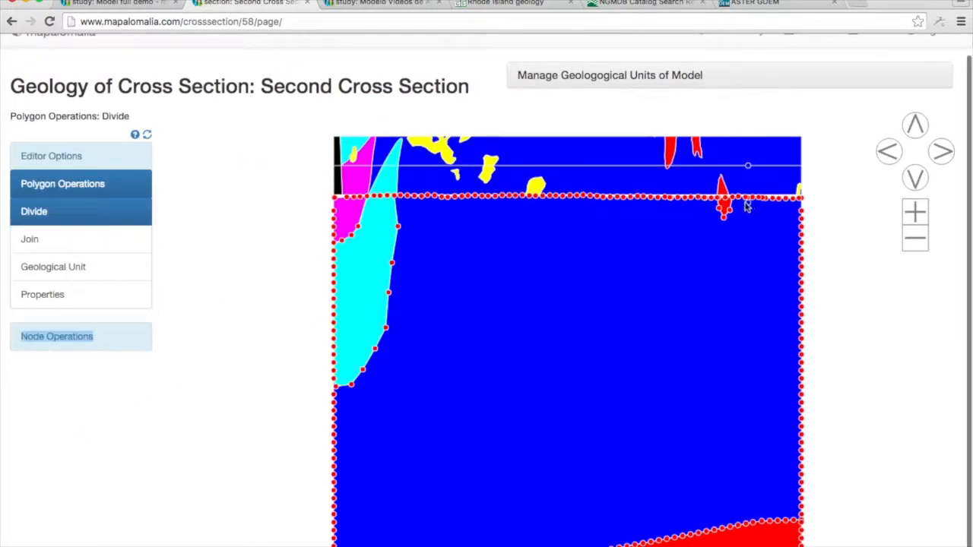
{"action": "left_click", "coordinate": [721, 214]}
{"action": "left_click", "coordinate": [691, 239]}
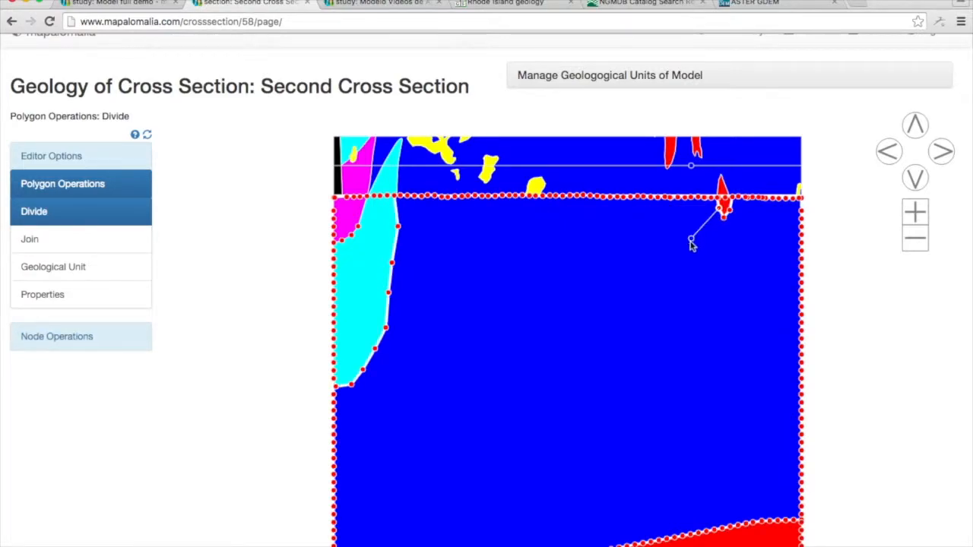
{"action": "left_click", "coordinate": [639, 288]}
{"action": "left_click", "coordinate": [632, 320]}
{"action": "left_click", "coordinate": [626, 360]}
{"action": "left_click", "coordinate": [648, 397]}
{"action": "left_click", "coordinate": [711, 433]}
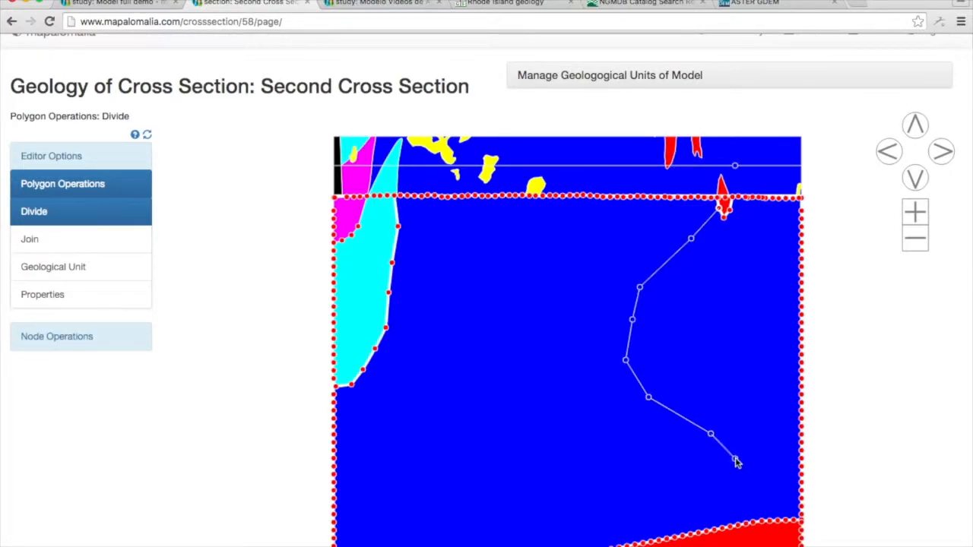
{"action": "left_click", "coordinate": [735, 459]}
{"action": "left_click", "coordinate": [775, 462]}
{"action": "left_click", "coordinate": [784, 448]}
{"action": "left_click", "coordinate": [793, 411]}
{"action": "left_click", "coordinate": [793, 365]}
{"action": "left_click", "coordinate": [786, 310]}
{"action": "left_click", "coordinate": [777, 251]}
{"action": "left_click", "coordinate": [749, 220]}
{"action": "left_click", "coordinate": [723, 213]}
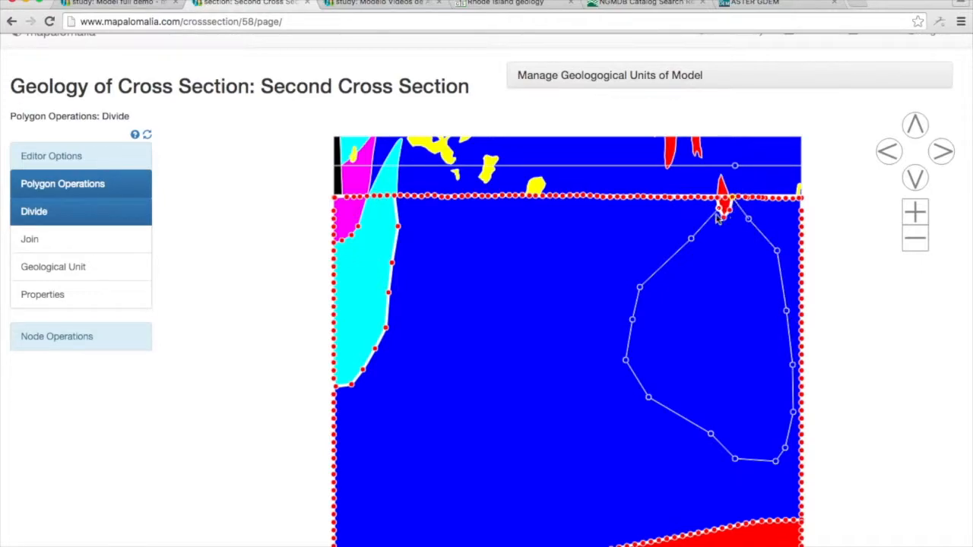
{"action": "left_click", "coordinate": [91, 240]}
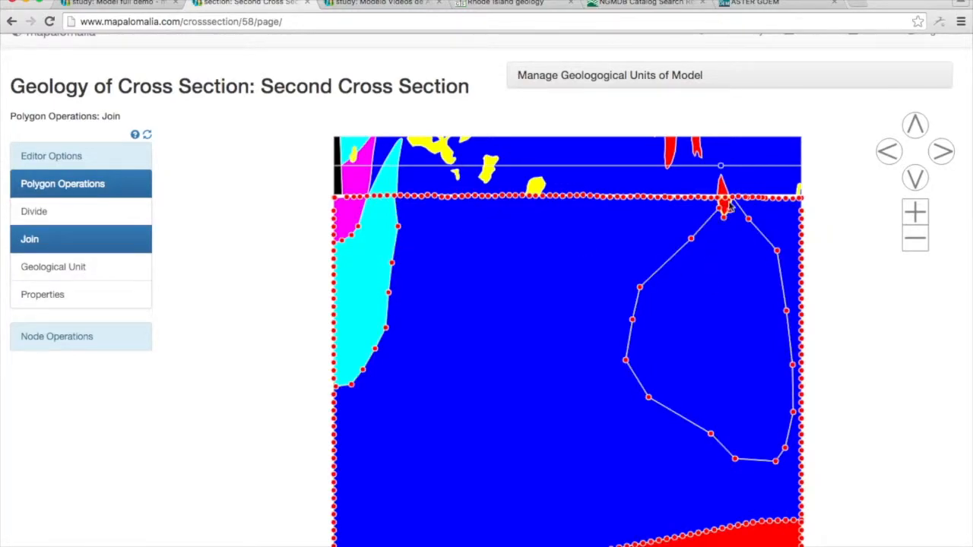
{"action": "left_click", "coordinate": [758, 269]}
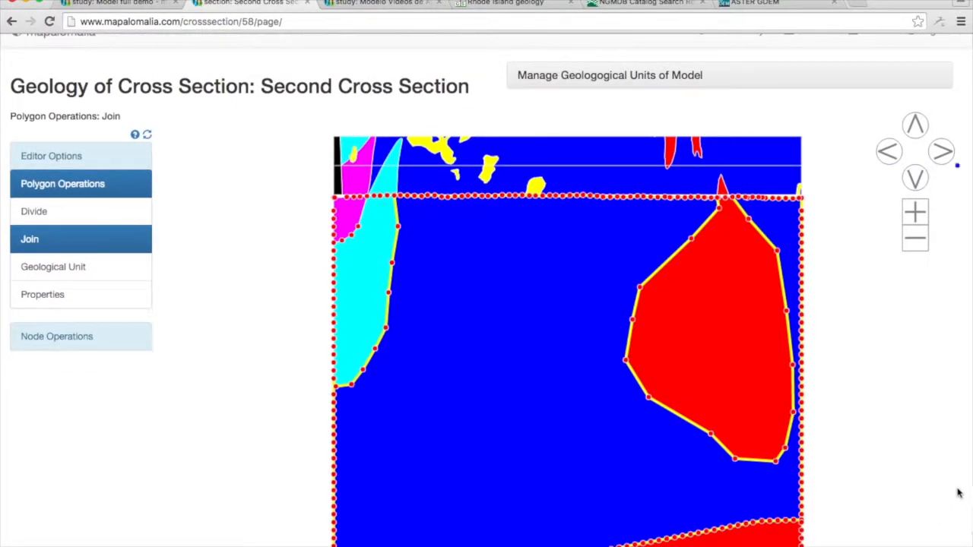
Return to the Model full demo study page and open its cross sections visualization.
{"action": "scroll", "coordinate": [928, 378], "scroll_direction": "up", "scroll_amount": 2}
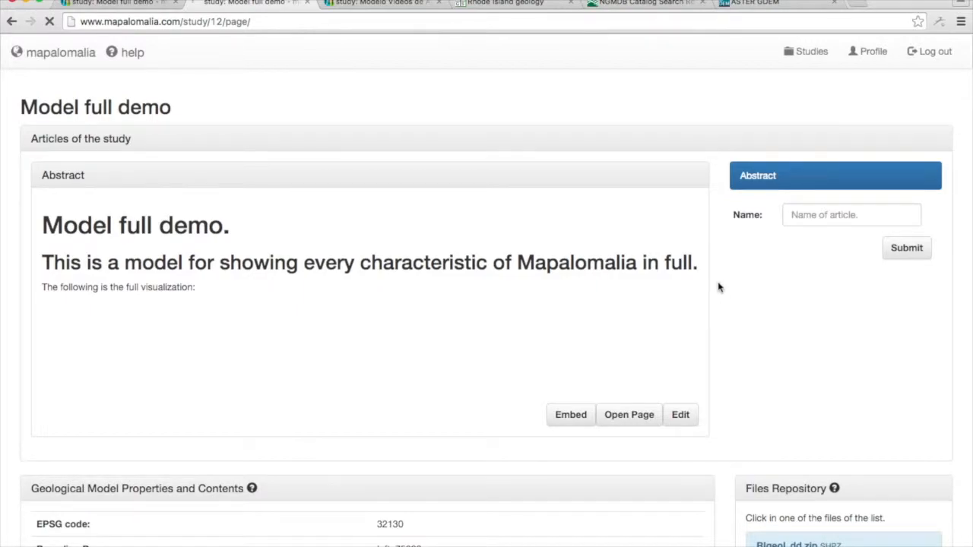
{"action": "scroll", "coordinate": [713, 309], "scroll_direction": "down", "scroll_amount": 7}
{"action": "scroll", "coordinate": [714, 304], "scroll_direction": "up", "scroll_amount": 5}
{"action": "scroll", "coordinate": [718, 286], "scroll_direction": "up", "scroll_amount": 2}
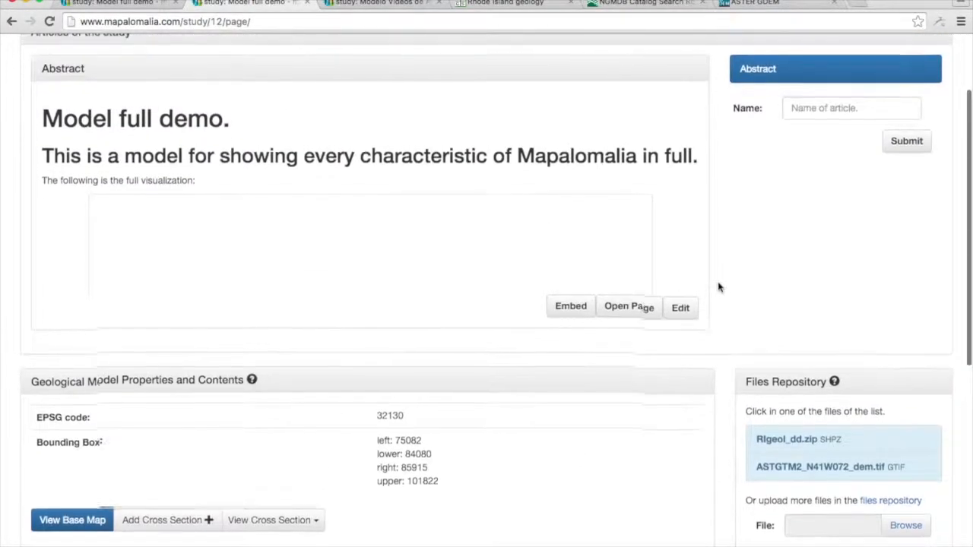
{"action": "scroll", "coordinate": [719, 285], "scroll_direction": "down", "scroll_amount": 5}
{"action": "scroll", "coordinate": [720, 282], "scroll_direction": "up", "scroll_amount": 1}
{"action": "scroll", "coordinate": [719, 281], "scroll_direction": "up", "scroll_amount": 4}
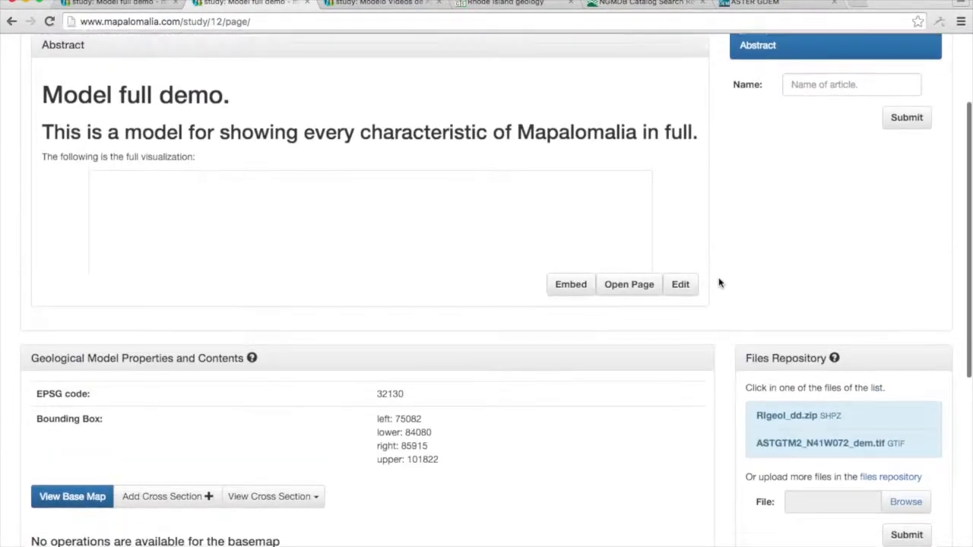
{"action": "scroll", "coordinate": [719, 283], "scroll_direction": "down", "scroll_amount": 4}
{"action": "scroll", "coordinate": [719, 283], "scroll_direction": "down", "scroll_amount": 2}
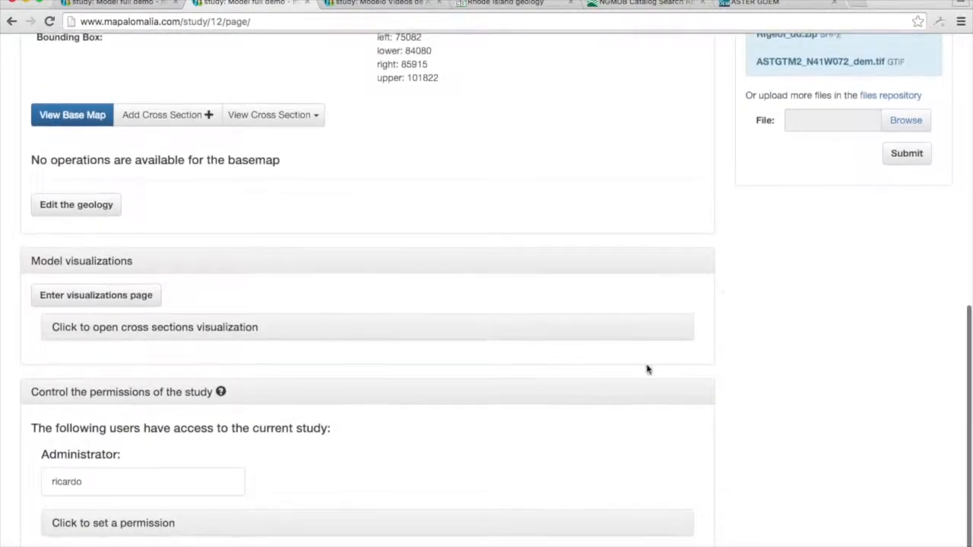
{"action": "left_click", "coordinate": [150, 335]}
{"action": "scroll", "coordinate": [727, 347], "scroll_direction": "down", "scroll_amount": 4}
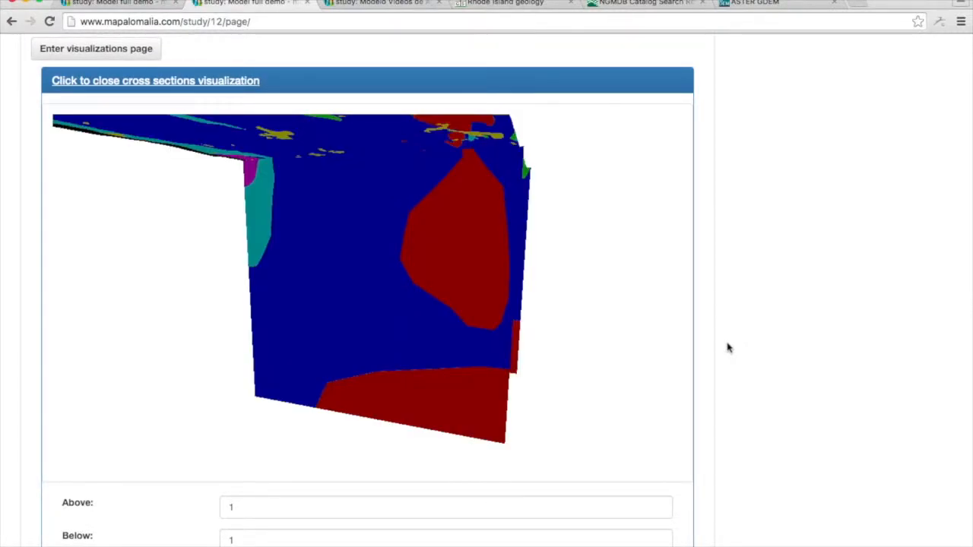
Orbit the 3D model to inspect the edited cross section and the surface geology, and close the geological unit's details.
{"action": "left_click_drag", "start_coordinate": [349, 253], "coordinate": [283, 293]}
{"action": "left_click_drag", "start_coordinate": [294, 258], "coordinate": [341, 252]}
{"action": "left_click", "coordinate": [658, 410]}
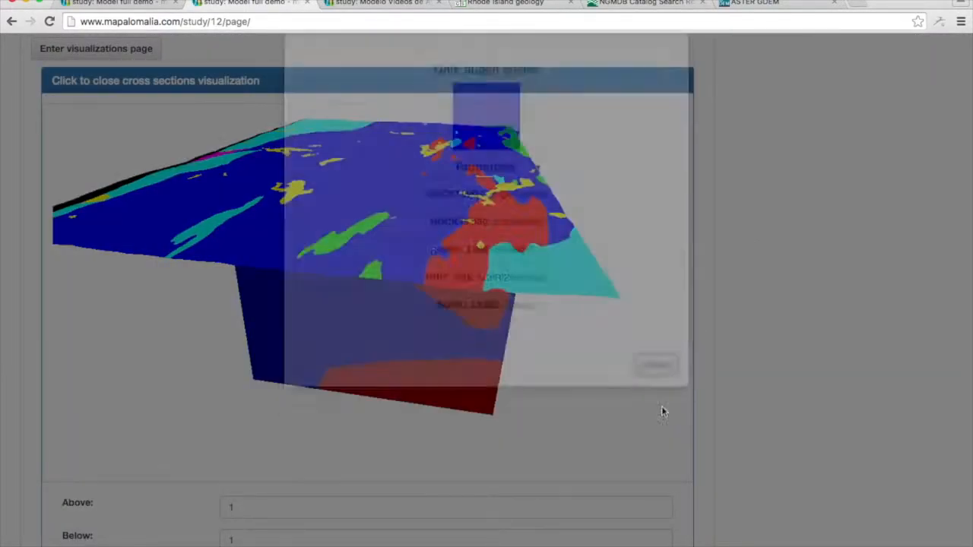
Open the form for adding a cross section to the model and collapse the cross sections visualization.
{"action": "scroll", "coordinate": [765, 346], "scroll_direction": "down", "scroll_amount": 3}
{"action": "scroll", "coordinate": [764, 347], "scroll_direction": "up", "scroll_amount": 8}
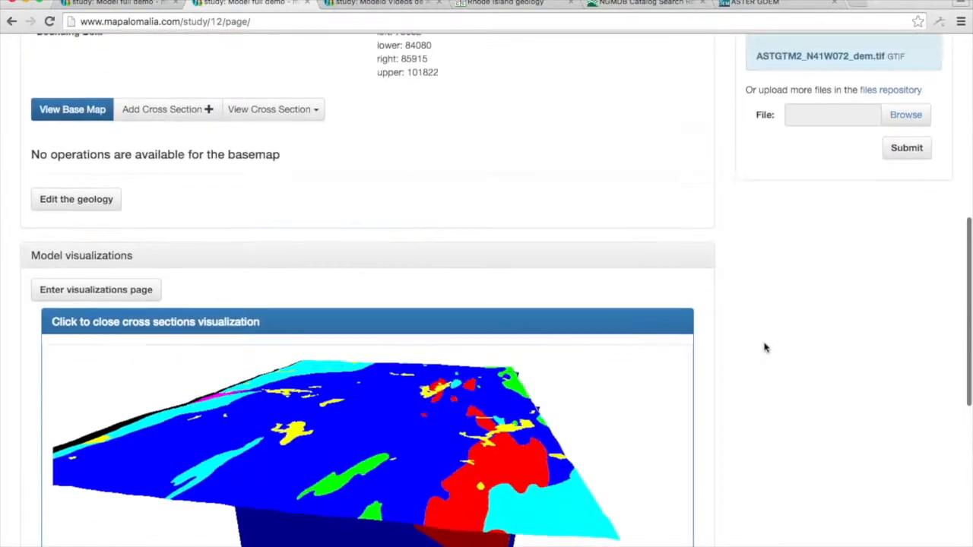
{"action": "scroll", "coordinate": [765, 347], "scroll_direction": "up", "scroll_amount": 1}
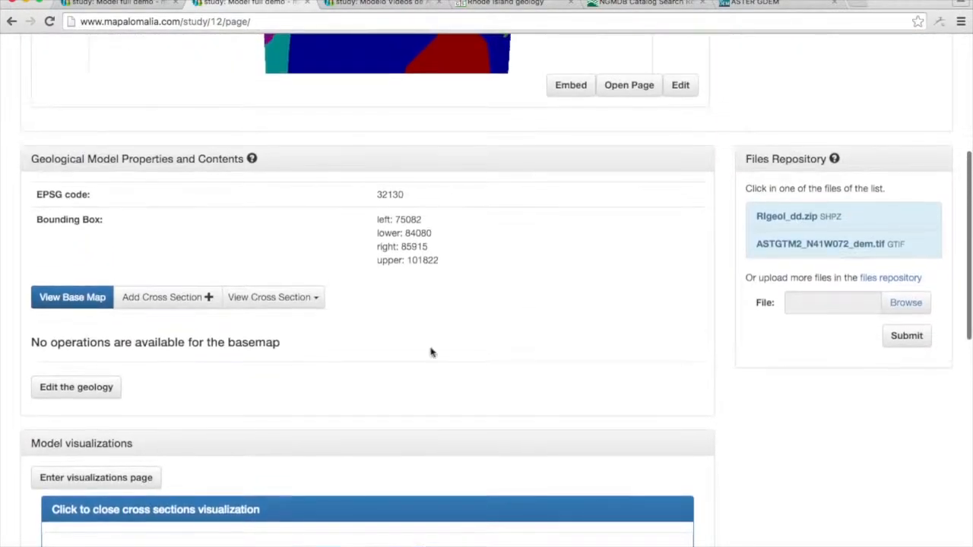
{"action": "left_click", "coordinate": [190, 307]}
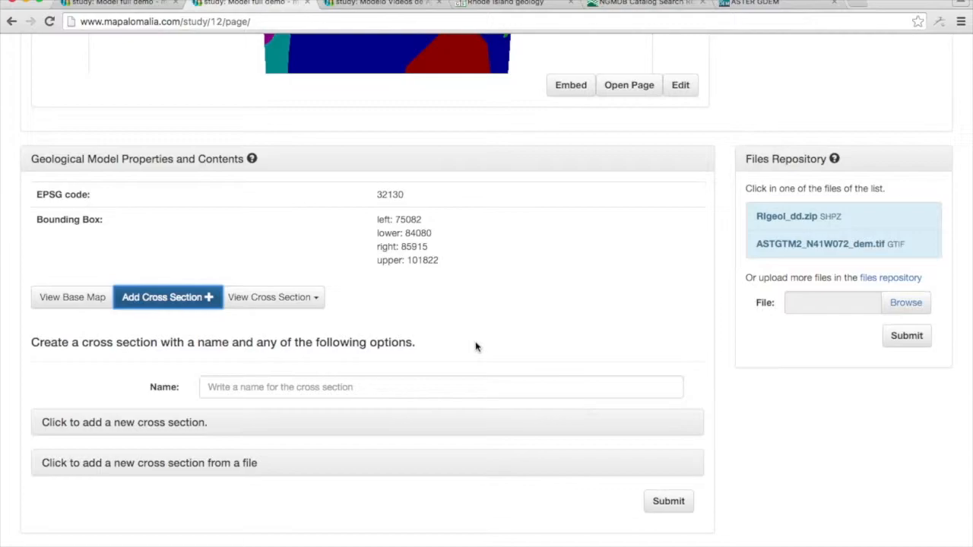
{"action": "scroll", "coordinate": [742, 413], "scroll_direction": "down", "scroll_amount": 2}
{"action": "scroll", "coordinate": [743, 411], "scroll_direction": "down", "scroll_amount": 3}
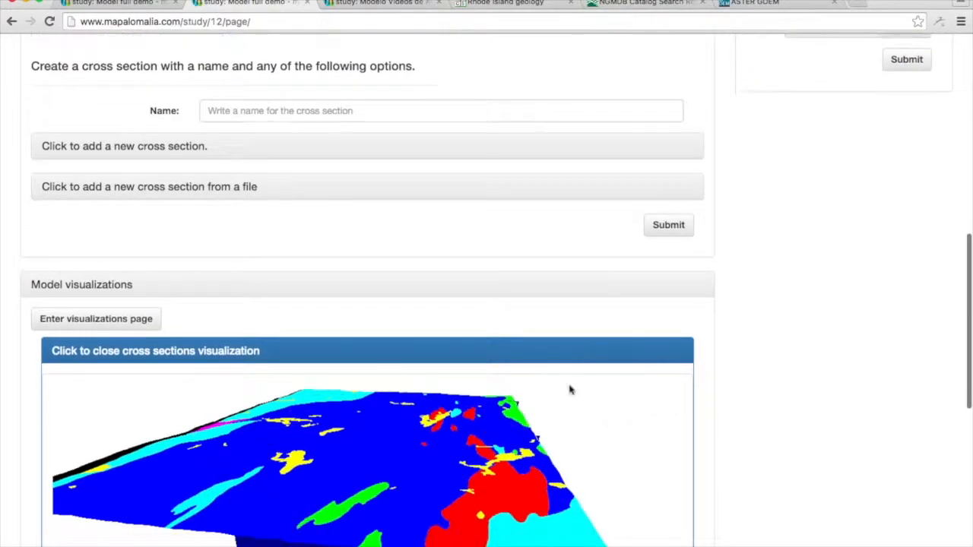
{"action": "left_click", "coordinate": [193, 351]}
Place a new cross section's surface line midway between the two existing lines, from 75106.875, 96270.6015625 to 85842.6171875, 96270.6015625.
{"action": "scroll", "coordinate": [742, 351], "scroll_direction": "up", "scroll_amount": 7}
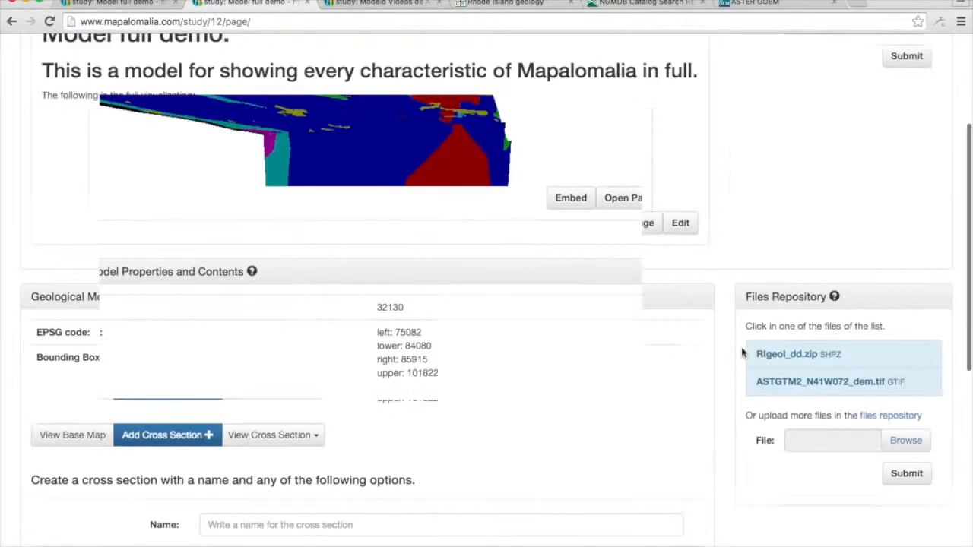
{"action": "scroll", "coordinate": [743, 352], "scroll_direction": "down", "scroll_amount": 2}
{"action": "scroll", "coordinate": [743, 352], "scroll_direction": "down", "scroll_amount": 3}
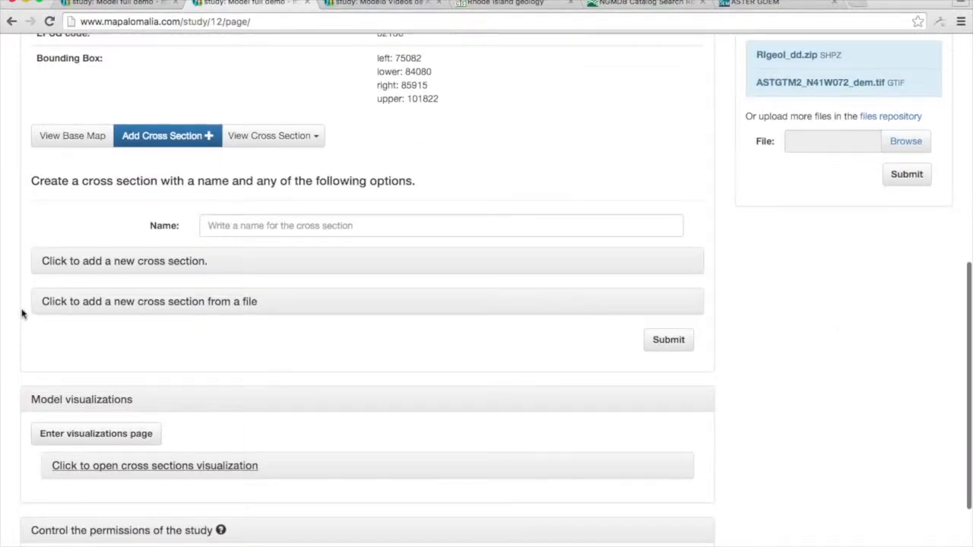
{"action": "left_click", "coordinate": [122, 262]}
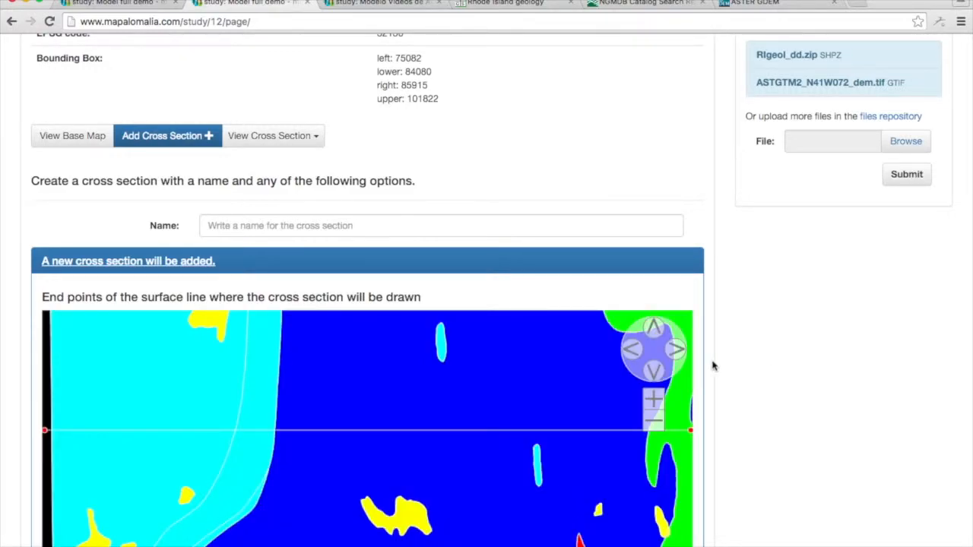
{"action": "scroll", "coordinate": [712, 365], "scroll_direction": "down", "scroll_amount": 5}
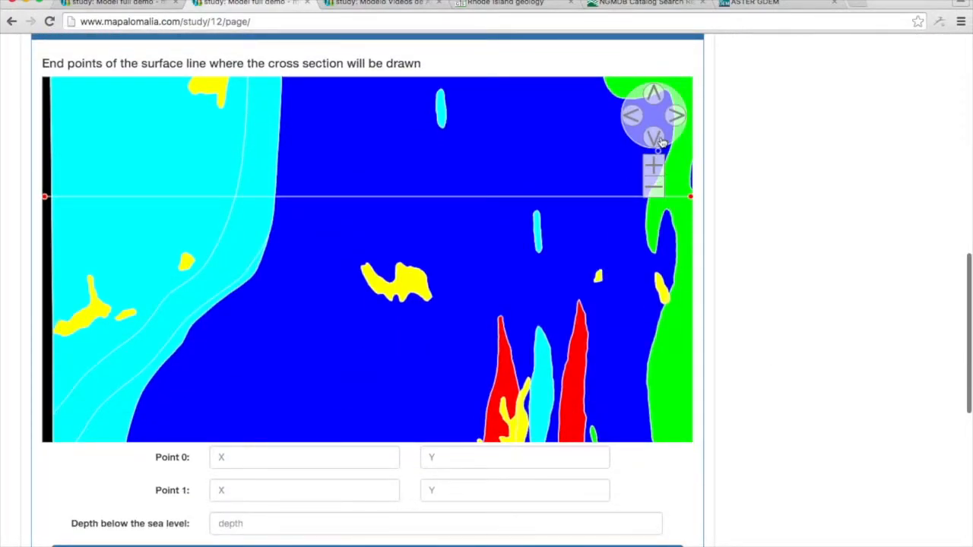
{"action": "left_click", "coordinate": [653, 187]}
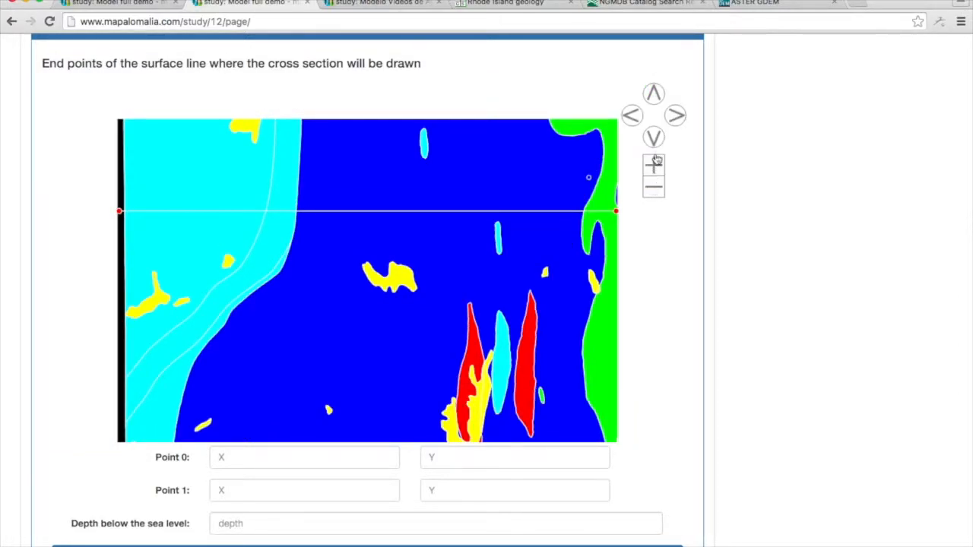
{"action": "left_click", "coordinate": [656, 190]}
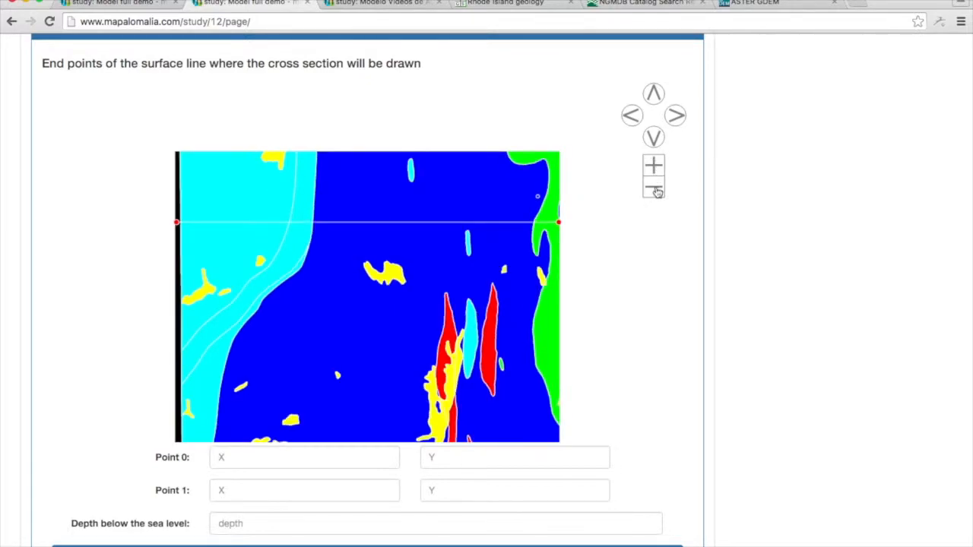
{"action": "left_click", "coordinate": [653, 138]}
{"action": "left_click", "coordinate": [654, 140]}
{"action": "left_click", "coordinate": [655, 141]}
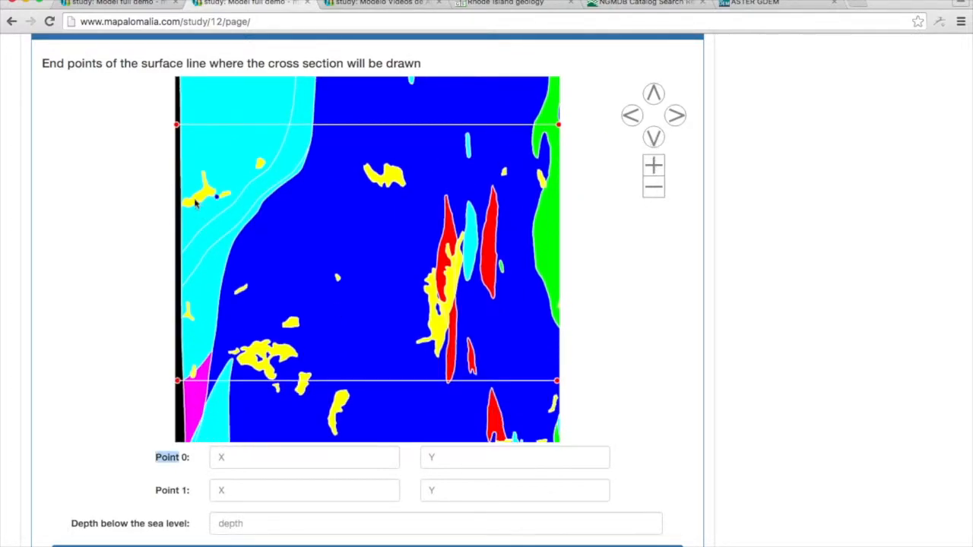
{"action": "left_click", "coordinate": [175, 252]}
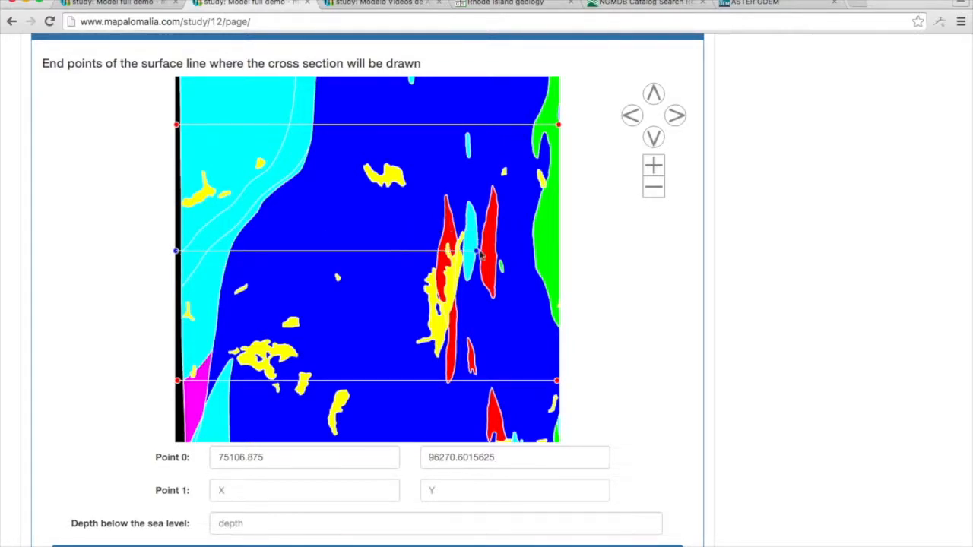
{"action": "left_click", "coordinate": [558, 253]}
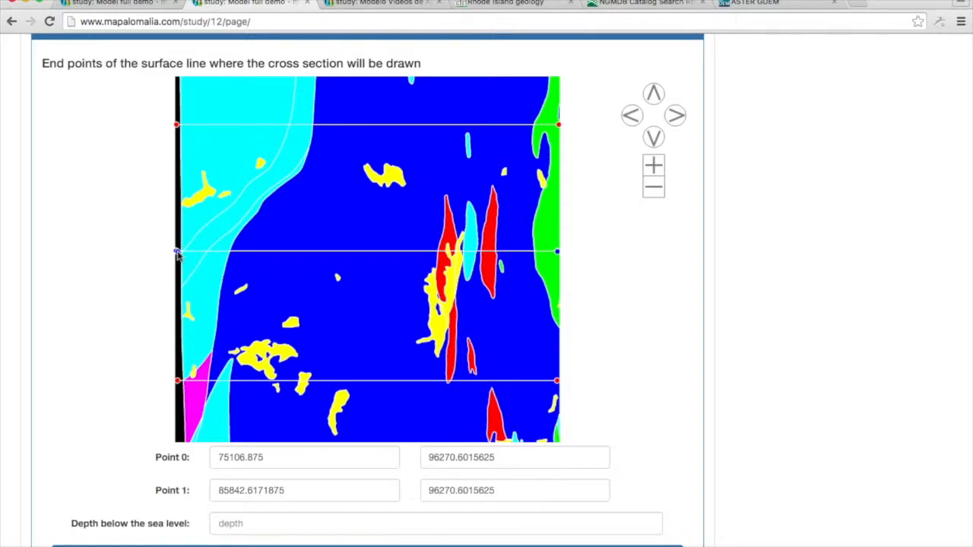
Adjust the new cross section's surface line to run from 75163.8828125, 96251.609375 to 85842.6171875, 96251.609375 and set its depth to 10000.
{"action": "left_click", "coordinate": [177, 255]}
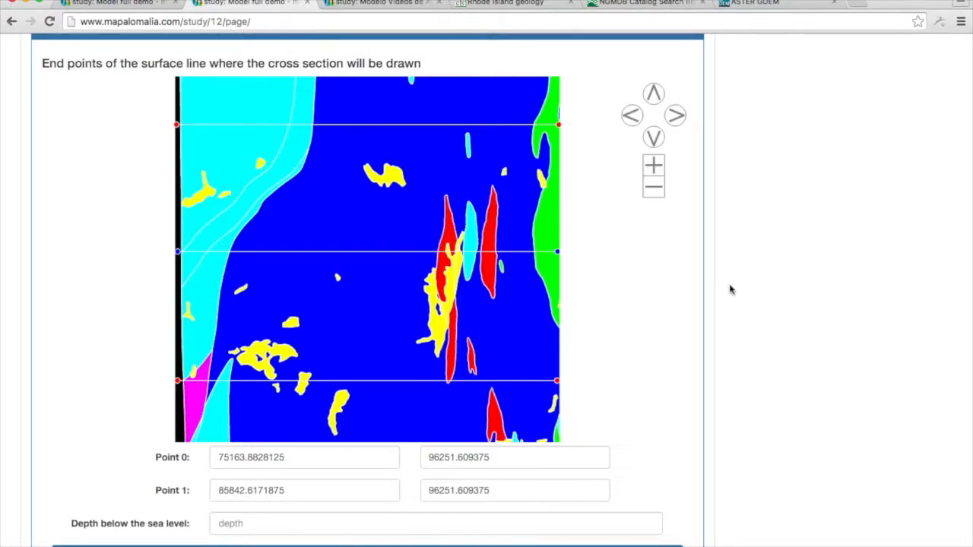
{"action": "scroll", "coordinate": [729, 287], "scroll_direction": "down", "scroll_amount": 5}
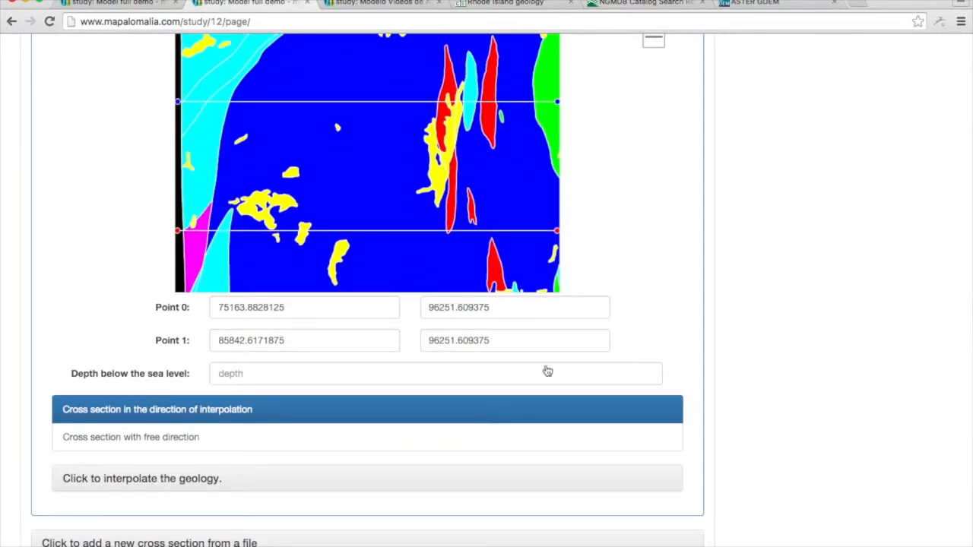
{"action": "left_click", "coordinate": [350, 377]}
{"action": "type", "text": "10000"}
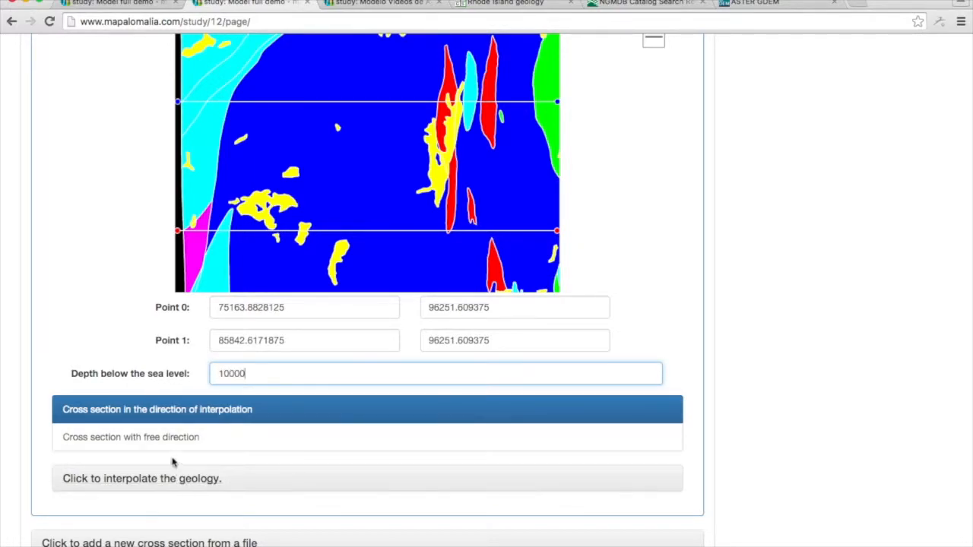
Choose to interpolate the new cross section's geology, with the cross sections to interpolate selected automatically.
{"action": "left_click", "coordinate": [180, 489]}
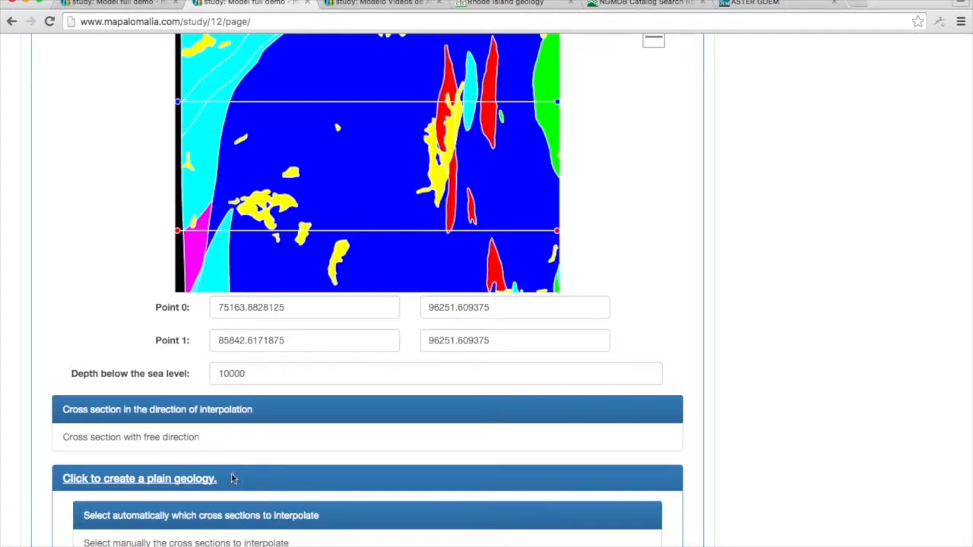
{"action": "scroll", "coordinate": [784, 479], "scroll_direction": "down", "scroll_amount": 3}
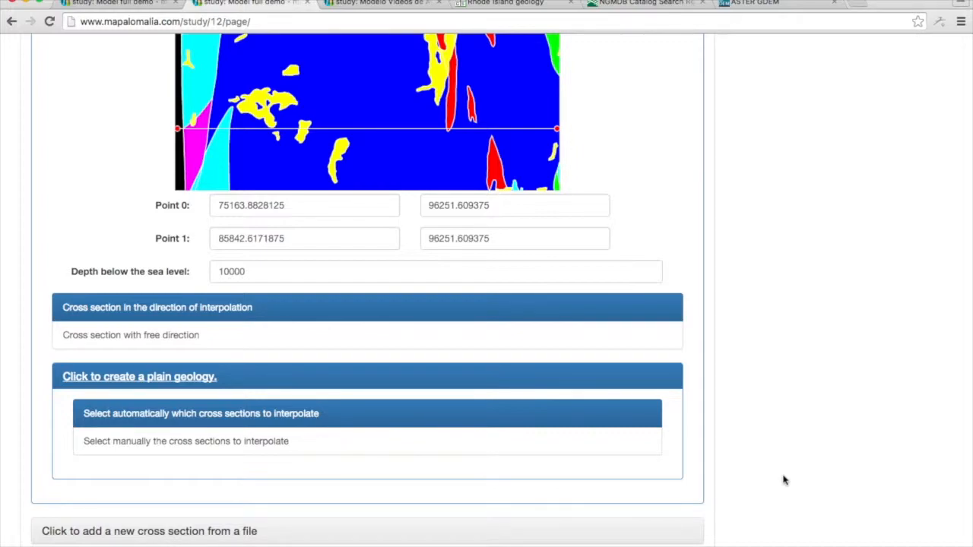
{"action": "scroll", "coordinate": [783, 479], "scroll_direction": "up", "scroll_amount": 3}
{"action": "scroll", "coordinate": [783, 479], "scroll_direction": "down", "scroll_amount": 4}
{"action": "scroll", "coordinate": [784, 480], "scroll_direction": "up", "scroll_amount": 10}
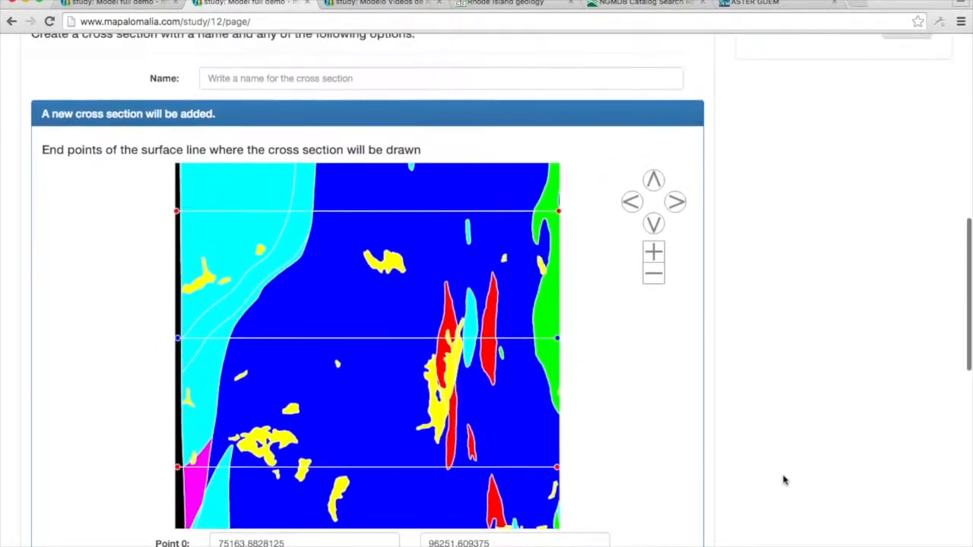
Name the new cross section "Middle cross section" and submit it to the model.
{"action": "scroll", "coordinate": [784, 479], "scroll_direction": "up", "scroll_amount": 3}
{"action": "left_click", "coordinate": [460, 219]}
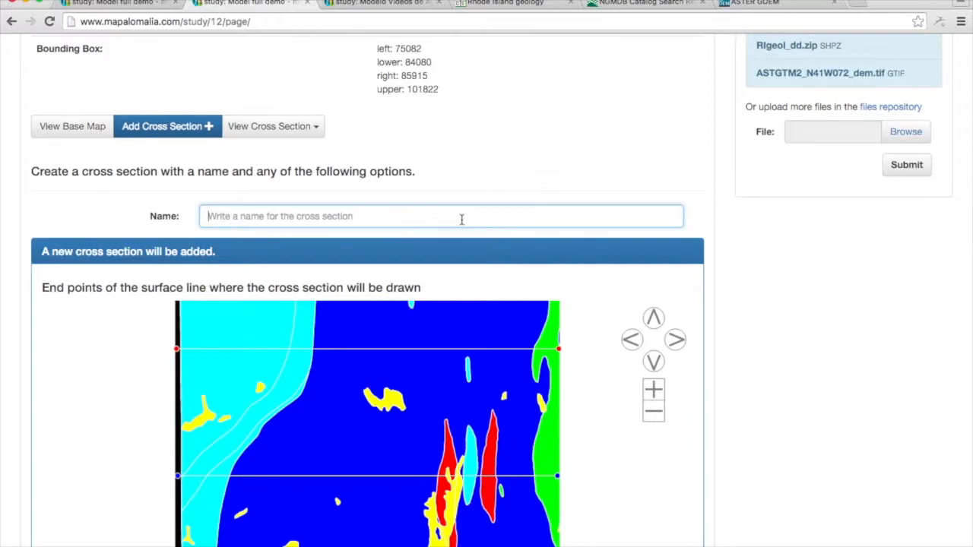
{"action": "type", "text": "Middle cross section"}
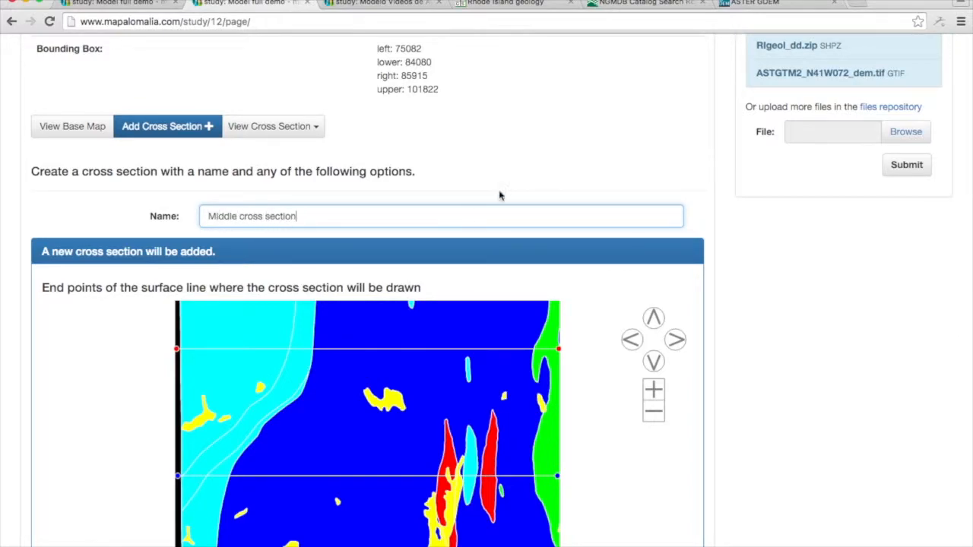
{"action": "scroll", "coordinate": [721, 273], "scroll_direction": "down", "scroll_amount": 12}
{"action": "left_click", "coordinate": [662, 430]}
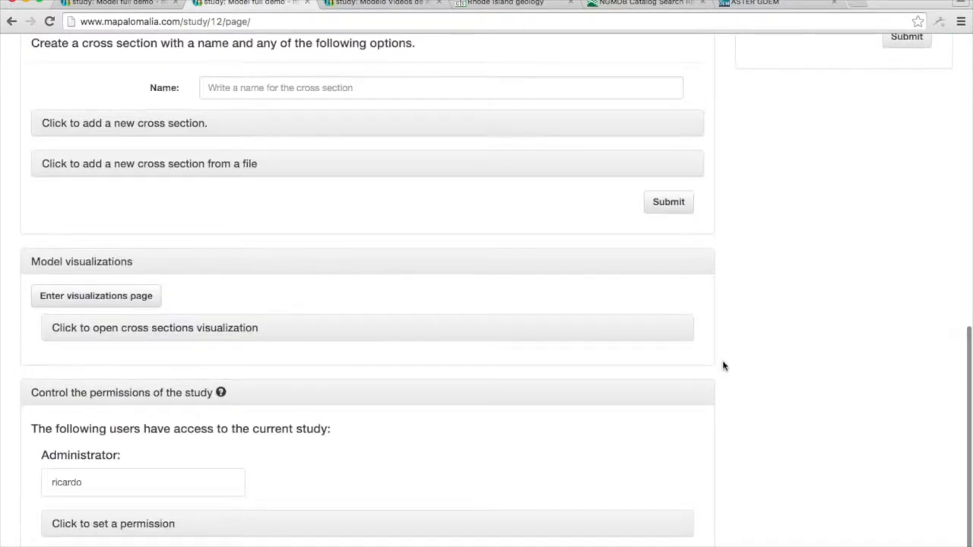
Open the geology of Middle cross section in the editor and examine the whole interpolated section.
{"action": "scroll", "coordinate": [723, 367], "scroll_direction": "up", "scroll_amount": 5}
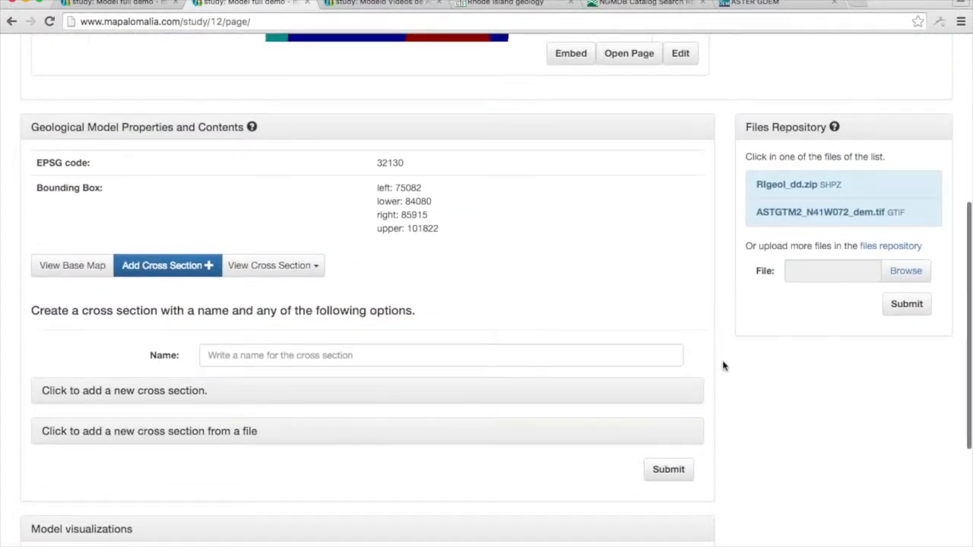
{"action": "left_click", "coordinate": [244, 270]}
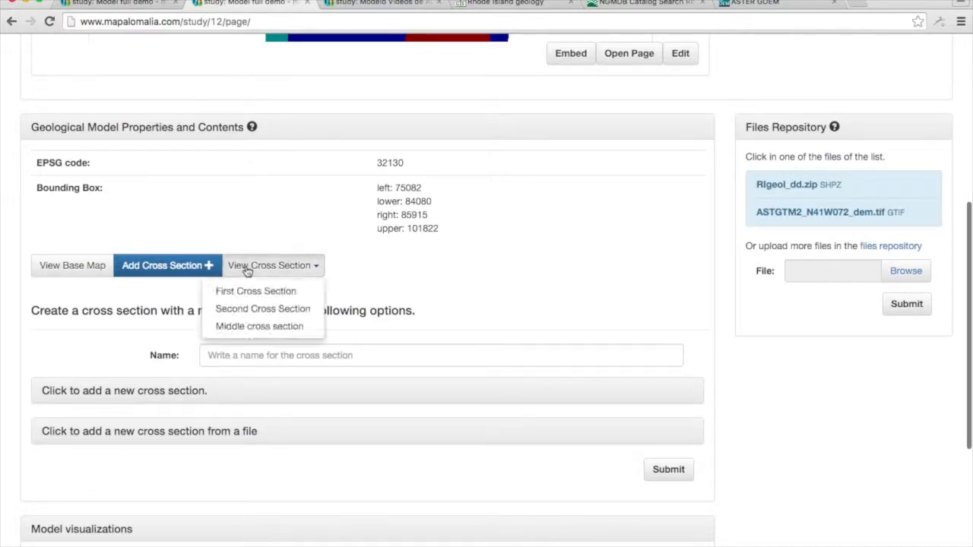
{"action": "left_click", "coordinate": [259, 326]}
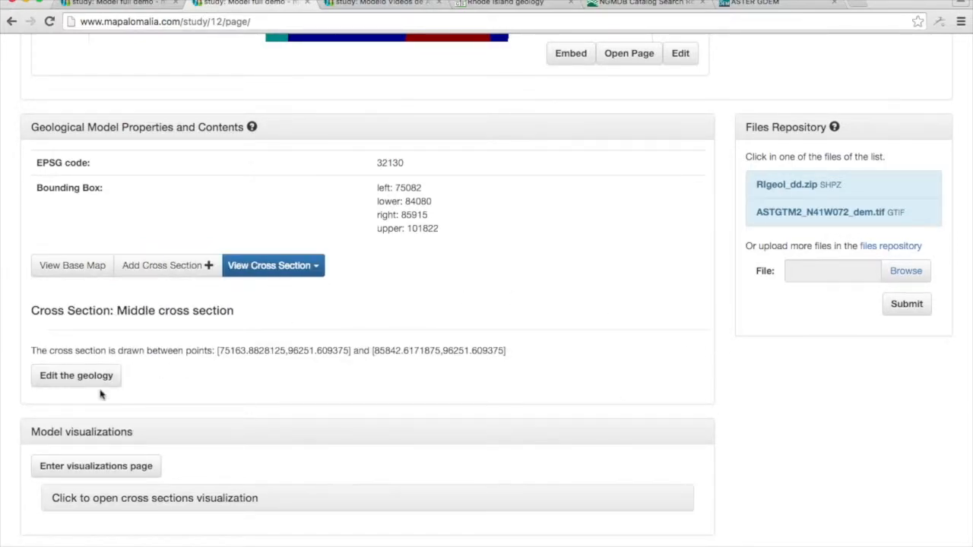
{"action": "left_click", "coordinate": [261, 271]}
{"action": "left_click", "coordinate": [261, 271]}
{"action": "left_click", "coordinate": [95, 378]}
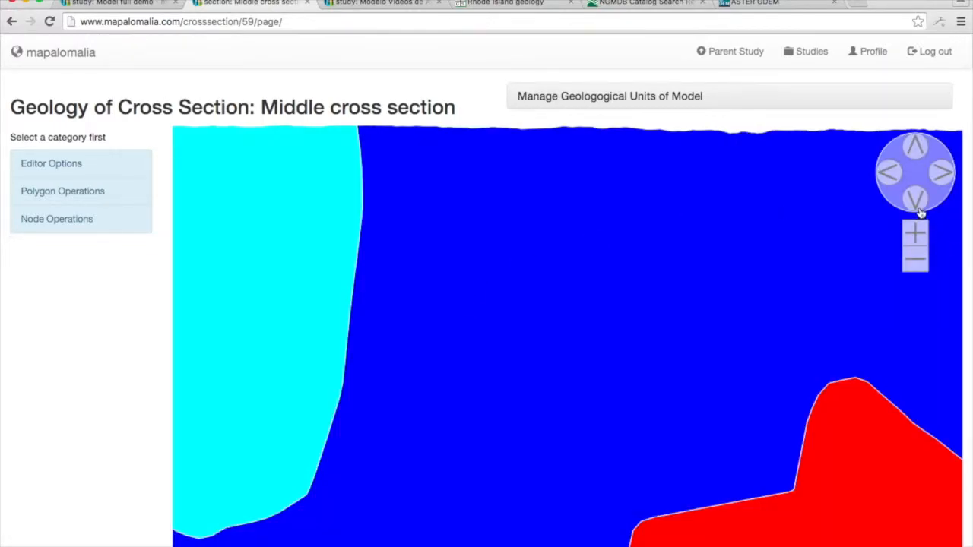
{"action": "left_click", "coordinate": [915, 261]}
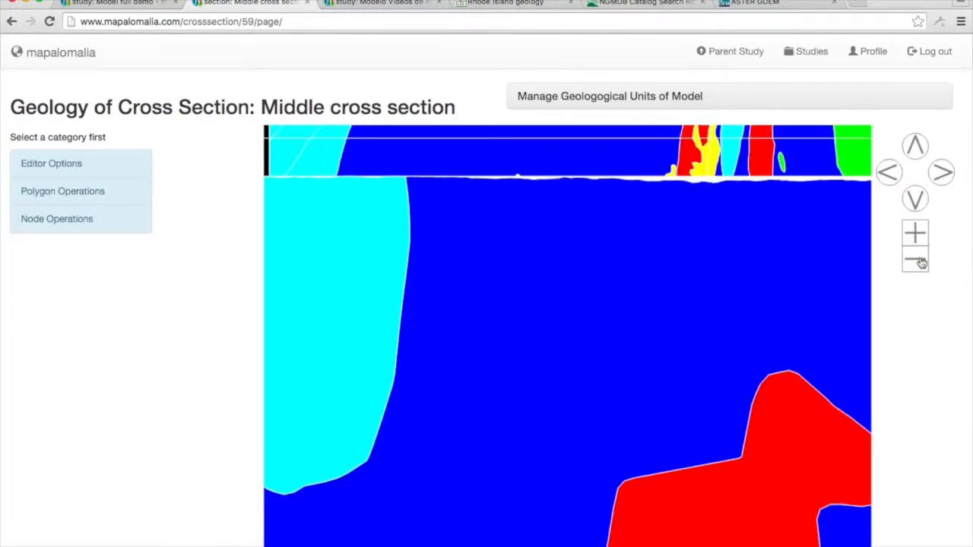
{"action": "left_click", "coordinate": [916, 261]}
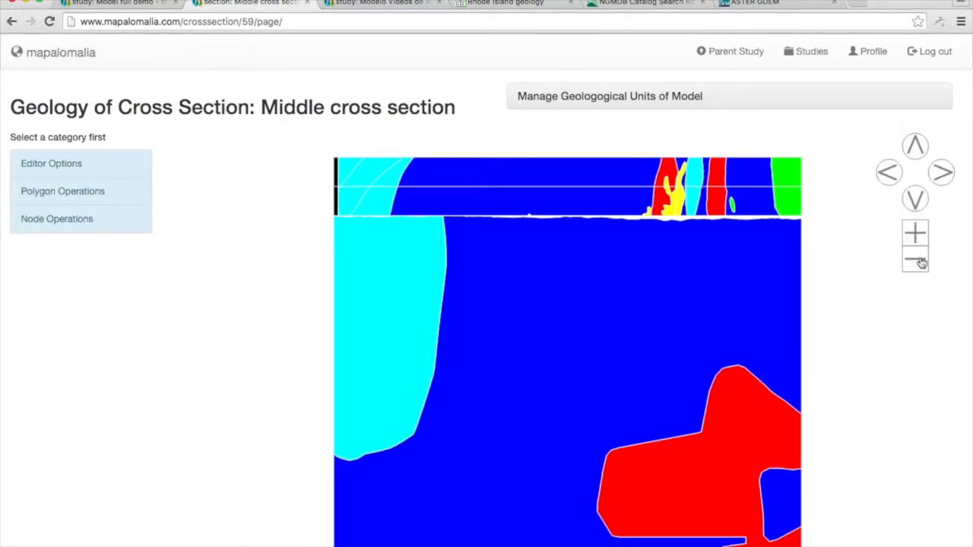
{"action": "left_click", "coordinate": [917, 261]}
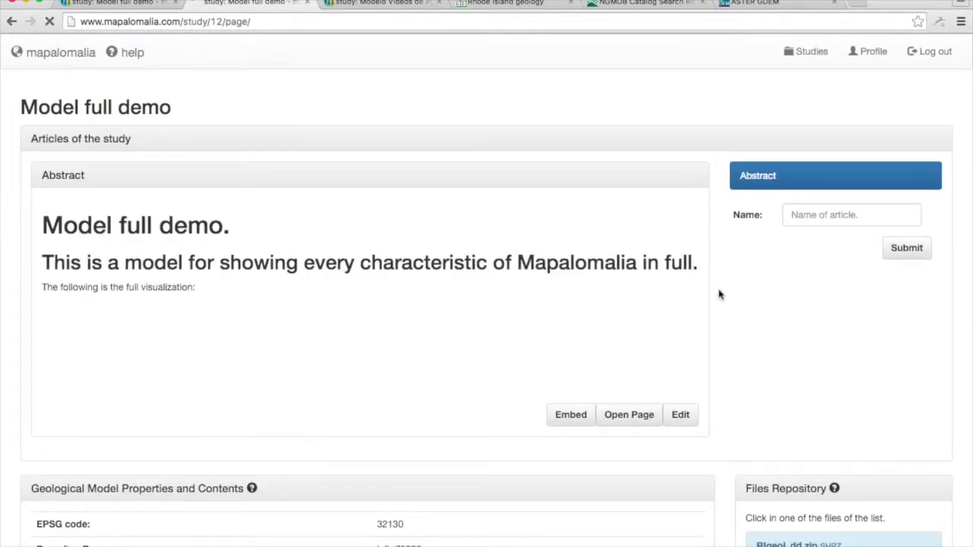
Return to the Model full demo study page and close the tab of the other study, Modelo Videos.
{"action": "scroll", "coordinate": [715, 303], "scroll_direction": "down", "scroll_amount": 7}
{"action": "scroll", "coordinate": [714, 303], "scroll_direction": "up", "scroll_amount": 3}
{"action": "scroll", "coordinate": [714, 304], "scroll_direction": "down", "scroll_amount": 1}
{"action": "scroll", "coordinate": [714, 303], "scroll_direction": "down", "scroll_amount": 3}
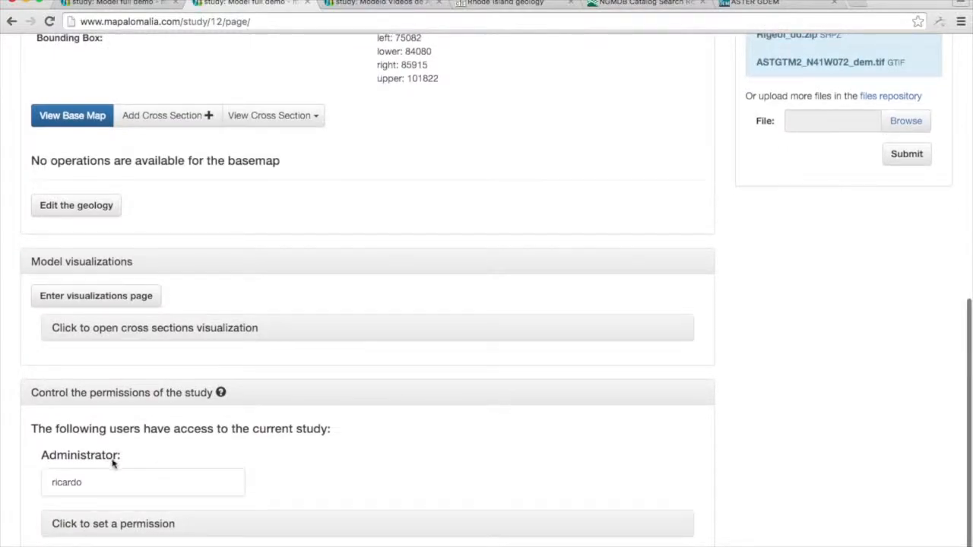
{"action": "scroll", "coordinate": [707, 236], "scroll_direction": "up", "scroll_amount": 7}
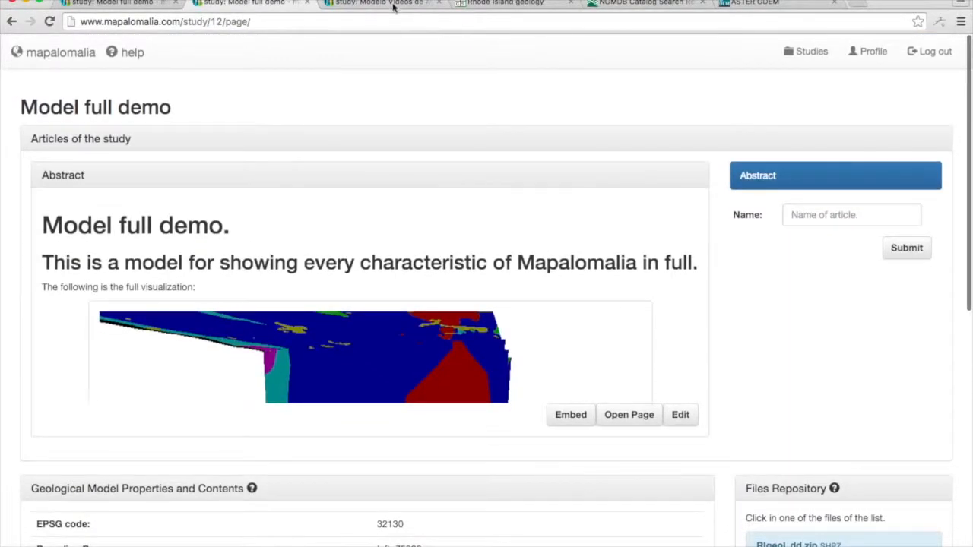
{"action": "left_click", "coordinate": [393, 4]}
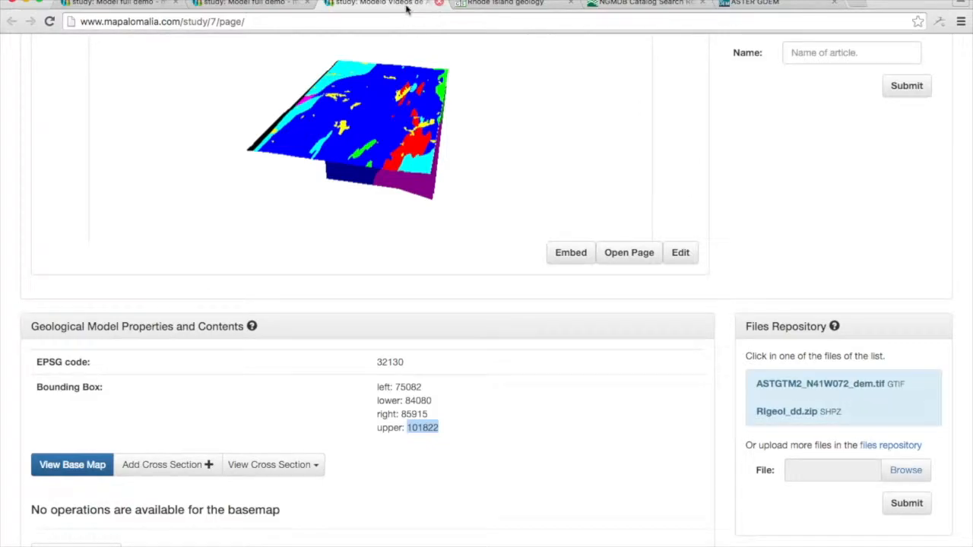
{"action": "left_click", "coordinate": [438, 3]}
{"action": "left_click", "coordinate": [251, 3]}
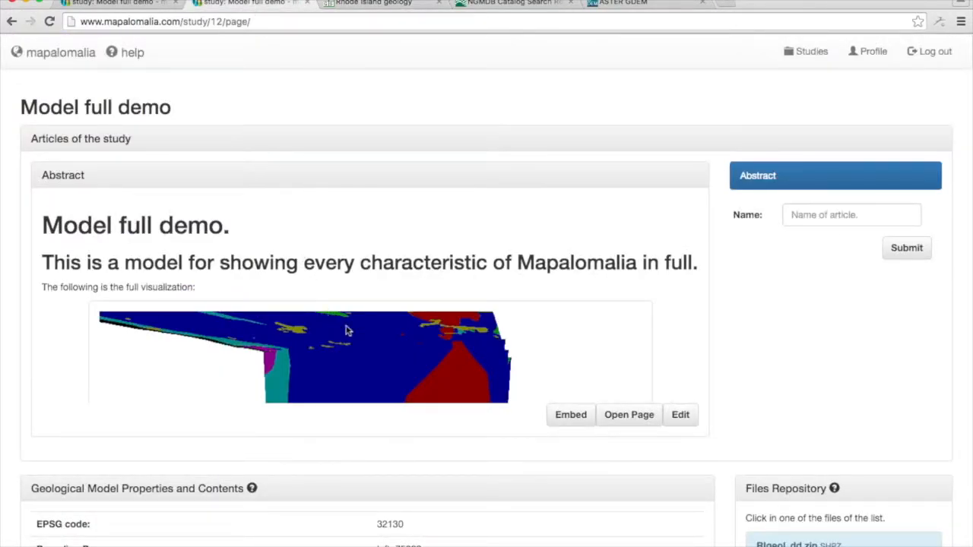
Open the study's Abstract article on its own page and close the Rhode Island geology, NGMDB catalog and ASTER GDEM tabs.
{"action": "left_click", "coordinate": [645, 416]}
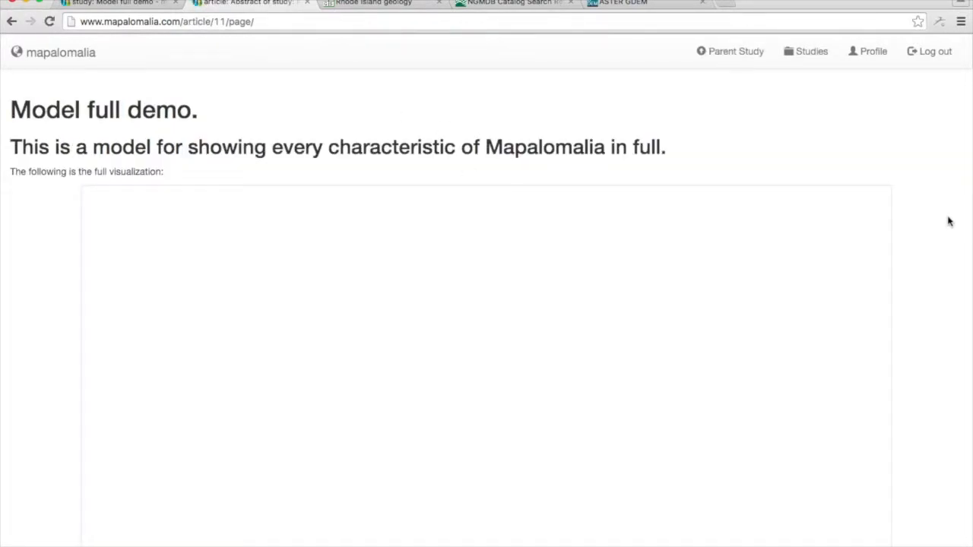
{"action": "scroll", "coordinate": [948, 221], "scroll_direction": "down", "scroll_amount": 5}
{"action": "scroll", "coordinate": [948, 221], "scroll_direction": "up", "scroll_amount": 2}
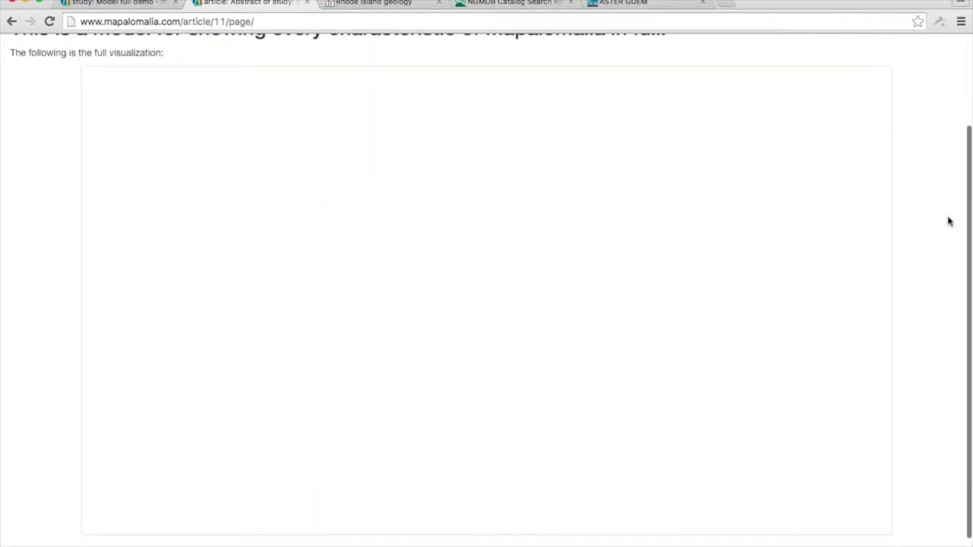
{"action": "left_click", "coordinate": [439, 3]}
{"action": "left_click", "coordinate": [439, 3]}
{"action": "left_click", "coordinate": [440, 4]}
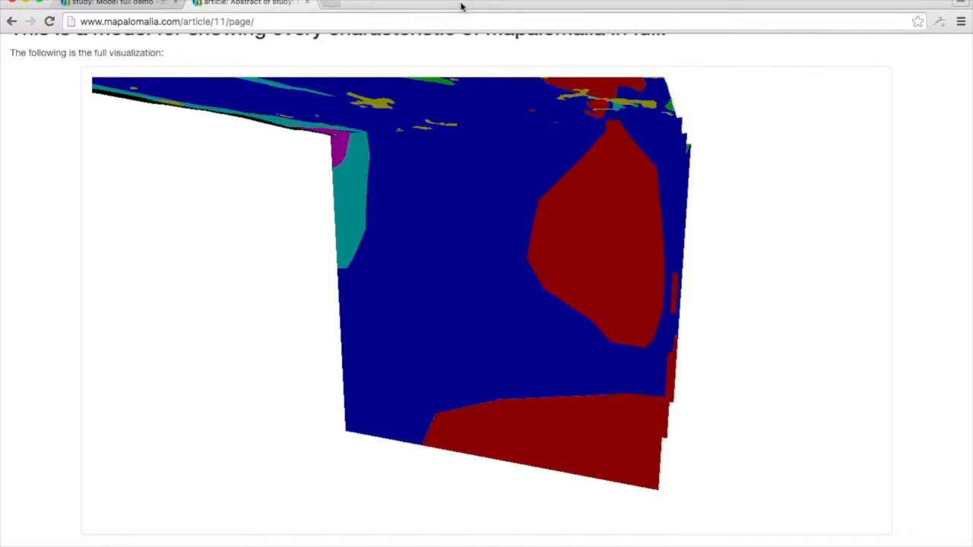
Orbit the article's 3D model, inspect the details of the large red geological unit, and look over the article page.
{"action": "mouse_move", "coordinate": [612, 215]}
{"action": "left_mouse_down"}
{"action": "mouse_move", "coordinate": [503, 220]}
{"action": "mouse_move", "coordinate": [689, 211]}
{"action": "mouse_move", "coordinate": [707, 177]}
{"action": "mouse_move", "coordinate": [741, 157]}
{"action": "mouse_move", "coordinate": [699, 159]}
{"action": "mouse_move", "coordinate": [708, 169]}
{"action": "mouse_move", "coordinate": [717, 155]}
{"action": "mouse_move", "coordinate": [745, 178]}
{"action": "mouse_move", "coordinate": [683, 185]}
{"action": "mouse_move", "coordinate": [699, 180]}
{"action": "mouse_move", "coordinate": [699, 156]}
{"action": "mouse_move", "coordinate": [723, 163]}
{"action": "mouse_move", "coordinate": [681, 186]}
{"action": "mouse_move", "coordinate": [691, 267]}
{"action": "mouse_move", "coordinate": [709, 204]}
{"action": "mouse_move", "coordinate": [674, 200]}
{"action": "mouse_move", "coordinate": [673, 211]}
{"action": "mouse_move", "coordinate": [686, 235]}
{"action": "mouse_move", "coordinate": [748, 281]}
{"action": "mouse_move", "coordinate": [771, 267]}
{"action": "mouse_move", "coordinate": [747, 223]}
{"action": "mouse_move", "coordinate": [701, 186]}
{"action": "mouse_move", "coordinate": [712, 208]}
{"action": "mouse_move", "coordinate": [684, 159]}
{"action": "mouse_move", "coordinate": [622, 167]}
{"action": "mouse_move", "coordinate": [569, 205]}
{"action": "mouse_move", "coordinate": [571, 260]}
{"action": "mouse_move", "coordinate": [573, 178]}
{"action": "mouse_move", "coordinate": [586, 193]}
{"action": "mouse_move", "coordinate": [645, 178]}
{"action": "mouse_move", "coordinate": [716, 187]}
{"action": "mouse_move", "coordinate": [777, 218]}
{"action": "mouse_move", "coordinate": [801, 208]}
{"action": "mouse_move", "coordinate": [801, 218]}
{"action": "mouse_move", "coordinate": [776, 220]}
{"action": "mouse_move", "coordinate": [703, 213]}
{"action": "mouse_move", "coordinate": [599, 251]}
{"action": "mouse_move", "coordinate": [601, 308]}
{"action": "mouse_move", "coordinate": [595, 234]}
{"action": "left_mouse_up"}
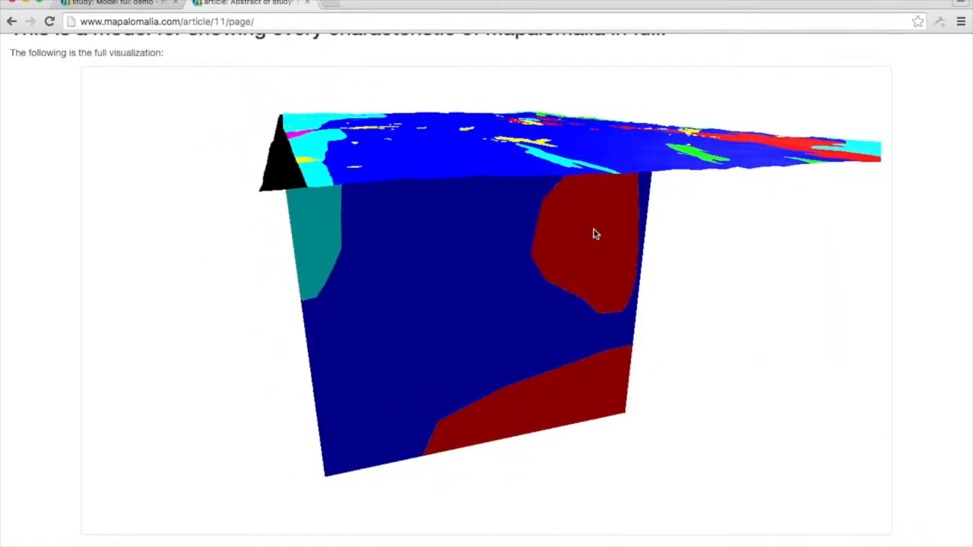
{"action": "left_click", "coordinate": [595, 235]}
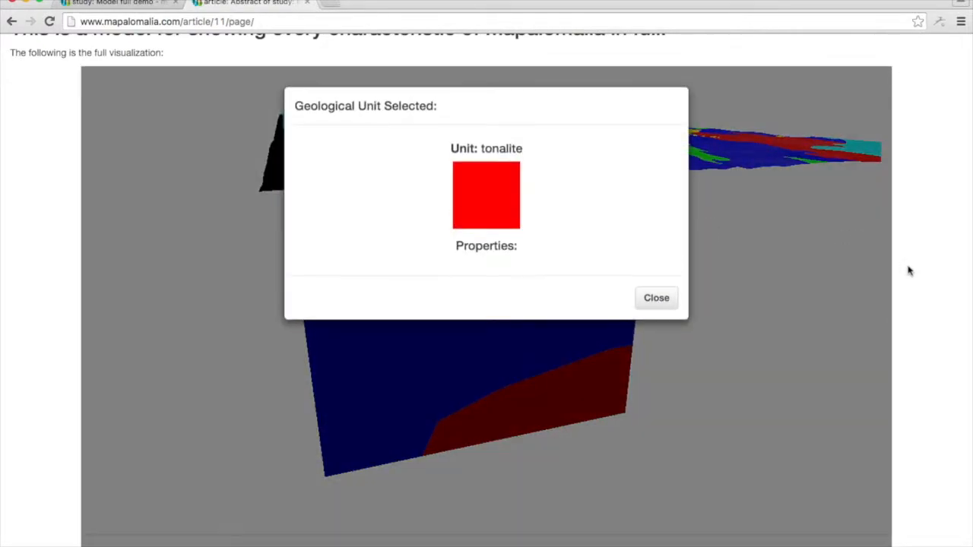
{"action": "left_click", "coordinate": [648, 298]}
{"action": "scroll", "coordinate": [912, 311], "scroll_direction": "down", "scroll_amount": 2}
{"action": "scroll", "coordinate": [916, 314], "scroll_direction": "up", "scroll_amount": 5}
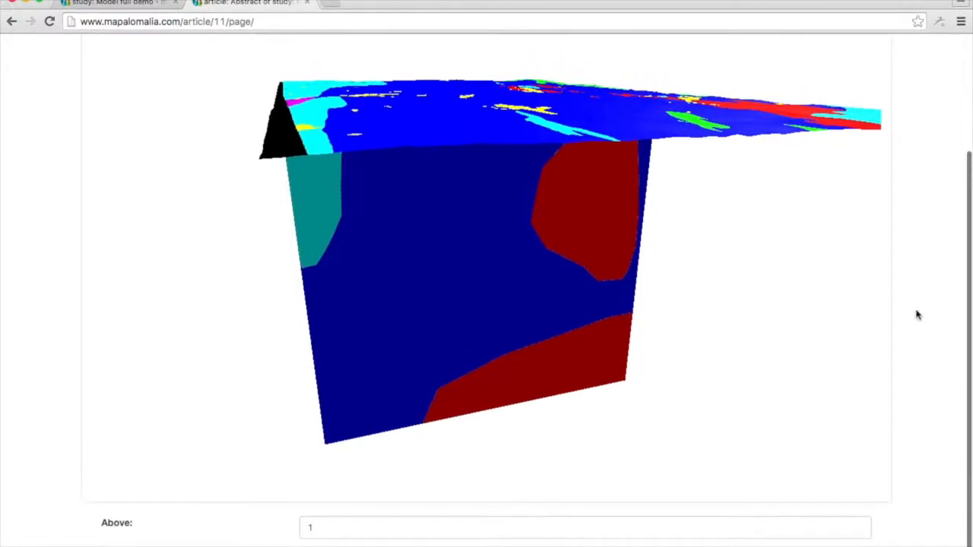
{"action": "scroll", "coordinate": [916, 315], "scroll_direction": "down", "scroll_amount": 5}
{"action": "scroll", "coordinate": [916, 315], "scroll_direction": "up", "scroll_amount": 5}
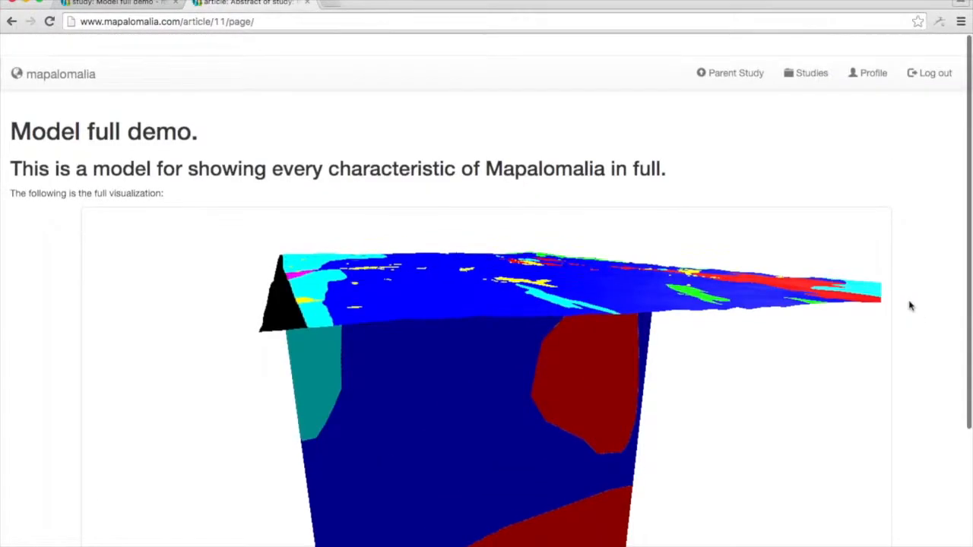
Return to the Model full demo study page and open its visualizations page in a new tab.
{"action": "left_click", "coordinate": [727, 58]}
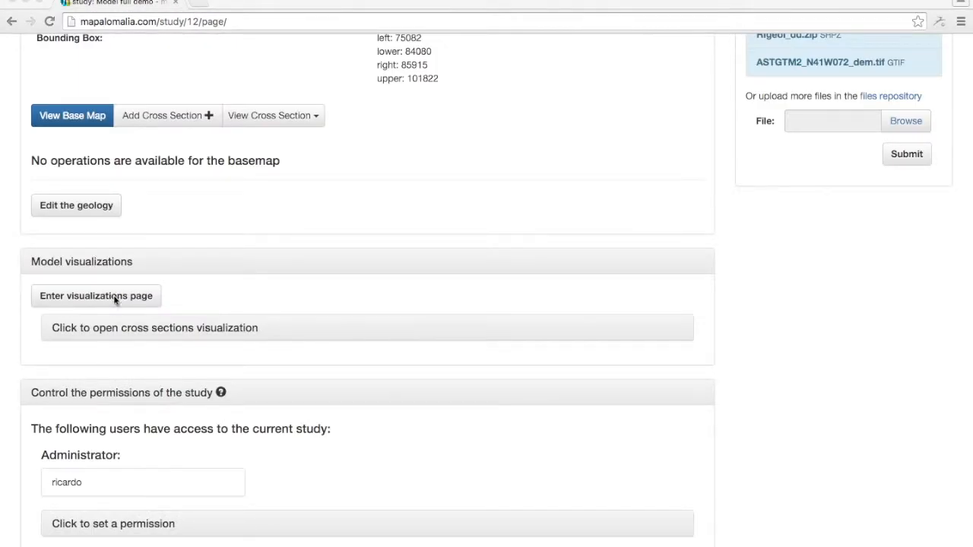
{"action": "left_click", "coordinate": [115, 300]}
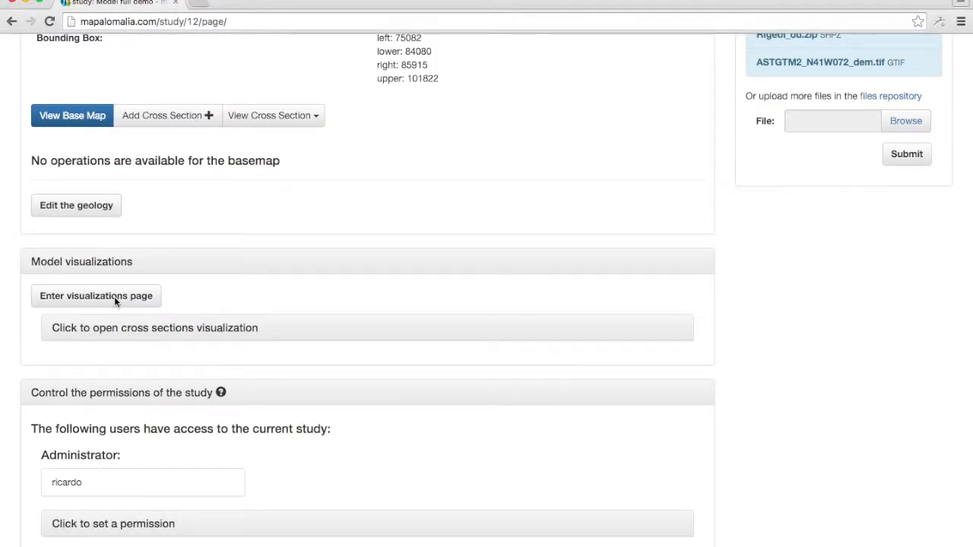
{"action": "right_click", "coordinate": [144, 302]}
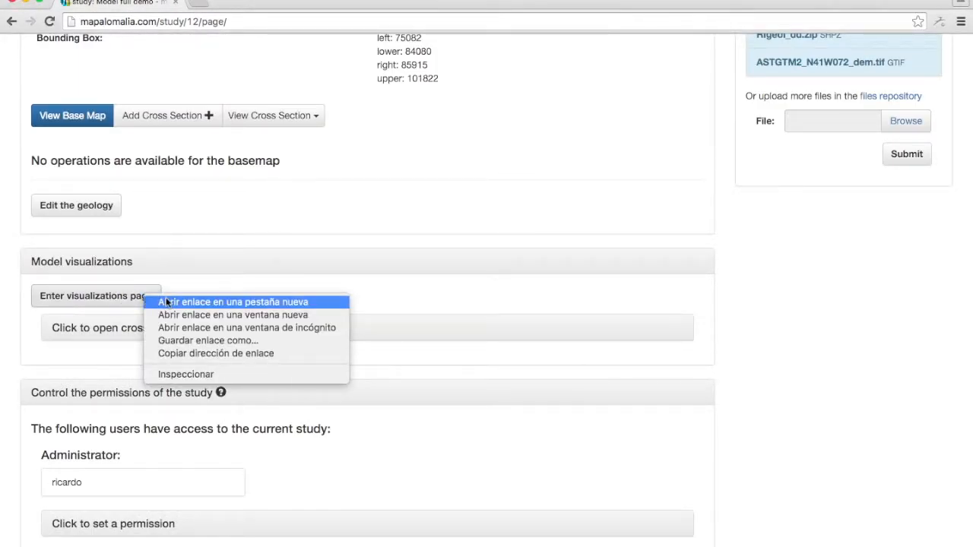
{"action": "left_click", "coordinate": [156, 304]}
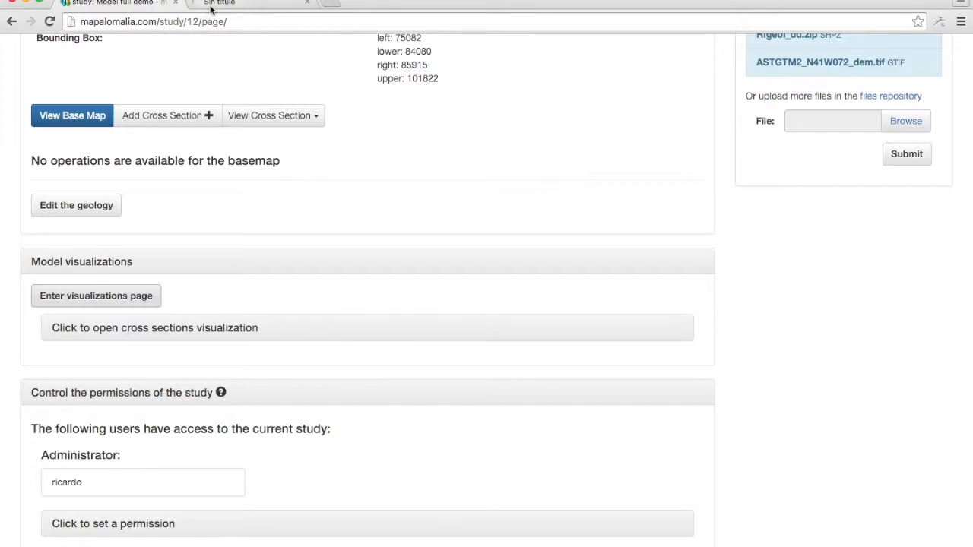
{"action": "left_click", "coordinate": [214, 6]}
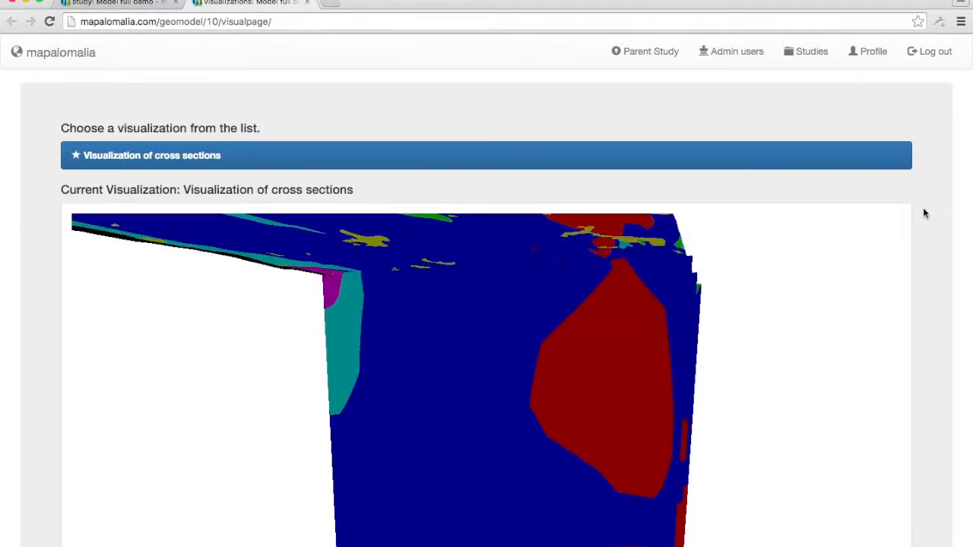
Name the new visualization "Block Model Visualization" and choose to create it as a block visualization surrounded by a polygon.
{"action": "scroll", "coordinate": [923, 208], "scroll_direction": "down", "scroll_amount": 10}
{"action": "left_click", "coordinate": [386, 480]}
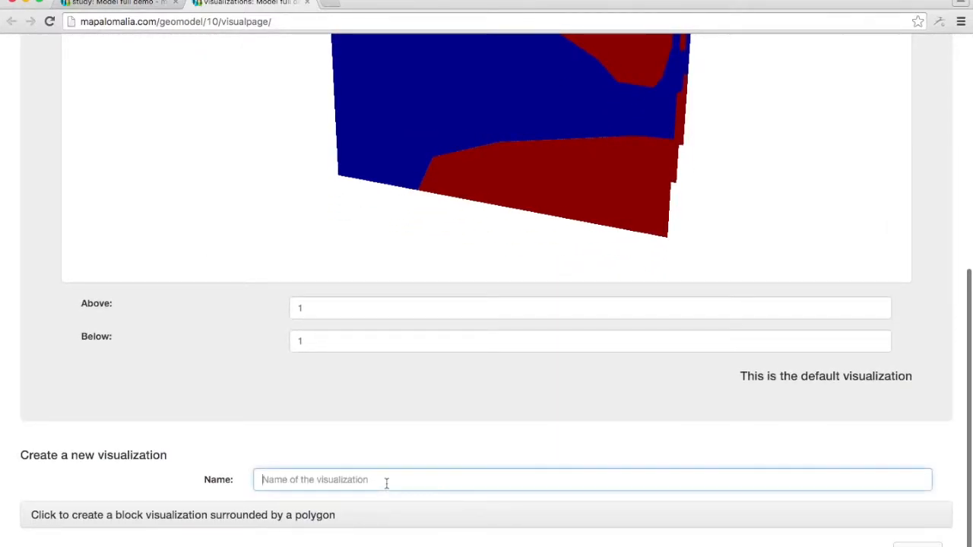
{"action": "type", "text": "Cross section"}
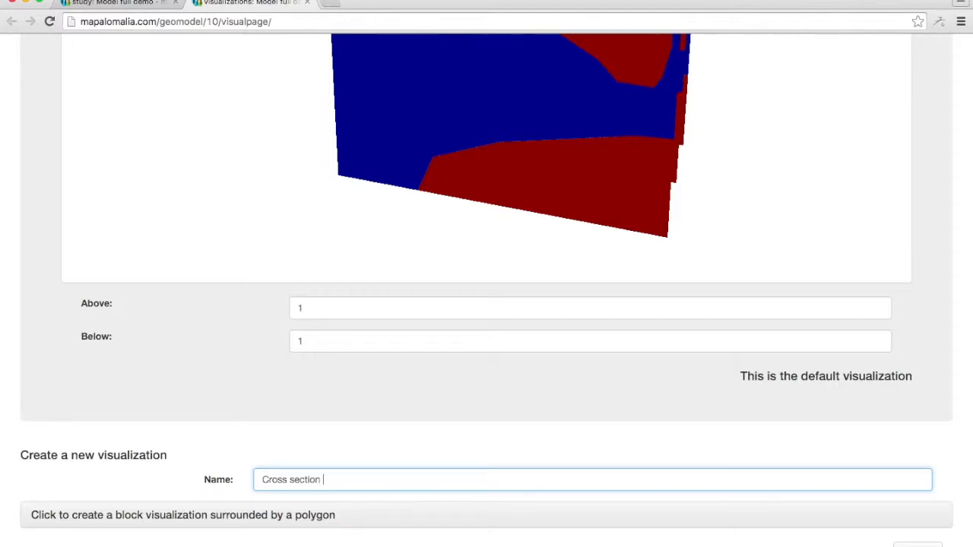
{"action": "key", "text": "BackSpace"}
{"action": "key", "text": "BackSpace"}
{"action": "key", "text": "BackSpace"}
{"action": "type", "text": "Block Model Visualization"}
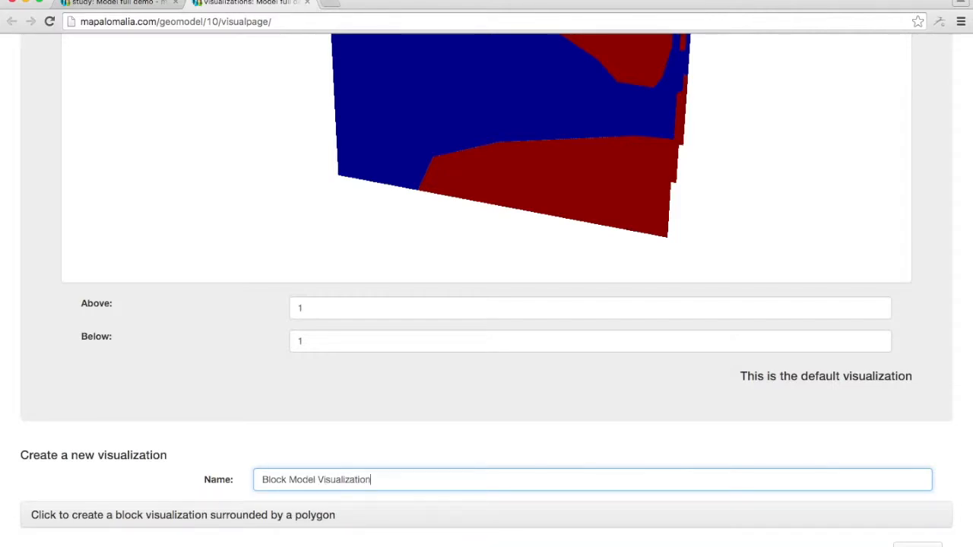
{"action": "left_click", "coordinate": [228, 522]}
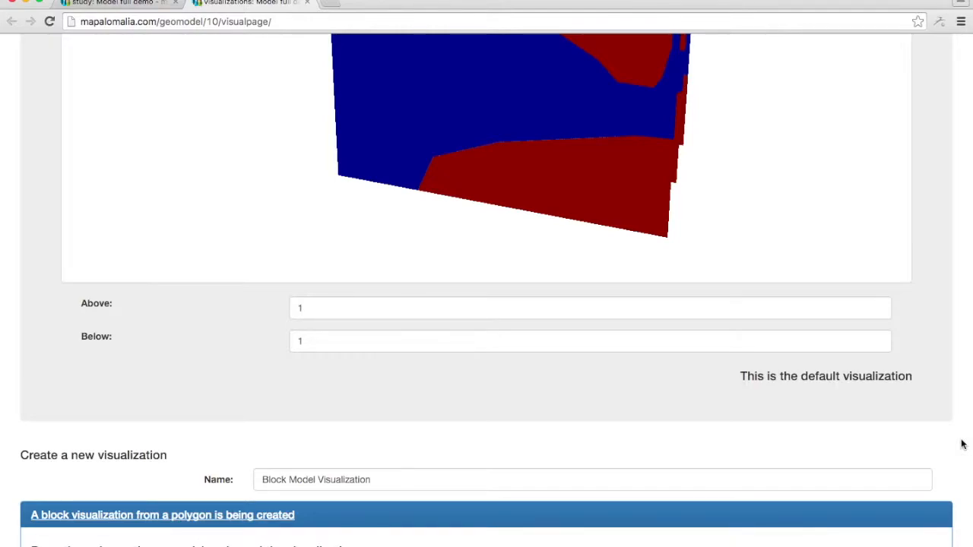
Draw a seven-vertex bounding polygon across the basemap, from the cyan unit to the green unit, with an inward notch along its lower edge.
{"action": "scroll", "coordinate": [961, 445], "scroll_direction": "down", "scroll_amount": 10}
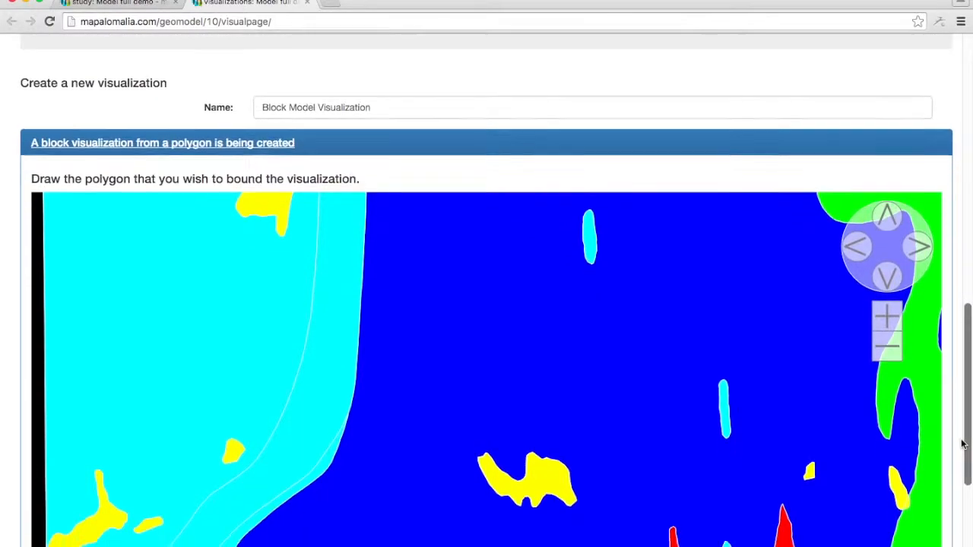
{"action": "scroll", "coordinate": [958, 418], "scroll_direction": "up", "scroll_amount": 2}
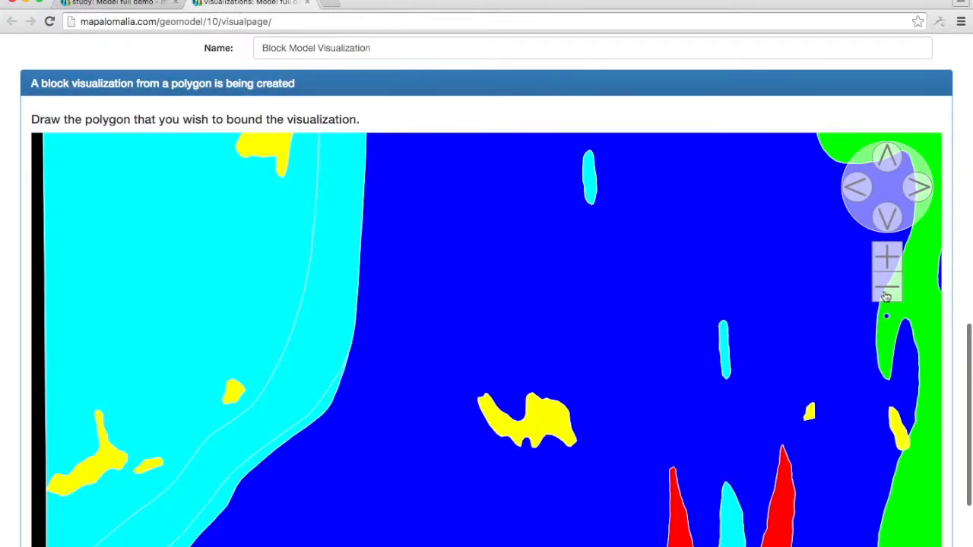
{"action": "left_click", "coordinate": [885, 293]}
{"action": "left_click", "coordinate": [885, 295]}
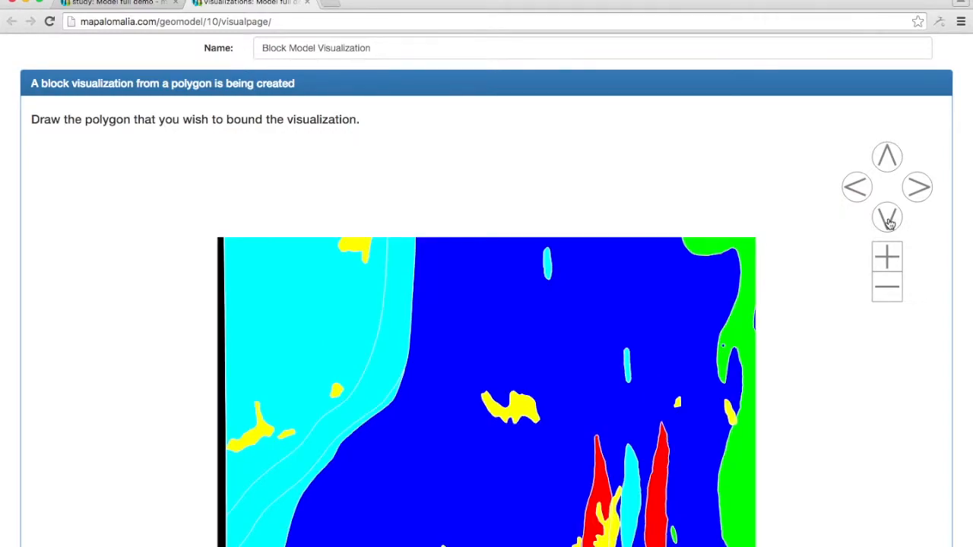
{"action": "left_click", "coordinate": [888, 221]}
{"action": "left_click", "coordinate": [888, 220]}
{"action": "left_click", "coordinate": [888, 220]}
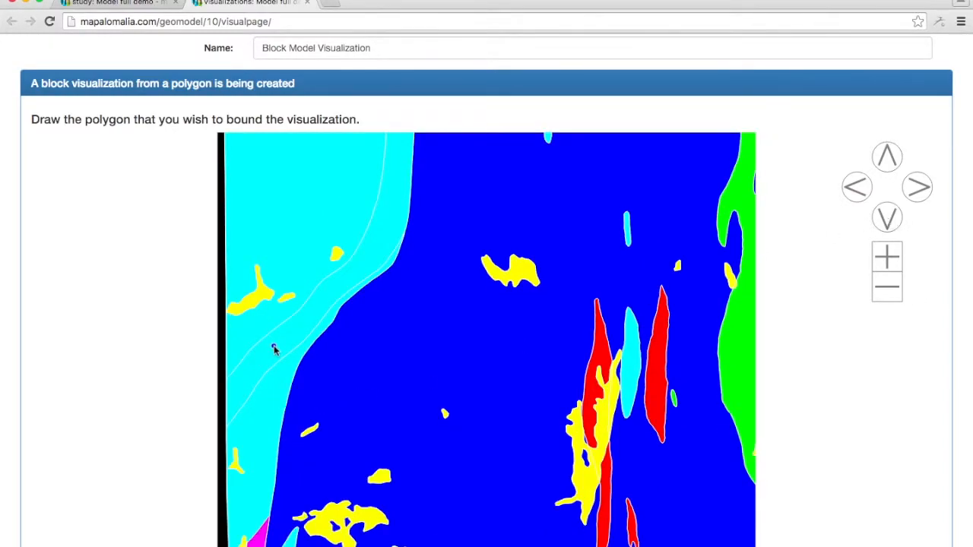
{"action": "left_click", "coordinate": [272, 457]}
{"action": "left_click", "coordinate": [249, 288]}
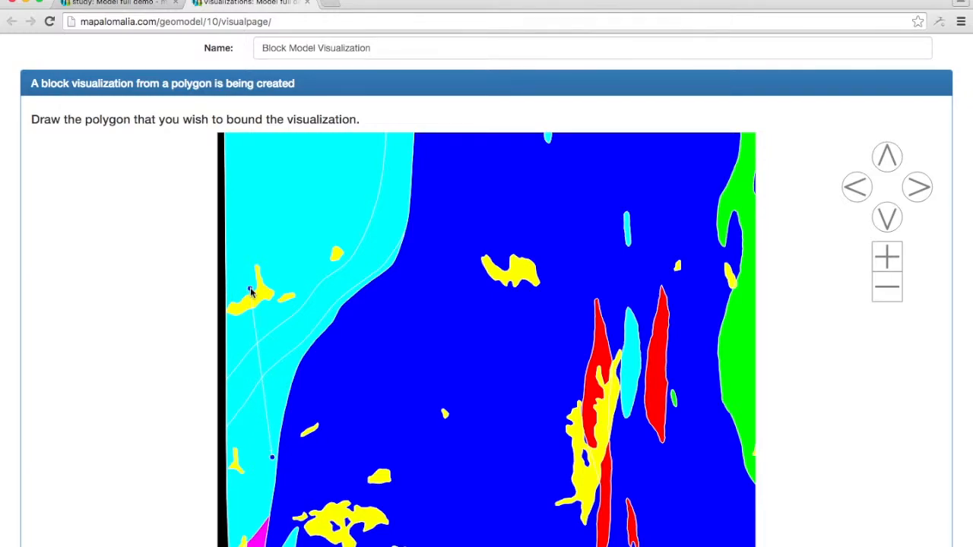
{"action": "left_click", "coordinate": [388, 183]}
{"action": "left_click", "coordinate": [624, 182]}
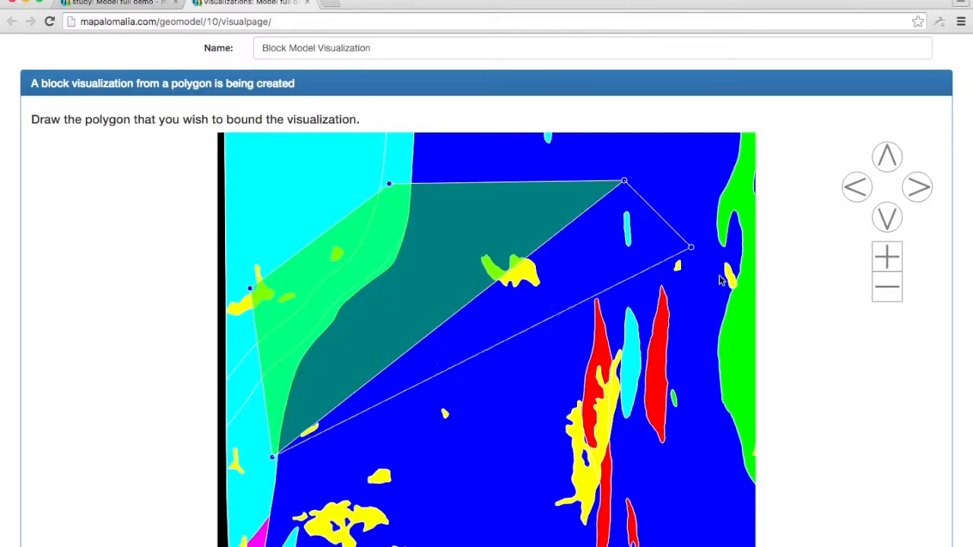
{"action": "left_click", "coordinate": [739, 318]}
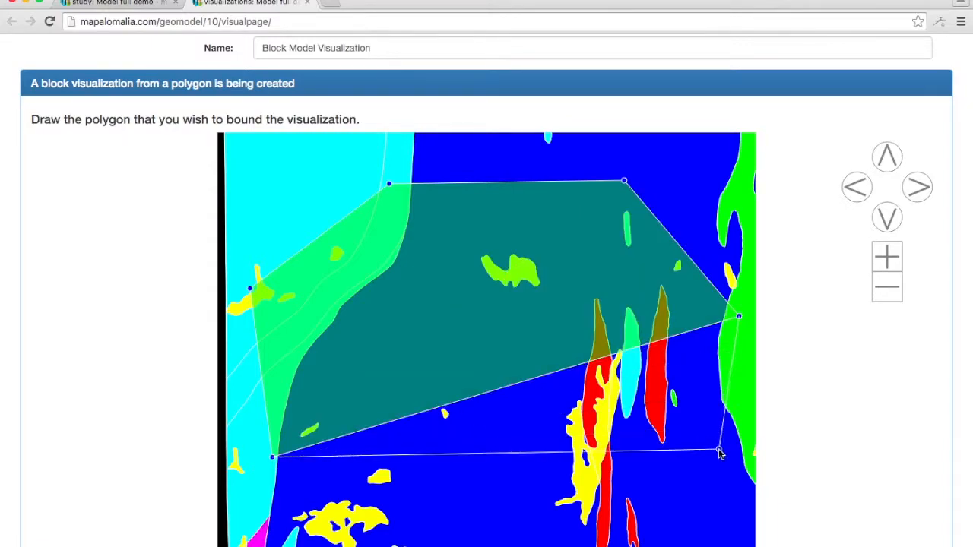
{"action": "left_click", "coordinate": [665, 490]}
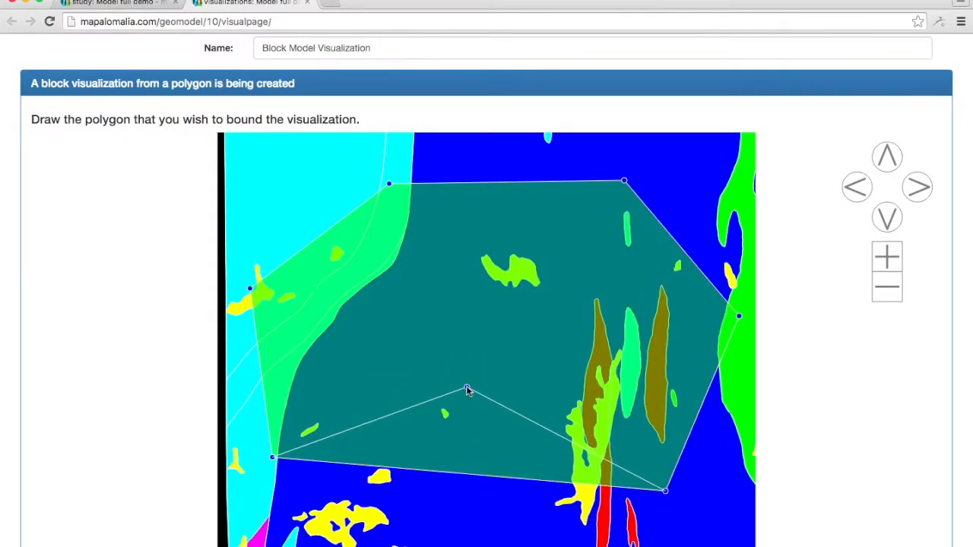
{"action": "left_click", "coordinate": [467, 388]}
Set the bottom plane coordinate to -10000 and the top plane coordinate to 3000, and submit the new visualization.
{"action": "scroll", "coordinate": [936, 372], "scroll_direction": "down", "scroll_amount": 1}
{"action": "scroll", "coordinate": [936, 372], "scroll_direction": "down", "scroll_amount": 4}
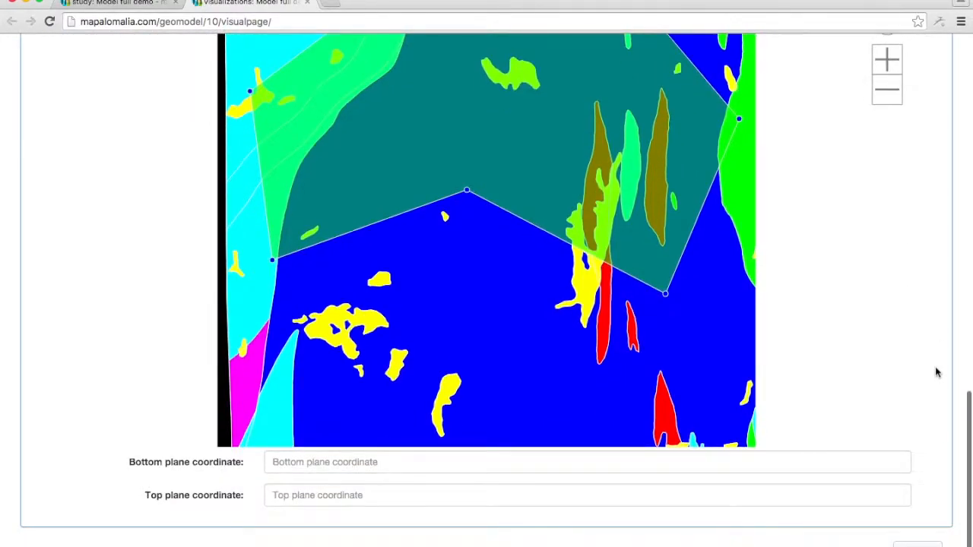
{"action": "left_click", "coordinate": [421, 464]}
{"action": "type", "text": "-10000"}
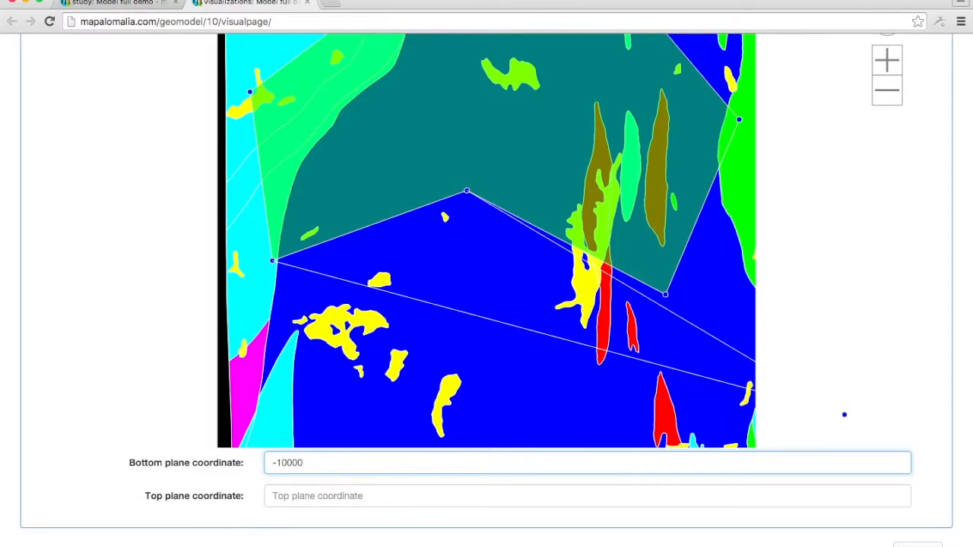
{"action": "key", "text": "Tab"}
{"action": "type", "text": "30"}
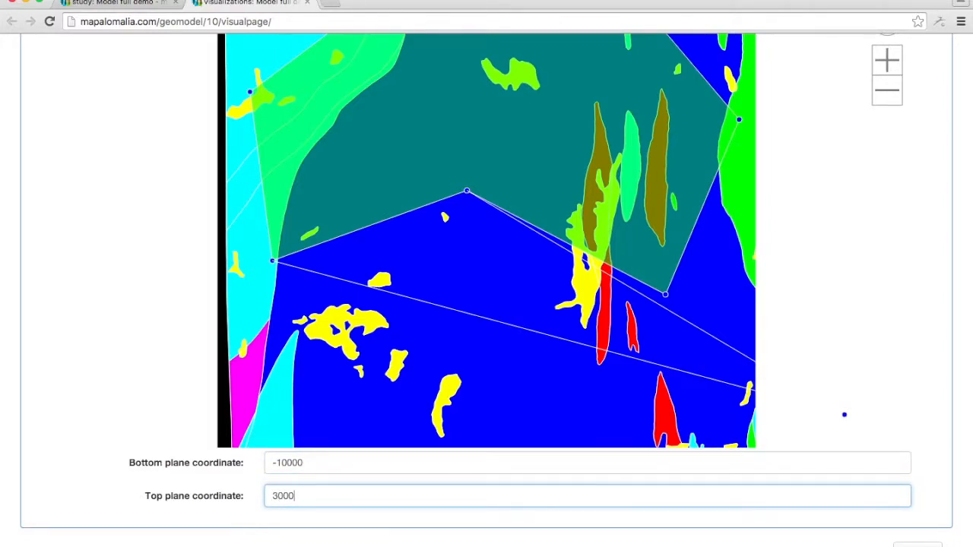
{"action": "key", "text": "Return"}
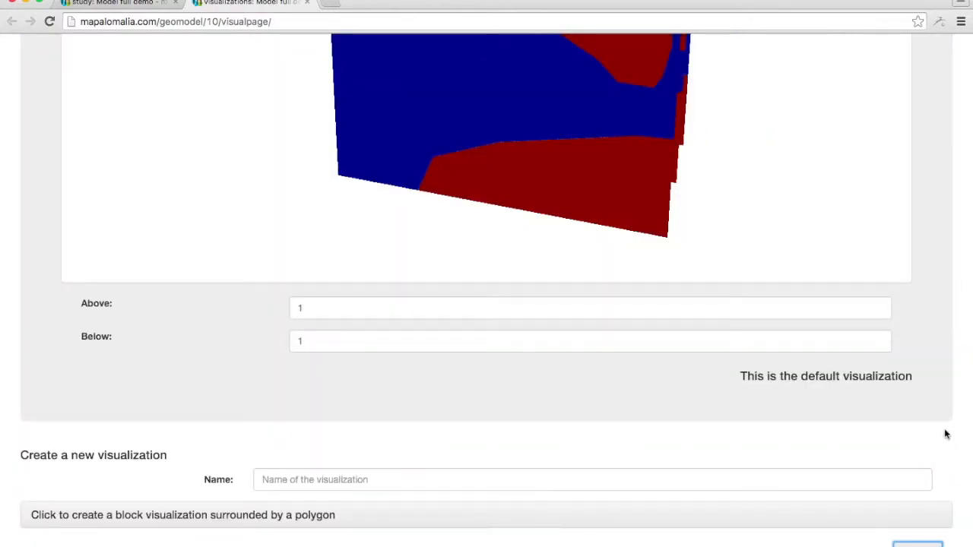
Select Block Model Visualization from the visualization list and orbit the block model to view it from another side.
{"action": "scroll", "coordinate": [949, 433], "scroll_direction": "up", "scroll_amount": 6}
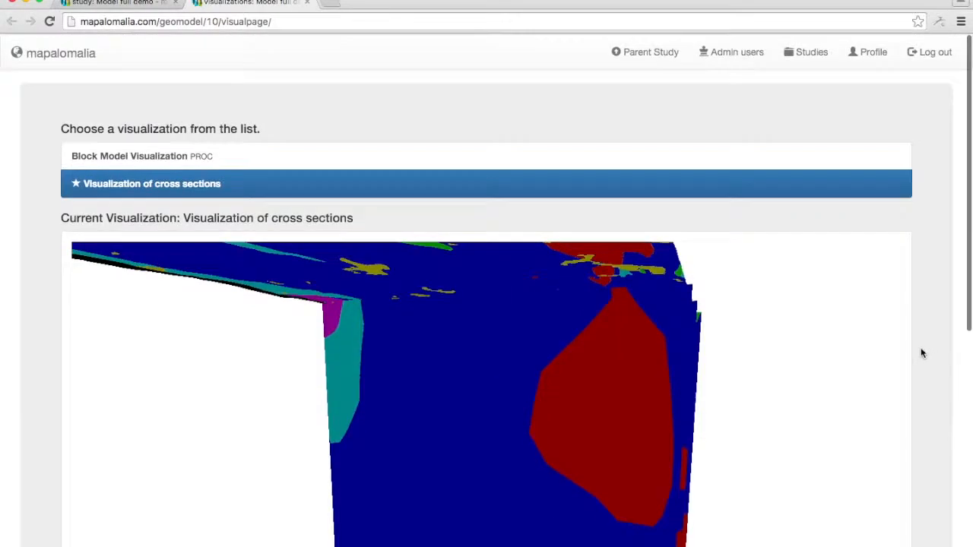
{"action": "left_click", "coordinate": [563, 150]}
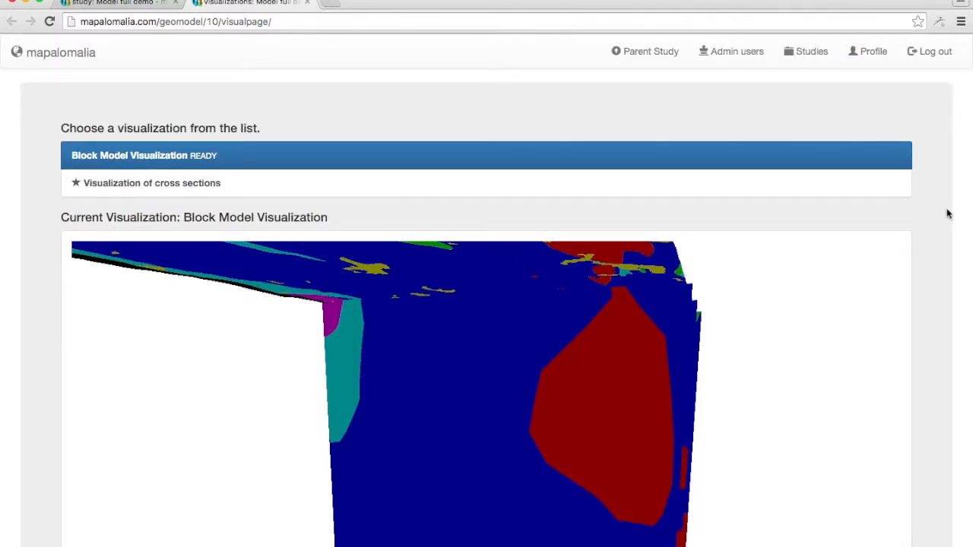
{"action": "scroll", "coordinate": [948, 214], "scroll_direction": "down", "scroll_amount": 3}
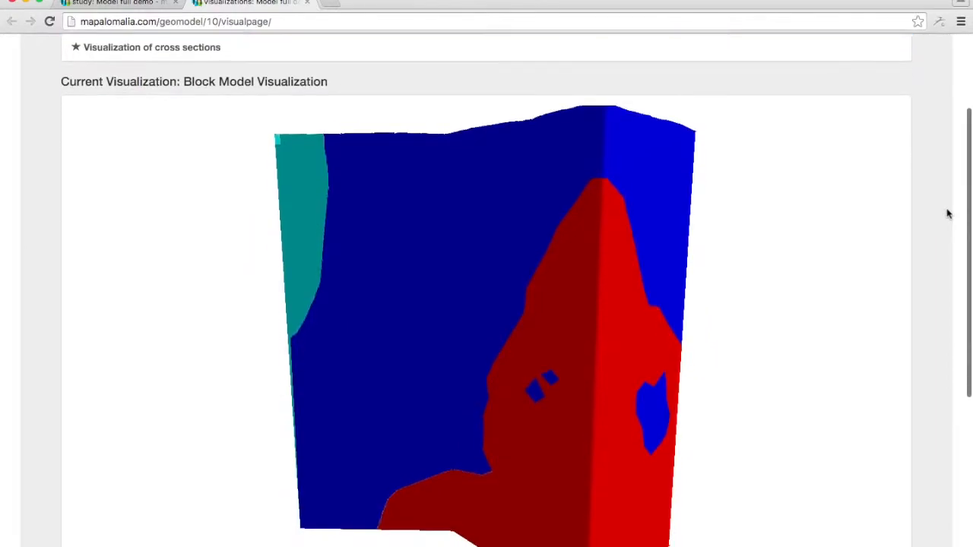
{"action": "scroll", "coordinate": [536, 274], "scroll_direction": "down", "scroll_amount": 5}
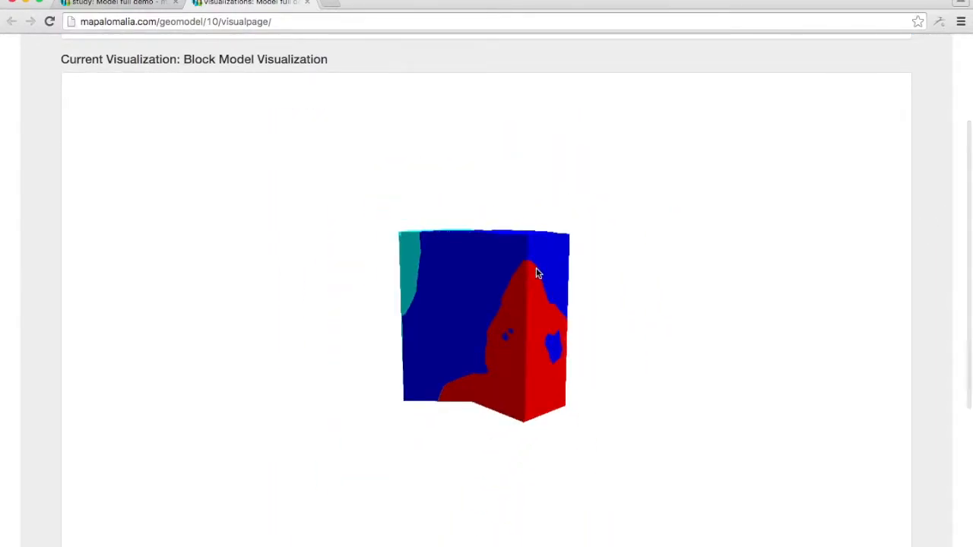
{"action": "left_click_drag", "start_coordinate": [537, 271], "coordinate": [647, 250]}
Set the block model's Above value to 10, trying 3 first and tilting the model to view its upper surface.
{"action": "scroll", "coordinate": [928, 277], "scroll_direction": "down", "scroll_amount": 2}
{"action": "scroll", "coordinate": [928, 277], "scroll_direction": "down", "scroll_amount": 1}
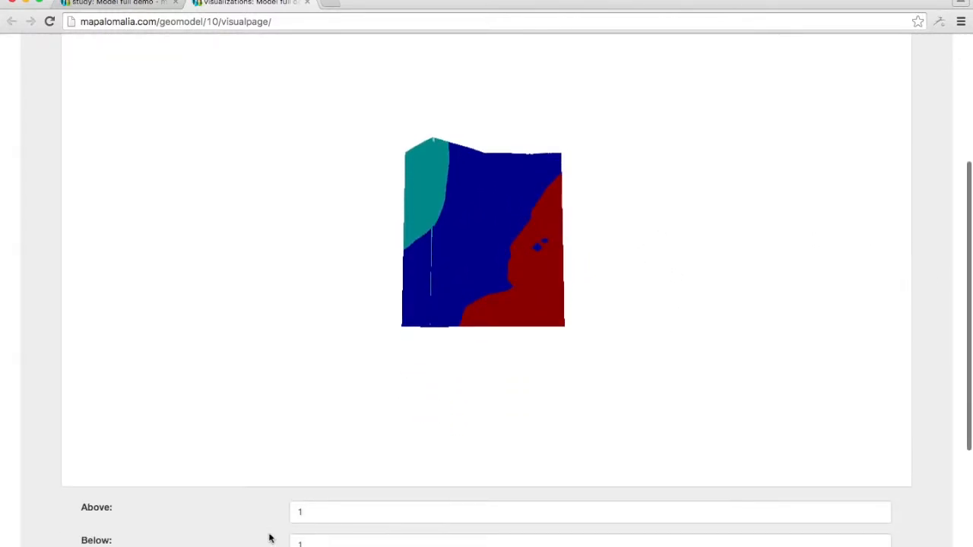
{"action": "double_click", "coordinate": [308, 505]}
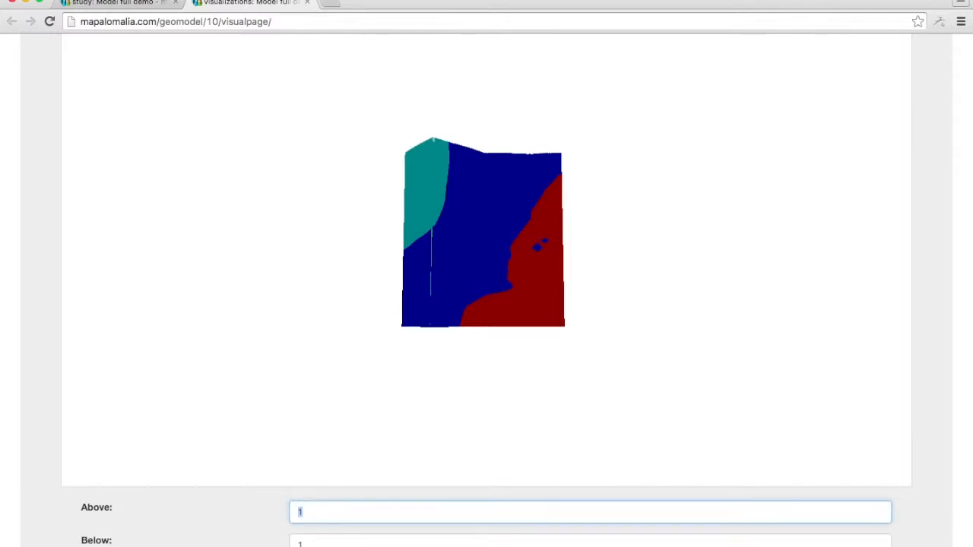
{"action": "type", "text": "3"}
{"action": "left_click_drag", "start_coordinate": [622, 167], "coordinate": [622, 203]}
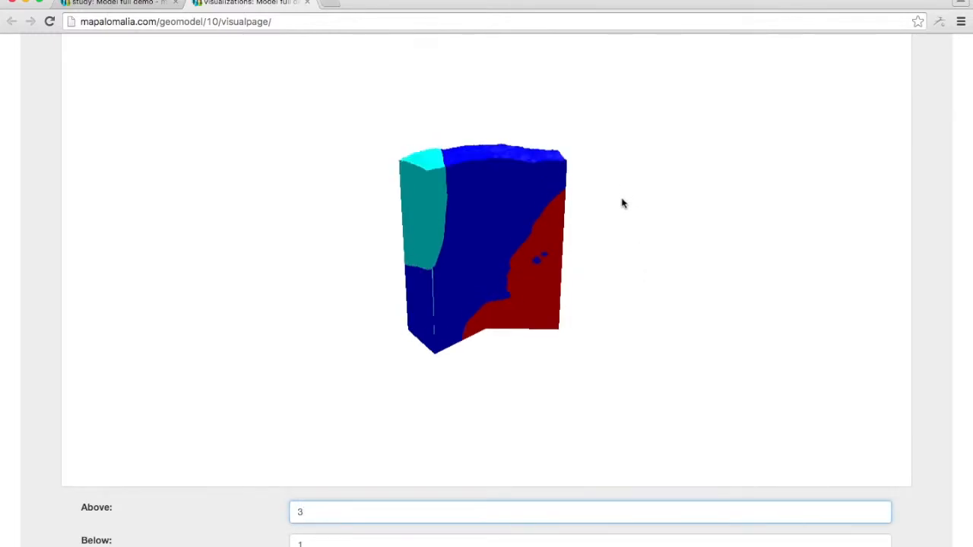
{"action": "key", "text": "BackSpace"}
{"action": "type", "text": "10"}
Inspect the details of the blue geological unit on the block model and return to the parent study page.
{"action": "mouse_move", "coordinate": [466, 271]}
{"action": "left_mouse_down"}
{"action": "mouse_move", "coordinate": [524, 300]}
{"action": "mouse_move", "coordinate": [562, 243]}
{"action": "mouse_move", "coordinate": [634, 297]}
{"action": "mouse_move", "coordinate": [621, 352]}
{"action": "mouse_move", "coordinate": [460, 276]}
{"action": "mouse_move", "coordinate": [527, 282]}
{"action": "mouse_move", "coordinate": [433, 257]}
{"action": "mouse_move", "coordinate": [267, 250]}
{"action": "mouse_move", "coordinate": [269, 295]}
{"action": "mouse_move", "coordinate": [382, 307]}
{"action": "mouse_move", "coordinate": [571, 221]}
{"action": "mouse_move", "coordinate": [661, 258]}
{"action": "mouse_move", "coordinate": [760, 239]}
{"action": "mouse_move", "coordinate": [831, 245]}
{"action": "mouse_move", "coordinate": [550, 251]}
{"action": "mouse_move", "coordinate": [462, 276]}
{"action": "left_mouse_up"}
{"action": "left_click", "coordinate": [476, 276]}
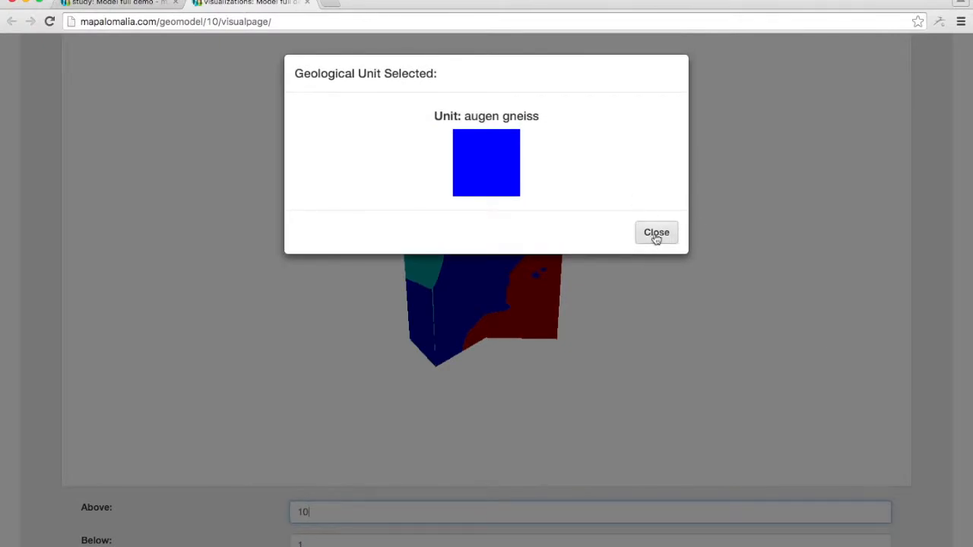
{"action": "left_click", "coordinate": [656, 233]}
{"action": "scroll", "coordinate": [938, 272], "scroll_direction": "down", "scroll_amount": 5}
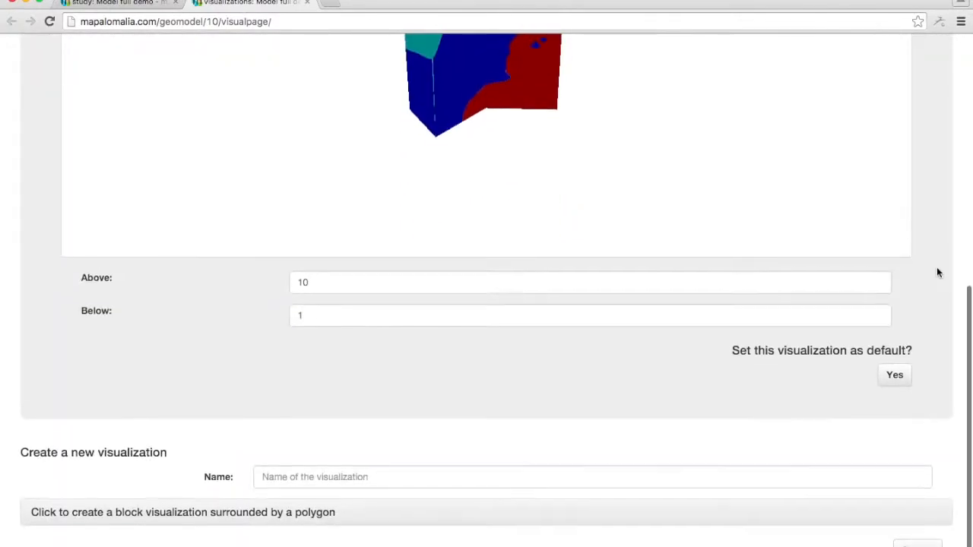
{"action": "scroll", "coordinate": [938, 272], "scroll_direction": "up", "scroll_amount": 8}
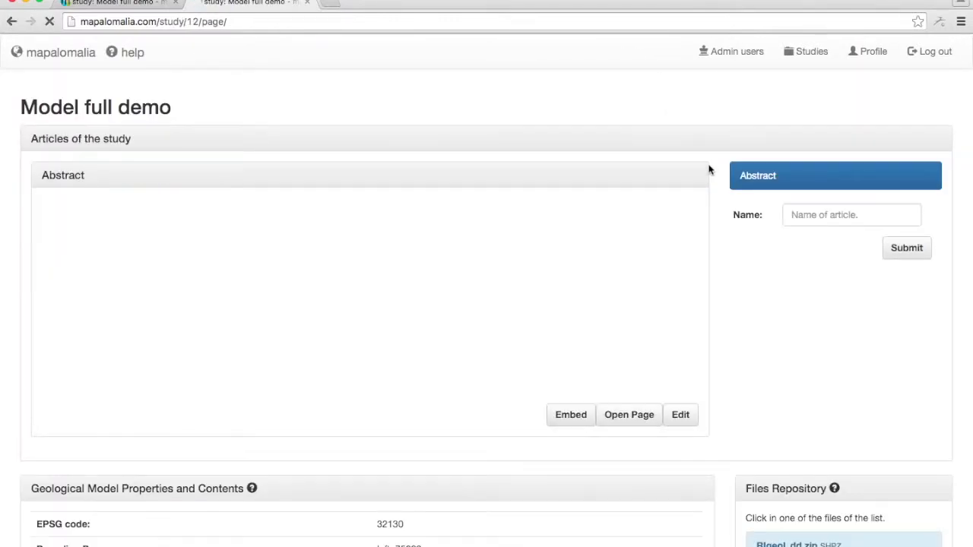
Edit the Abstract article, appending the line "**Another visualization**" and an empty [[]] tag after the First Cross Section tag.
{"action": "left_click", "coordinate": [682, 417]}
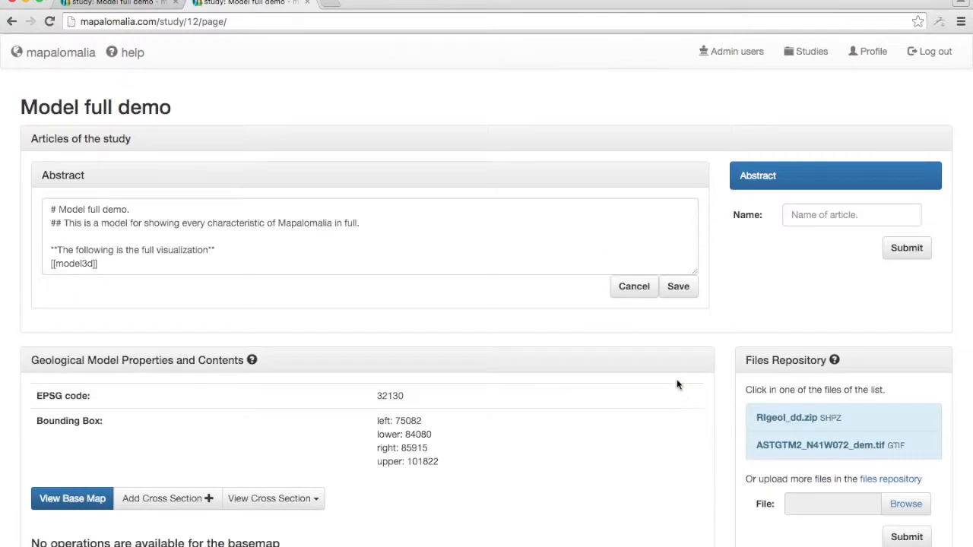
{"action": "left_click", "coordinate": [327, 235]}
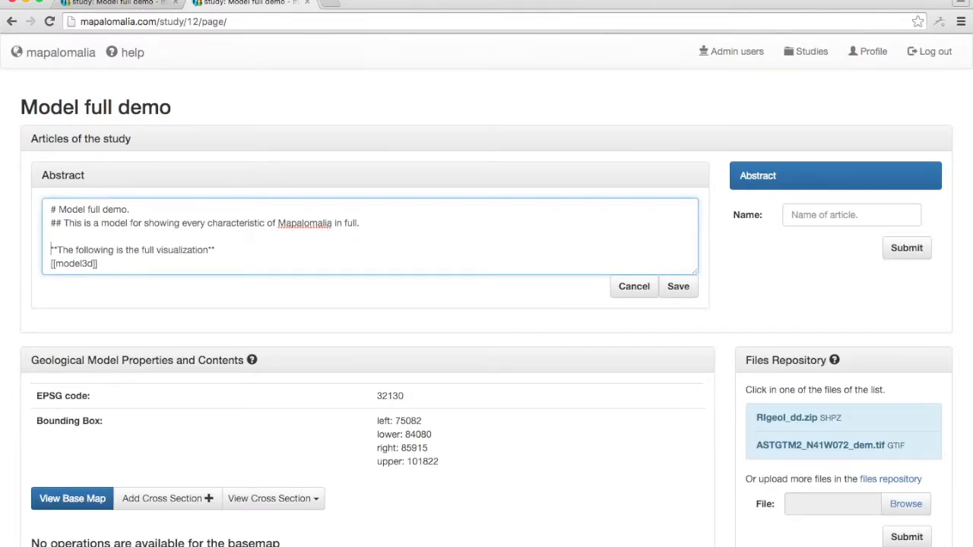
{"action": "key", "text": "Down"}
{"action": "key", "text": "Down"}
{"action": "key", "text": "Down"}
{"action": "key", "text": "Down"}
{"action": "key", "text": "Down"}
{"action": "key", "text": "Down"}
{"action": "key", "text": "Down"}
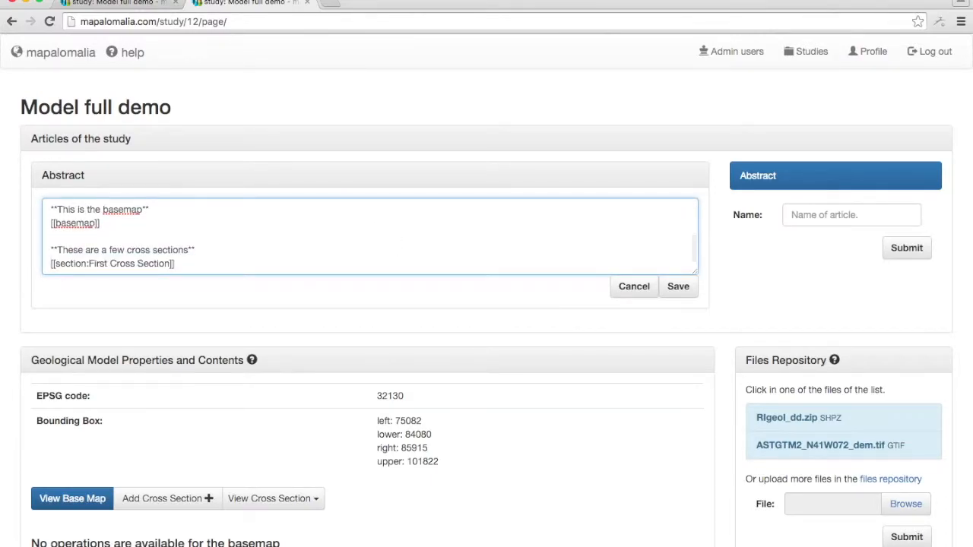
{"action": "key", "text": "Return"}
{"action": "key", "text": "Return"}
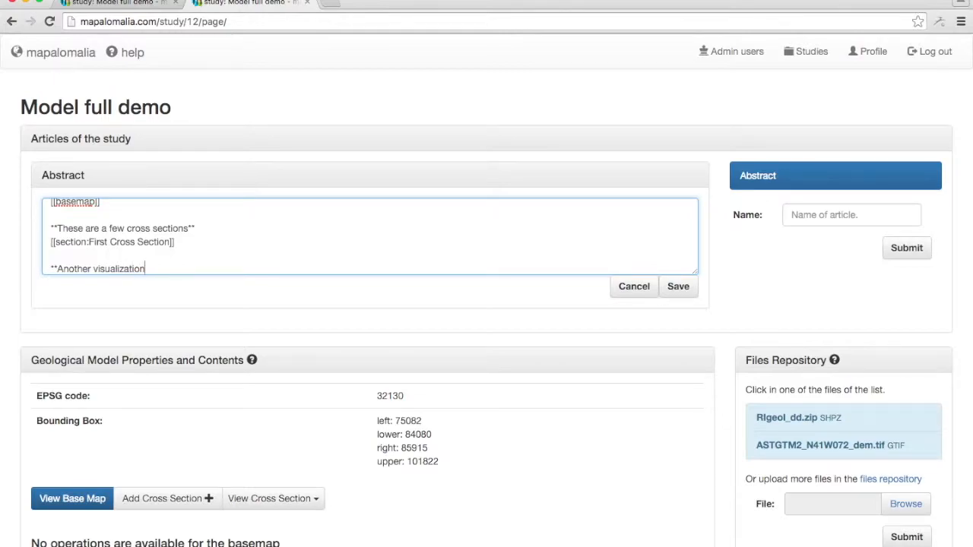
{"action": "key", "text": "Return"}
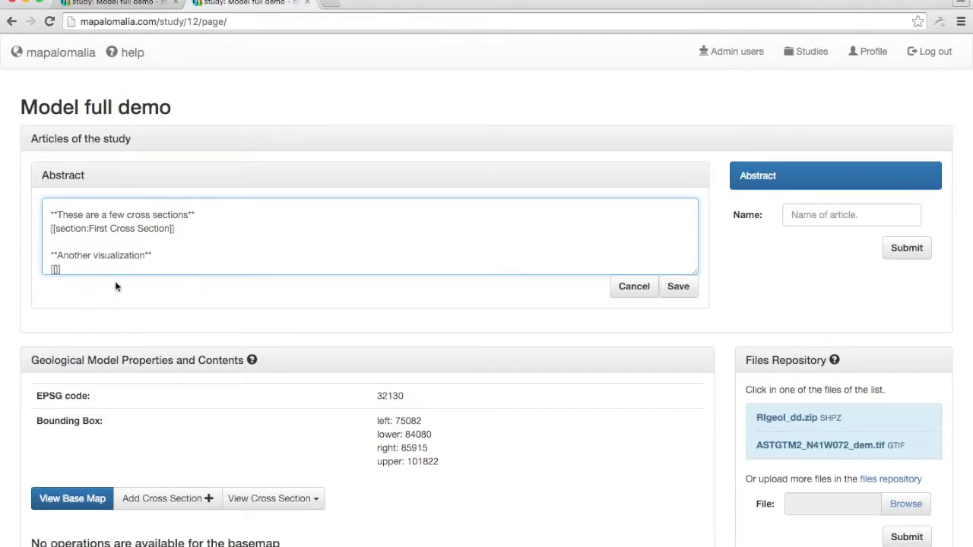
Open the visualizations page in a new tab, check the block visualization's name, and return to the study's Abstract article editor.
{"action": "scroll", "coordinate": [141, 348], "scroll_direction": "down", "scroll_amount": 5}
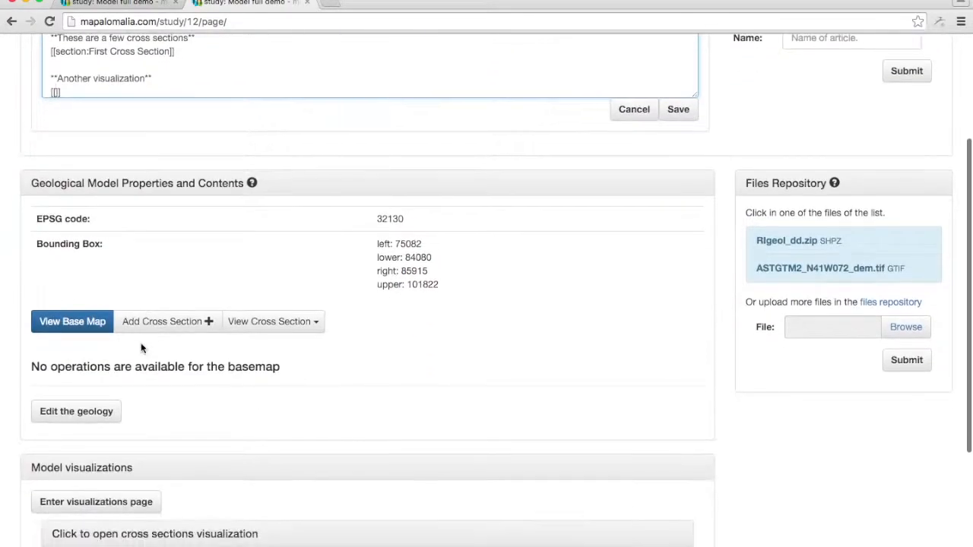
{"action": "right_click", "coordinate": [110, 500]}
{"action": "left_click", "coordinate": [137, 428]}
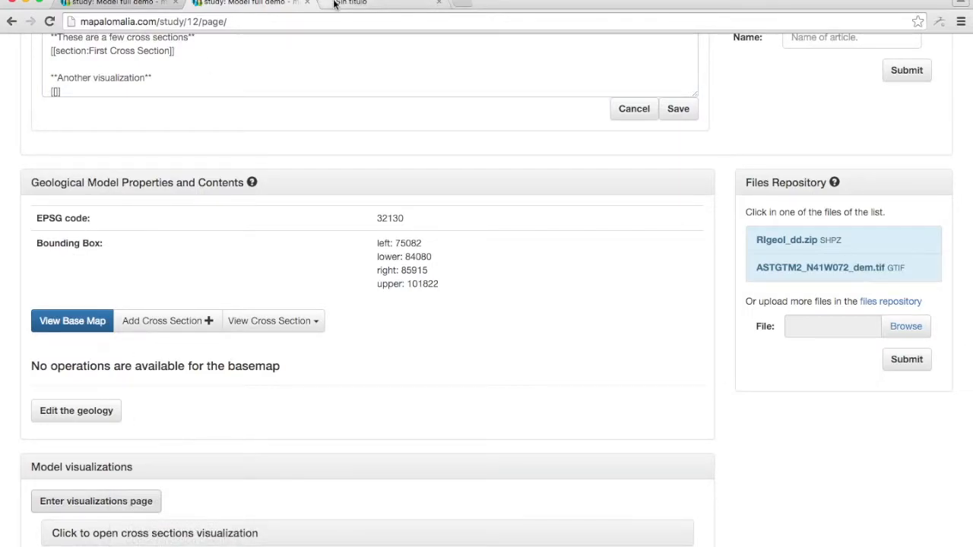
{"action": "left_click", "coordinate": [335, 4]}
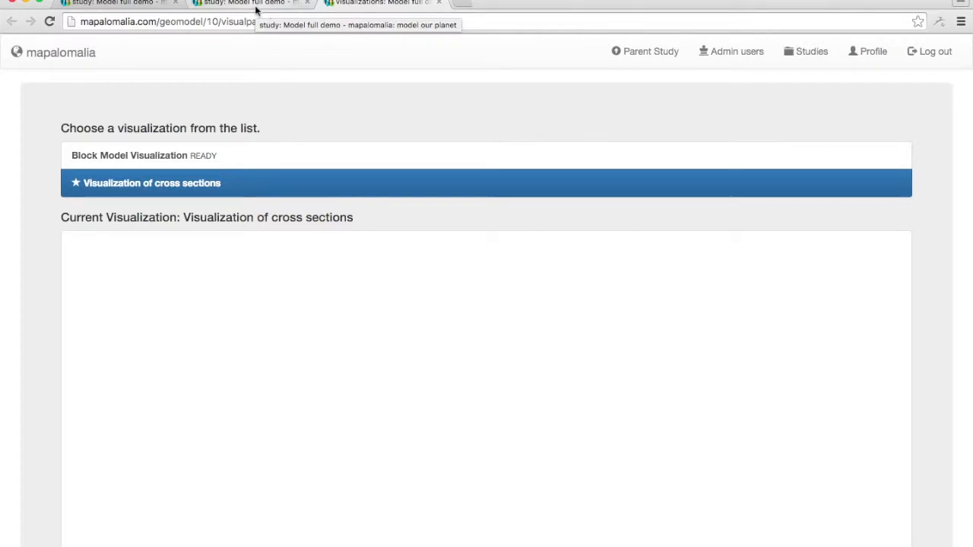
{"action": "left_click", "coordinate": [256, 4]}
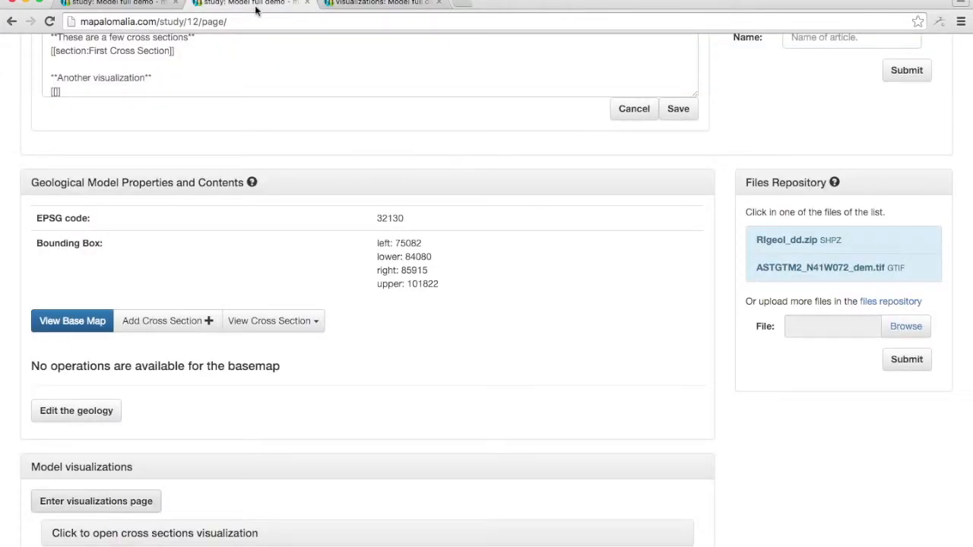
Fill the article's empty tag so it reads [[visual3d:Block Model Visualization]] and save the Abstract article.
{"action": "left_click", "coordinate": [56, 92]}
{"action": "scroll", "coordinate": [373, 48], "scroll_direction": "up", "scroll_amount": 3}
{"action": "scroll", "coordinate": [373, 47], "scroll_direction": "down", "scroll_amount": 3}
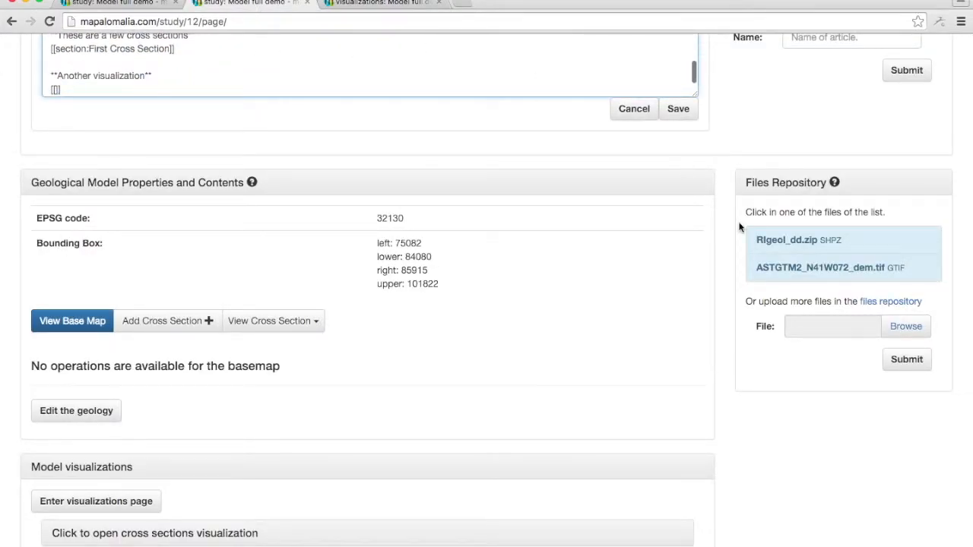
{"action": "scroll", "coordinate": [740, 226], "scroll_direction": "up", "scroll_amount": 3}
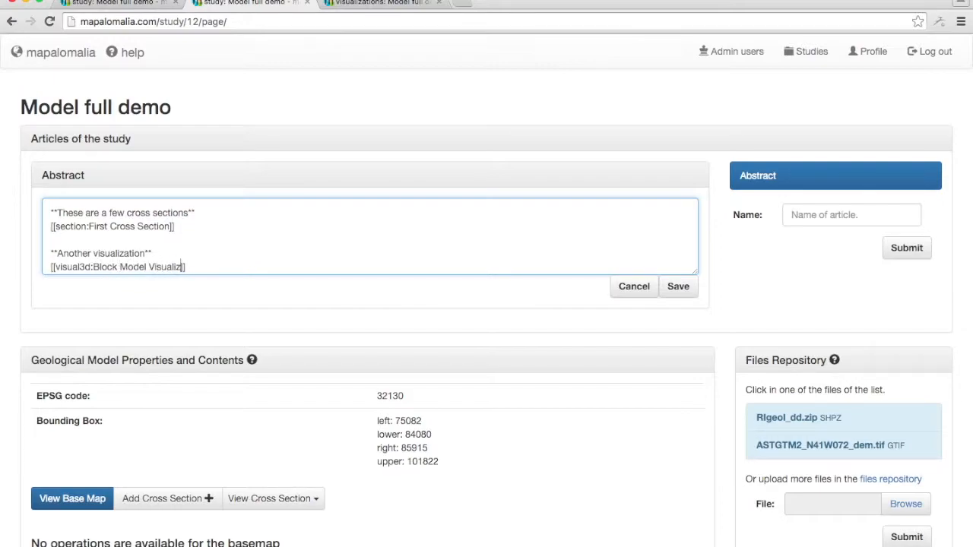
{"action": "left_click", "coordinate": [679, 289]}
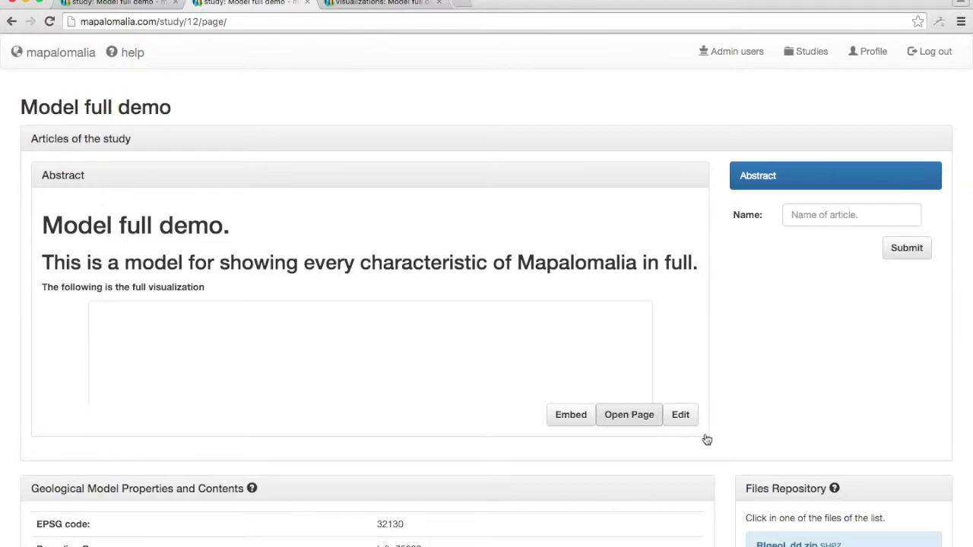
Open the Abstract article's page in a new tab, close the visualizations page, and review the article's embedded visualizations and cross section.
{"action": "right_click", "coordinate": [657, 424]}
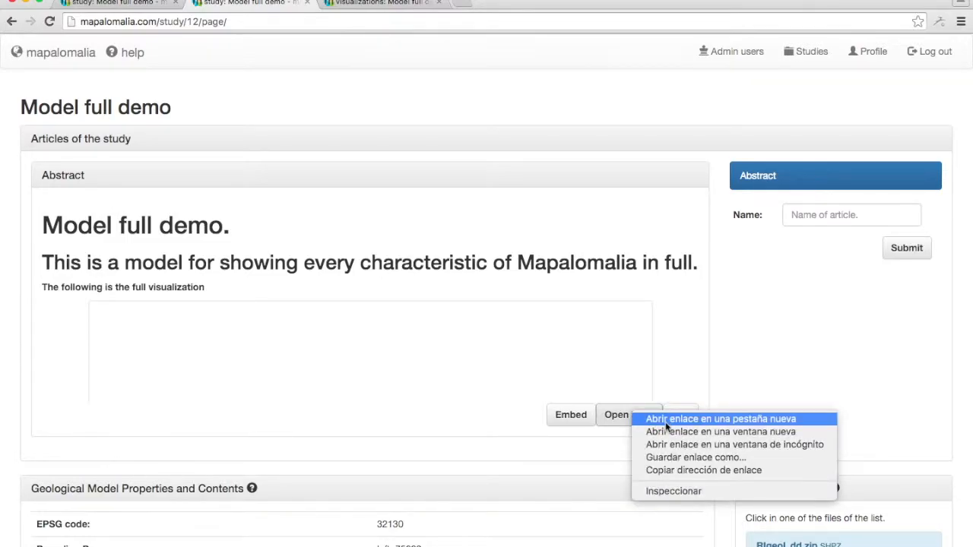
{"action": "left_click", "coordinate": [666, 422]}
{"action": "left_click", "coordinate": [439, 3]}
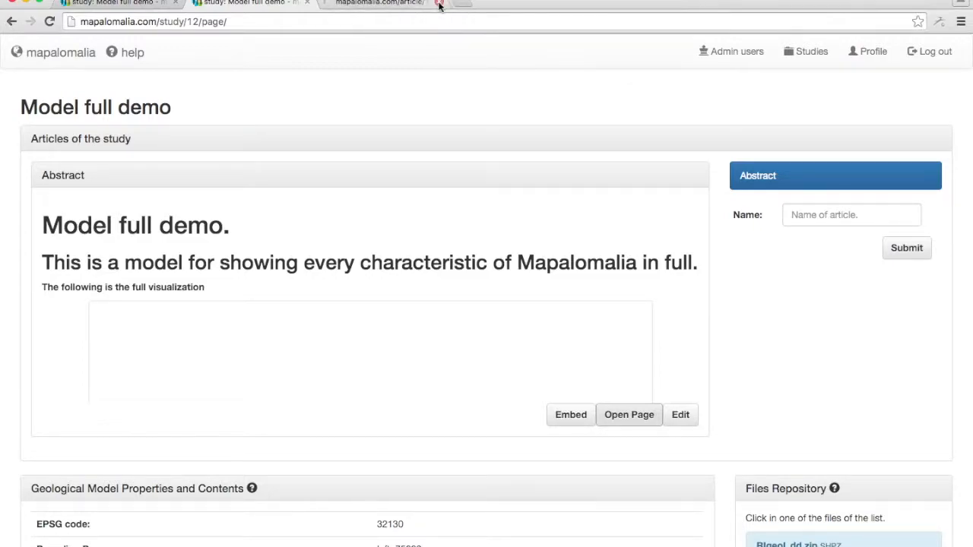
{"action": "left_click", "coordinate": [398, 4]}
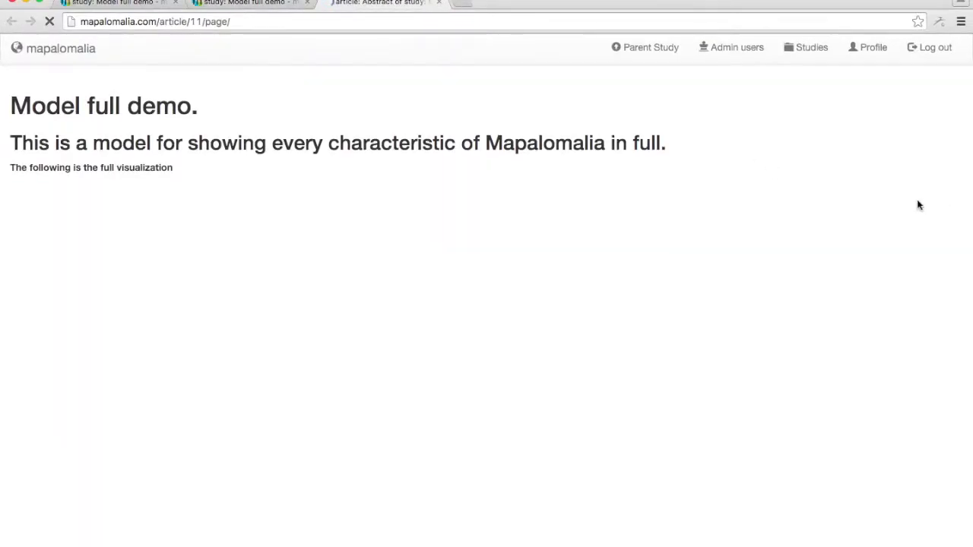
{"action": "scroll", "coordinate": [918, 205], "scroll_direction": "down", "scroll_amount": 6}
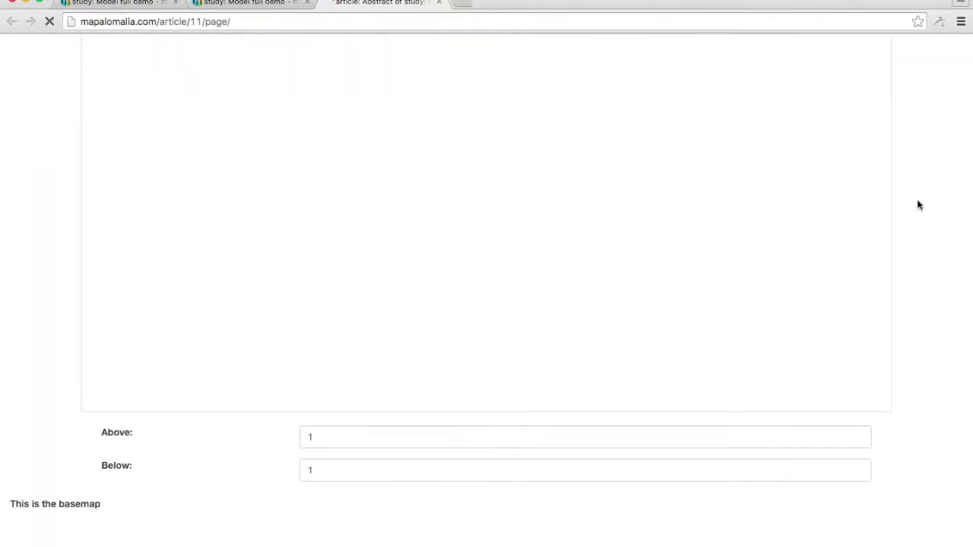
{"action": "scroll", "coordinate": [917, 205], "scroll_direction": "down", "scroll_amount": 6}
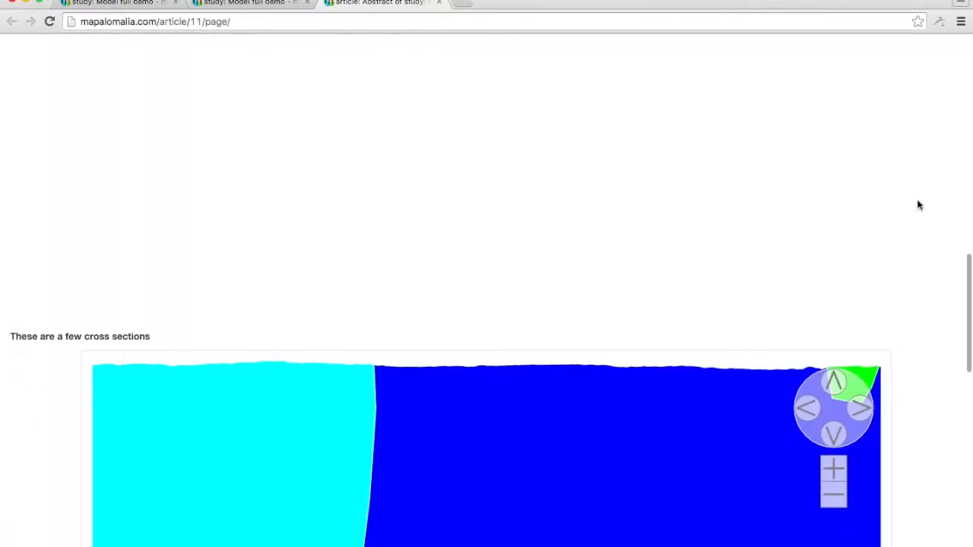
{"action": "scroll", "coordinate": [917, 205], "scroll_direction": "down", "scroll_amount": 8}
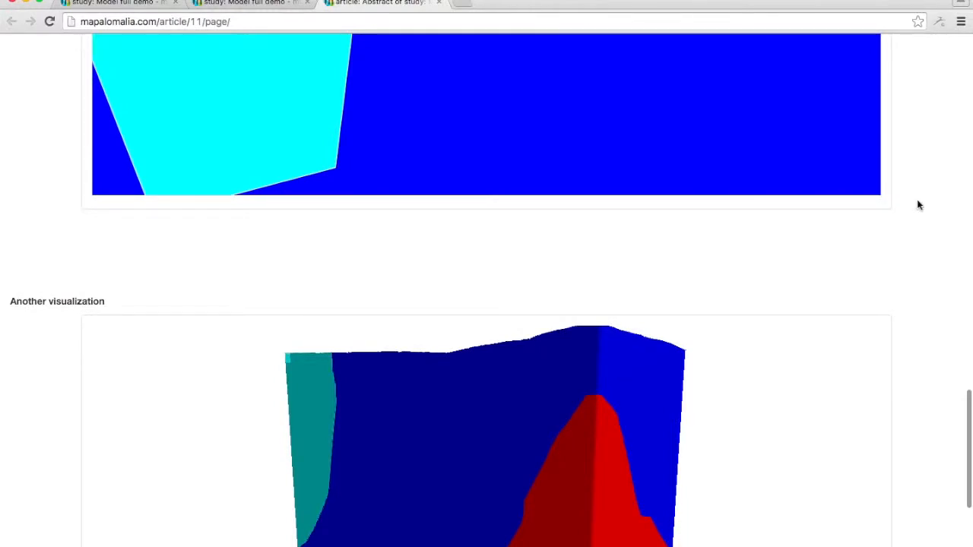
{"action": "scroll", "coordinate": [917, 205], "scroll_direction": "down", "scroll_amount": 3}
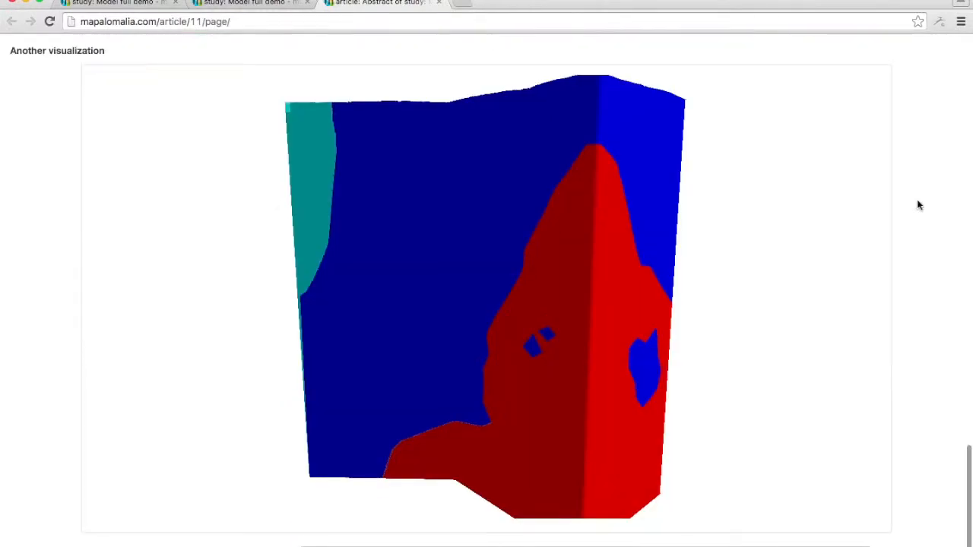
{"action": "scroll", "coordinate": [917, 206], "scroll_direction": "up", "scroll_amount": 20}
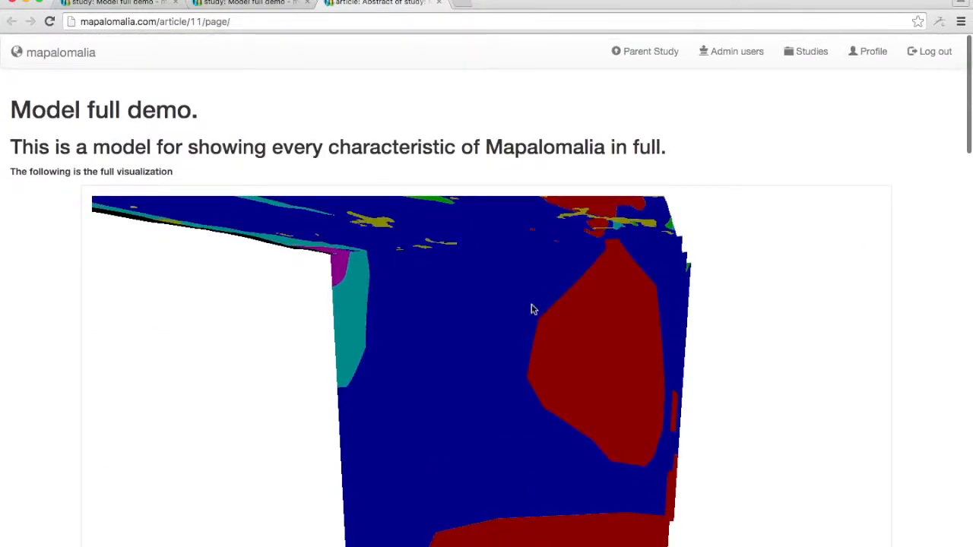
Rotate the article's full visualization, dismiss the selected unit's details, and rotate the block model under Another visualization.
{"action": "mouse_move", "coordinate": [532, 309]}
{"action": "left_mouse_down"}
{"action": "mouse_move", "coordinate": [610, 343]}
{"action": "mouse_move", "coordinate": [527, 326]}
{"action": "left_mouse_up"}
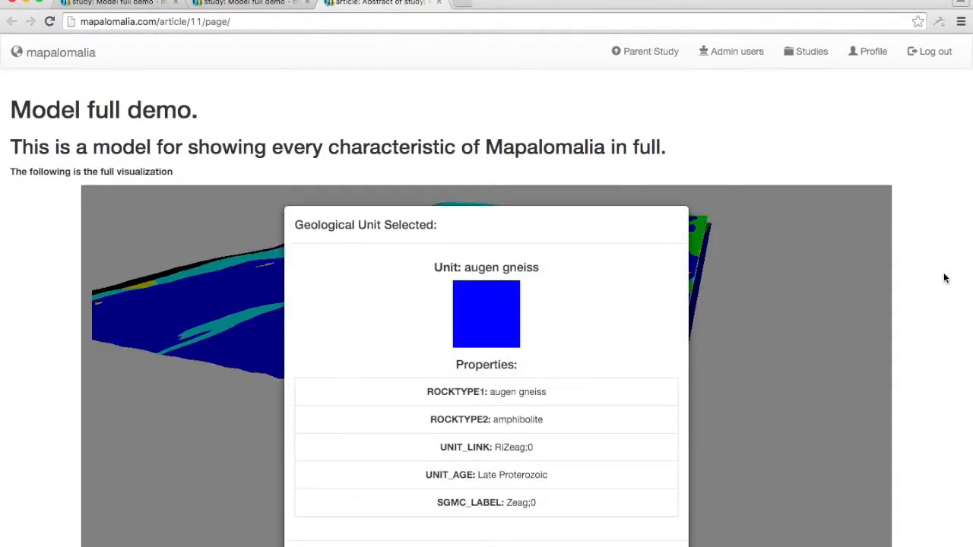
{"action": "left_click", "coordinate": [967, 288]}
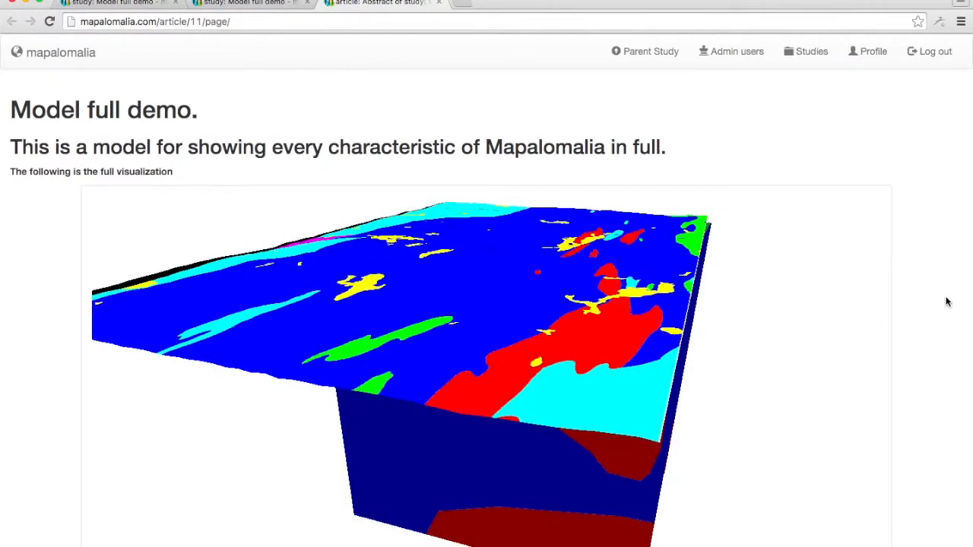
{"action": "scroll", "coordinate": [947, 301], "scroll_direction": "down", "scroll_amount": 5}
{"action": "scroll", "coordinate": [946, 302], "scroll_direction": "down", "scroll_amount": 15}
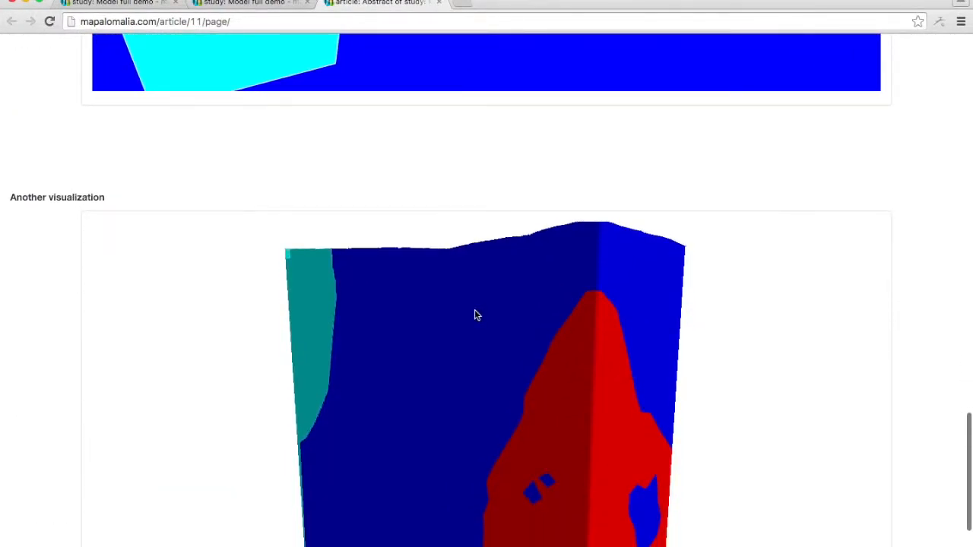
{"action": "left_click_drag", "start_coordinate": [475, 315], "coordinate": [681, 363]}
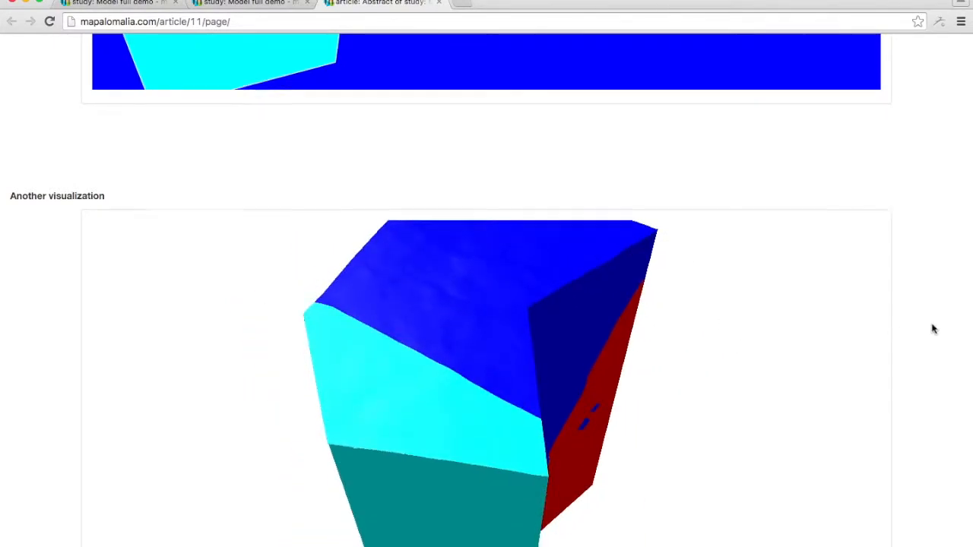
Look over the article's base map, cross section and block model again, and close its page to return to the study.
{"action": "scroll", "coordinate": [934, 328], "scroll_direction": "down", "scroll_amount": 5}
{"action": "scroll", "coordinate": [933, 328], "scroll_direction": "up", "scroll_amount": 3}
{"action": "scroll", "coordinate": [933, 327], "scroll_direction": "up", "scroll_amount": 15}
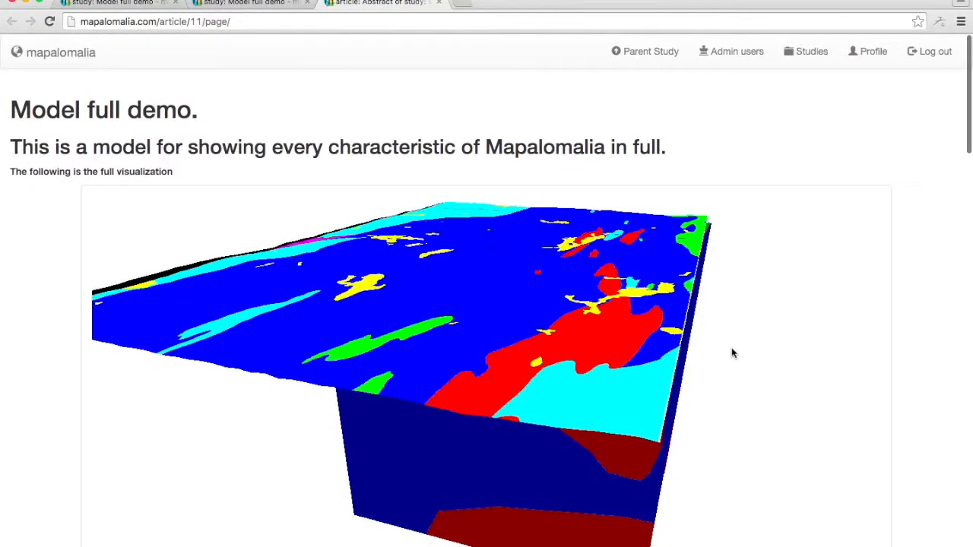
{"action": "left_click_drag", "start_coordinate": [733, 352], "coordinate": [554, 337]}
{"action": "scroll", "coordinate": [947, 326], "scroll_direction": "down", "scroll_amount": 20}
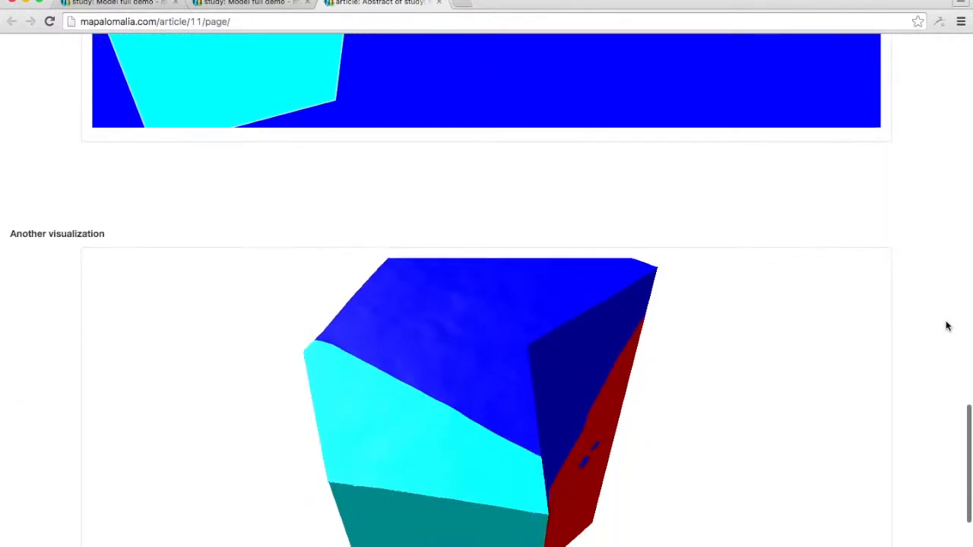
{"action": "scroll", "coordinate": [947, 326], "scroll_direction": "down", "scroll_amount": 5}
{"action": "left_click", "coordinate": [246, 4]}
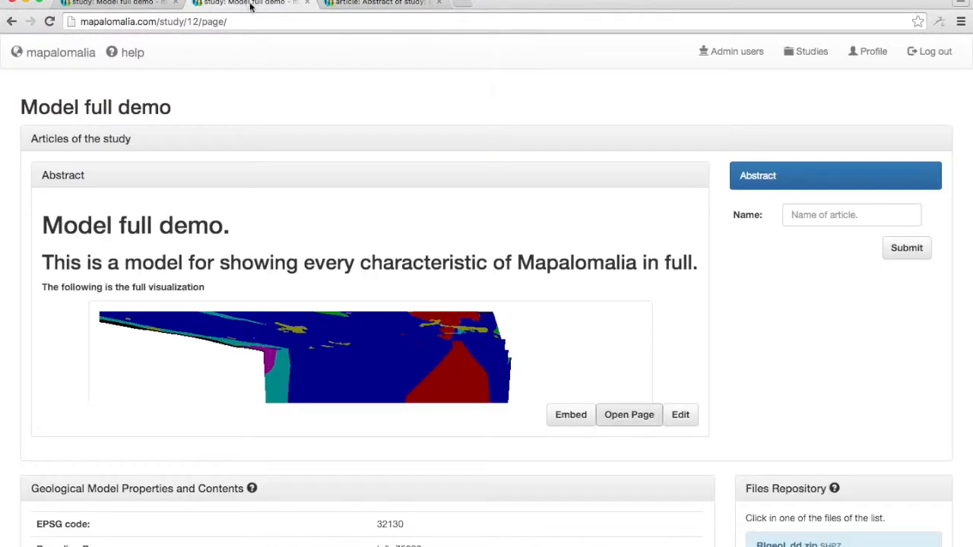
{"action": "left_click", "coordinate": [438, 2]}
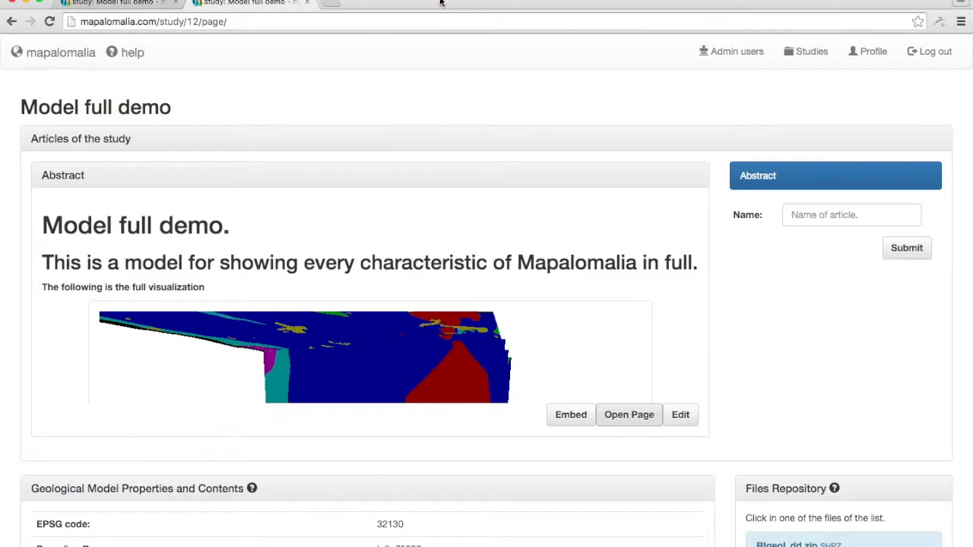
Open the form for setting a user permission on the study and view its roles and users.
{"action": "scroll", "coordinate": [712, 326], "scroll_direction": "down", "scroll_amount": 10}
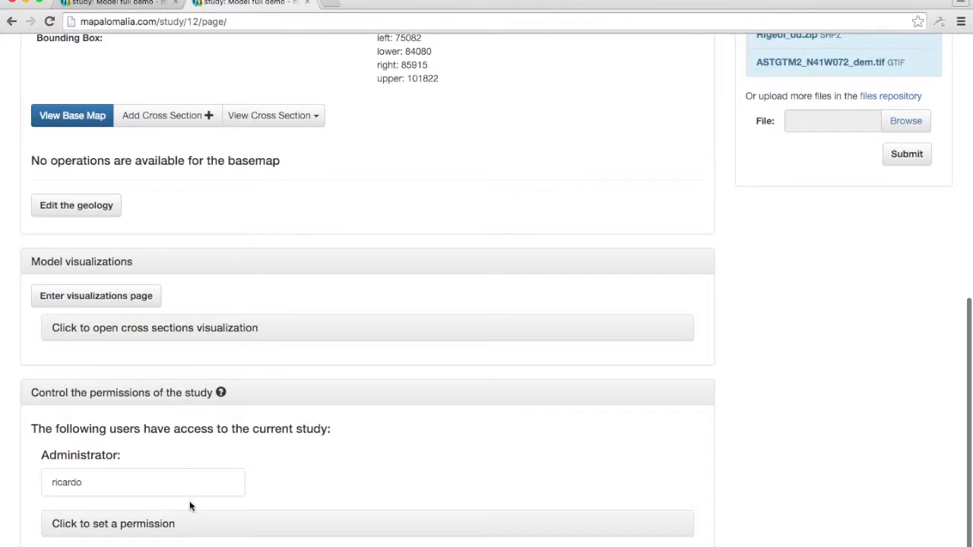
{"action": "left_click", "coordinate": [162, 523]}
{"action": "scroll", "coordinate": [851, 426], "scroll_direction": "down", "scroll_amount": 7}
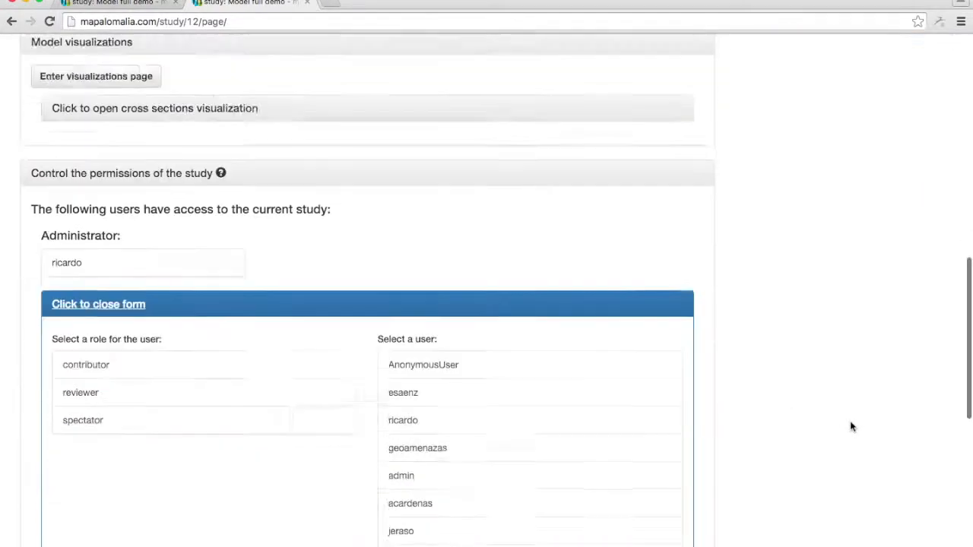
{"action": "scroll", "coordinate": [851, 426], "scroll_direction": "down", "scroll_amount": 3}
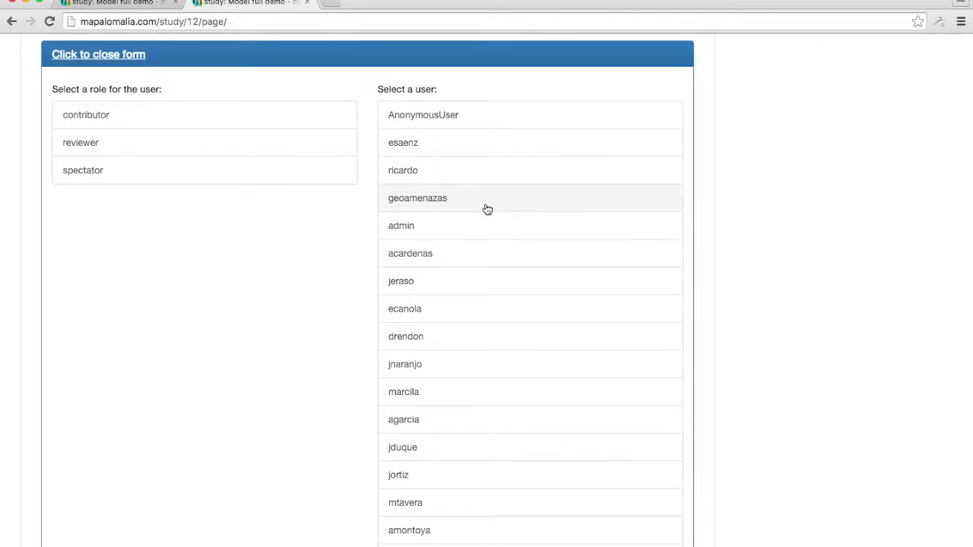
{"action": "left_click", "coordinate": [490, 262]}
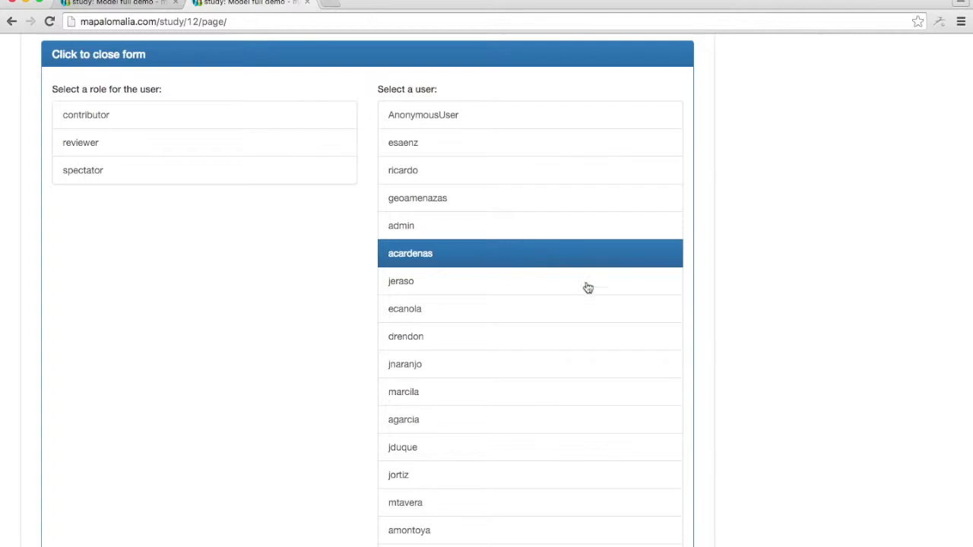
{"action": "left_click", "coordinate": [567, 364]}
{"action": "left_click", "coordinate": [576, 342]}
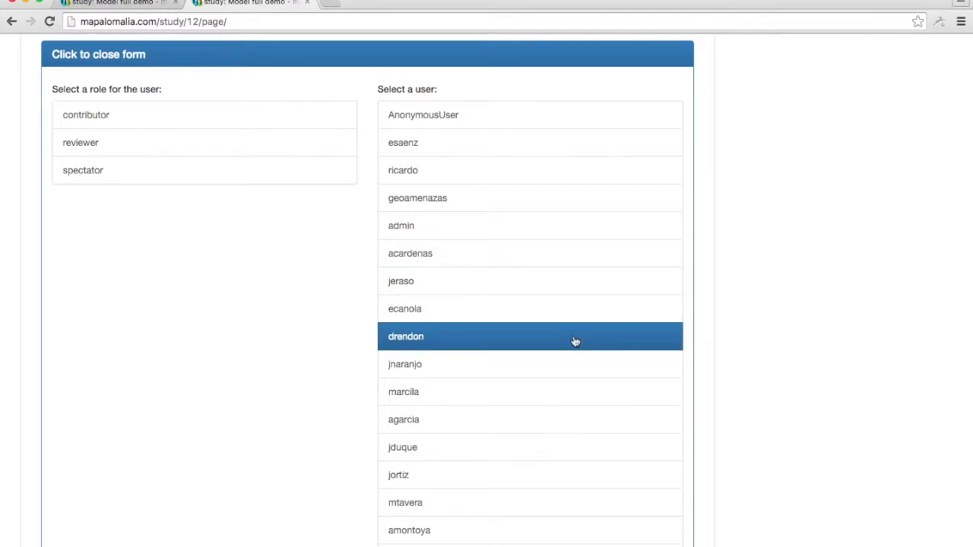
Grant the contributor role on the study to the last user in the list.
{"action": "scroll", "coordinate": [623, 376], "scroll_direction": "down", "scroll_amount": 5}
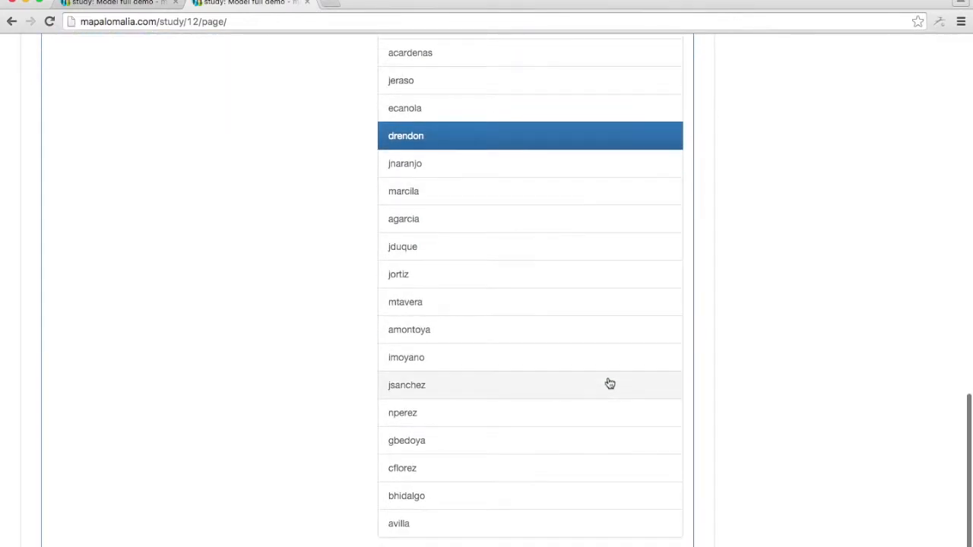
{"action": "left_click", "coordinate": [525, 525]}
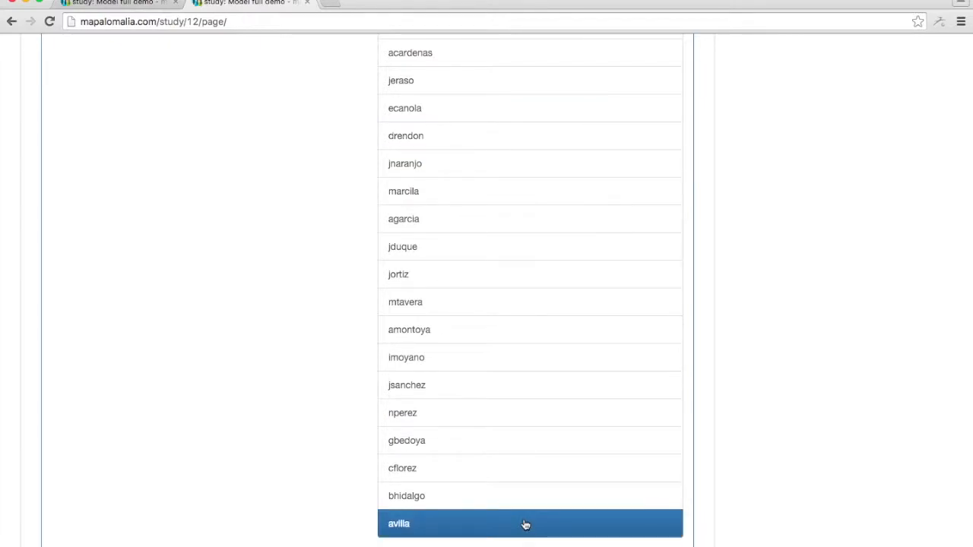
{"action": "scroll", "coordinate": [283, 404], "scroll_direction": "up", "scroll_amount": 5}
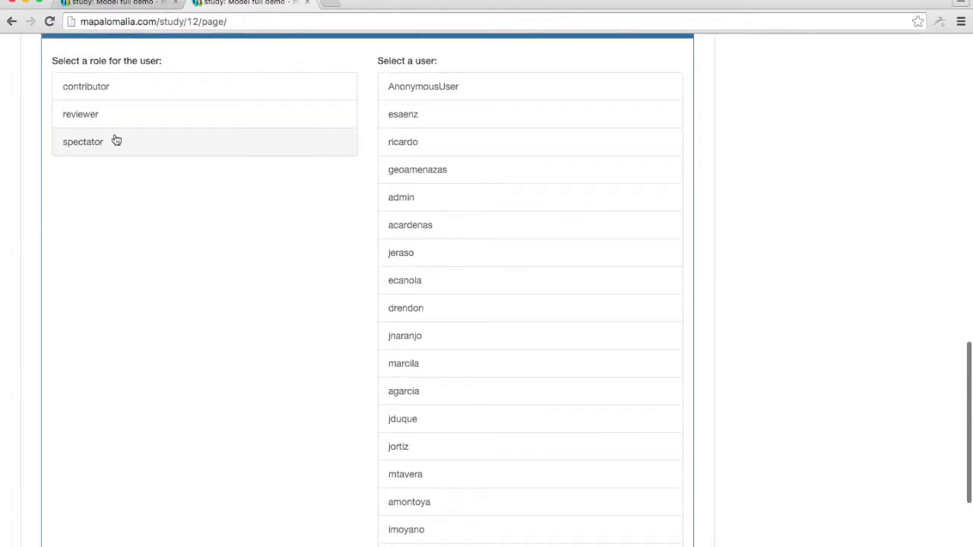
{"action": "left_click", "coordinate": [168, 95]}
{"action": "scroll", "coordinate": [261, 294], "scroll_direction": "down", "scroll_amount": 5}
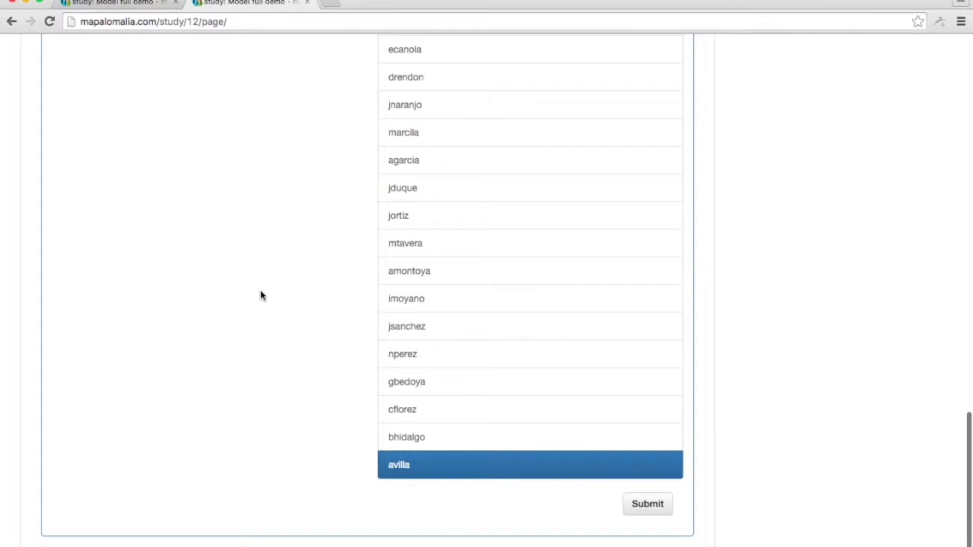
{"action": "left_click", "coordinate": [647, 505]}
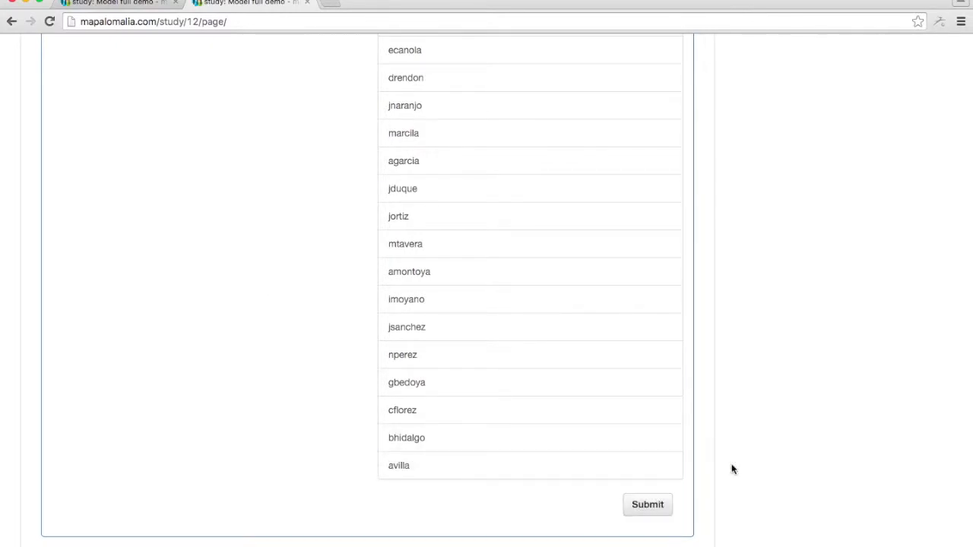
Grant the spectator role on the study to AnonymousUser and review the study's access list.
{"action": "scroll", "coordinate": [753, 467], "scroll_direction": "up", "scroll_amount": 10}
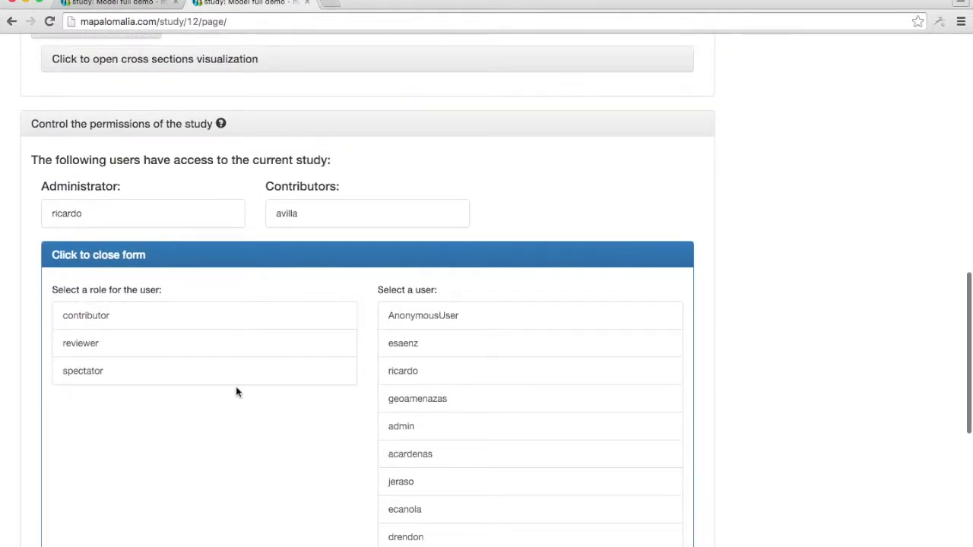
{"action": "scroll", "coordinate": [832, 399], "scroll_direction": "up", "scroll_amount": 5}
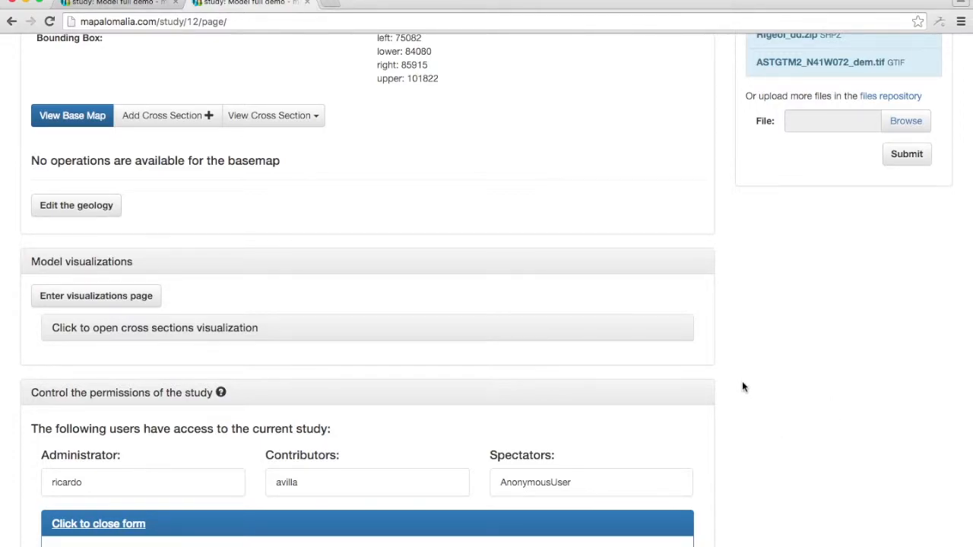
{"action": "scroll", "coordinate": [742, 387], "scroll_direction": "down", "scroll_amount": 15}
{"action": "scroll", "coordinate": [743, 387], "scroll_direction": "up", "scroll_amount": 9}
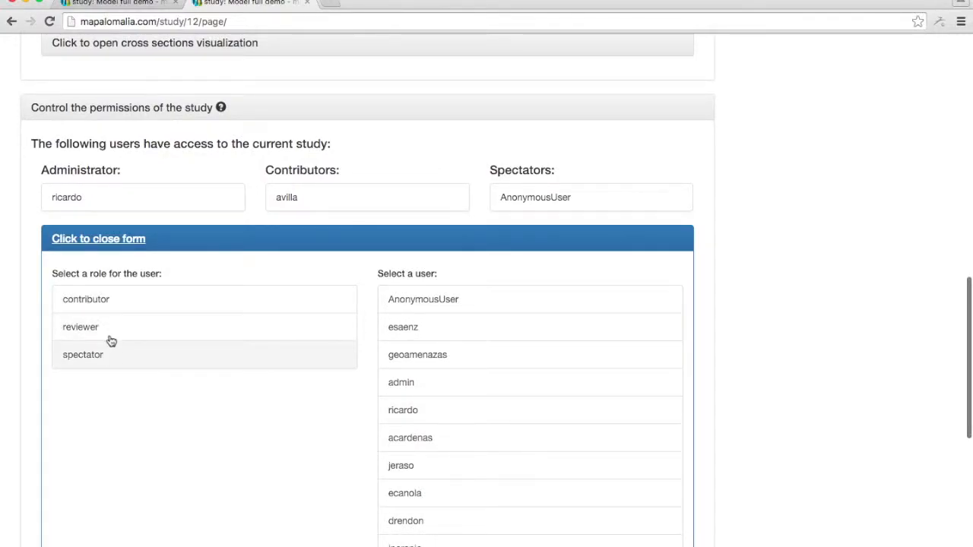
{"action": "left_click", "coordinate": [86, 300]}
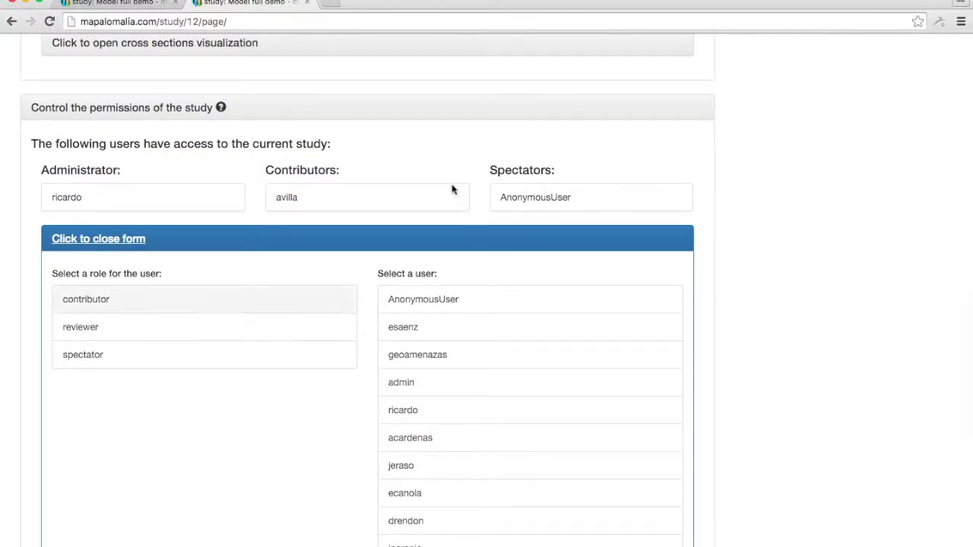
{"action": "left_click", "coordinate": [267, 326]}
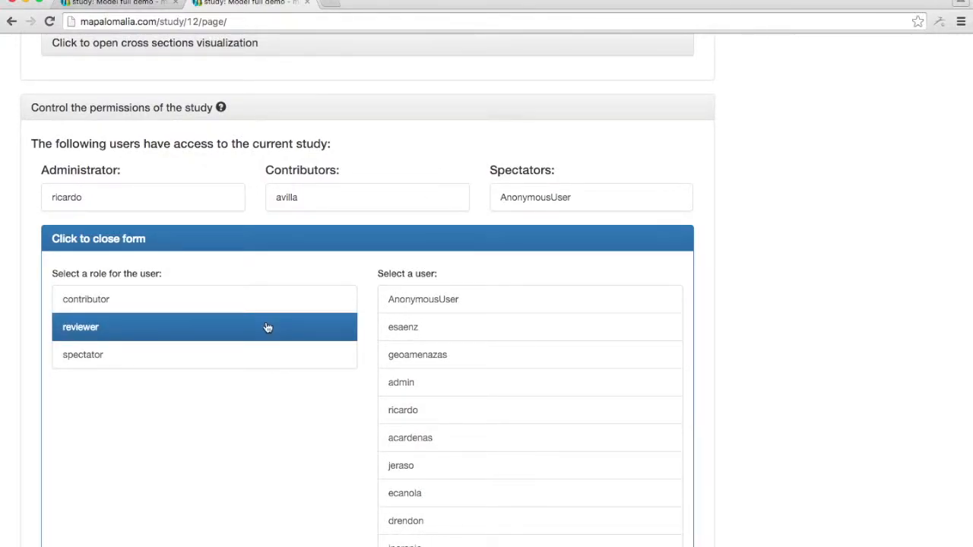
{"action": "left_click", "coordinate": [437, 301]}
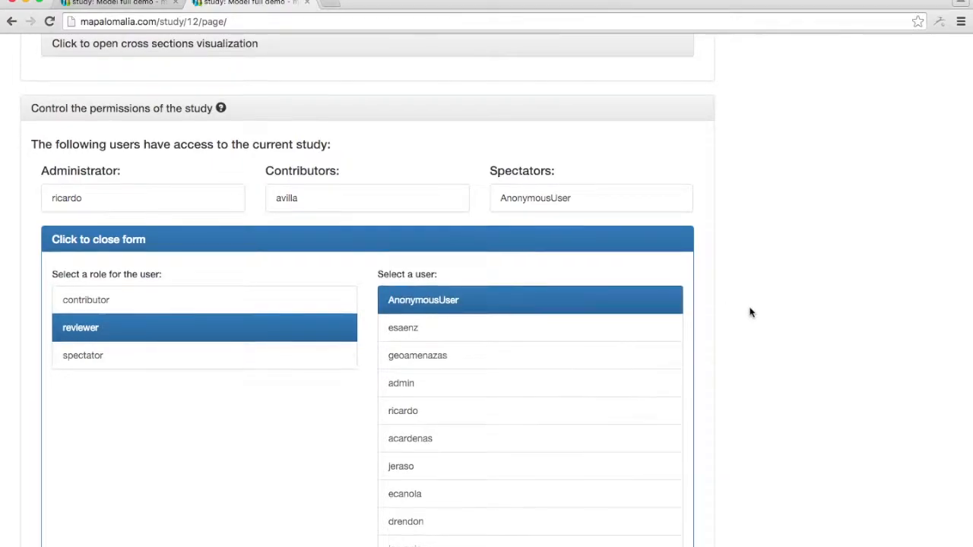
{"action": "scroll", "coordinate": [749, 311], "scroll_direction": "up", "scroll_amount": 1}
{"action": "scroll", "coordinate": [749, 312], "scroll_direction": "down", "scroll_amount": 7}
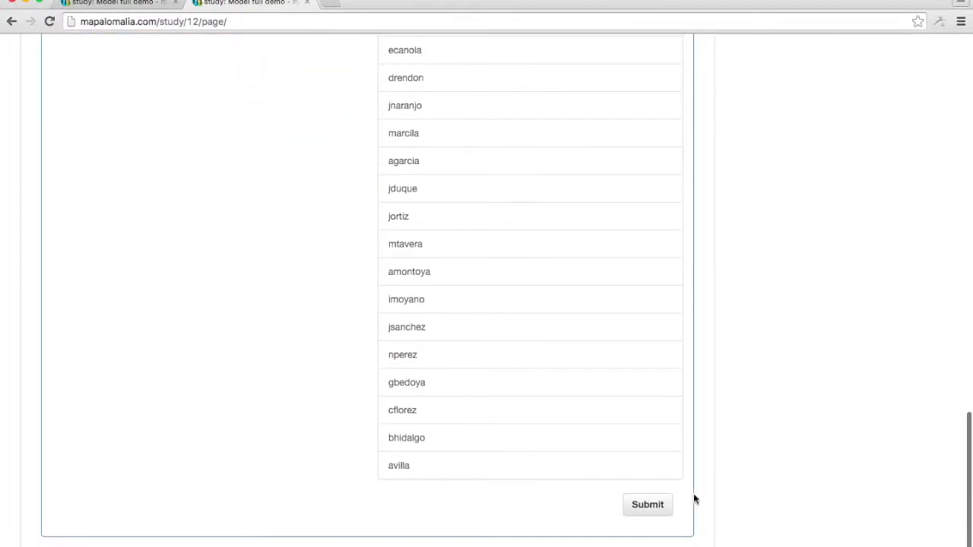
{"action": "scroll", "coordinate": [718, 503], "scroll_direction": "up", "scroll_amount": 6}
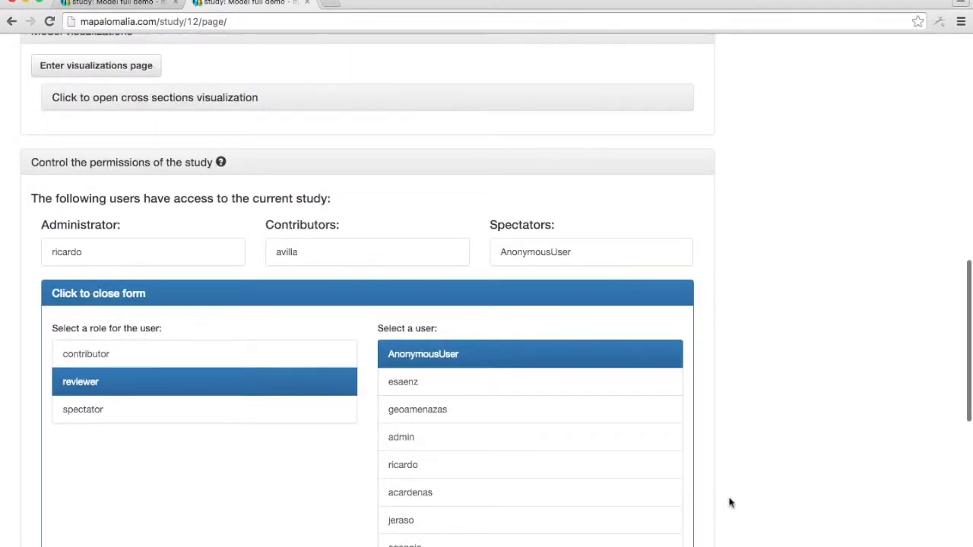
{"action": "scroll", "coordinate": [729, 503], "scroll_direction": "up", "scroll_amount": 10}
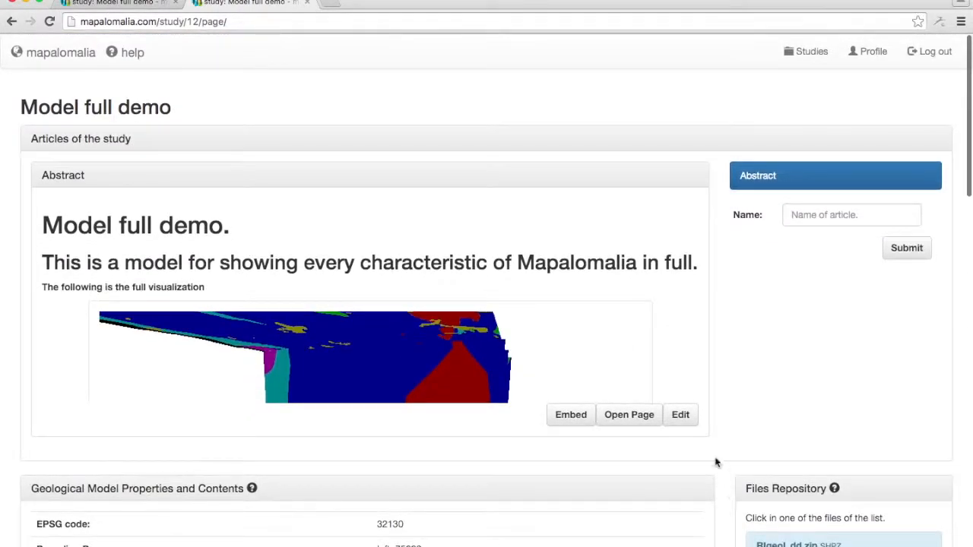
{"action": "scroll", "coordinate": [715, 443], "scroll_direction": "down", "scroll_amount": 12}
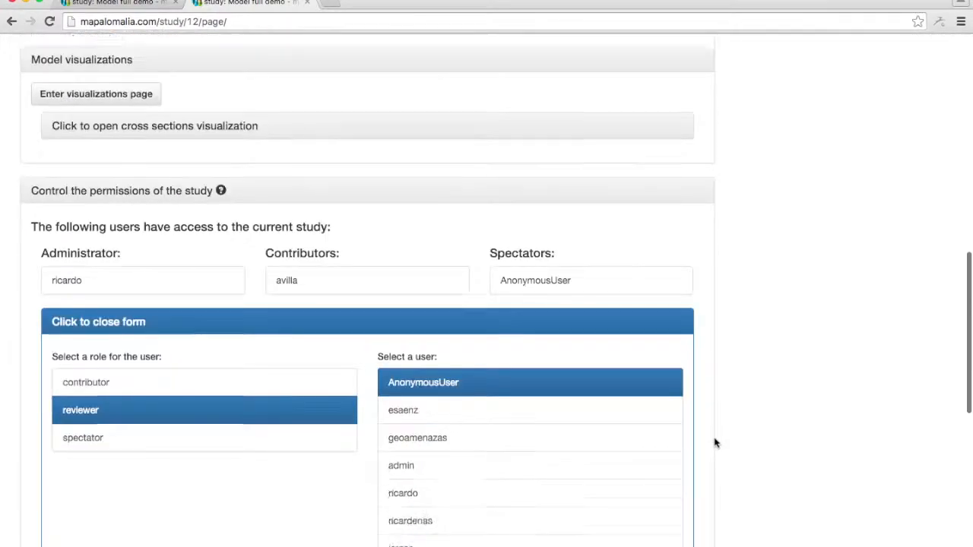
{"action": "left_click", "coordinate": [122, 205]}
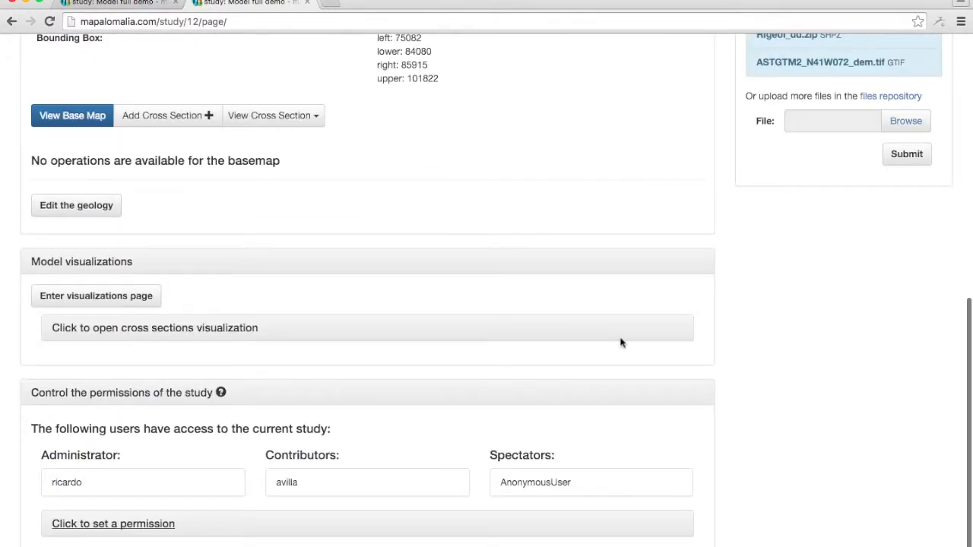
{"action": "scroll", "coordinate": [759, 381], "scroll_direction": "up", "scroll_amount": 10}
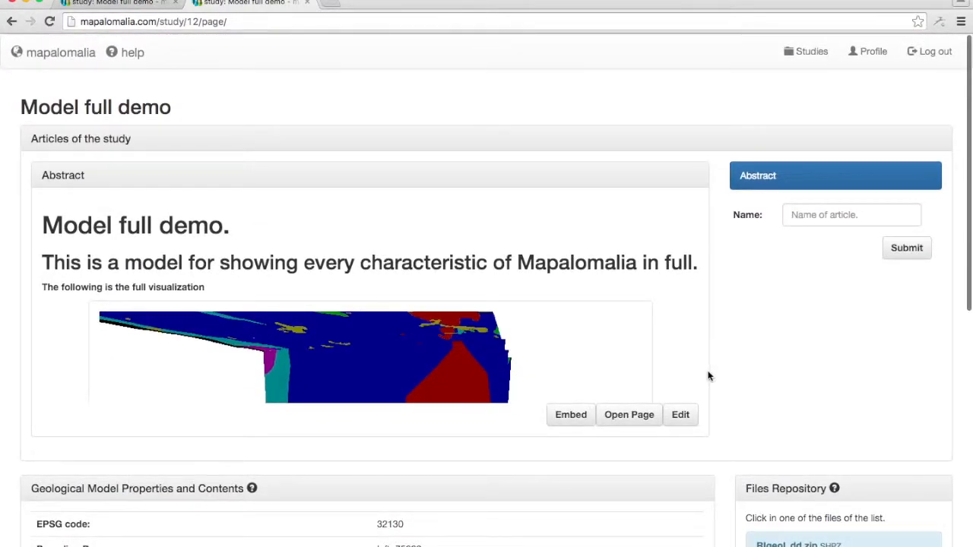
Open the form for setting a permission and grant the reviewer role on the study to AnonymousUser.
{"action": "scroll", "coordinate": [711, 376], "scroll_direction": "down", "scroll_amount": 7}
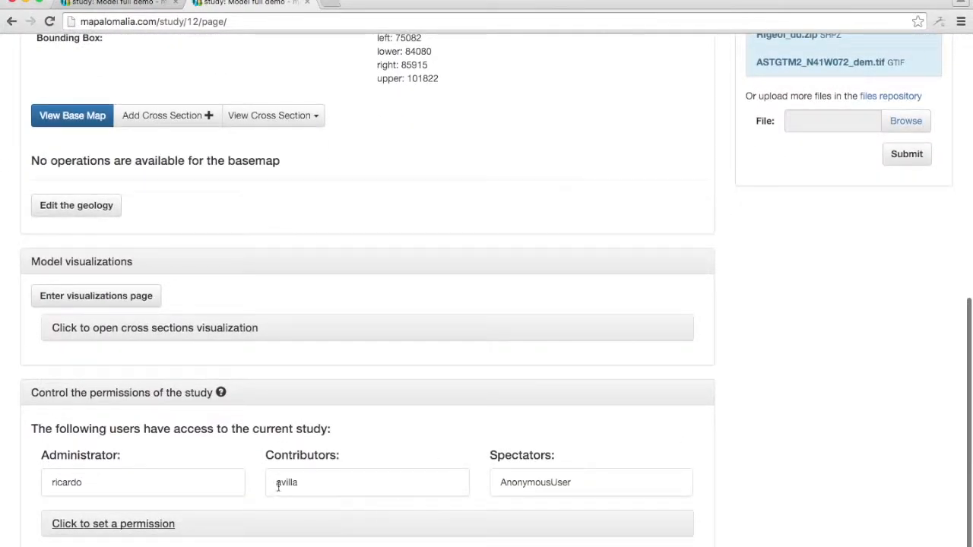
{"action": "left_click", "coordinate": [149, 533]}
{"action": "scroll", "coordinate": [706, 466], "scroll_direction": "down", "scroll_amount": 5}
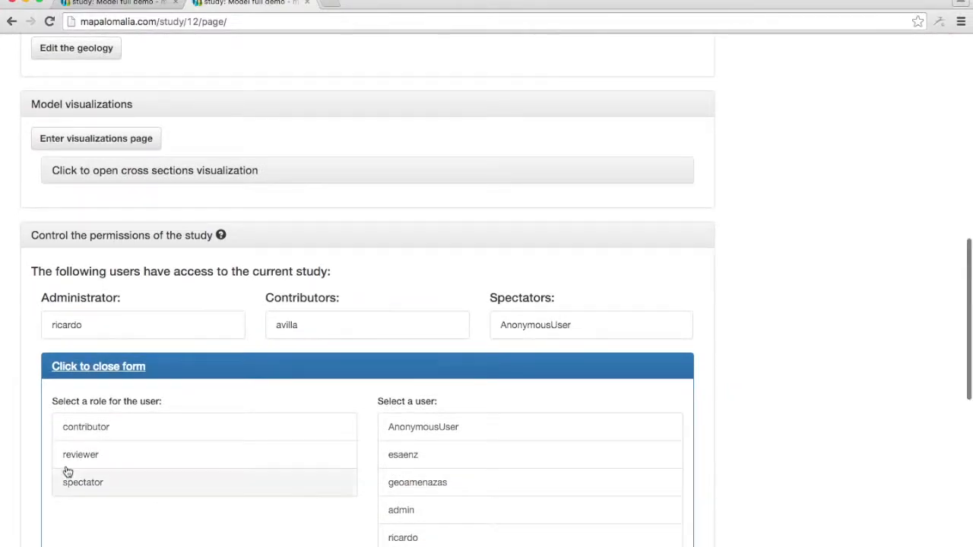
{"action": "left_click", "coordinate": [85, 464]}
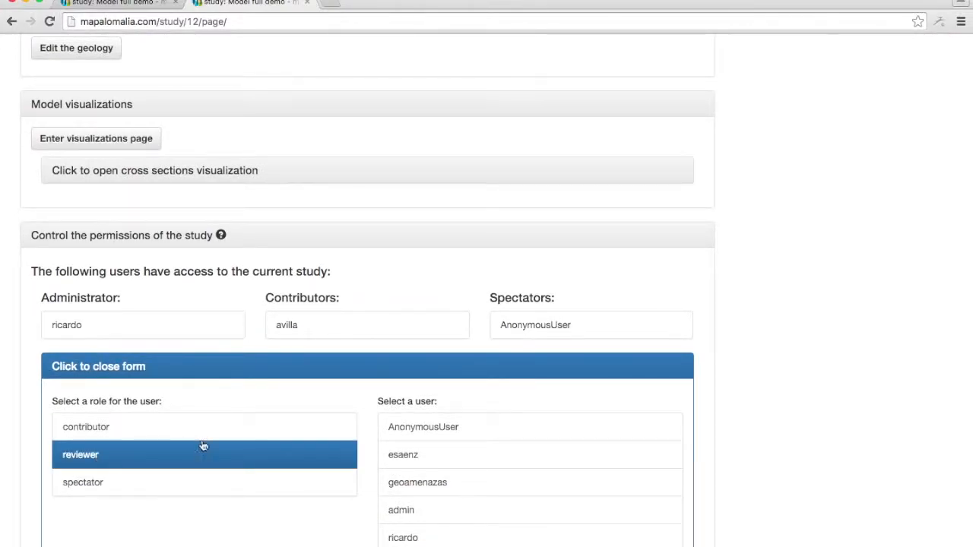
{"action": "left_click", "coordinate": [409, 431]}
{"action": "scroll", "coordinate": [764, 405], "scroll_direction": "down", "scroll_amount": 10}
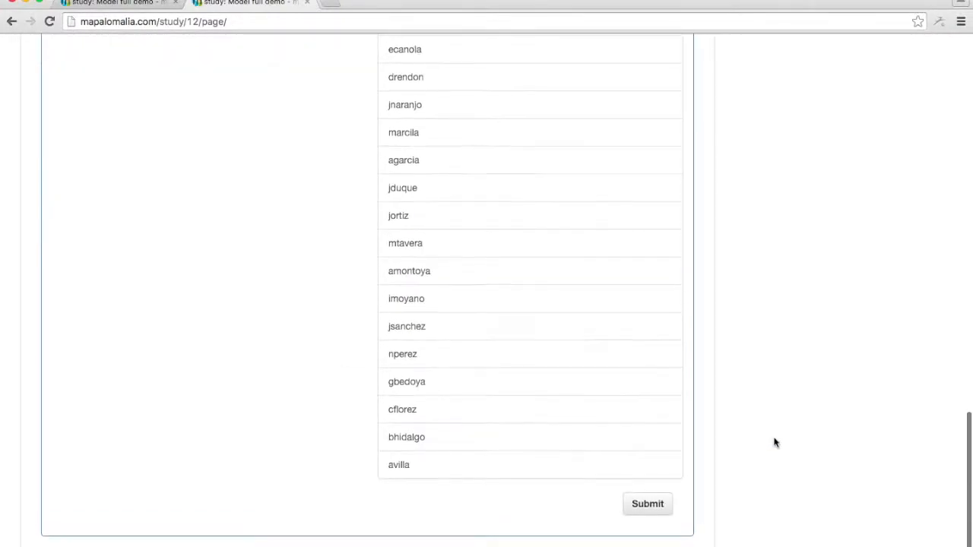
{"action": "left_click", "coordinate": [647, 505]}
{"action": "scroll", "coordinate": [718, 426], "scroll_direction": "up", "scroll_amount": 6}
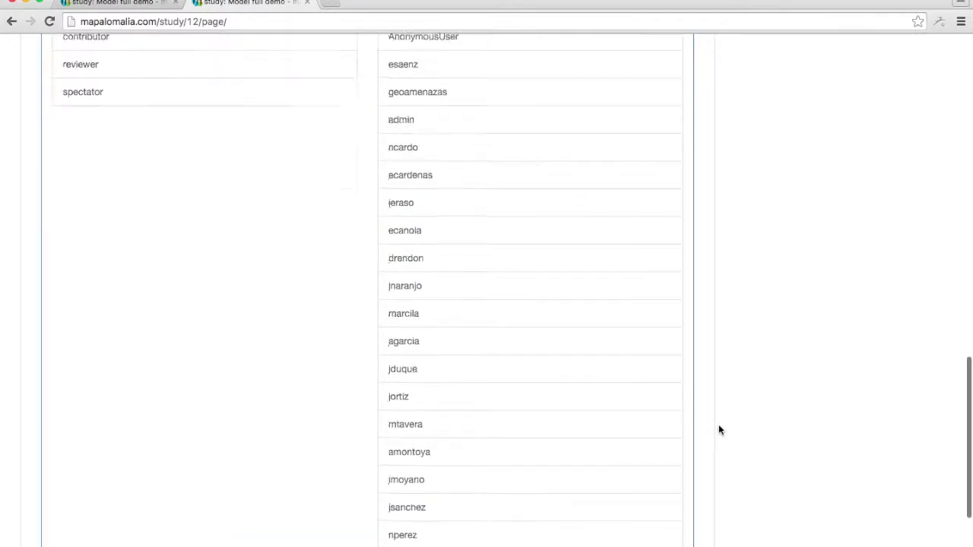
Open the Abstract article's page in a separate browser tab and log out of the account on the study's tab.
{"action": "scroll", "coordinate": [718, 426], "scroll_direction": "up", "scroll_amount": 10}
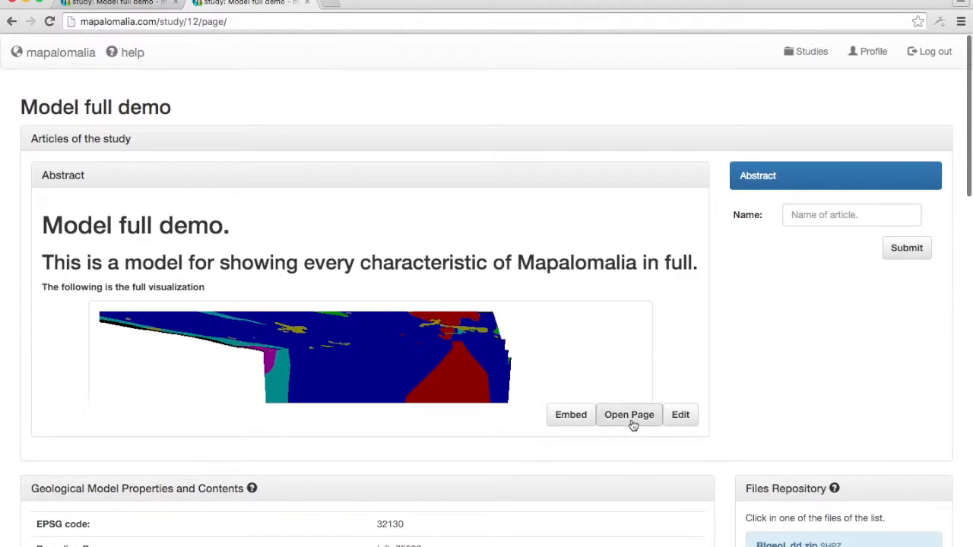
{"action": "right_click", "coordinate": [631, 419]}
{"action": "left_click", "coordinate": [648, 422]}
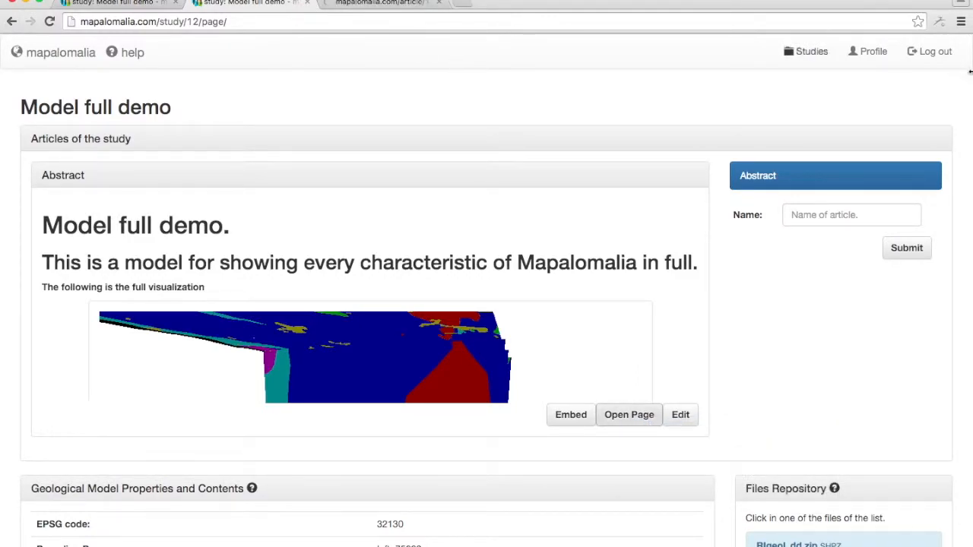
{"action": "left_click", "coordinate": [930, 53]}
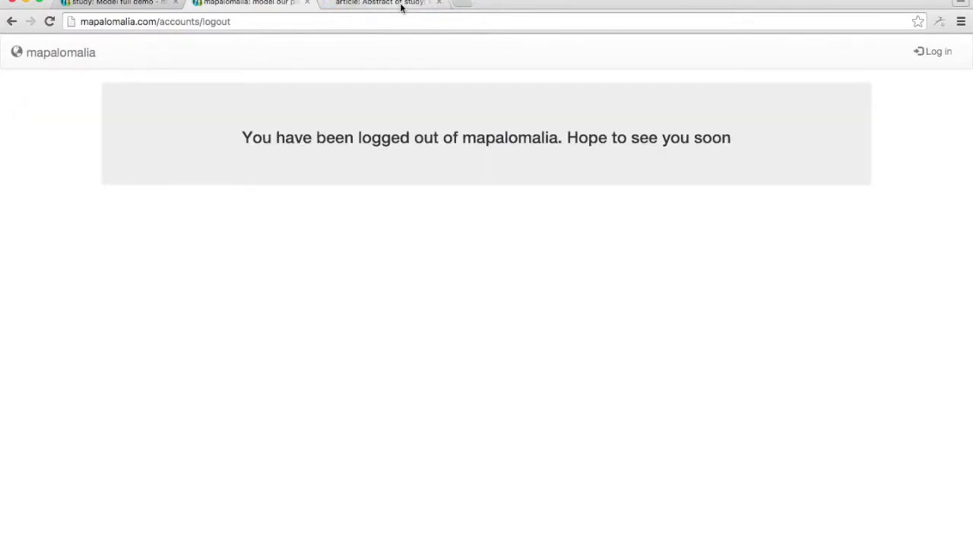
Reload the Abstract article's page as a logged-out visitor and look over its base map, cross section and block model visualizations.
{"action": "left_click", "coordinate": [400, 6]}
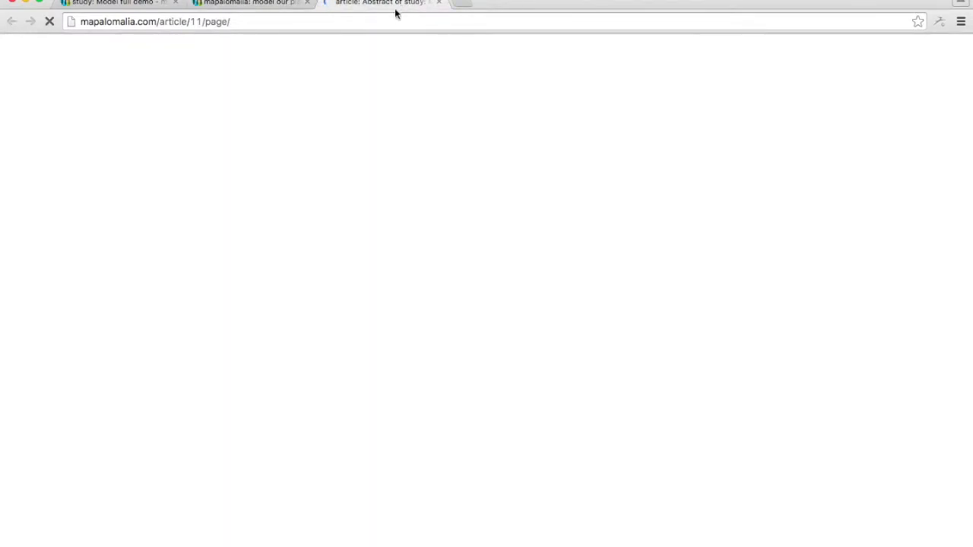
{"action": "left_click", "coordinate": [354, 26]}
{"action": "key", "text": "Return"}
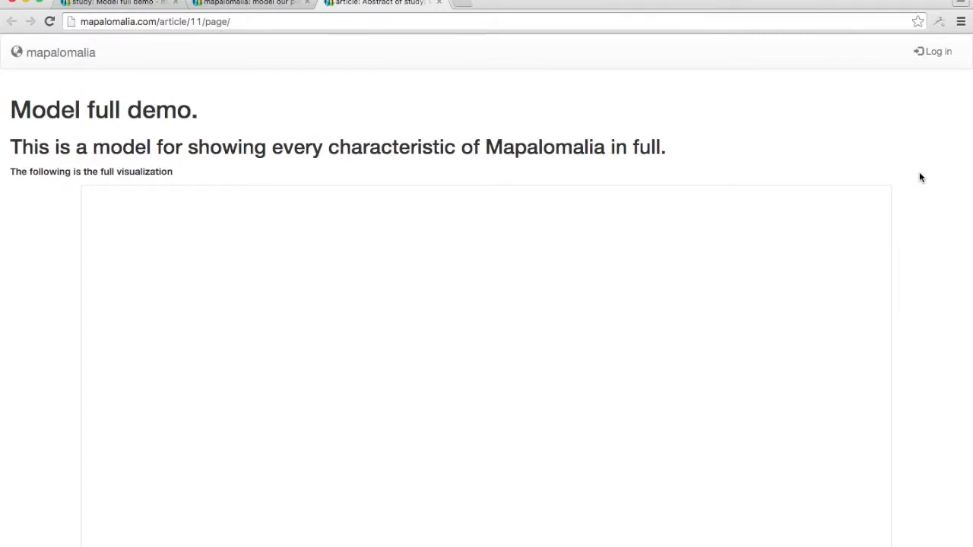
{"action": "scroll", "coordinate": [919, 177], "scroll_direction": "down", "scroll_amount": 10}
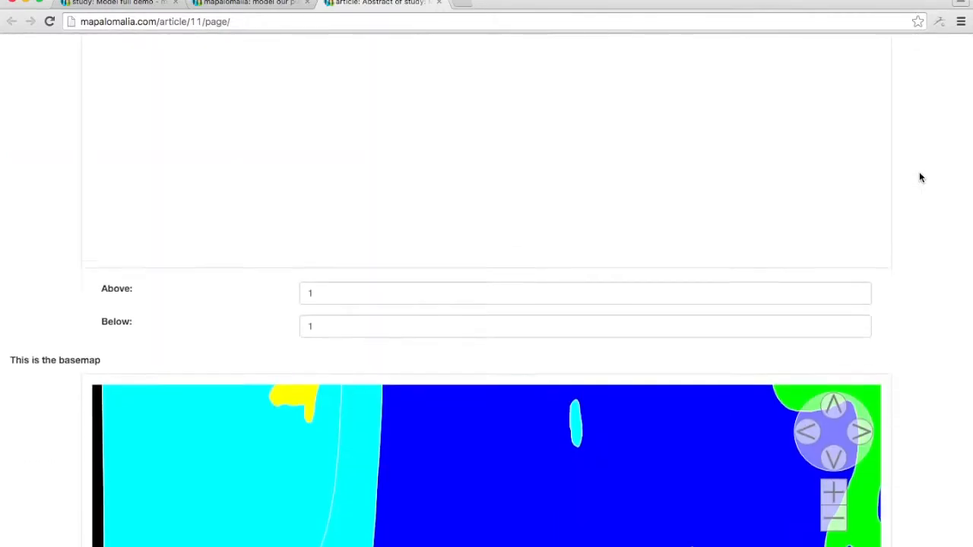
{"action": "scroll", "coordinate": [919, 177], "scroll_direction": "down", "scroll_amount": 2}
{"action": "scroll", "coordinate": [919, 177], "scroll_direction": "down", "scroll_amount": 10}
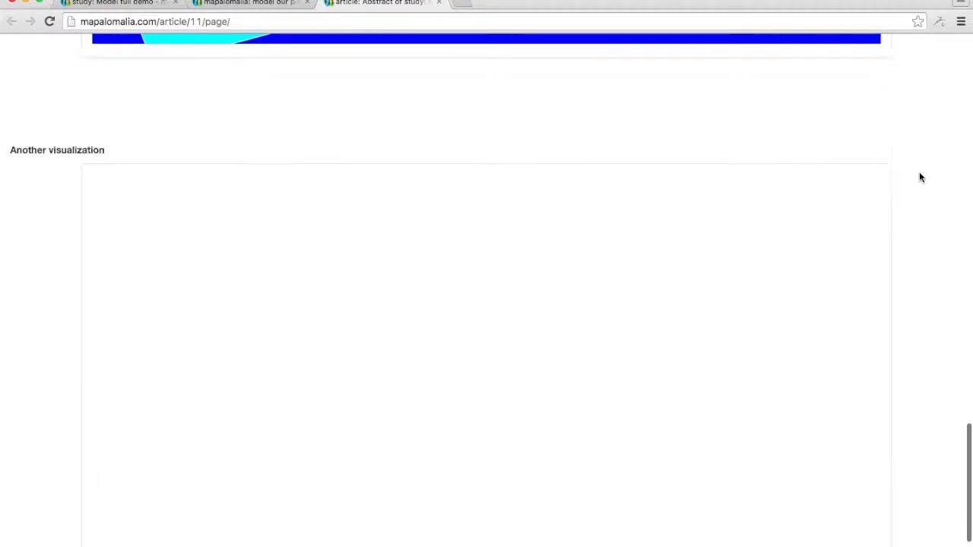
{"action": "scroll", "coordinate": [919, 177], "scroll_direction": "up", "scroll_amount": 3}
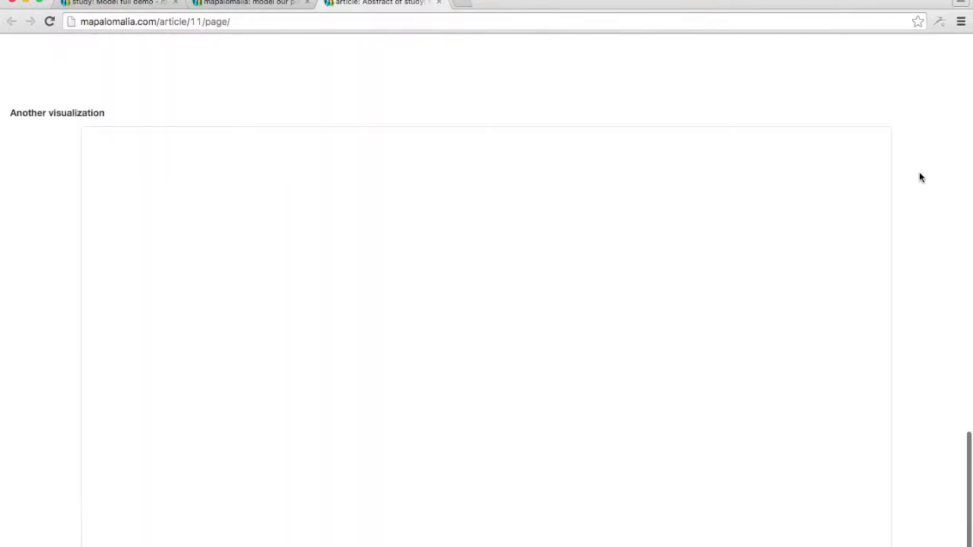
{"action": "scroll", "coordinate": [920, 177], "scroll_direction": "down", "scroll_amount": 2}
{"action": "scroll", "coordinate": [919, 178], "scroll_direction": "up", "scroll_amount": 2}
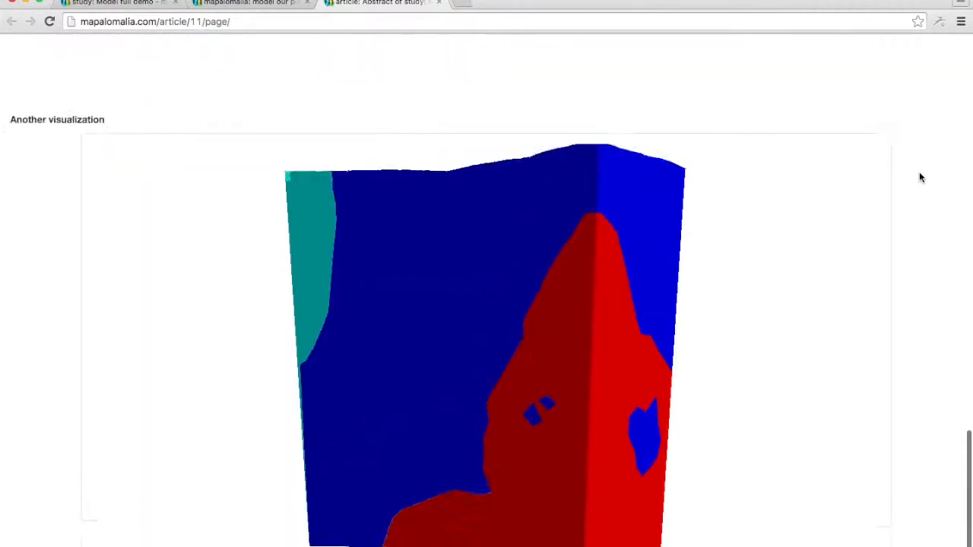
{"action": "scroll", "coordinate": [920, 177], "scroll_direction": "down", "scroll_amount": 3}
{"action": "scroll", "coordinate": [919, 177], "scroll_direction": "up", "scroll_amount": 15}
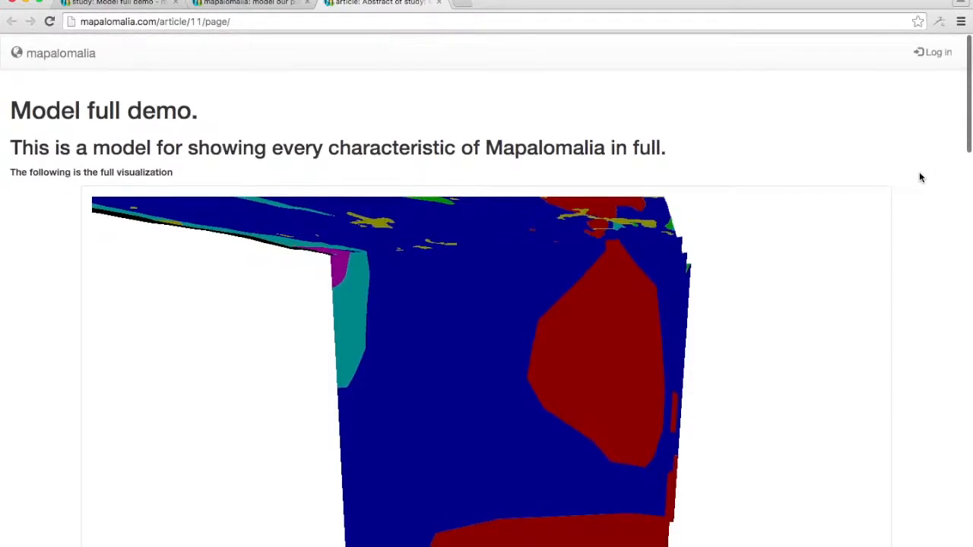
Rotate the full block model to view its top surface and look through the rest of the article again.
{"action": "left_click_drag", "start_coordinate": [739, 298], "coordinate": [755, 326]}
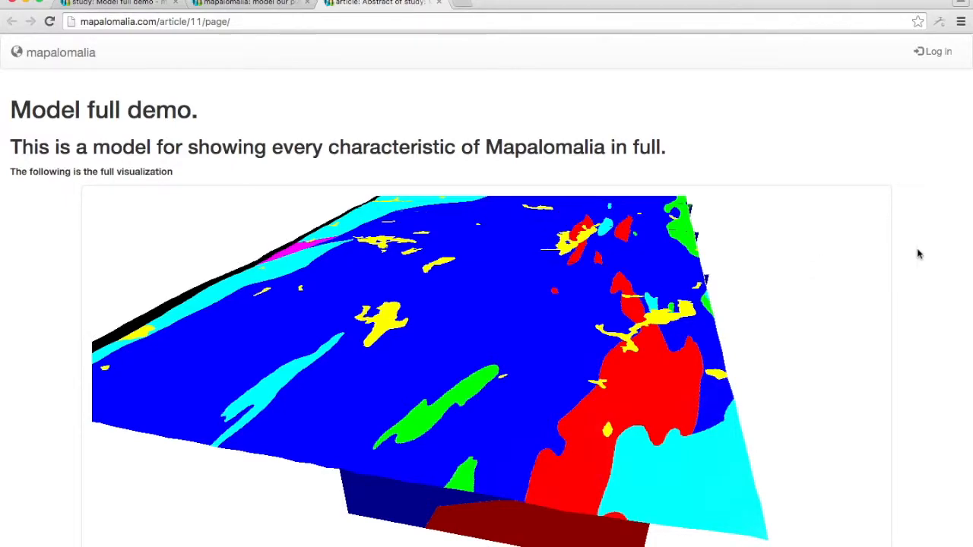
{"action": "scroll", "coordinate": [918, 253], "scroll_direction": "down", "scroll_amount": 15}
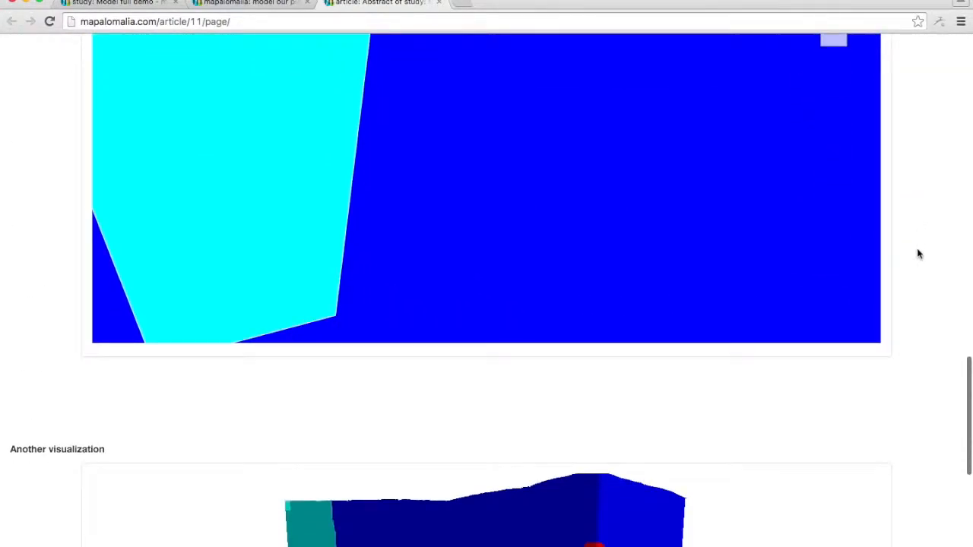
{"action": "scroll", "coordinate": [918, 254], "scroll_direction": "down", "scroll_amount": 10}
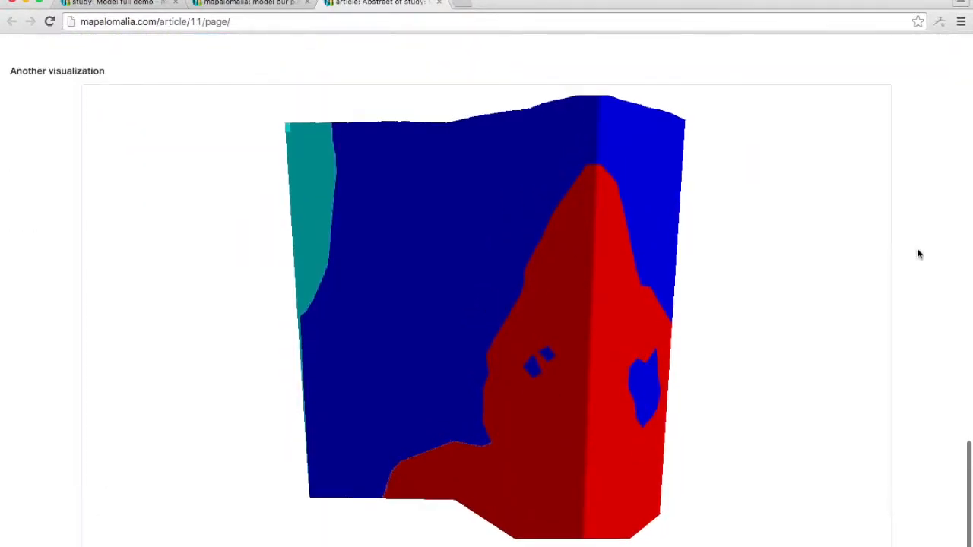
{"action": "scroll", "coordinate": [918, 254], "scroll_direction": "up", "scroll_amount": 20}
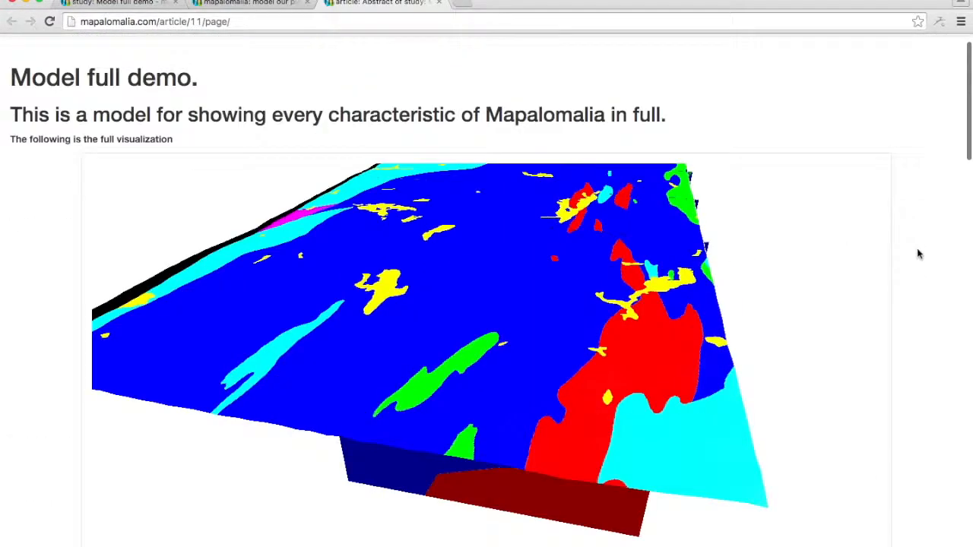
{"action": "scroll", "coordinate": [918, 254], "scroll_direction": "up", "scroll_amount": 2}
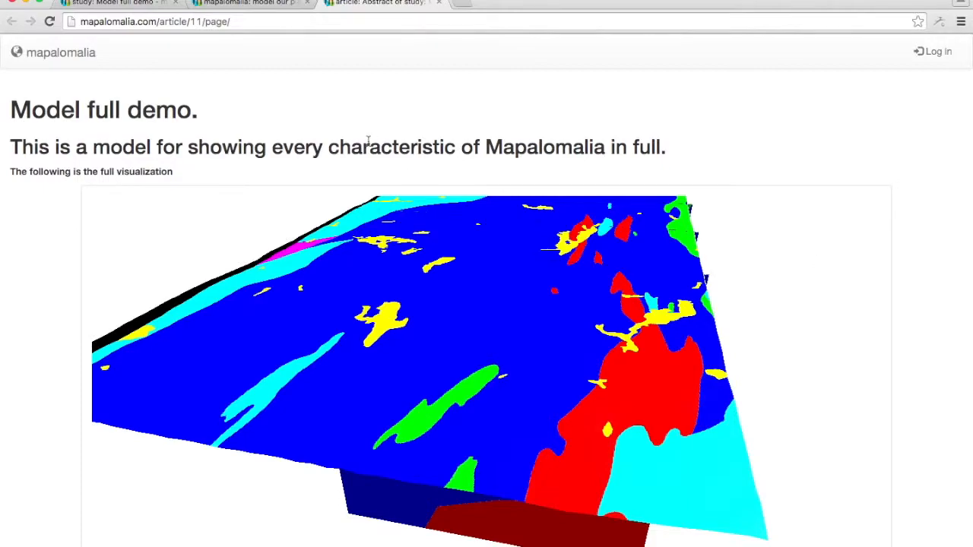
Log back in from the article's page with the study administrator's username and the account password.
{"action": "left_click", "coordinate": [939, 52]}
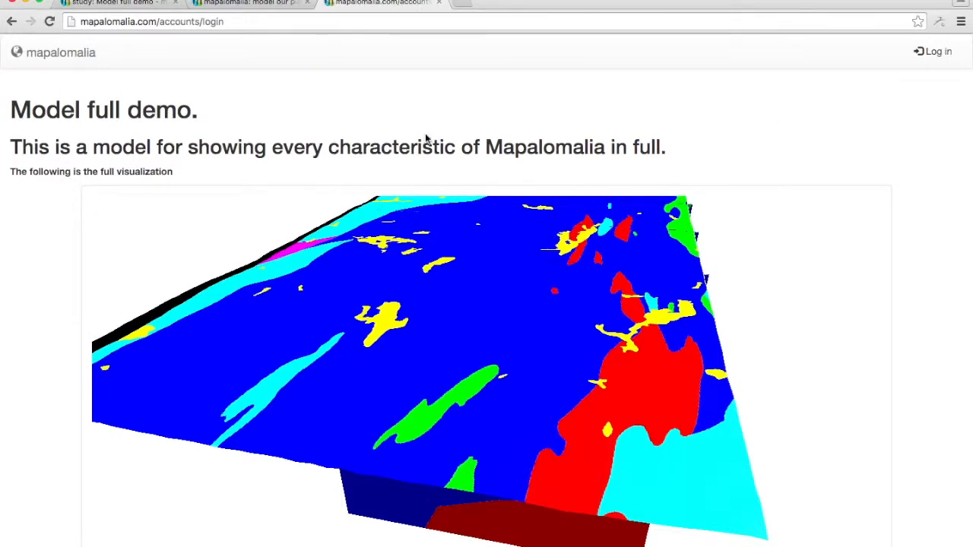
{"action": "type", "text": "••••"}
{"action": "key", "text": "Return"}
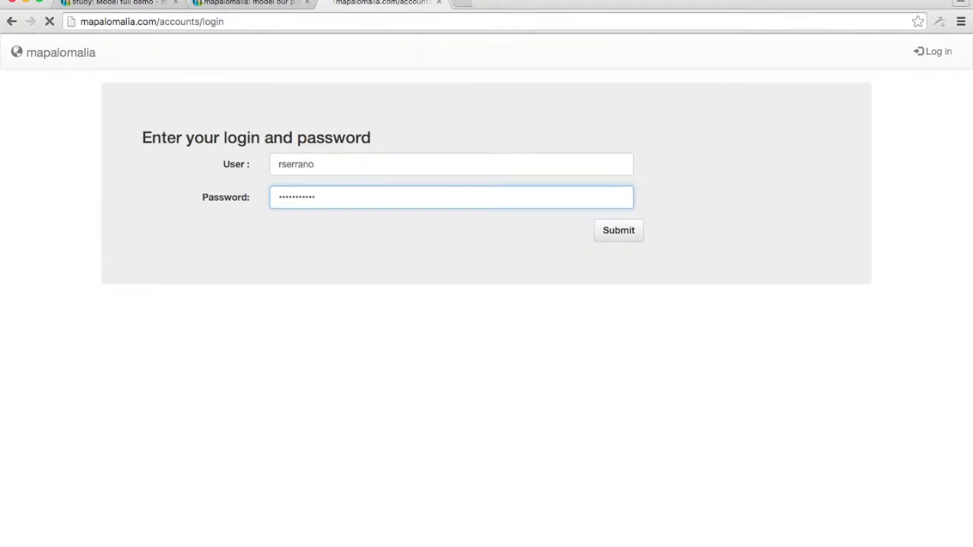
{"action": "left_click", "coordinate": [341, 195]}
{"action": "type", "text": "ricardo"}
{"action": "key", "text": "Tab"}
{"action": "type", "text": "•••••••••••"}
{"action": "key", "text": "Return"}
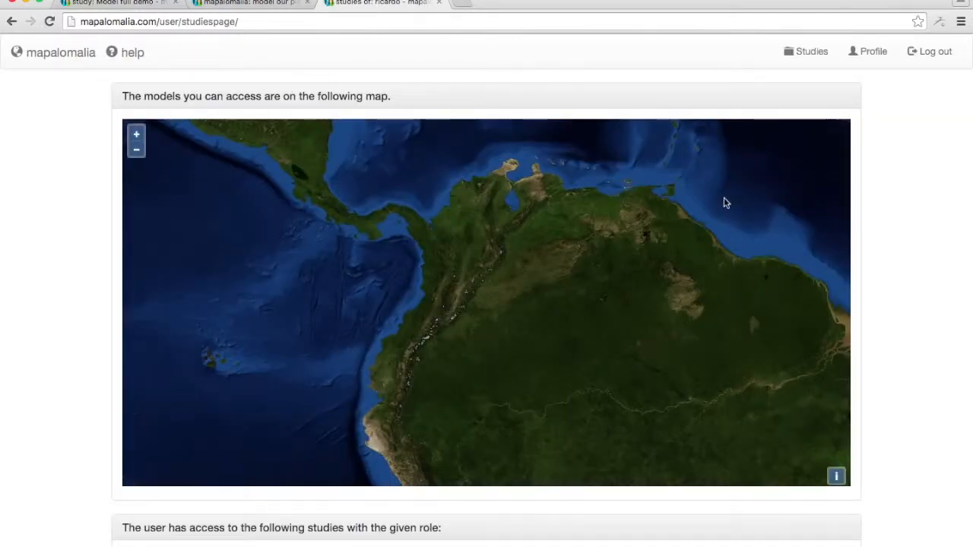
Open the Model full demo study, display the Abstract article's full iframe embed code and select it.
{"action": "scroll", "coordinate": [917, 315], "scroll_direction": "down", "scroll_amount": 5}
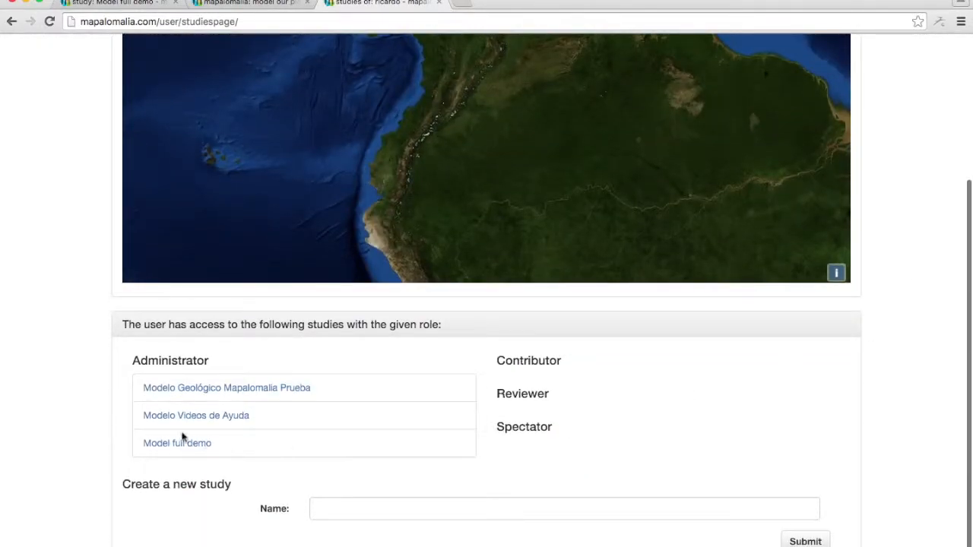
{"action": "left_click", "coordinate": [169, 445]}
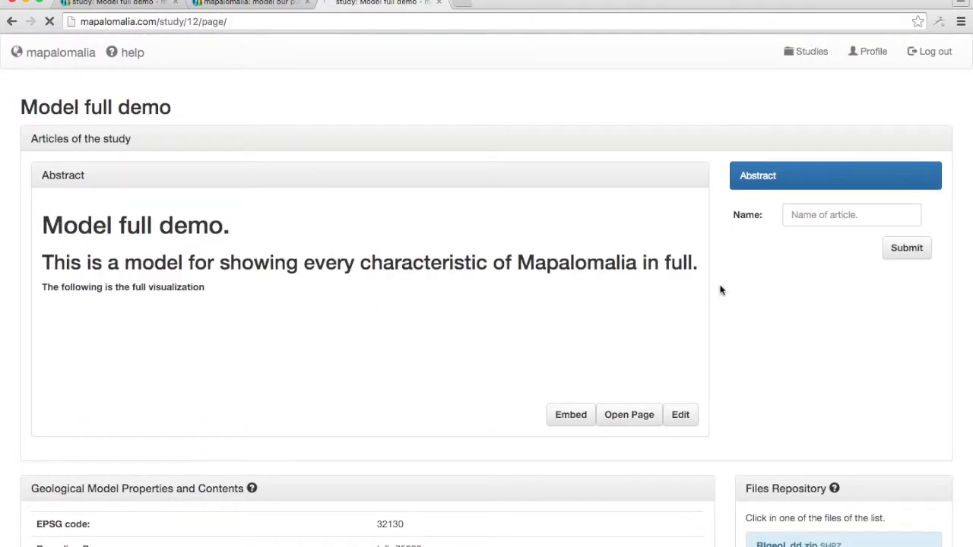
{"action": "scroll", "coordinate": [714, 304], "scroll_direction": "down", "scroll_amount": 1}
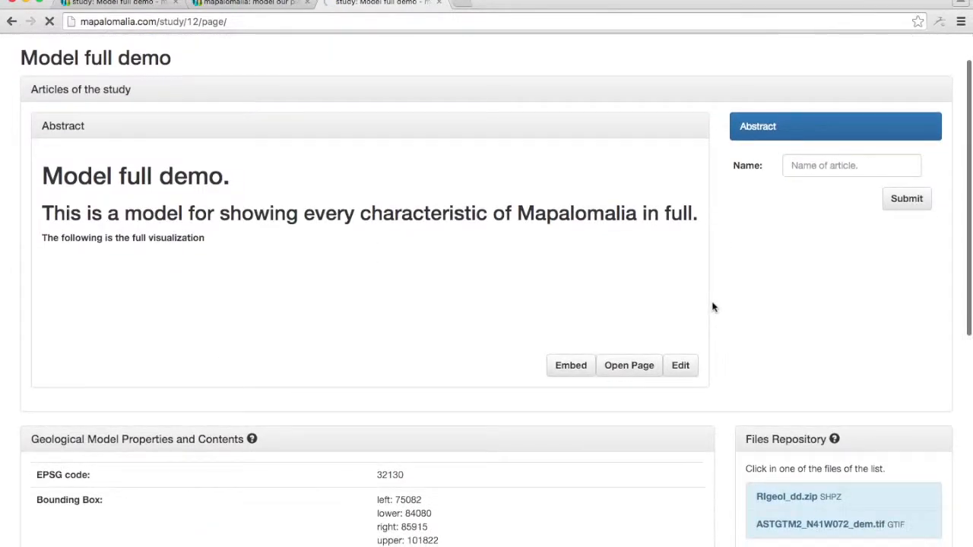
{"action": "left_click", "coordinate": [570, 365]}
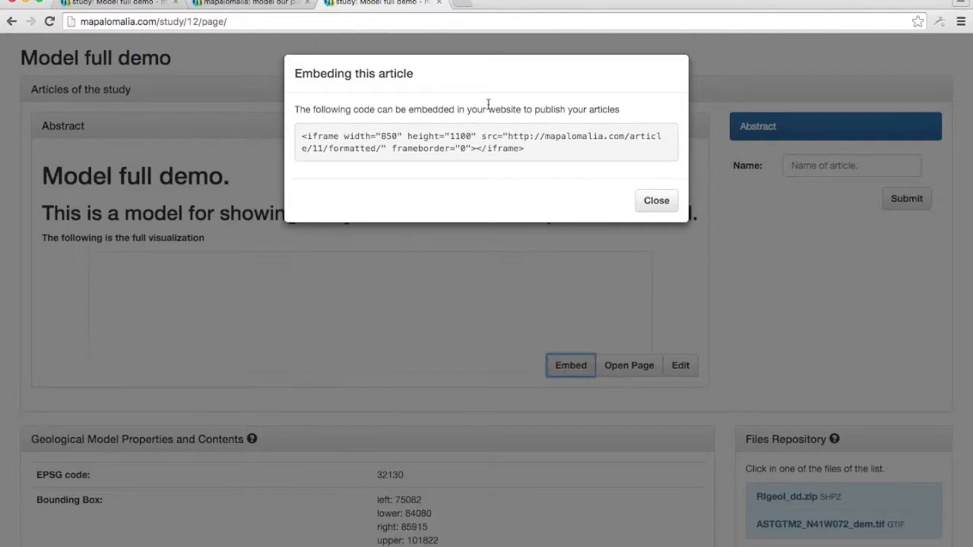
{"action": "triple_click", "coordinate": [508, 147]}
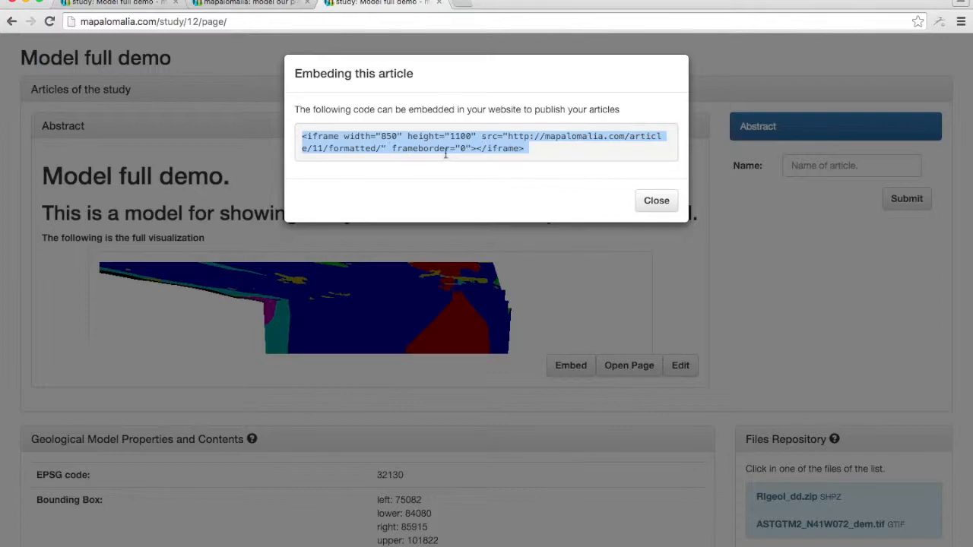
{"action": "left_click", "coordinate": [658, 201]}
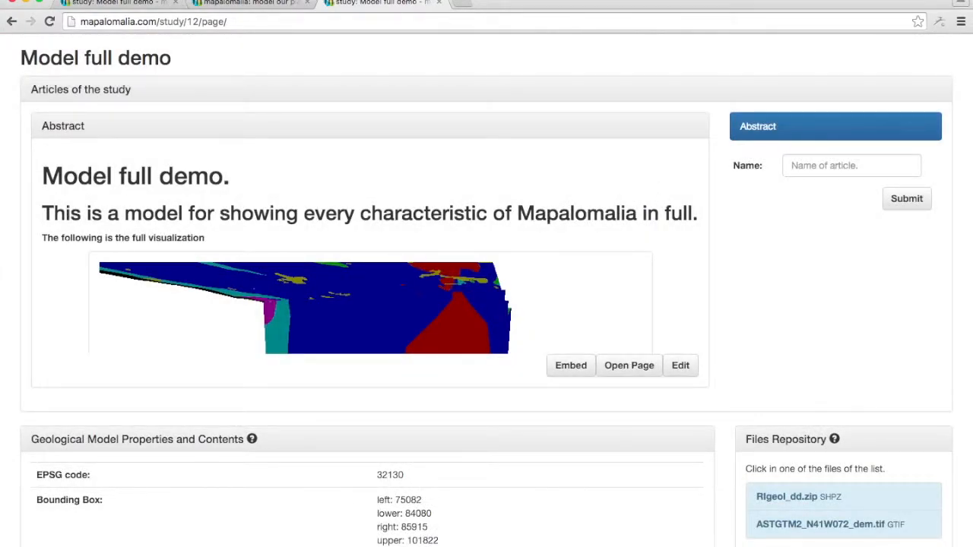